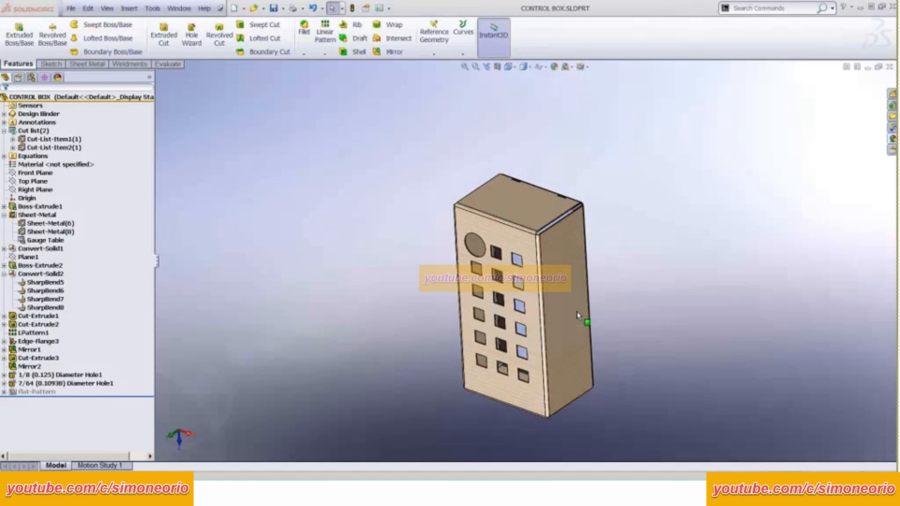
# Step: Inspect the control box from several sides and highlight its cut list in the feature tree
pyautogui.click(892, 116)
pyautogui.moveTo(587, 311); pyautogui.dragTo(574, 15, button='middle')
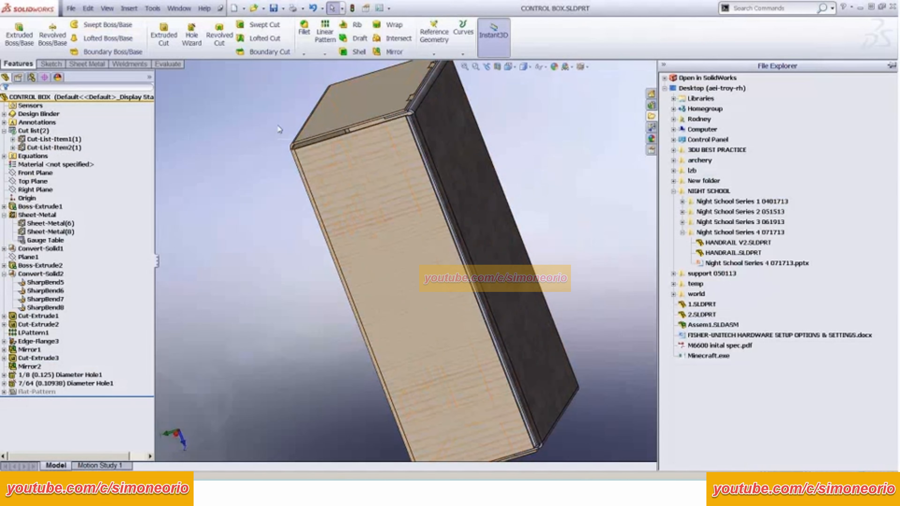
pyautogui.scroll(3, 275, 136)
pyautogui.moveTo(277, 136)
pyautogui.mouseDown(button='middle')
pyautogui.moveTo(305, 135)
pyautogui.moveTo(270, 136)
pyautogui.mouseUp(button='middle')
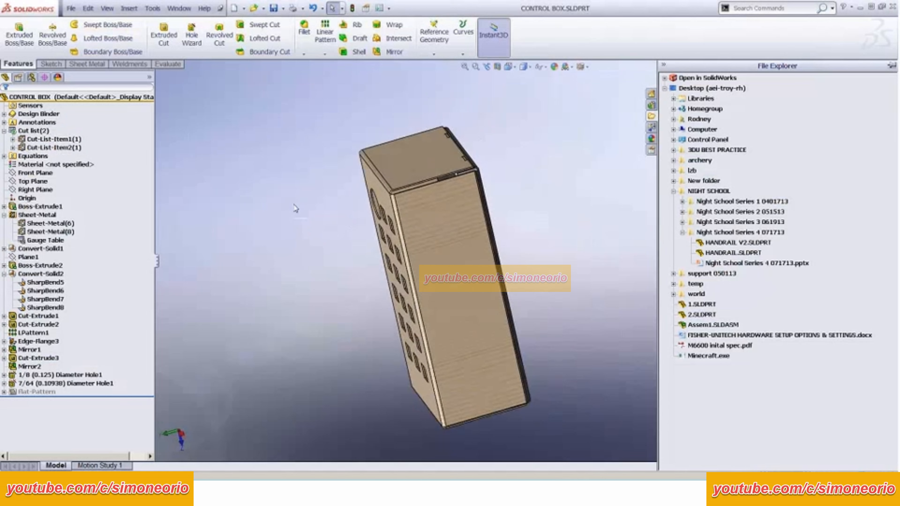
pyautogui.click(33, 130)
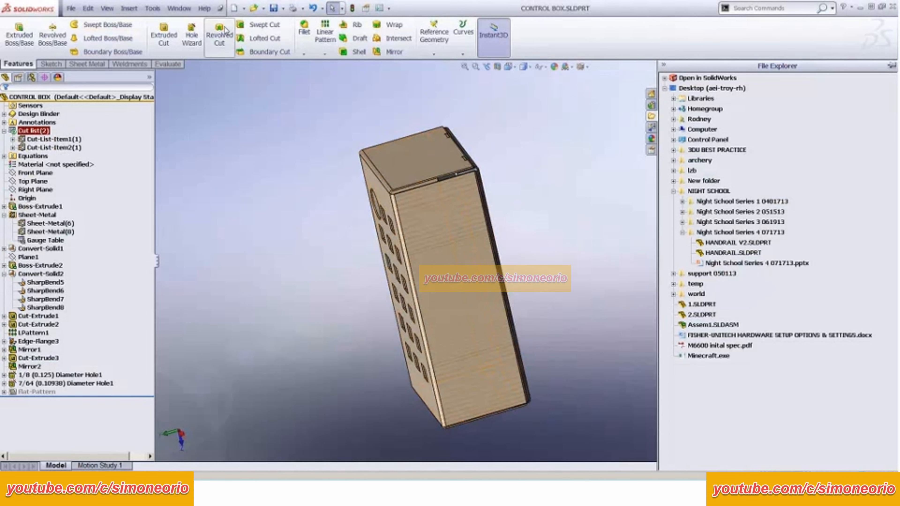
# Step: Create a new document from the Part template and sketch a small and a large separate rectangle on the Top Plane
pyautogui.click(232, 9)
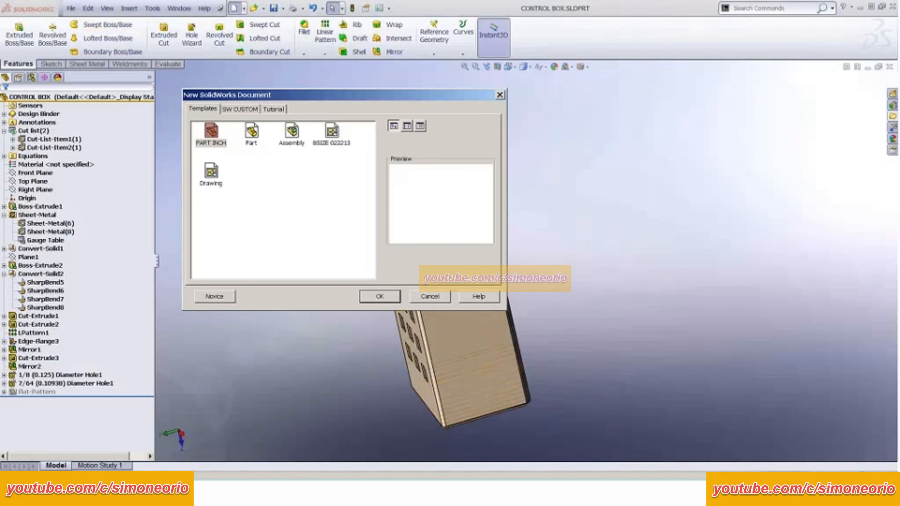
pyautogui.click(379, 296)
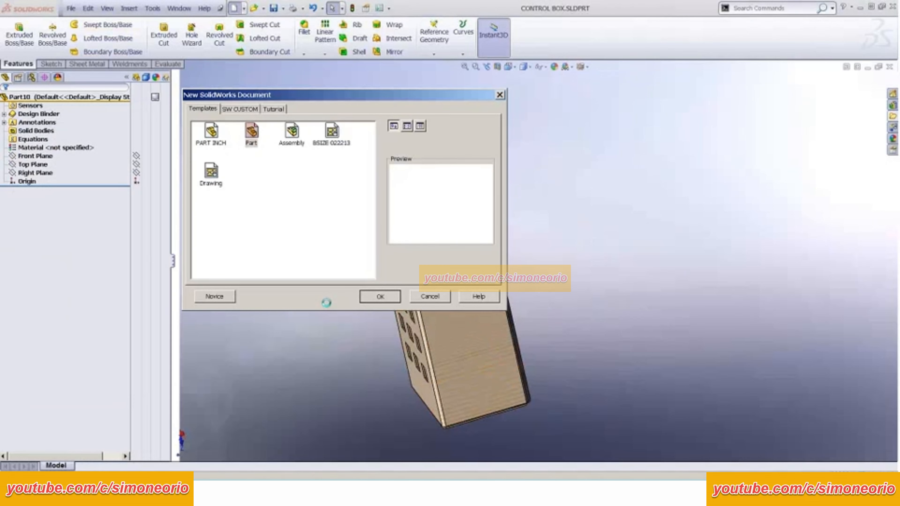
pyautogui.click(44, 165)
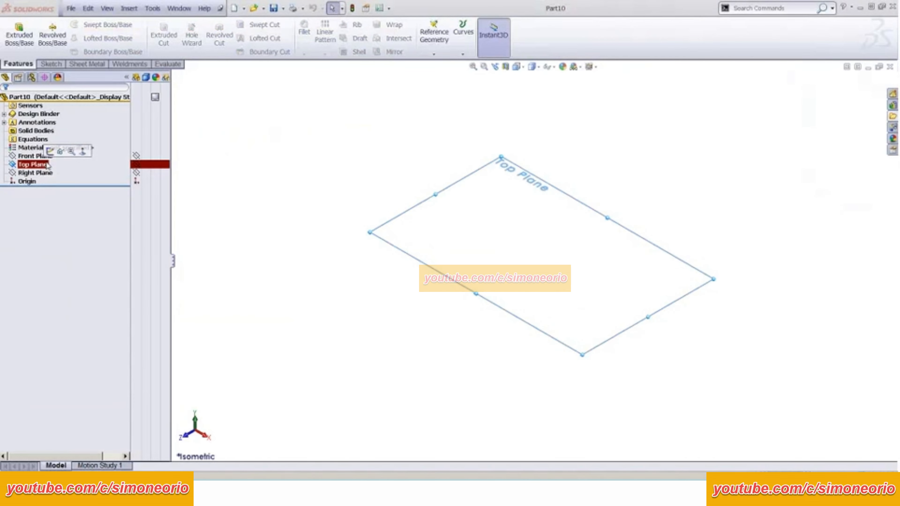
pyautogui.click(51, 151)
pyautogui.click(69, 38)
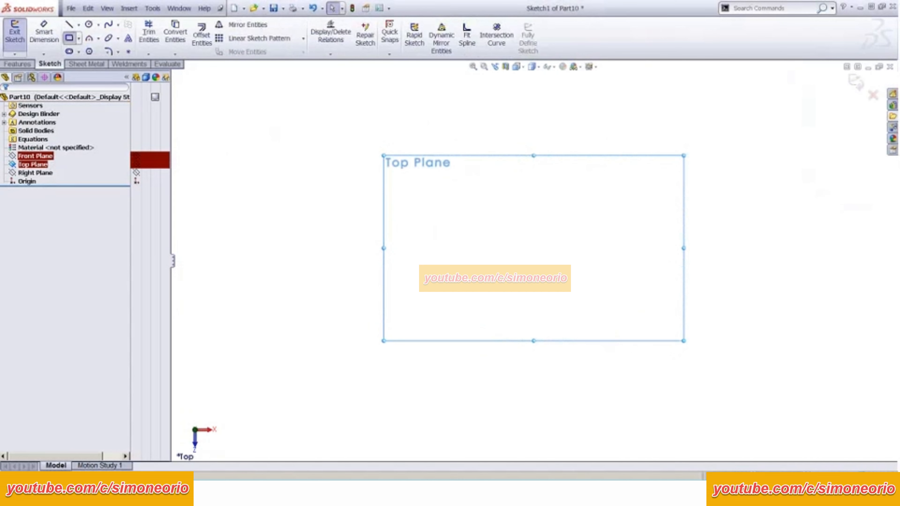
pyautogui.moveTo(223, 220); pyautogui.dragTo(246, 233)
pyautogui.moveTo(480, 158); pyautogui.dragTo(651, 241)
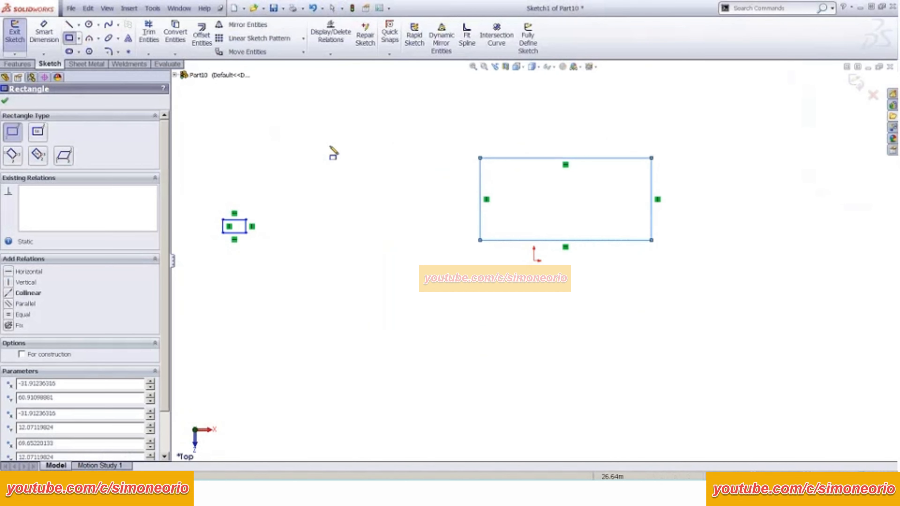
# Step: Extrude both rectangles together as a blind boss 10 mm deep
pyautogui.click(18, 64)
pyautogui.click(19, 34)
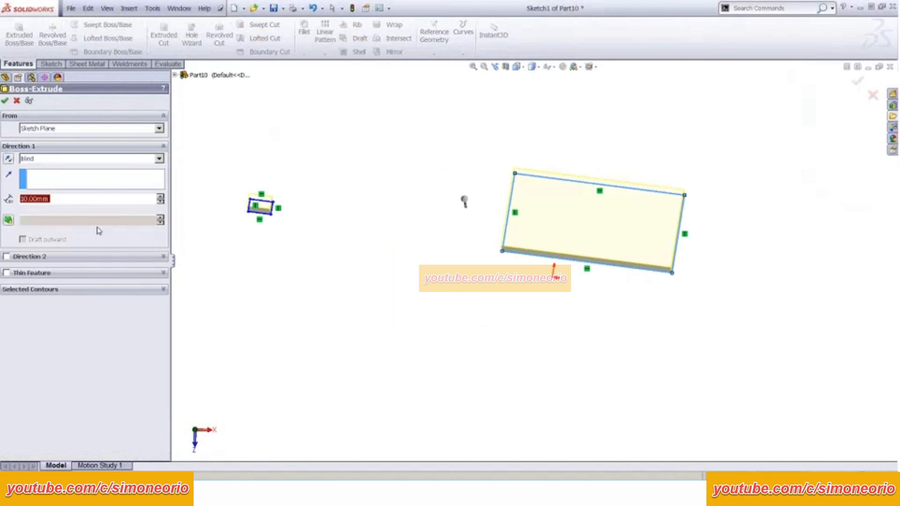
pyautogui.click(5, 101)
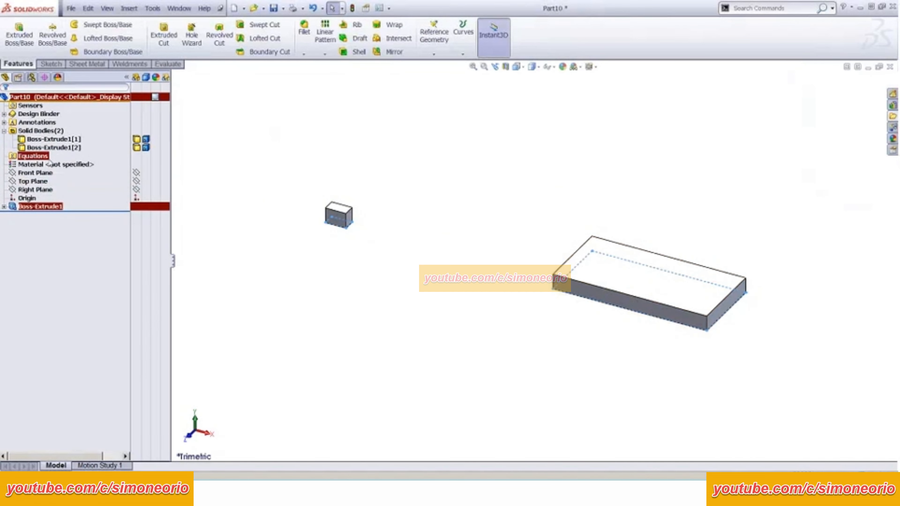
# Step: Highlight each of the two extruded solid bodies in turn to identify which block it represents
pyautogui.click(53, 139)
pyautogui.click(46, 149)
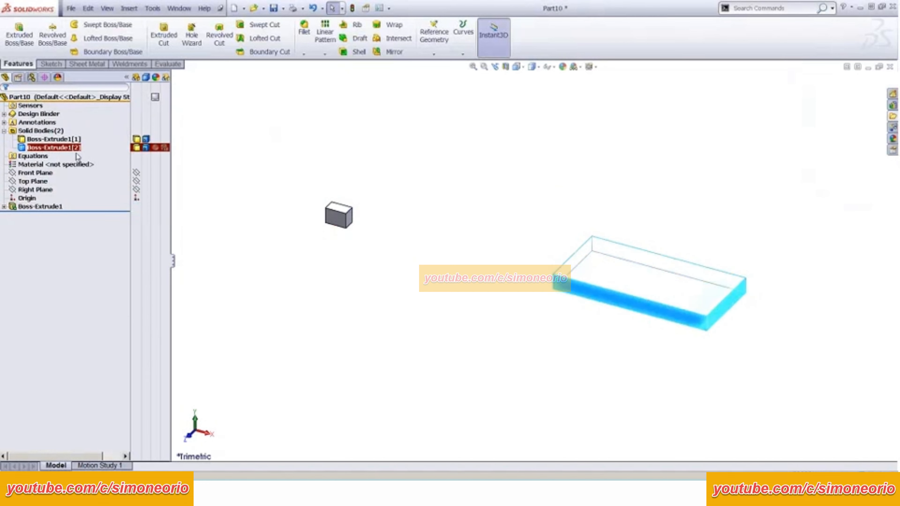
pyautogui.click(50, 139)
pyautogui.click(48, 148)
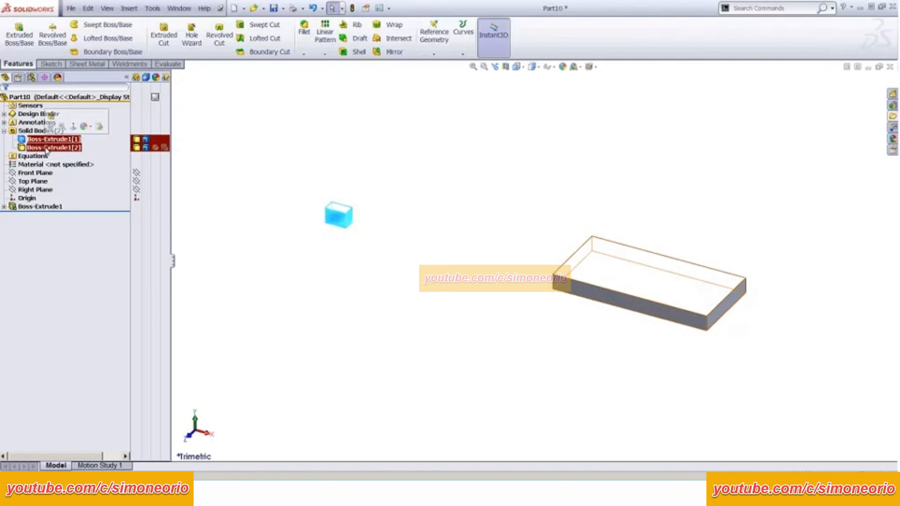
pyautogui.click(464, 161)
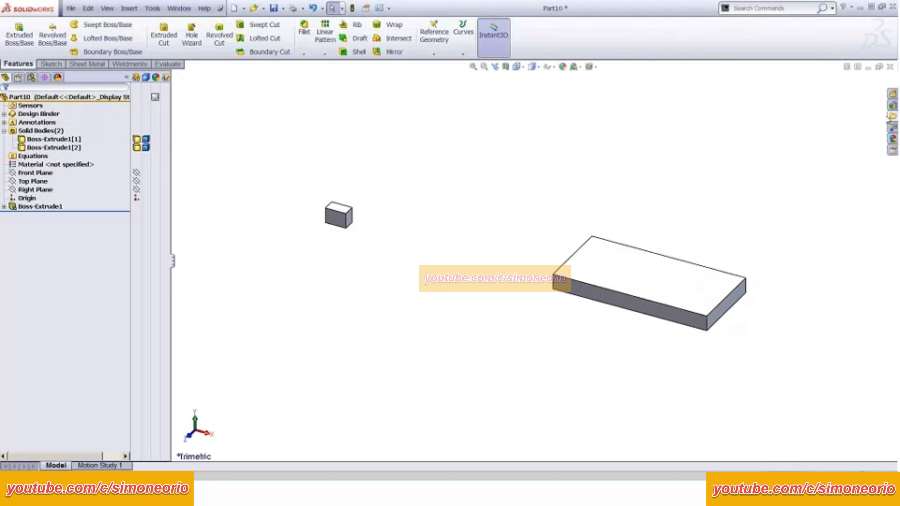
# Step: Open Machine_Vise.SLDASM from the Machine Vise case study folder of Assembly Modeling Lesson03 and view the whole vise
pyautogui.click(892, 116)
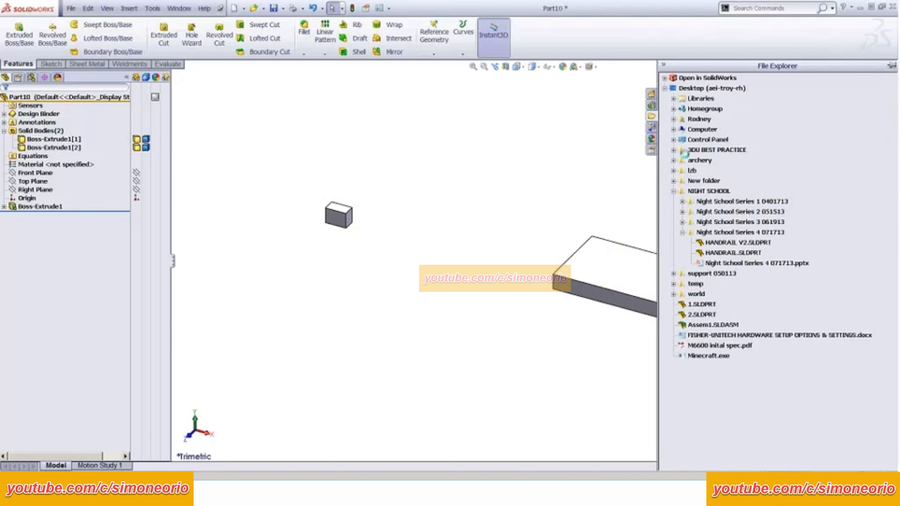
pyautogui.doubleClick(677, 131)
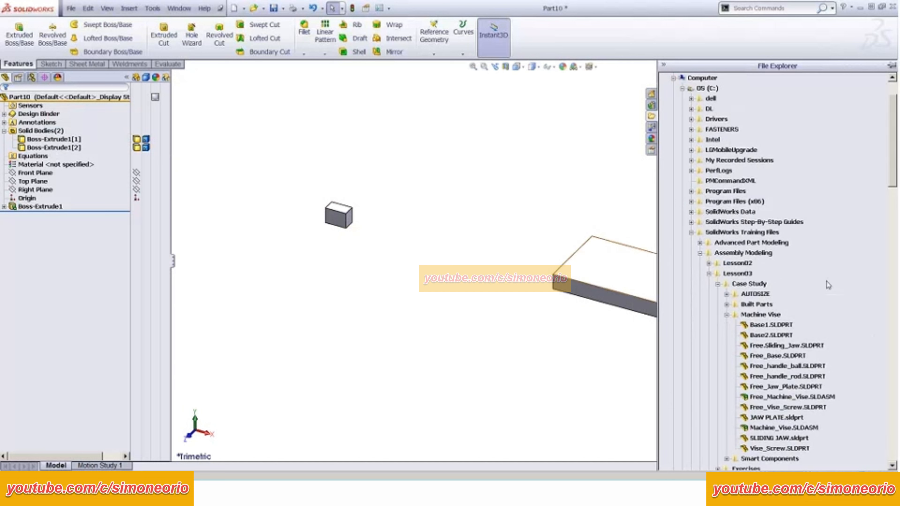
pyautogui.moveTo(764, 429)
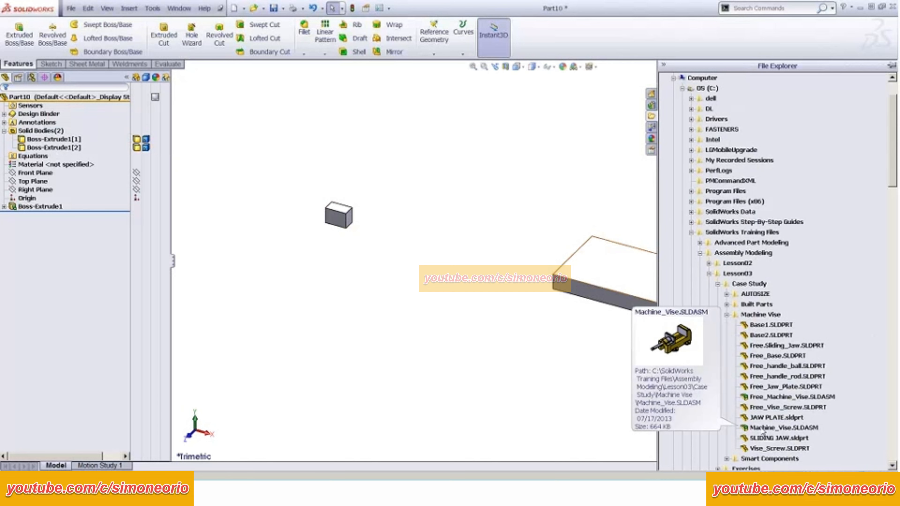
pyautogui.doubleClick(763, 430)
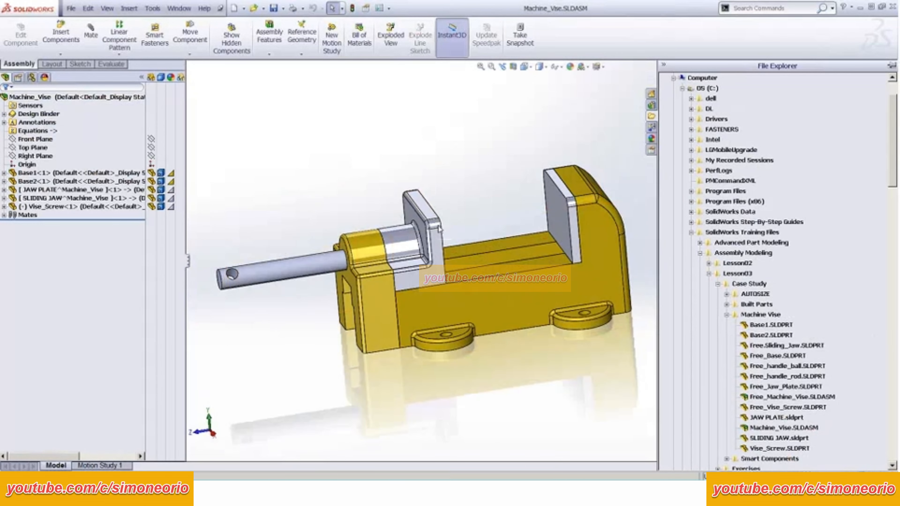
pyautogui.scroll(1, 440, 229)
pyautogui.moveTo(476, 137); pyautogui.dragTo(497, 152, button='middle')
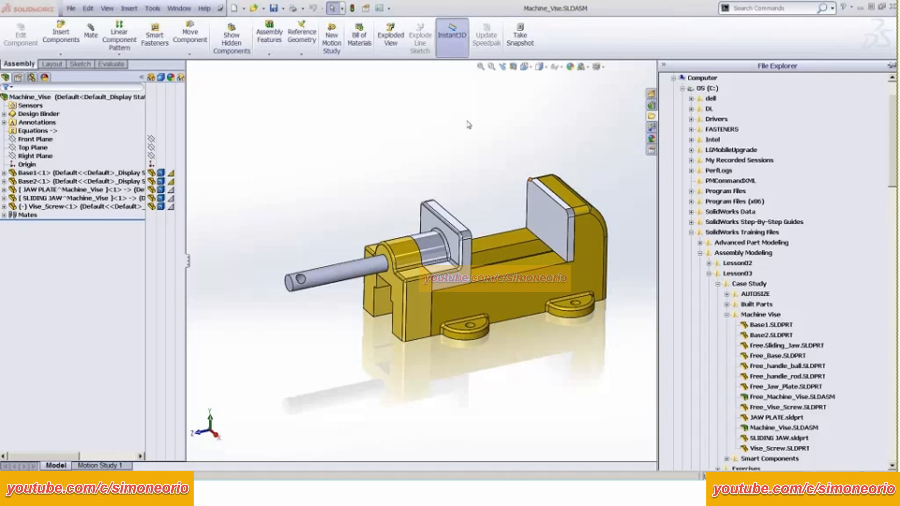
# Step: Open HANDRAIL.SLDPRT from the Night School Series 4 071713 folder
pyautogui.click(179, 8)
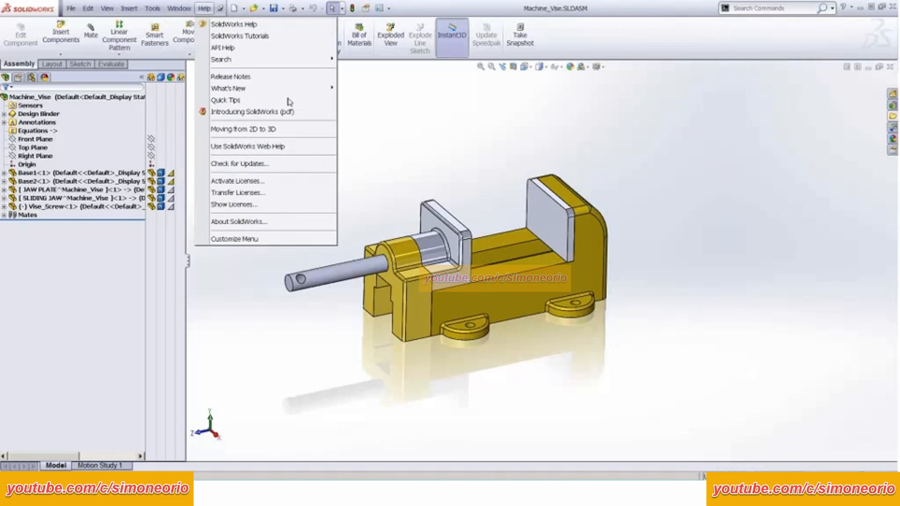
pyautogui.click(204, 8)
pyautogui.click(890, 116)
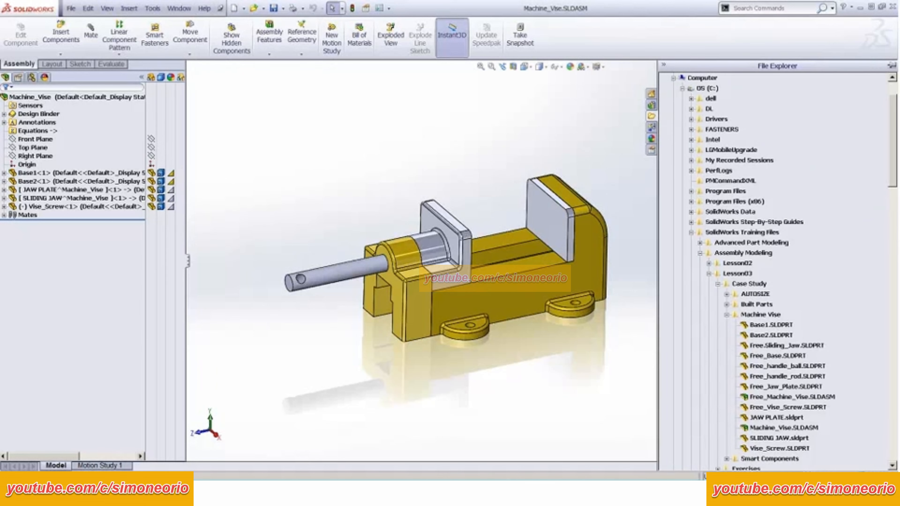
pyautogui.scroll(-10, 817, 264)
pyautogui.scroll(11, 812, 279)
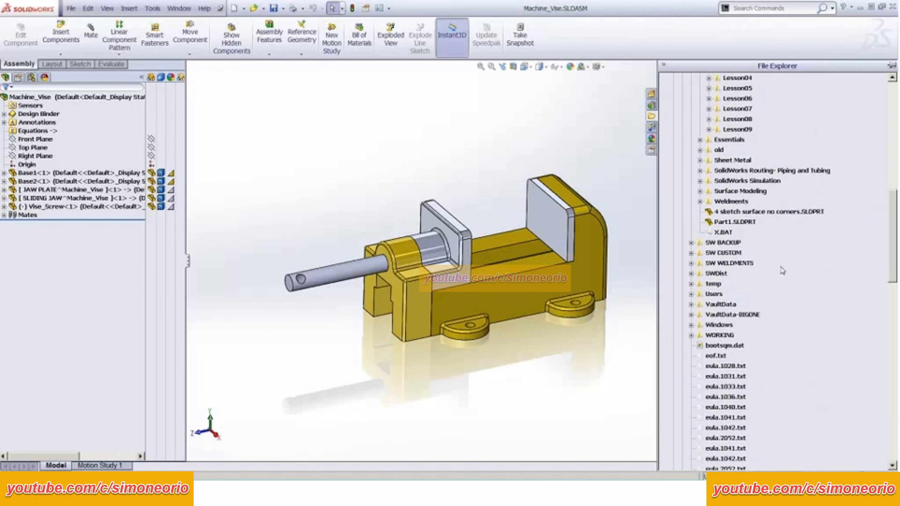
pyautogui.click(673, 108)
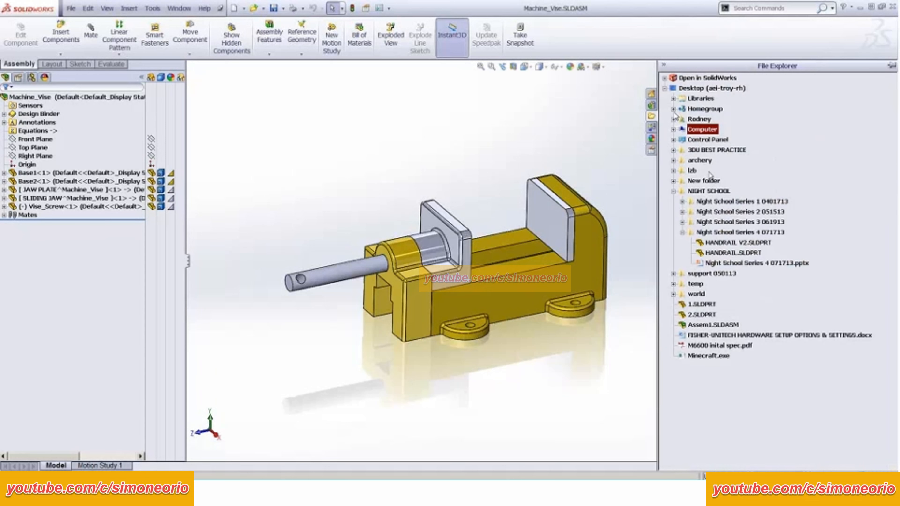
pyautogui.doubleClick(732, 253)
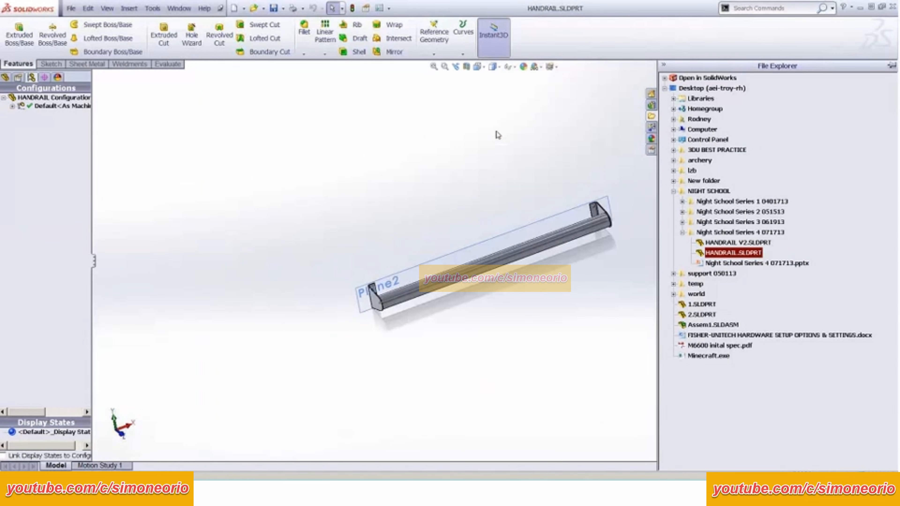
# Step: Examine the handrail's tube and the end bracket with its mounting holes from several angles
pyautogui.moveTo(542, 162); pyautogui.dragTo(528, 147, button='middle')
pyautogui.scroll(-5, 445, 148)
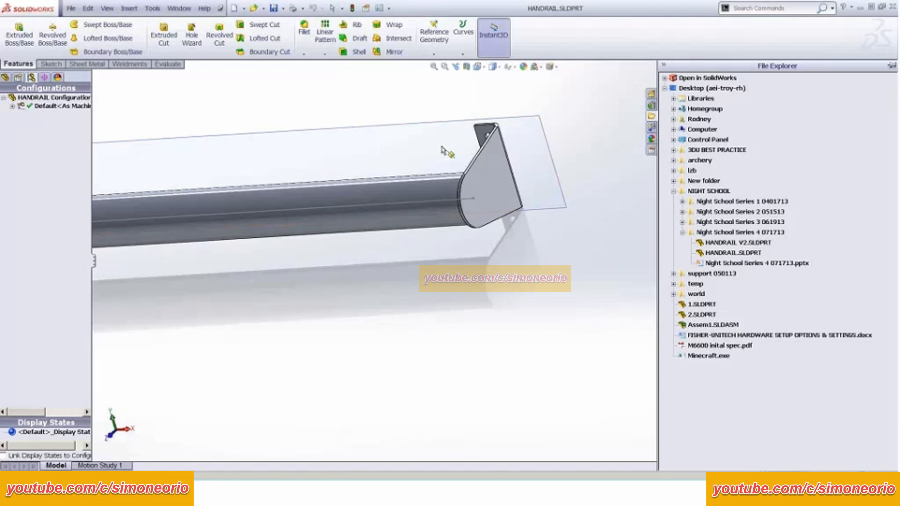
pyautogui.moveTo(463, 193); pyautogui.dragTo(501, 231, button='middle')
pyautogui.scroll(3, 501, 230)
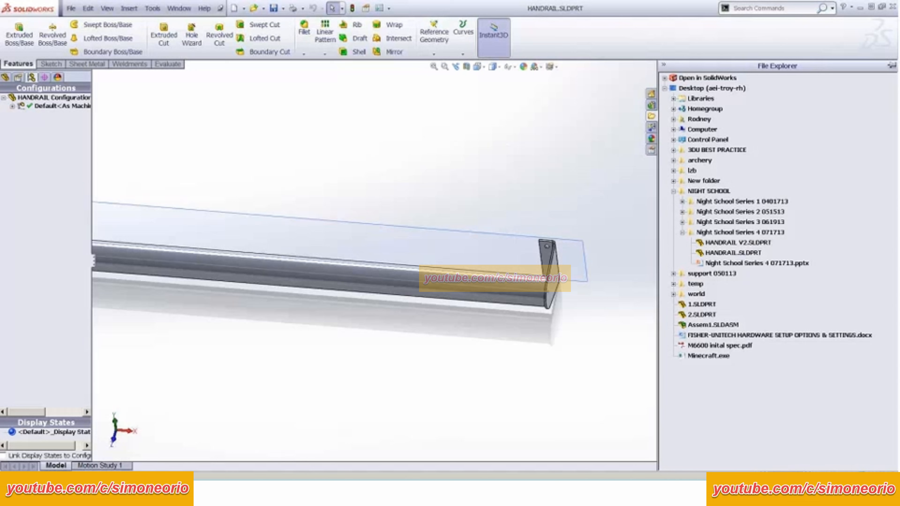
pyautogui.moveTo(503, 305); pyautogui.dragTo(500, 277, button='middle')
pyautogui.scroll(-5, 489, 280)
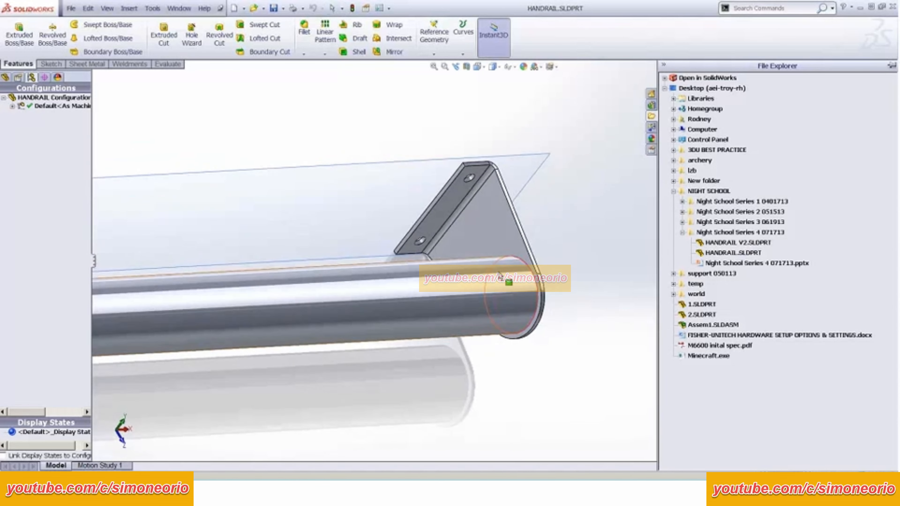
pyautogui.scroll(-1, 500, 276)
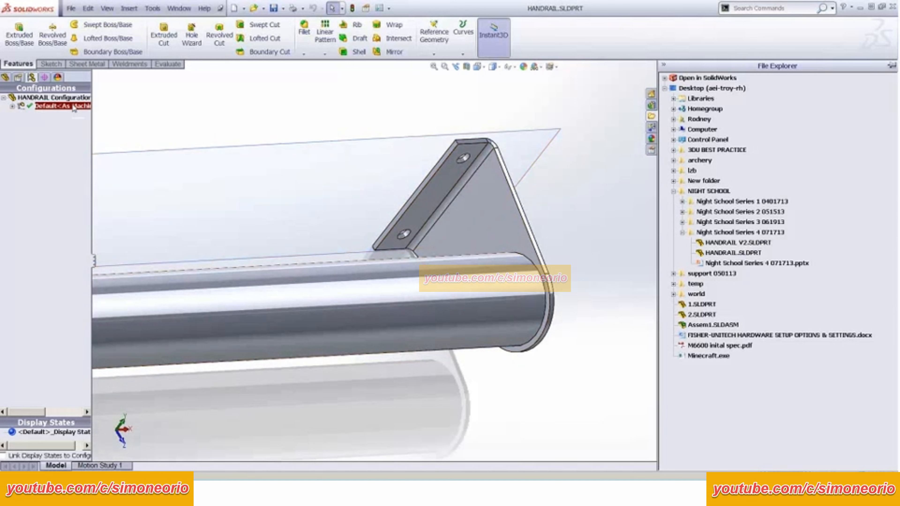
# Step: Show the handrail's feature tree, expand its cut list and highlight the tube's structural member
pyautogui.click(5, 77)
pyautogui.scroll(4, 273, 201)
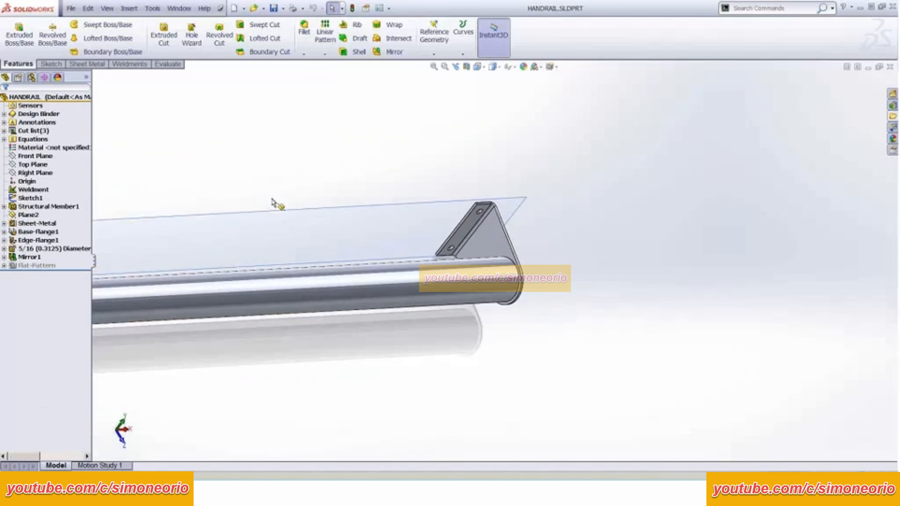
pyautogui.moveTo(273, 201); pyautogui.dragTo(412, 230, button='middle')
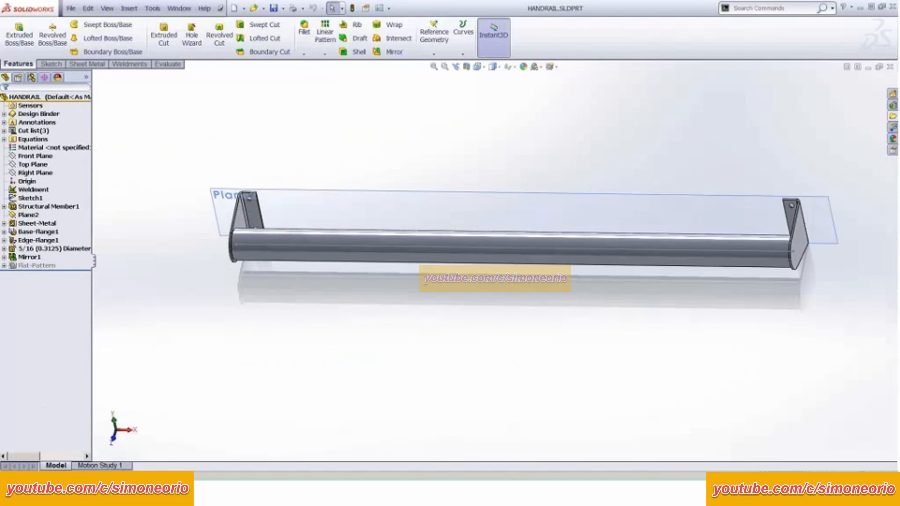
pyautogui.doubleClick(38, 133)
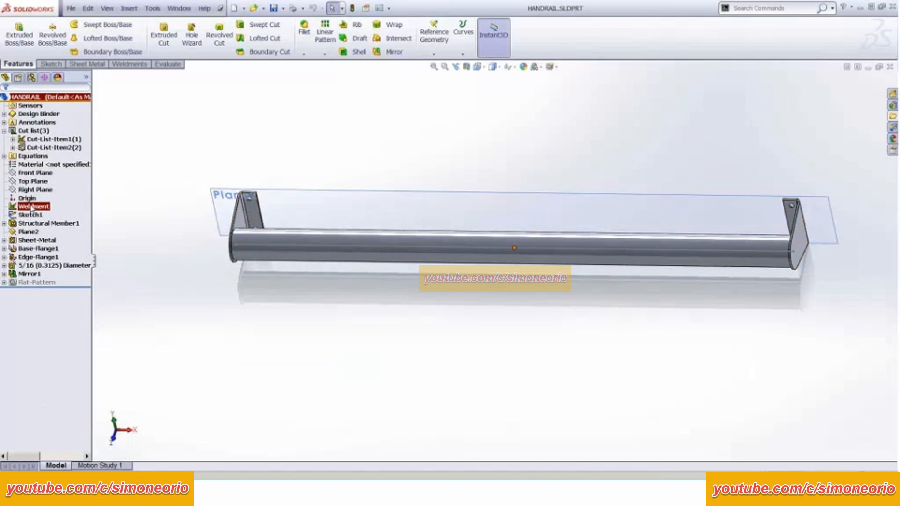
pyautogui.click(403, 262)
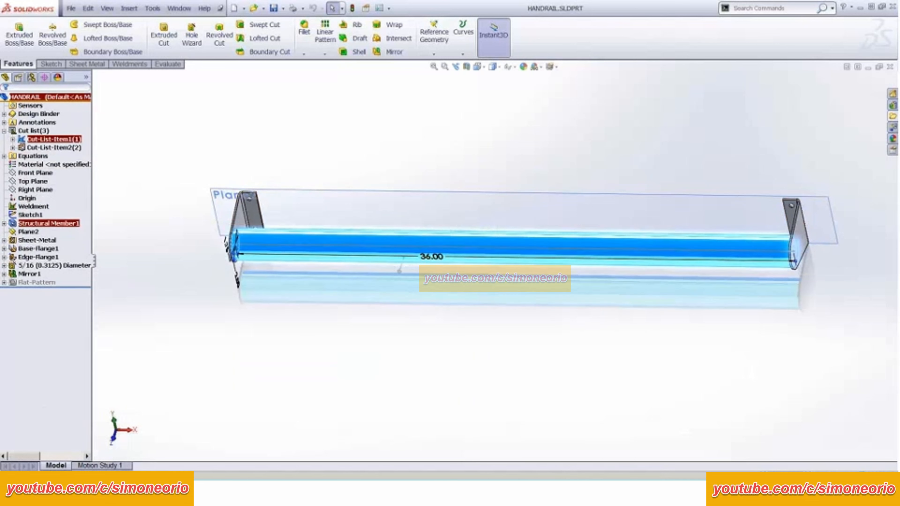
# Step: Inspect the sheet metal end bracket up close, and fit the whole handrail back in view
pyautogui.click(759, 290)
pyautogui.scroll(-5, 760, 290)
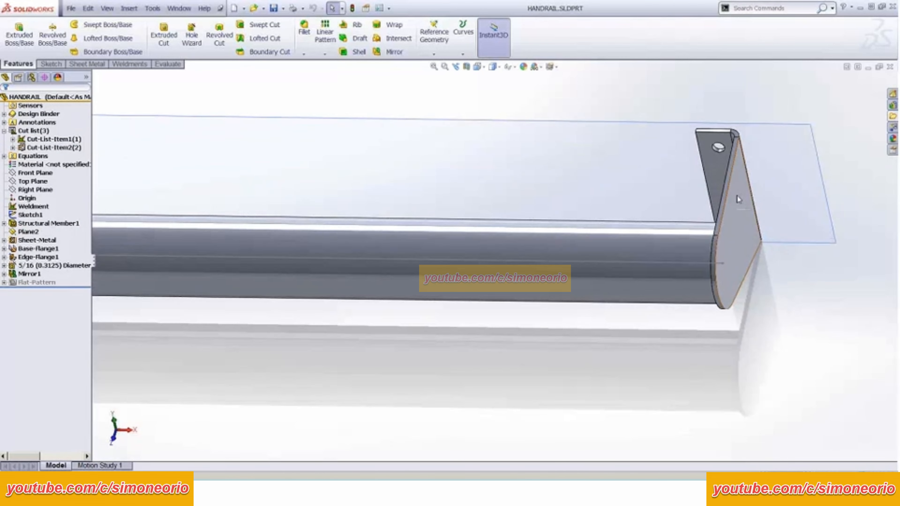
pyautogui.moveTo(738, 196); pyautogui.dragTo(566, 182, button='middle')
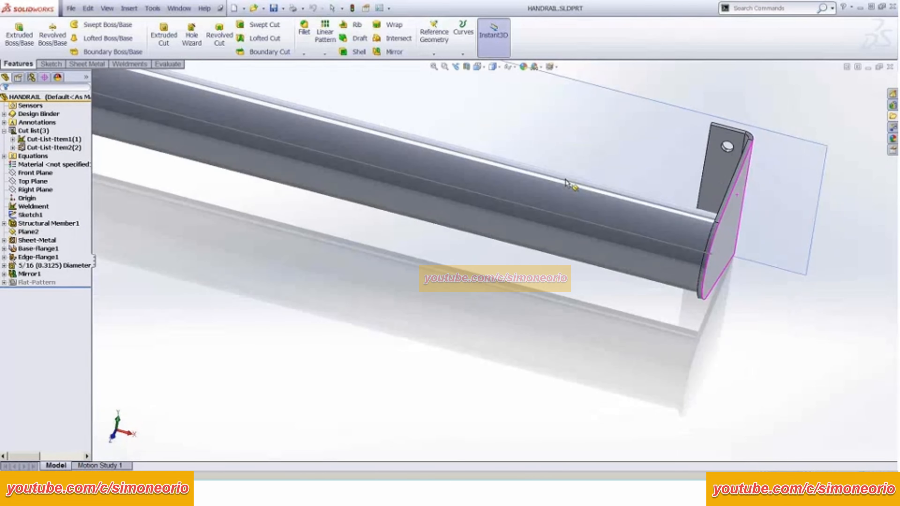
pyautogui.press('f')
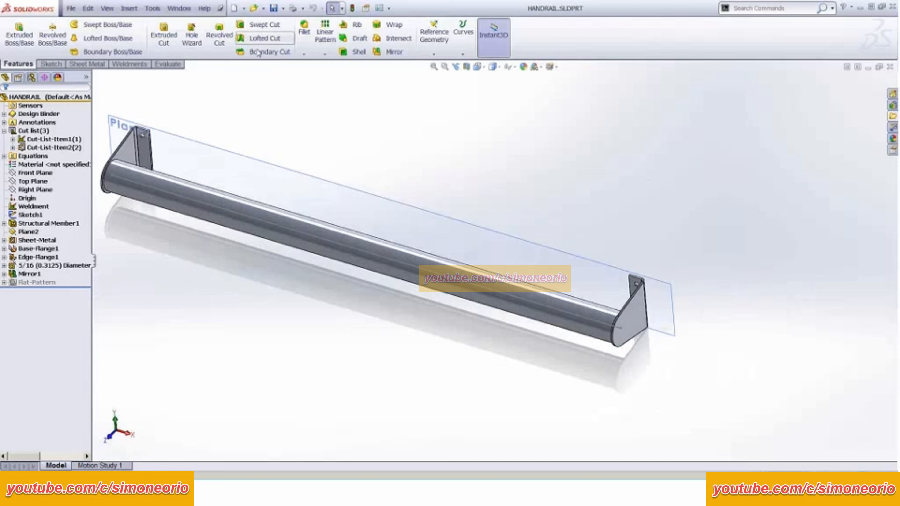
# Step: Create a new part from the PART INCH template and sketch a horizontal line about 8.3 in long on the Top Plane
pyautogui.click(238, 11)
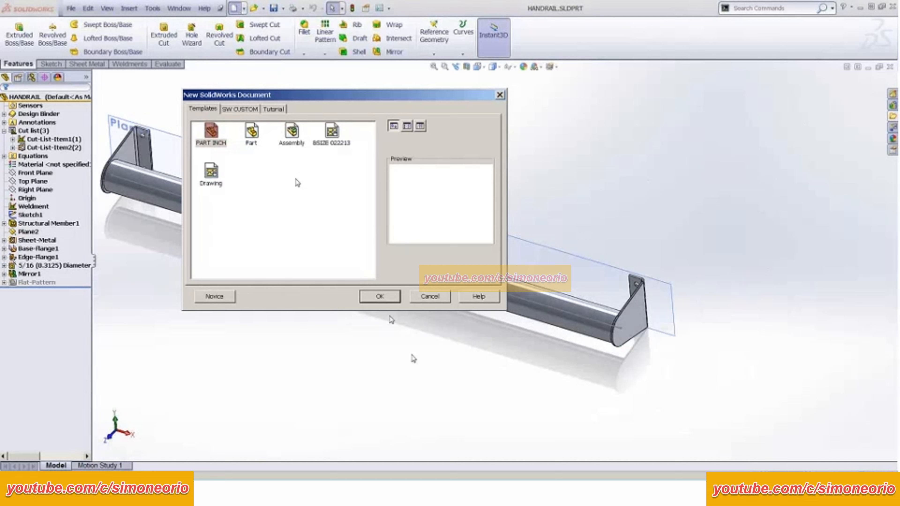
pyautogui.click(380, 297)
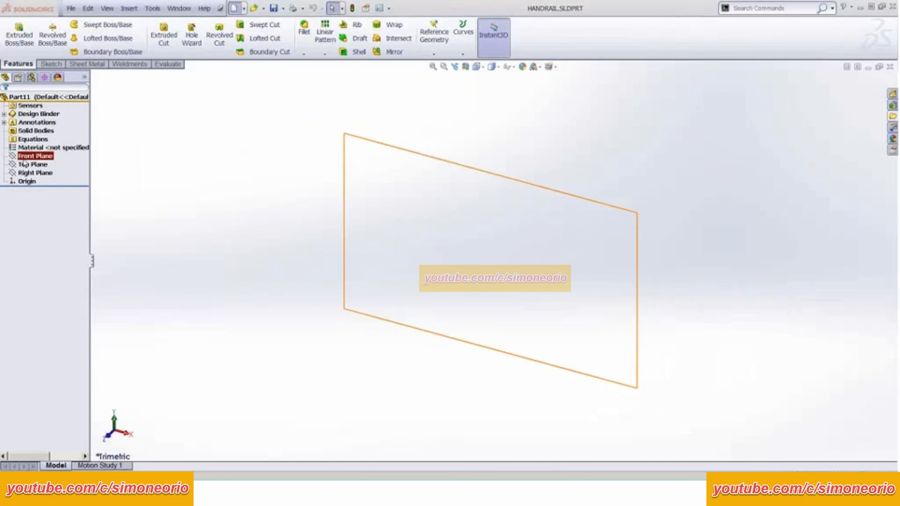
pyautogui.click(32, 165)
pyautogui.click(30, 121)
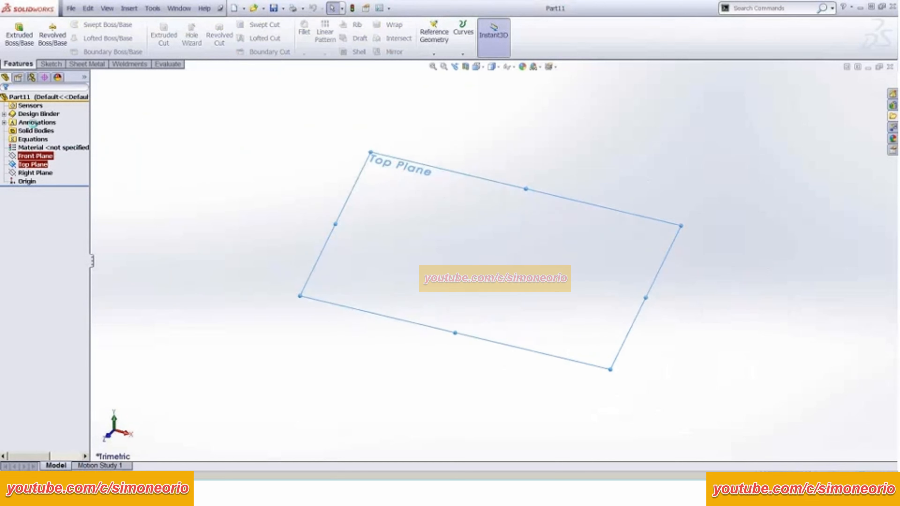
pyautogui.click(69, 24)
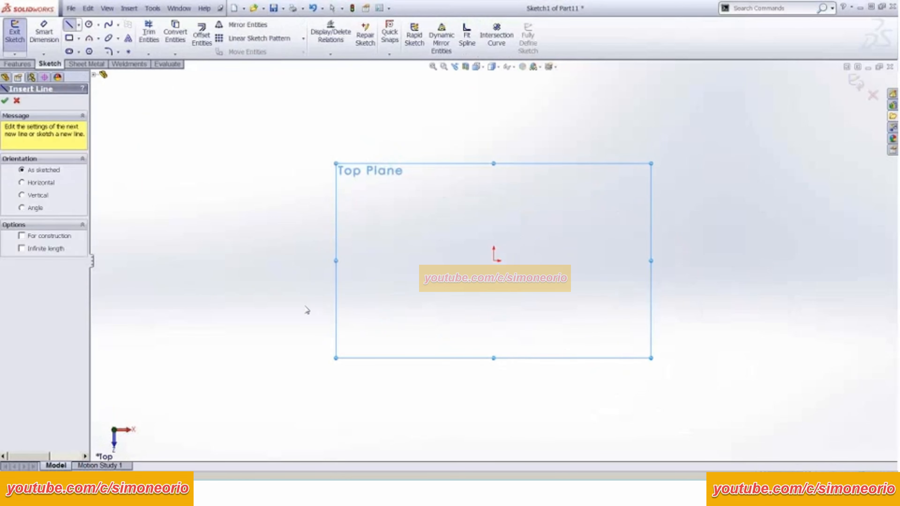
pyautogui.click(265, 236)
pyautogui.click(637, 236)
pyautogui.press('Escape')
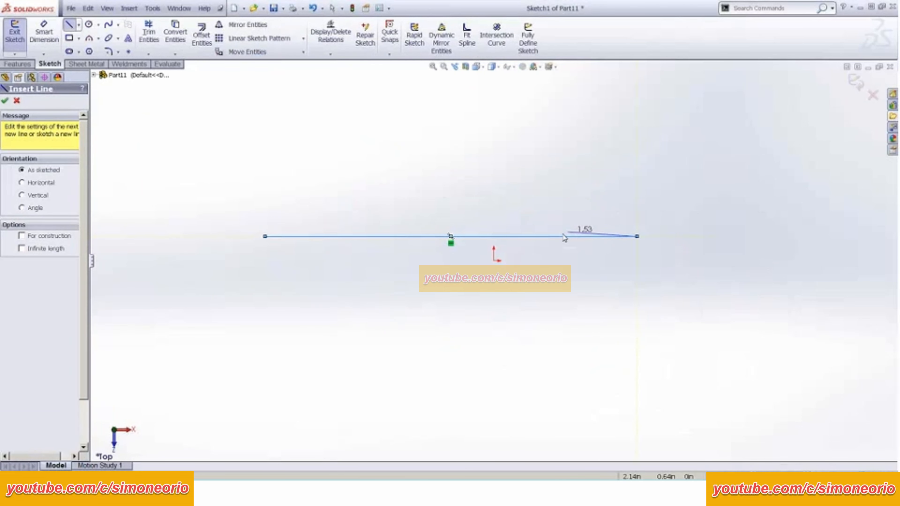
pyautogui.press('Escape')
# Step: Add a midpoint relation between the horizontal line and the origin
pyautogui.click(532, 236)
pyautogui.keyDown('ctrl'); pyautogui.click(493, 260); pyautogui.keyUp('ctrl')
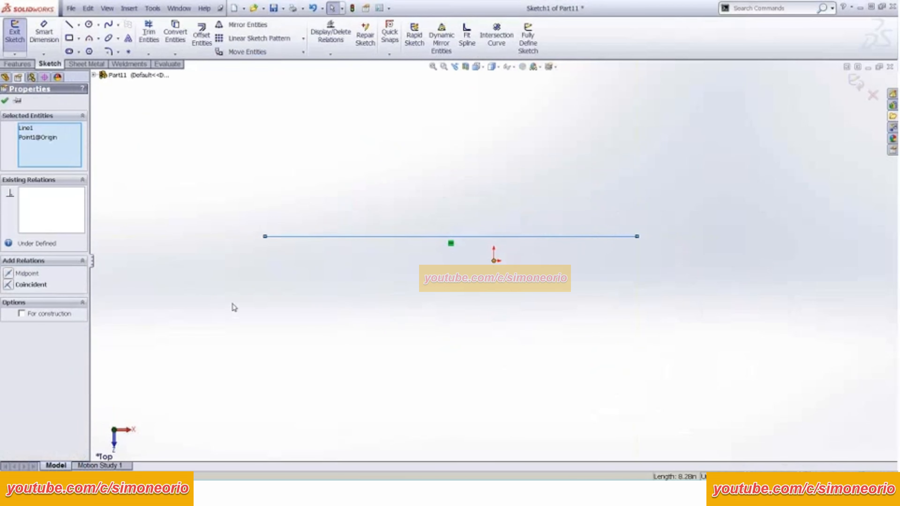
pyautogui.click(26, 273)
# Step: Dimension the line's length as 24 in and exit the sketch
pyautogui.click(44, 34)
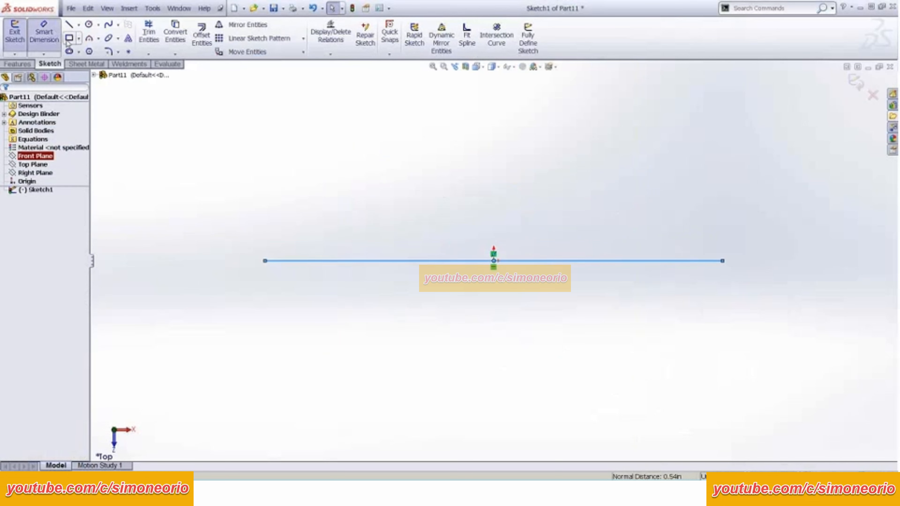
pyautogui.click(354, 261)
pyautogui.click(361, 229)
pyautogui.write('24')
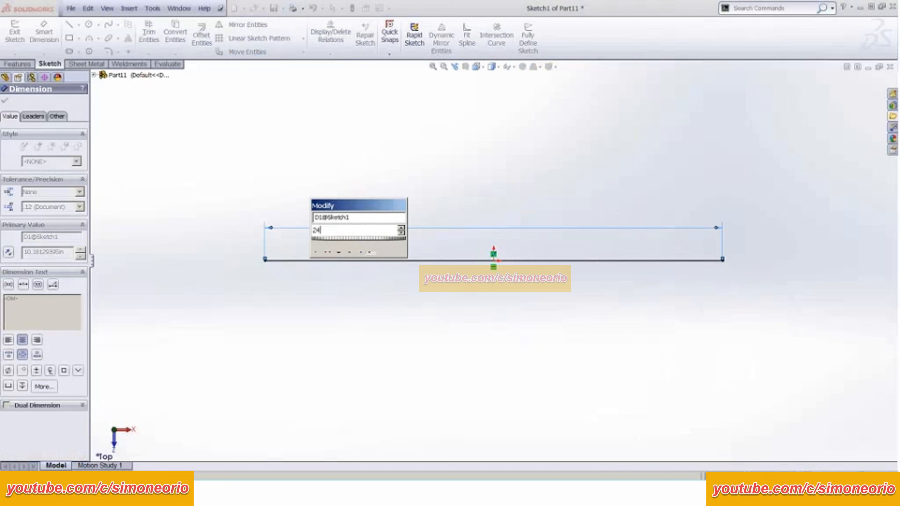
pyautogui.press('Return')
pyautogui.moveTo(546, 275); pyautogui.dragTo(581, 184, button='middle')
pyautogui.press('Escape')
pyautogui.click(853, 84)
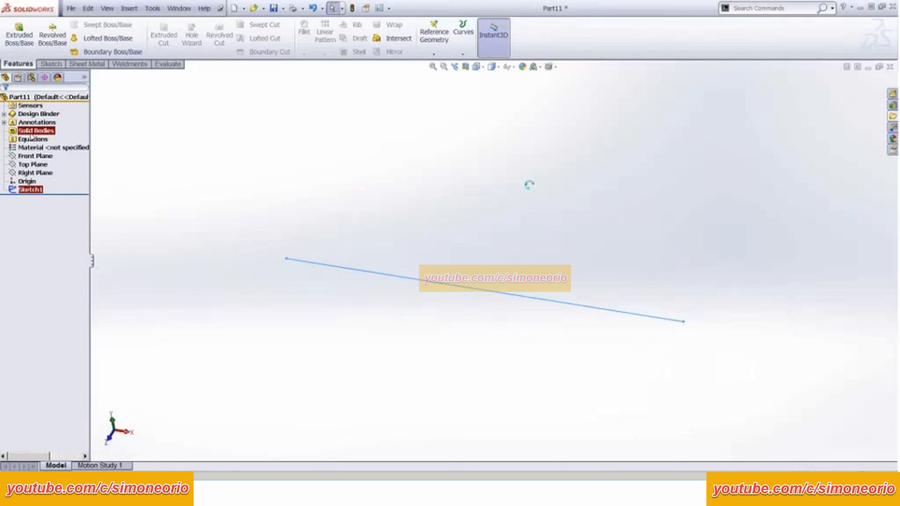
# Step: Create a structural member along the sketched line using ansi inch Al Round Tubing, size 2 OD x 0.125 Wall
pyautogui.click(117, 67)
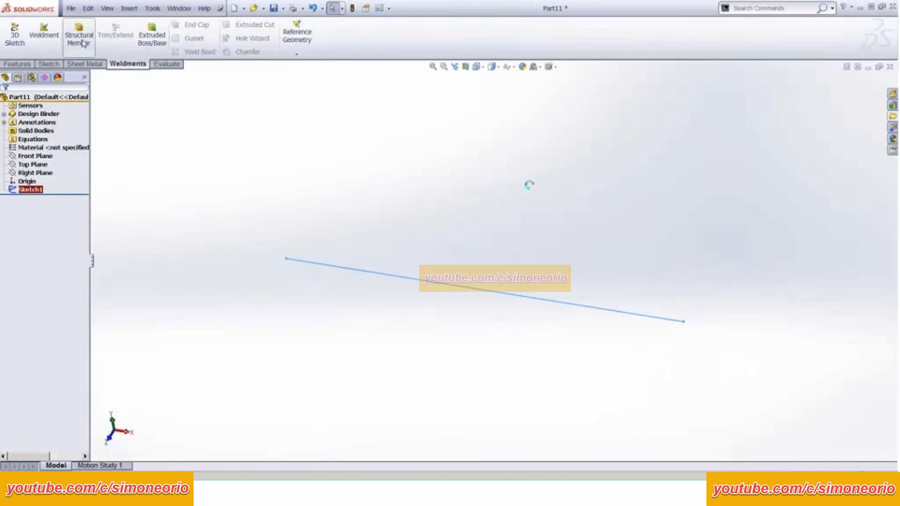
pyautogui.click(77, 35)
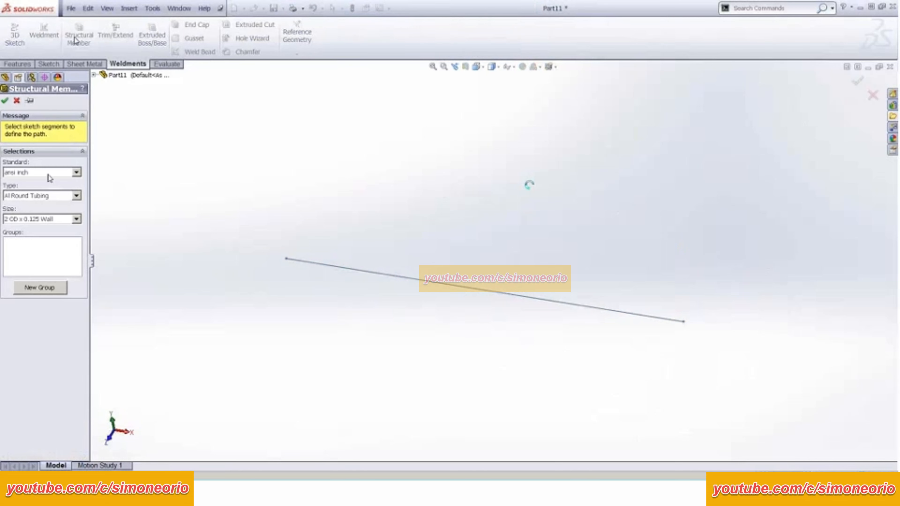
pyautogui.click(360, 271)
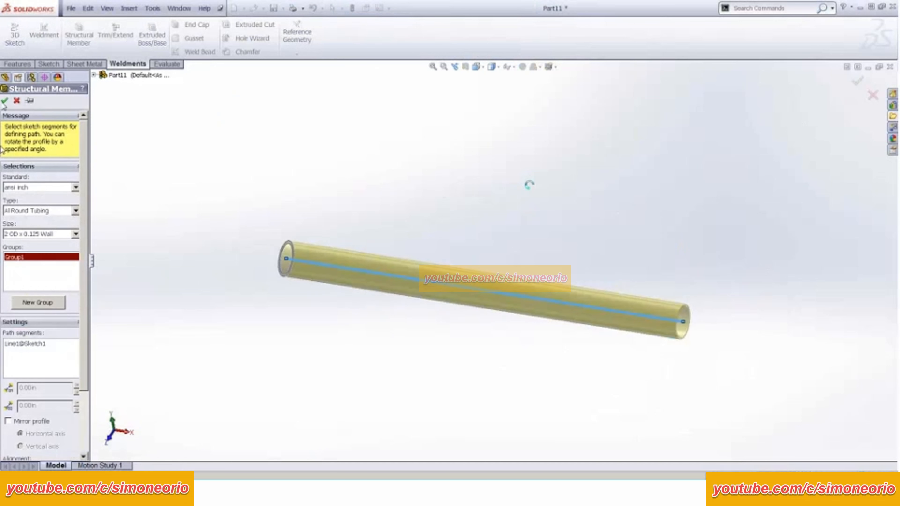
pyautogui.click(5, 102)
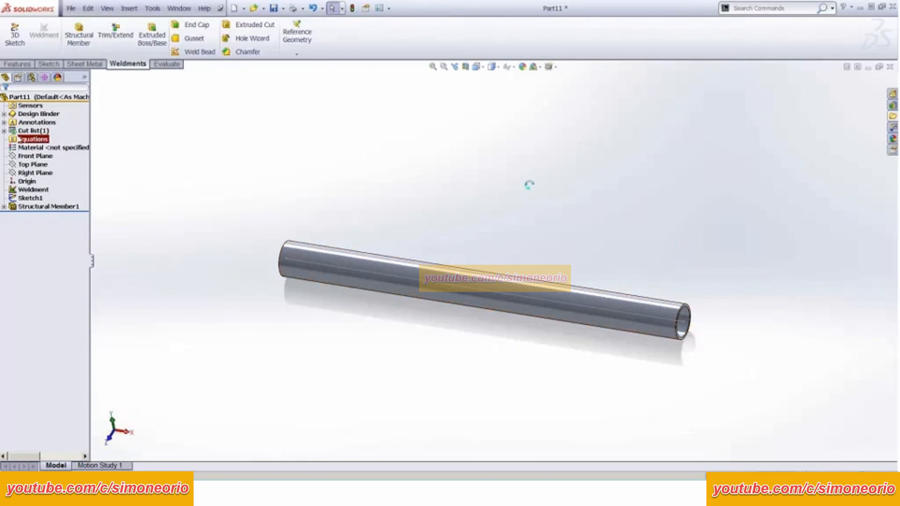
# Step: Expand the weldment's cut list and update it
pyautogui.click(4, 131)
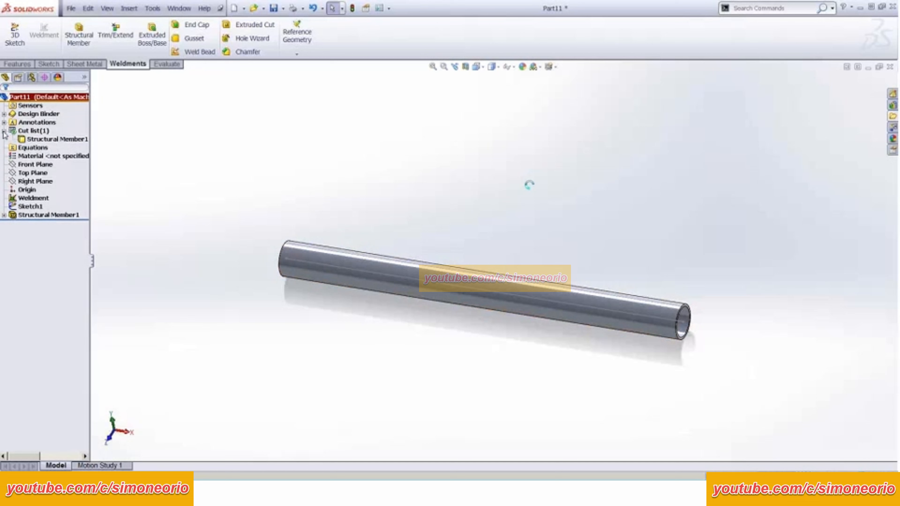
pyautogui.rightClick(22, 132)
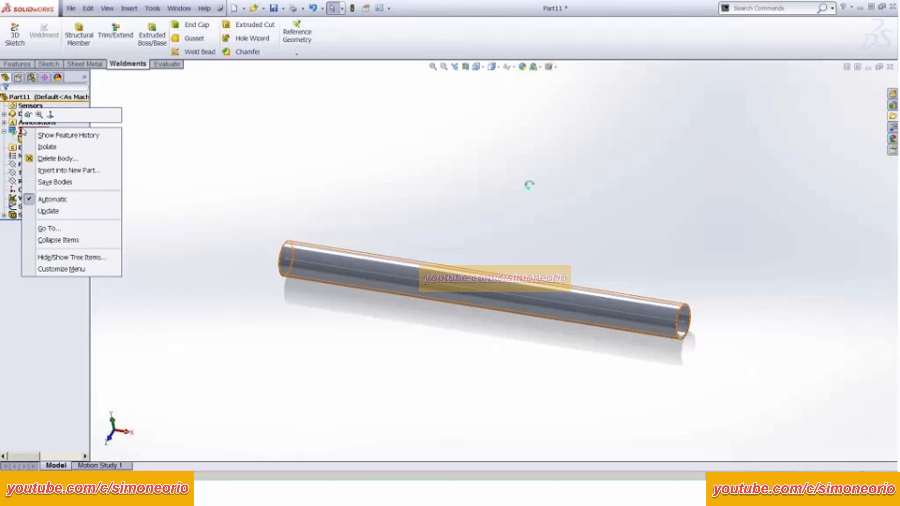
pyautogui.click(57, 212)
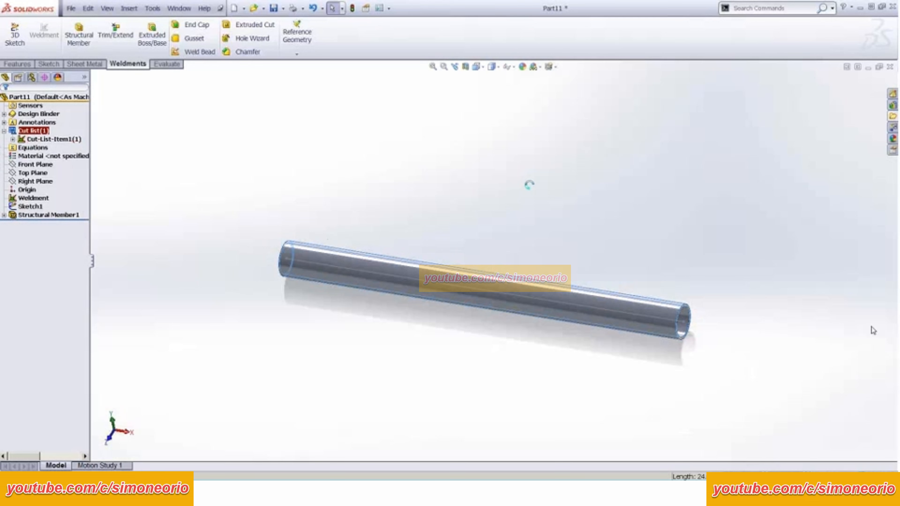
# Step: Start a sketch on the tube's open end face and view it normal to the sketch plane
pyautogui.scroll(-5, 764, 309)
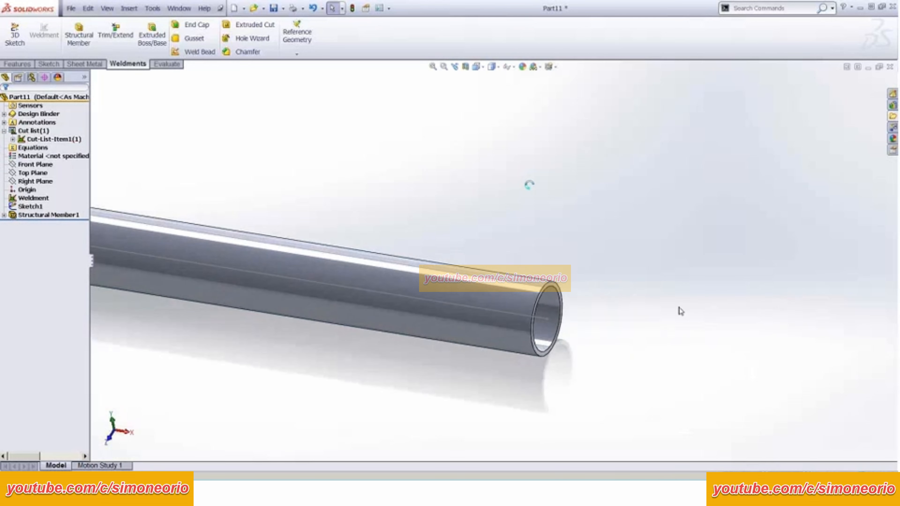
pyautogui.scroll(-2, 648, 302)
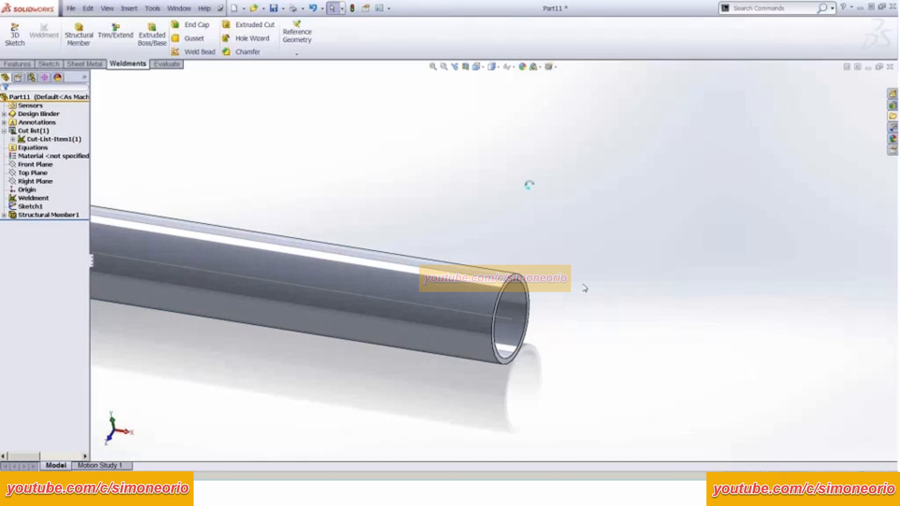
pyautogui.scroll(-4, 584, 289)
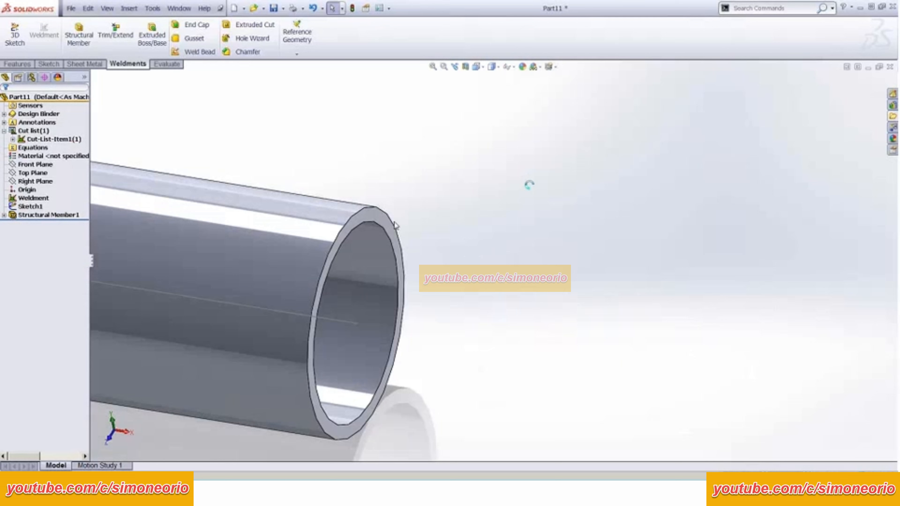
pyautogui.click(368, 215)
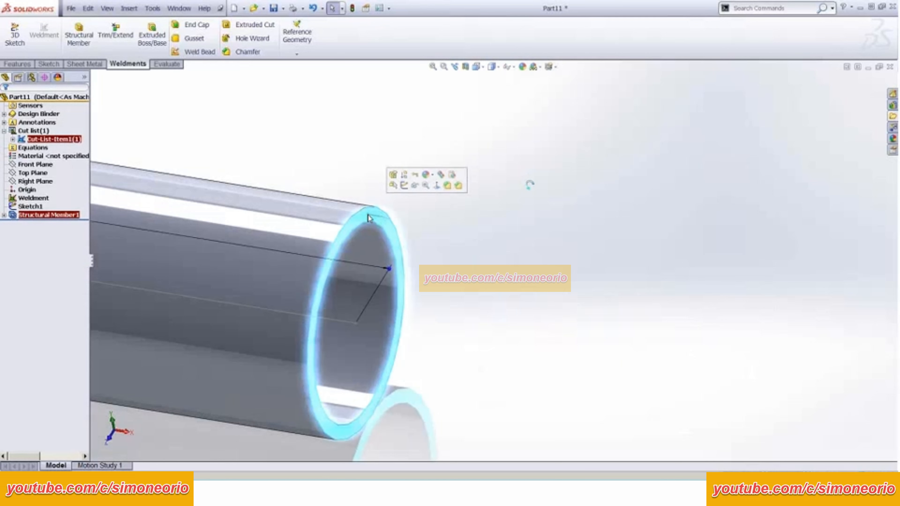
pyautogui.click(404, 186)
pyautogui.press('space')
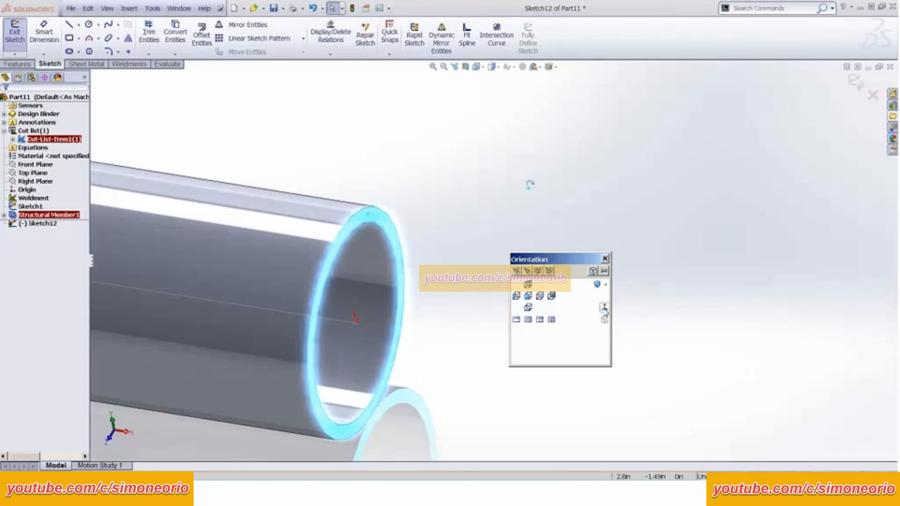
pyautogui.click(604, 308)
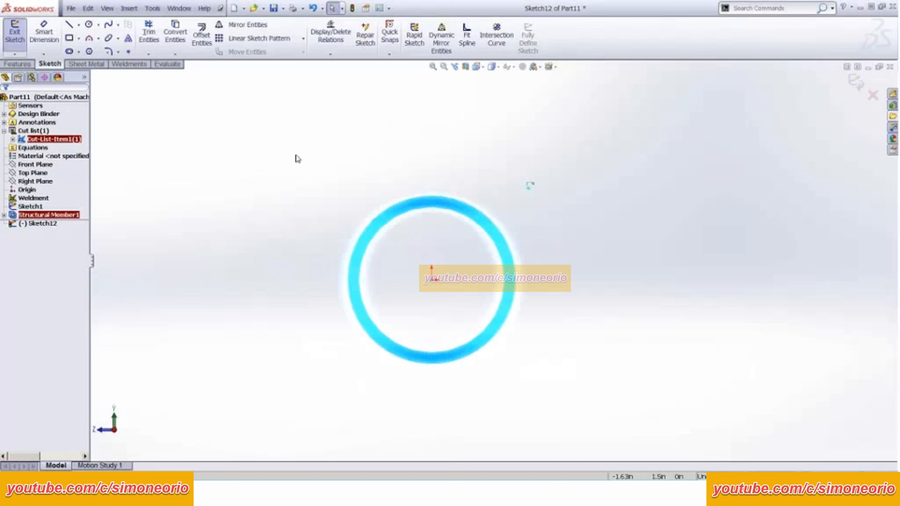
# Step: Sketch a circle of about 1.39 in radius centred on the origin, around the tube's end
pyautogui.click(89, 24)
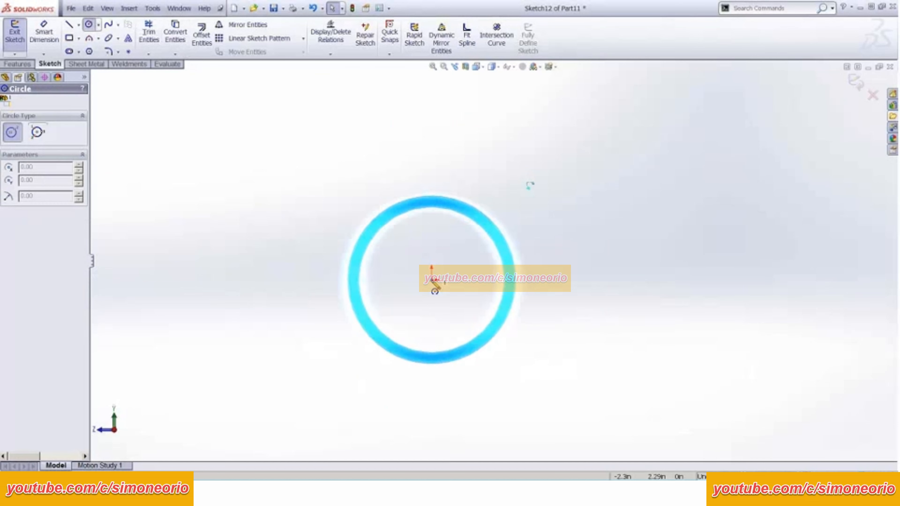
pyautogui.click(432, 279)
pyautogui.click(476, 388)
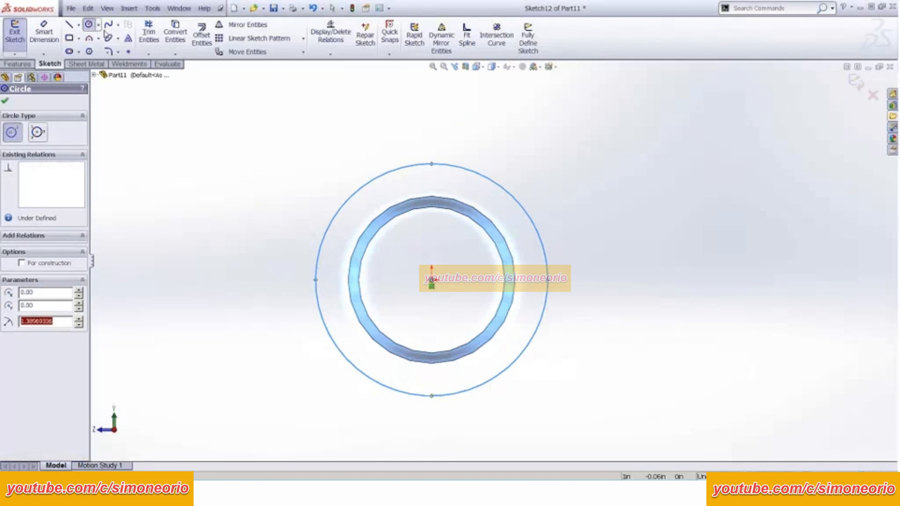
# Step: Draw a horizontal centerline about 3.63 in long from the origin out past the circle
pyautogui.click(79, 52)
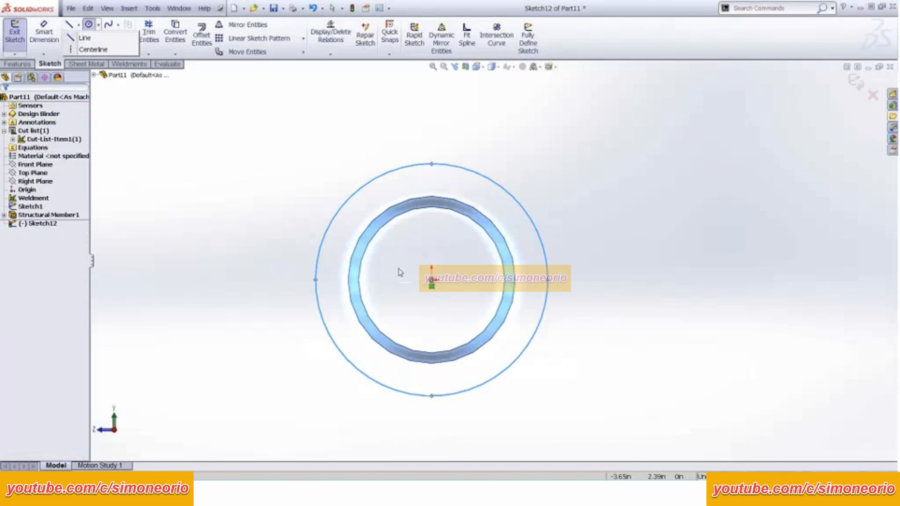
pyautogui.click(431, 279)
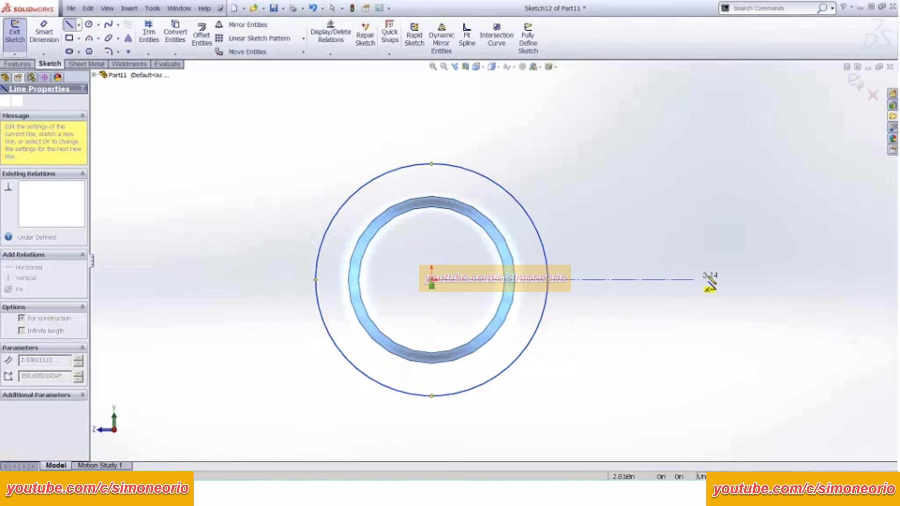
pyautogui.doubleClick(735, 280)
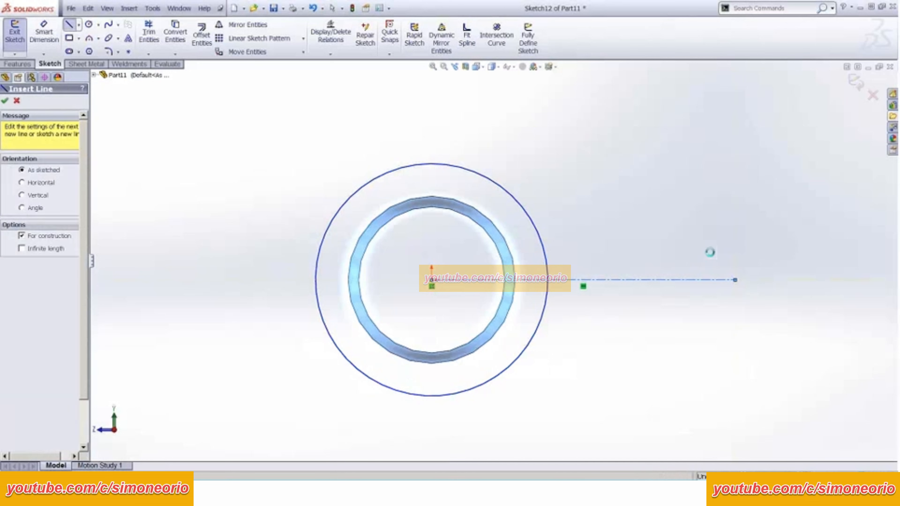
pyautogui.press('Escape')
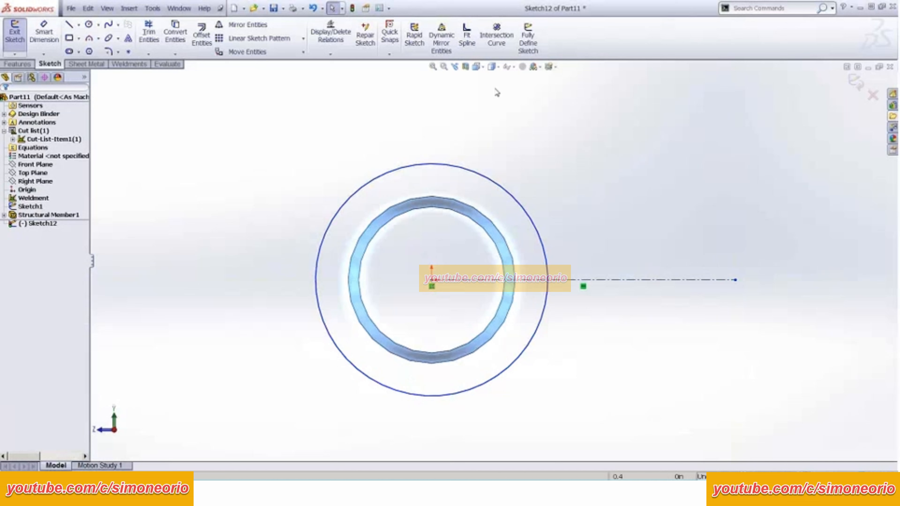
# Step: With dynamic mirroring about the centerline, sketch a vertical line from its outer end and a sloped line tangent to the circle
pyautogui.click(627, 280)
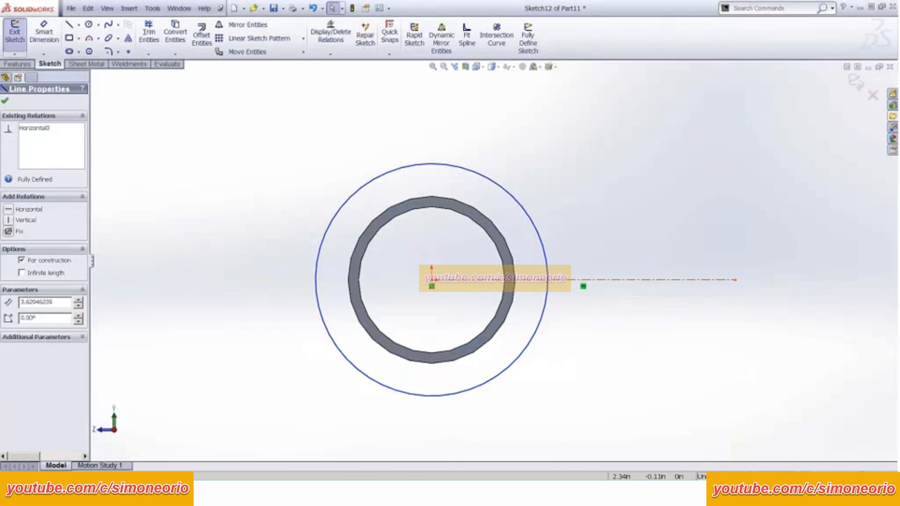
pyautogui.click(441, 37)
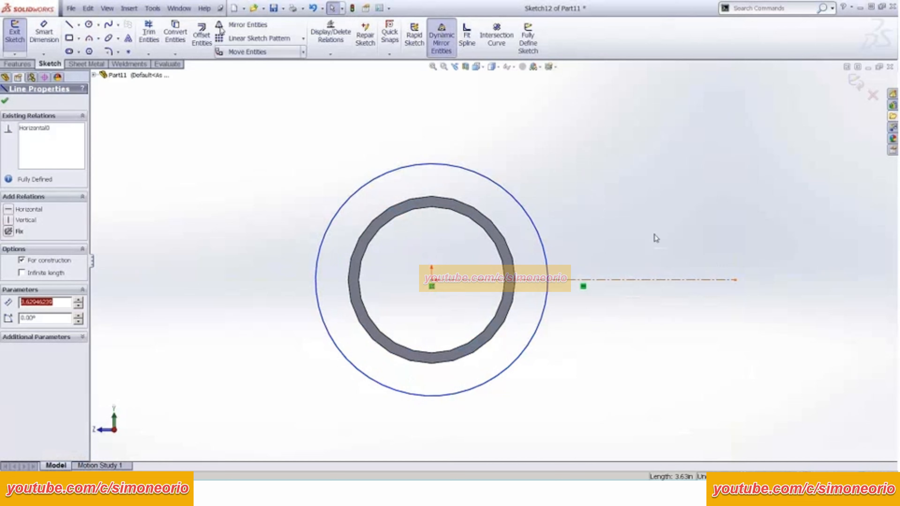
pyautogui.click(68, 26)
pyautogui.click(735, 280)
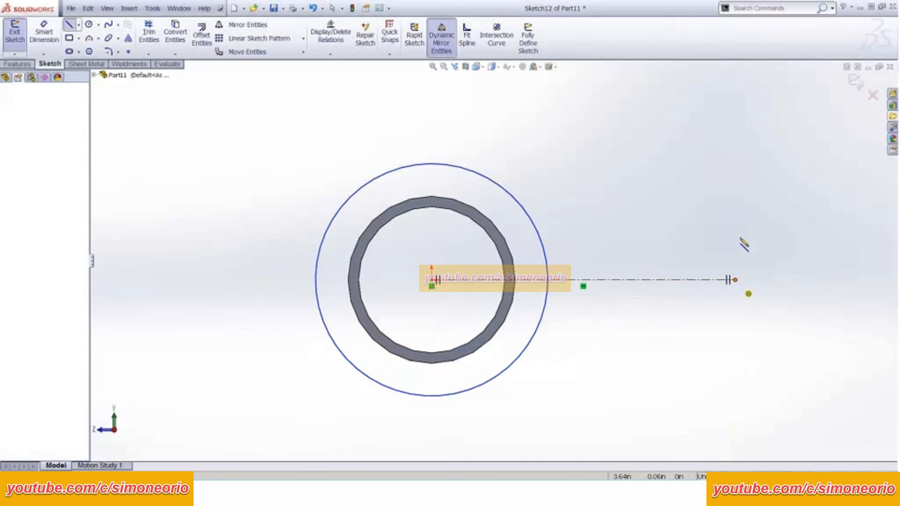
pyautogui.click(735, 85)
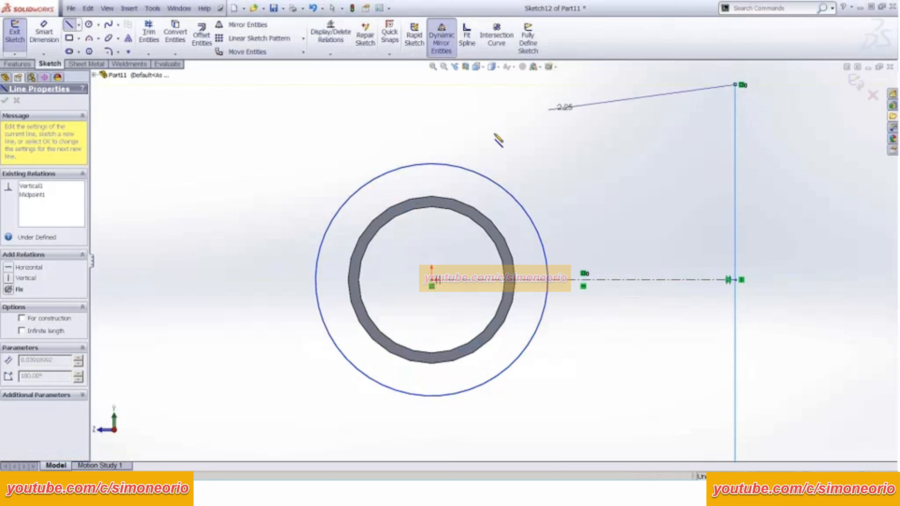
pyautogui.click(403, 167)
pyautogui.press('Escape')
# Step: Power-trim the circle's arc between the two tangent lines to leave one rounded bracket outline
pyautogui.click(149, 35)
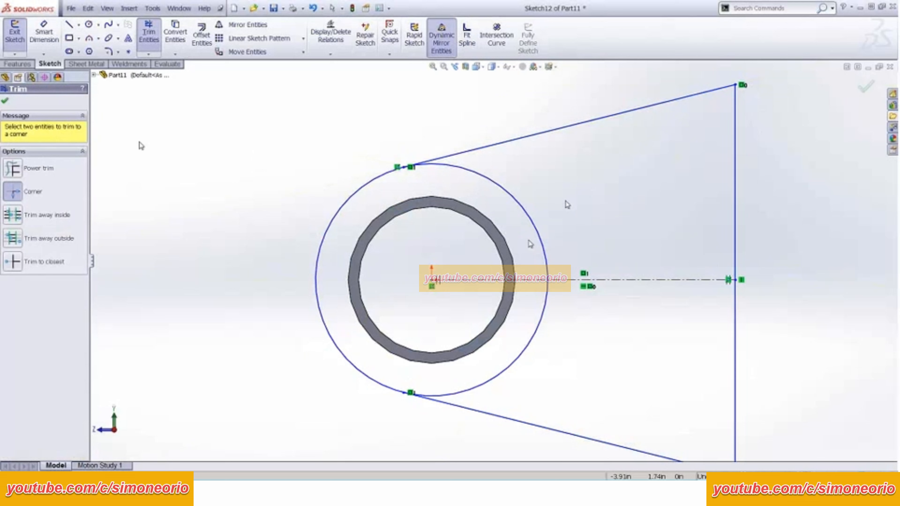
pyautogui.click(37, 168)
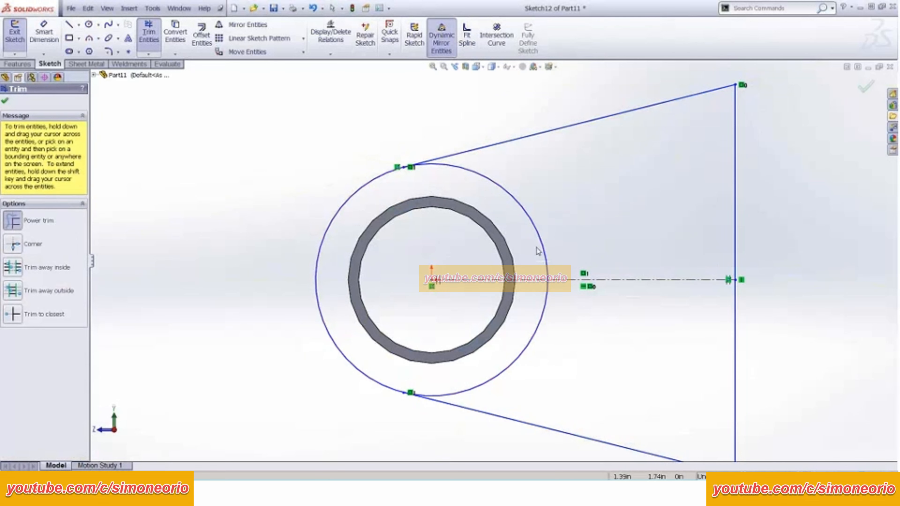
pyautogui.moveTo(539, 253)
pyautogui.mouseDown()
pyautogui.moveTo(559, 245)
pyautogui.moveTo(549, 333)
pyautogui.moveTo(531, 326)
pyautogui.mouseUp()
# Step: Dimension the gap between the tube's outer edge and the bracket's arc as 0.125 in
pyautogui.click(44, 34)
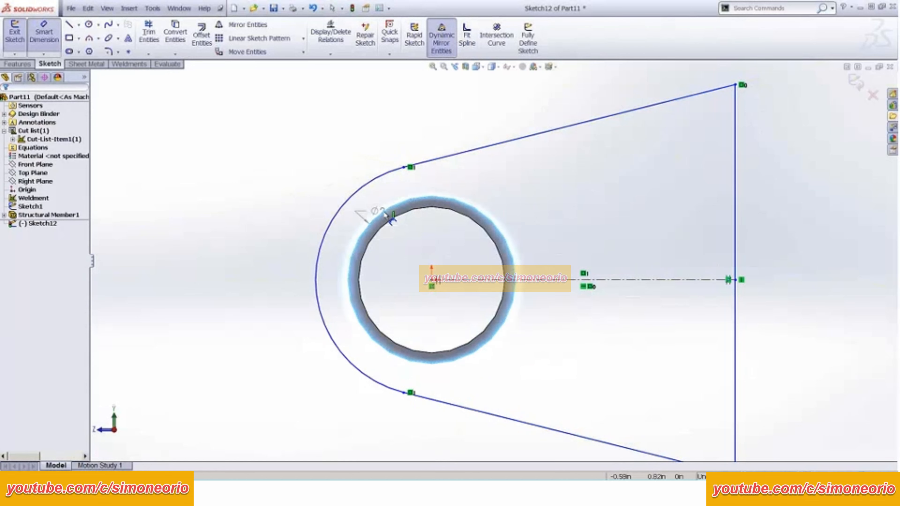
pyautogui.click(364, 185)
pyautogui.scroll(-1, 369, 228)
pyautogui.scroll(-2, 342, 238)
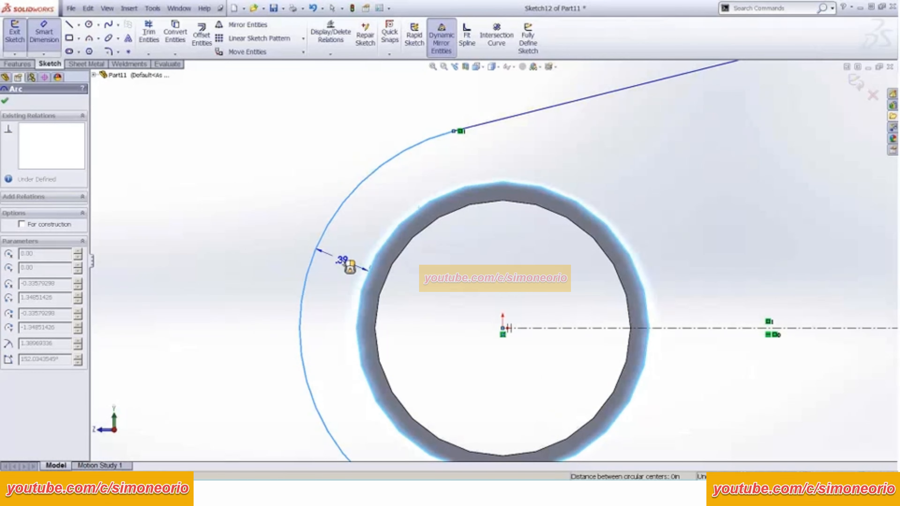
pyautogui.click(350, 267)
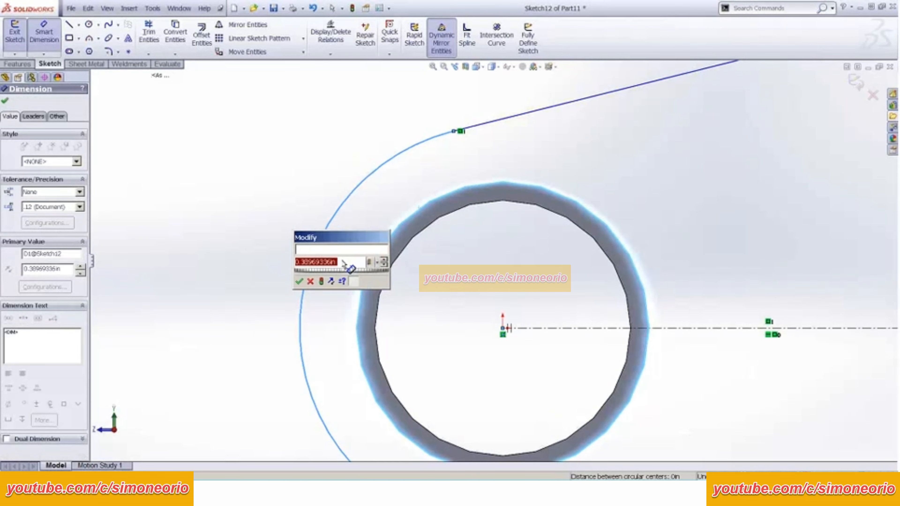
pyautogui.write('.')
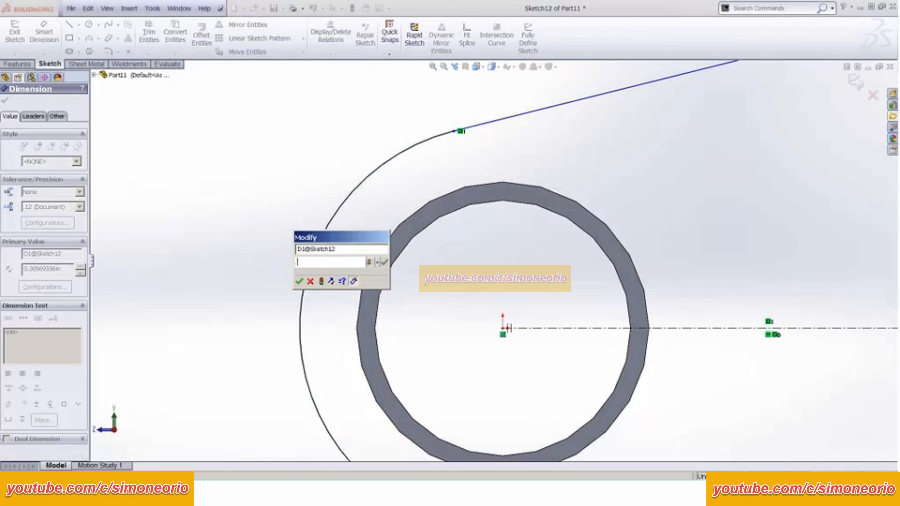
pyautogui.write('125')
pyautogui.press('Return')
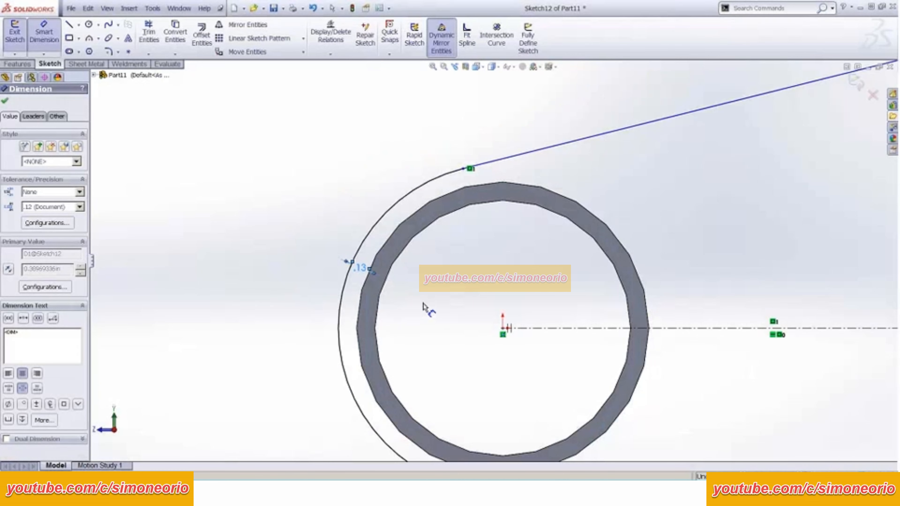
# Step: Dimension the bracket's horizontal centerline to a length of 3.5 in
pyautogui.scroll(5, 423, 305)
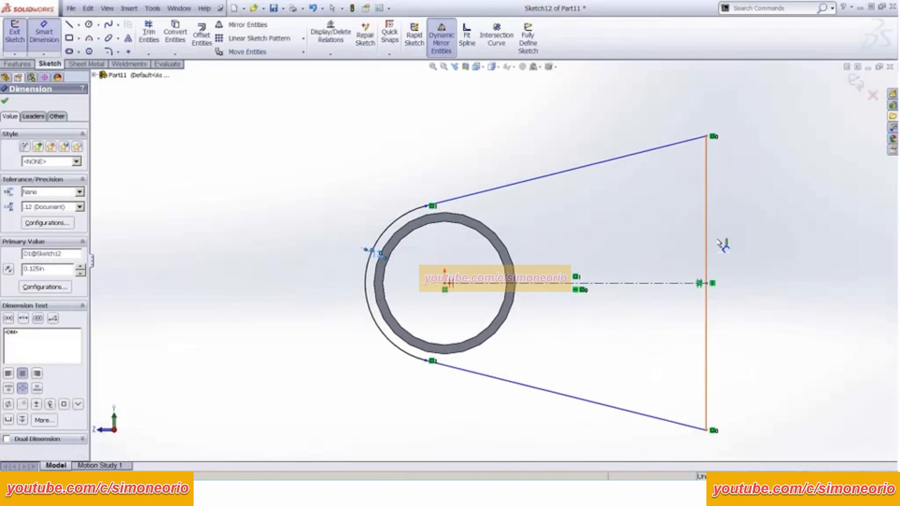
pyautogui.click(651, 283)
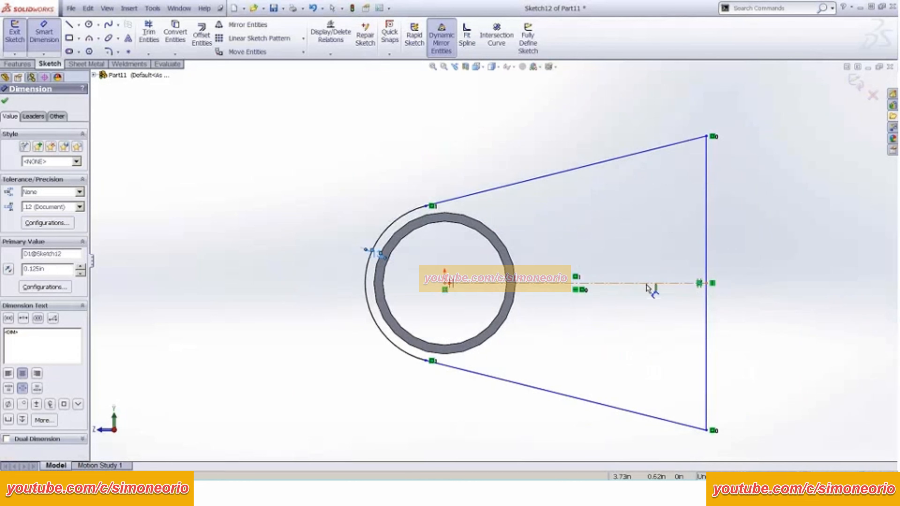
pyautogui.click(636, 316)
pyautogui.write('3.5')
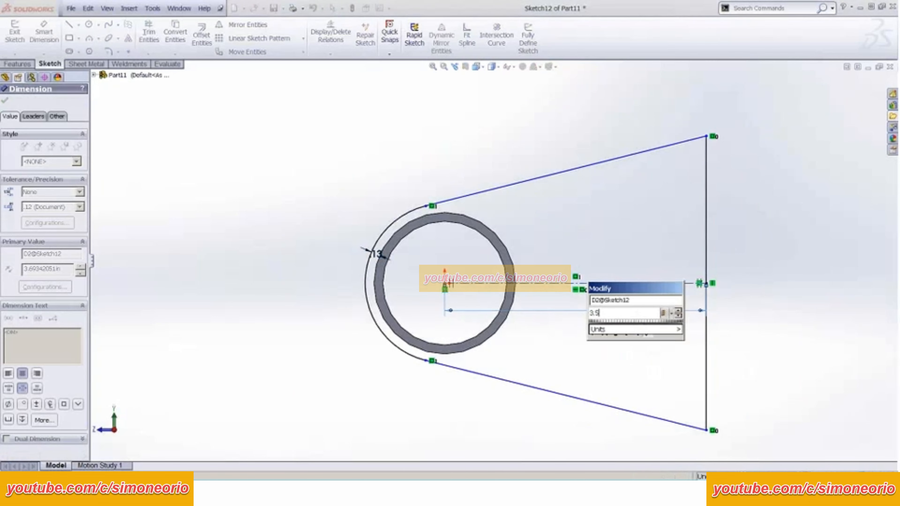
pyautogui.press('Return')
# Step: Dimension the bracket's vertical end line to a height of 3.5 in
pyautogui.click(709, 230)
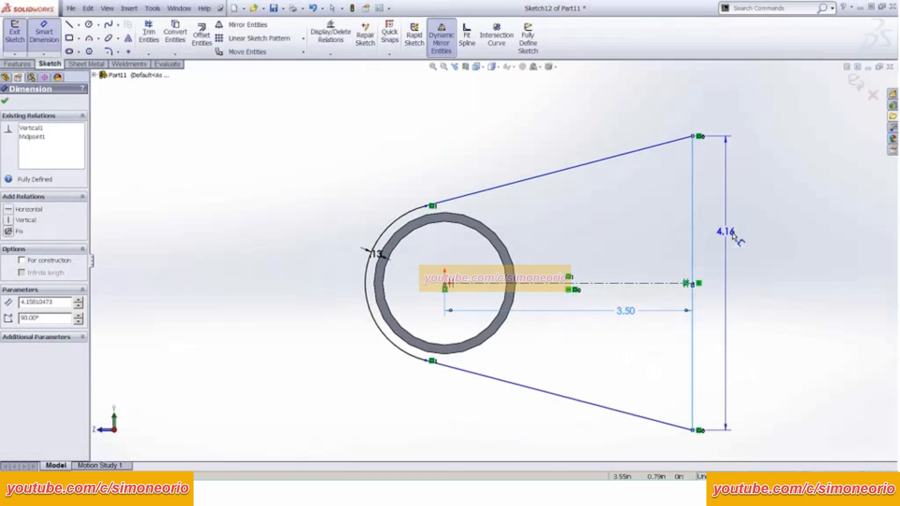
pyautogui.click(741, 237)
pyautogui.write('3.5')
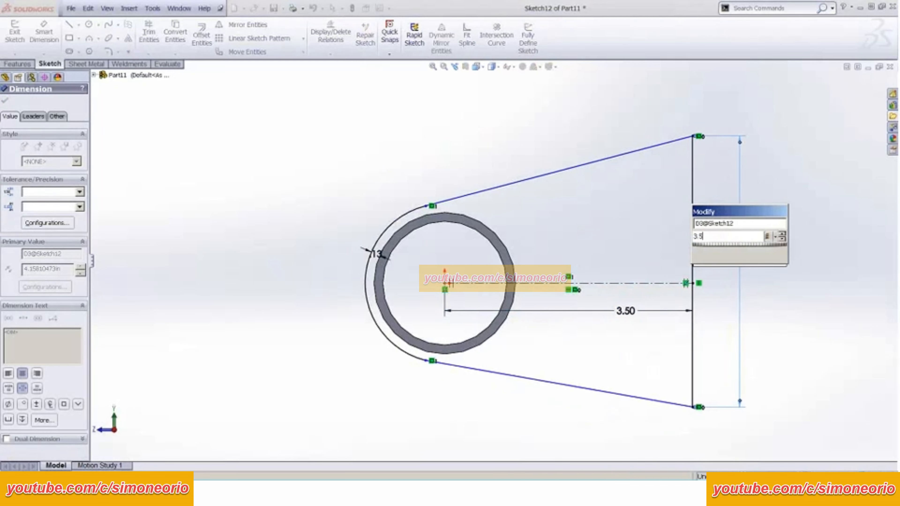
pyautogui.press('Return')
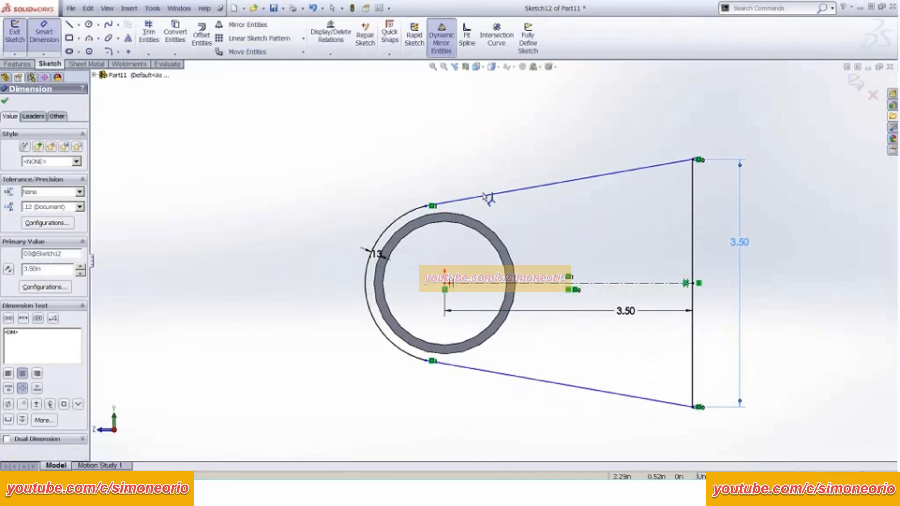
pyautogui.press('Escape')
pyautogui.press('Escape')
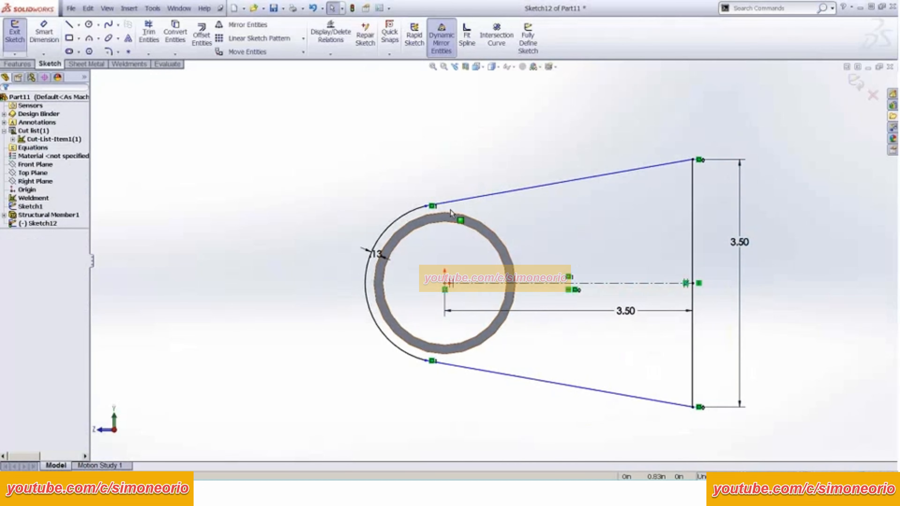
# Step: Add a tangent relation between the bracket's arc and its upper sloped line
pyautogui.scroll(-4, 445, 204)
pyautogui.moveTo(436, 188); pyautogui.dragTo(400, 231)
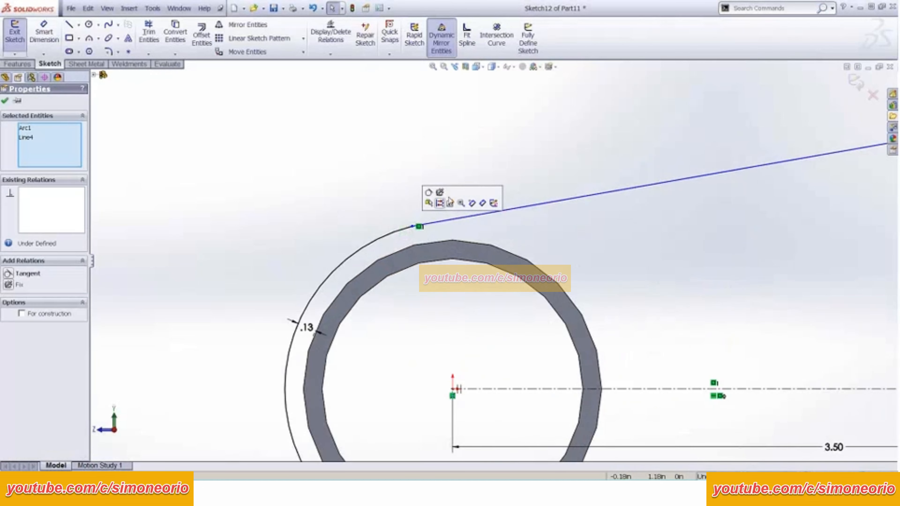
pyautogui.click(321, 151)
# Step: Start a sheet metal base flange from the bracket sketch and enable the use of a gauge table
pyautogui.scroll(5, 465, 302)
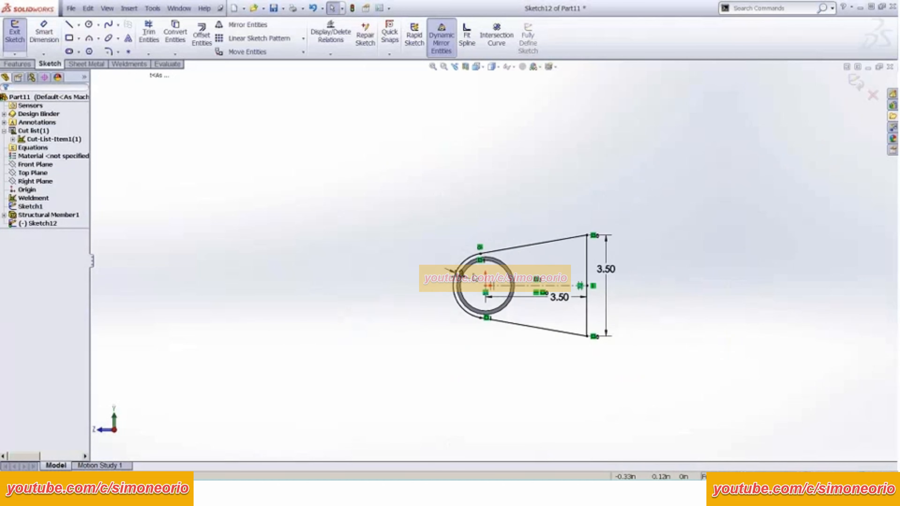
pyautogui.moveTo(464, 302)
pyautogui.mouseDown(button='middle')
pyautogui.moveTo(501, 323)
pyautogui.moveTo(676, 346)
pyautogui.mouseUp(button='middle')
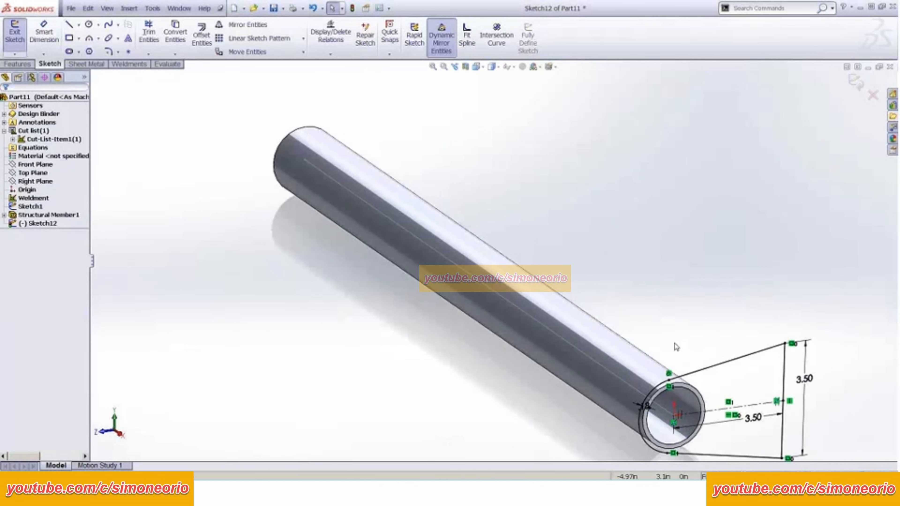
pyautogui.scroll(-2, 674, 343)
pyautogui.click(93, 64)
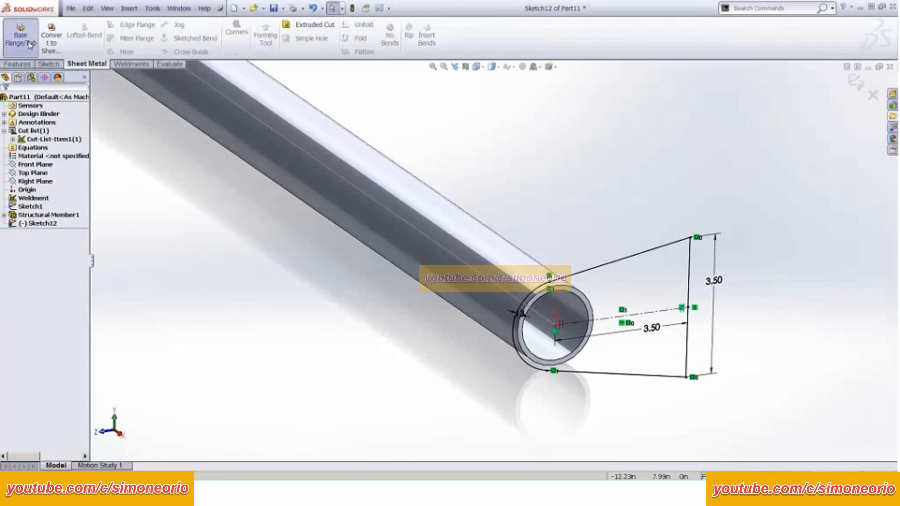
pyautogui.click(21, 39)
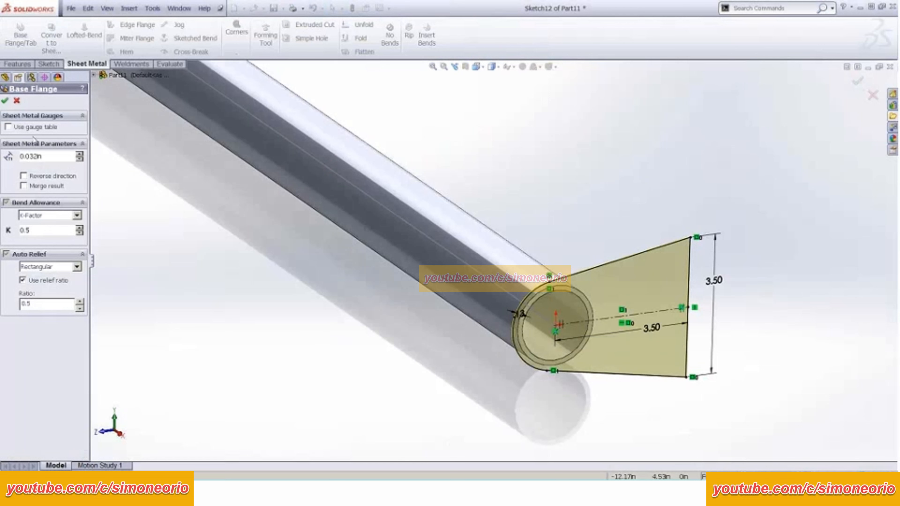
pyautogui.click(27, 128)
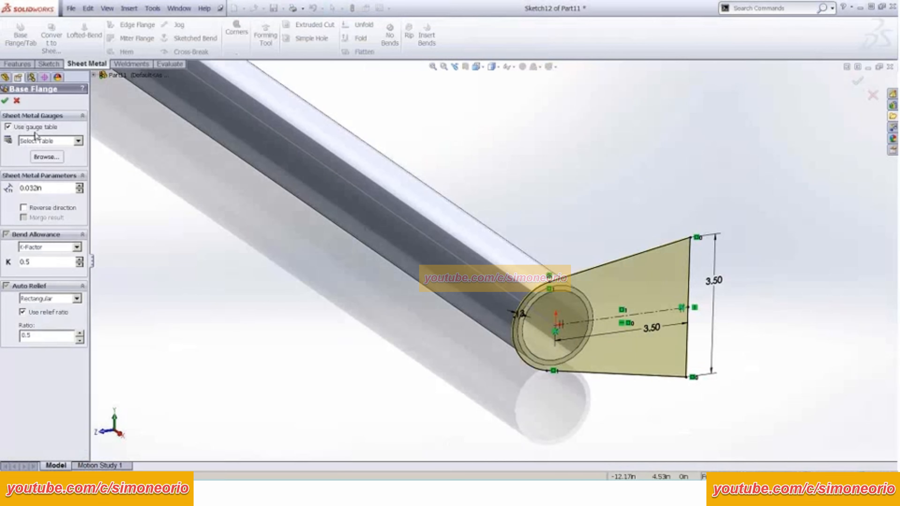
# Step: Examine the available gauge tables and the flange preview around the tube's end
pyautogui.click(46, 142)
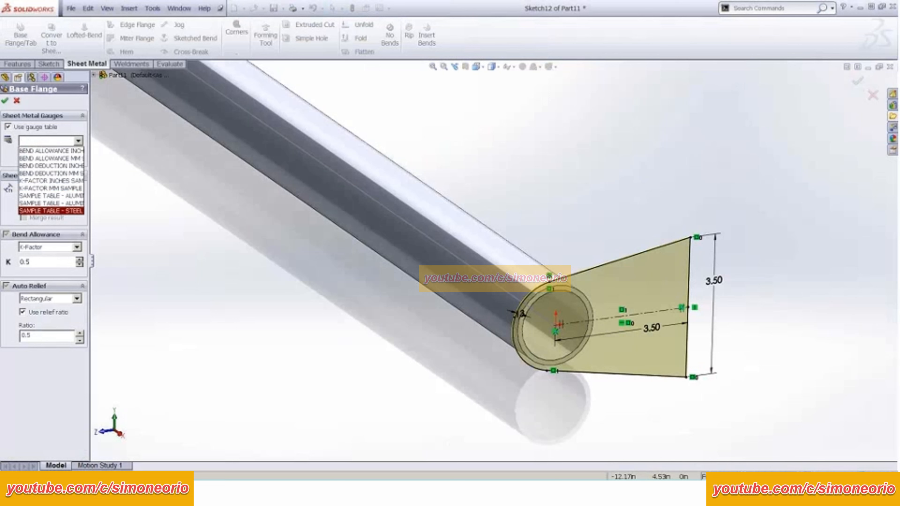
pyautogui.click(774, 216)
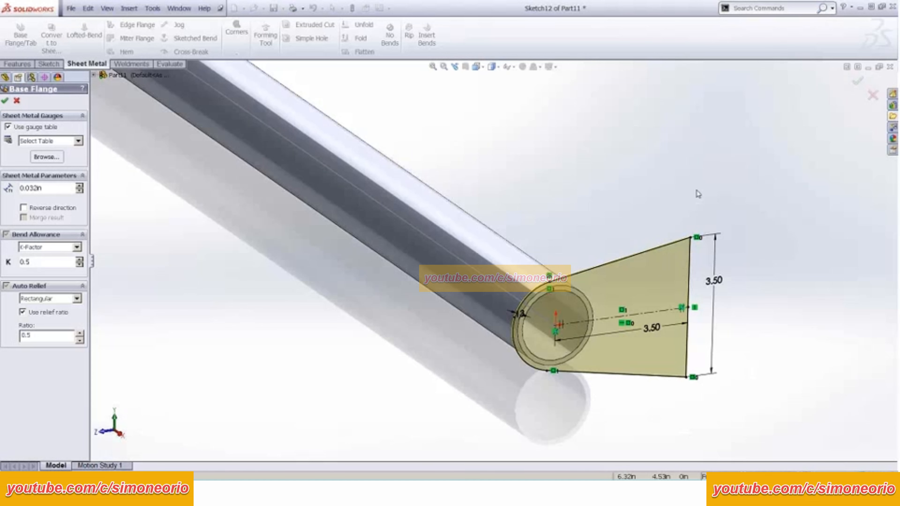
pyautogui.scroll(2, 505, 262)
pyautogui.scroll(-3, 537, 315)
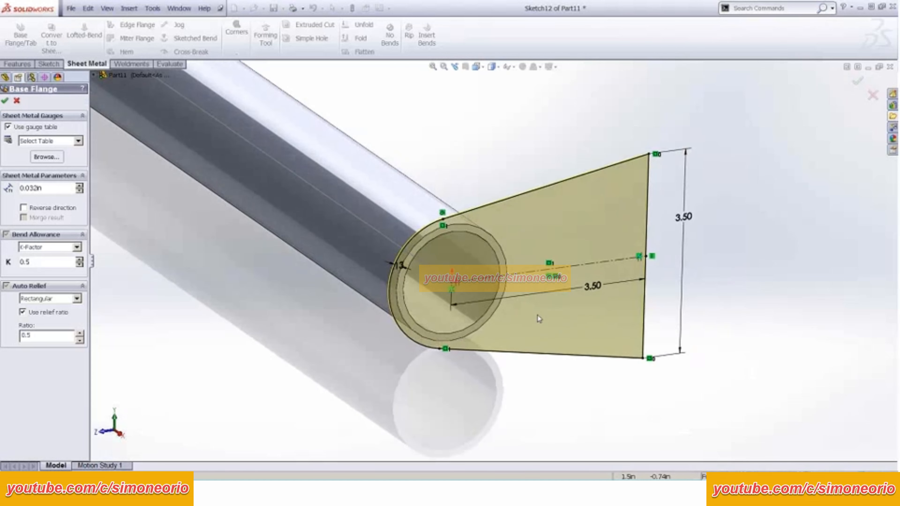
pyautogui.moveTo(502, 297); pyautogui.dragTo(515, 314, button='middle')
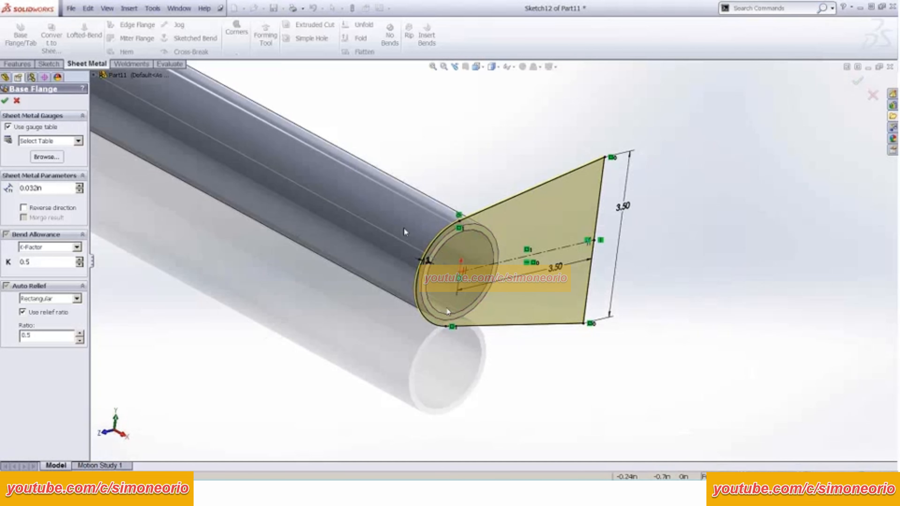
pyautogui.moveTo(446, 308); pyautogui.dragTo(423, 199, button='middle')
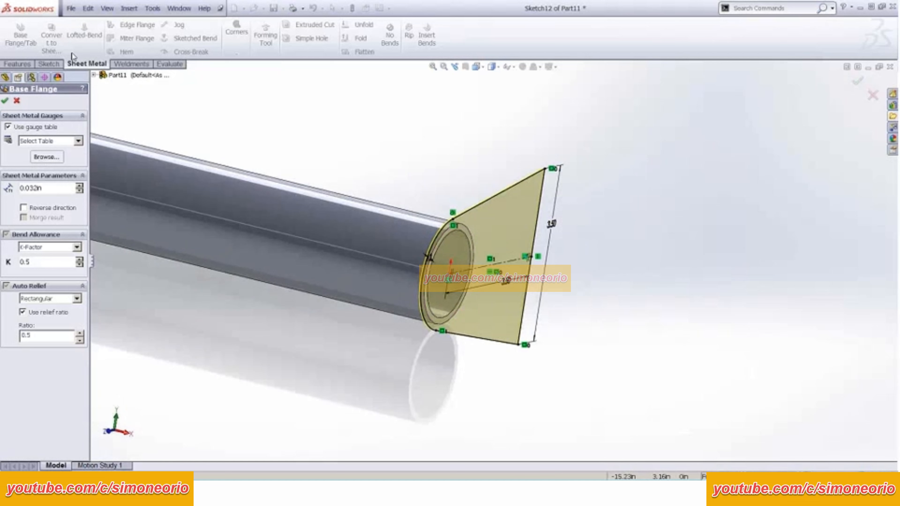
pyautogui.click(53, 140)
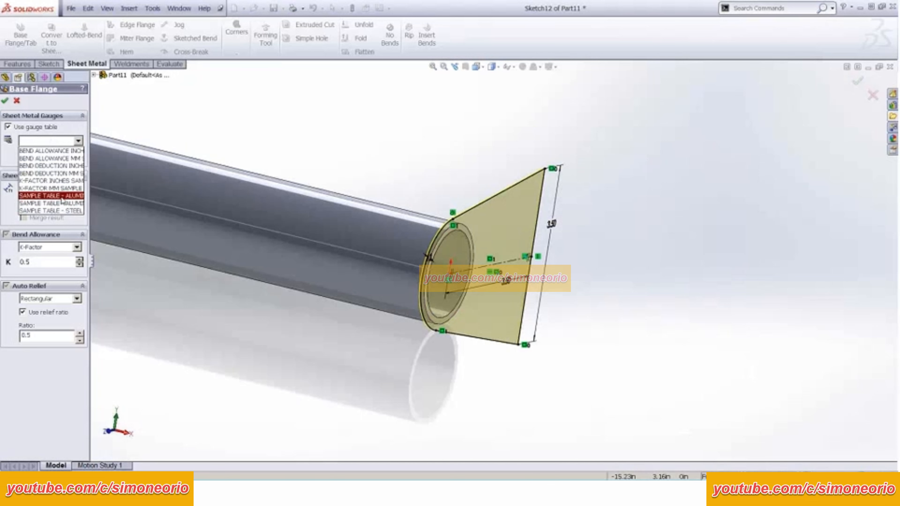
pyautogui.click(102, 110)
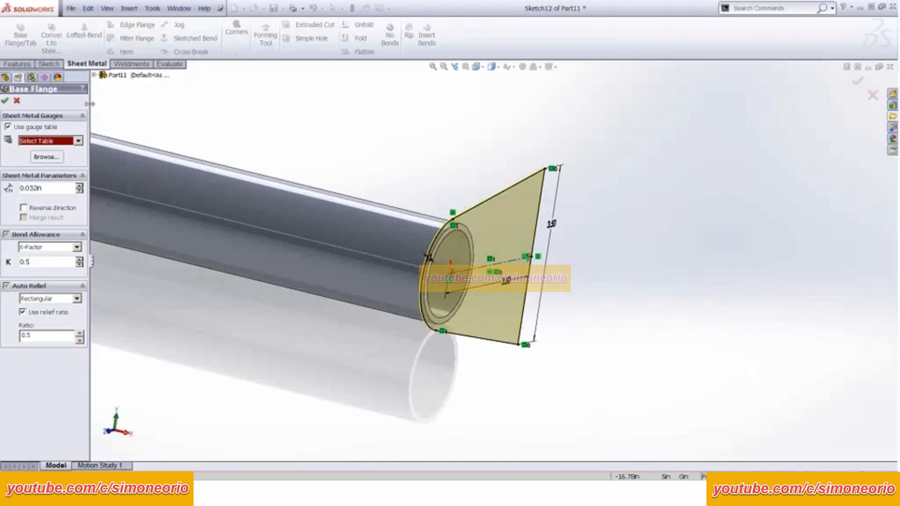
# Step: Assign the SAMPLE TABLE - ALUMINUM - INCH UNITS gauge table to the base flange
pyautogui.moveTo(90, 107); pyautogui.dragTo(180, 110)
pyautogui.click(96, 142)
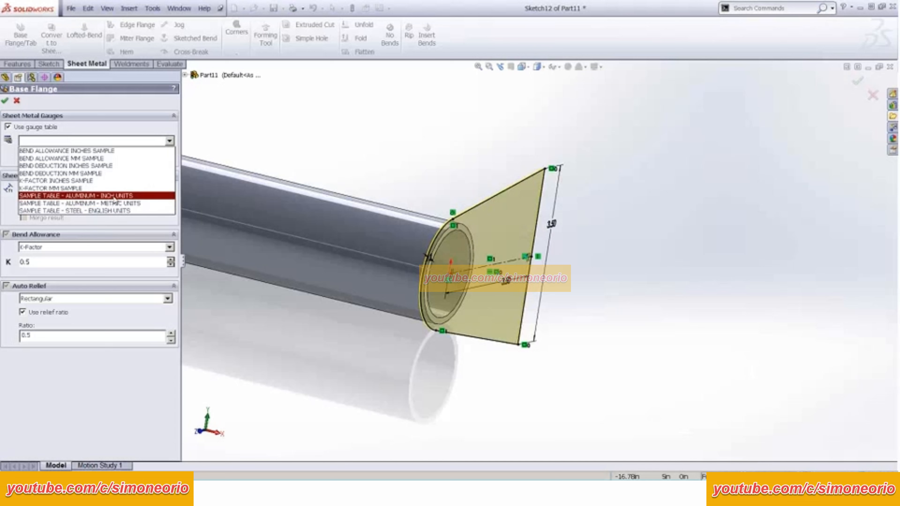
pyautogui.click(114, 196)
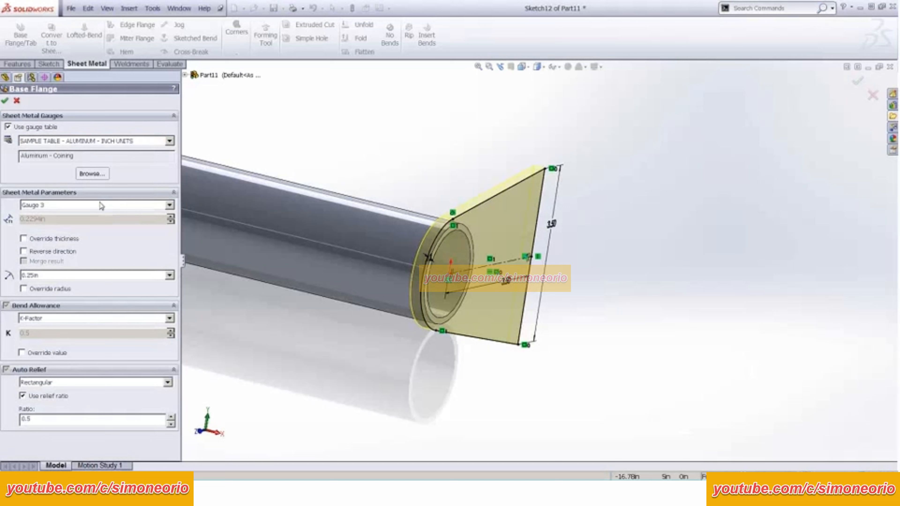
pyautogui.click(102, 205)
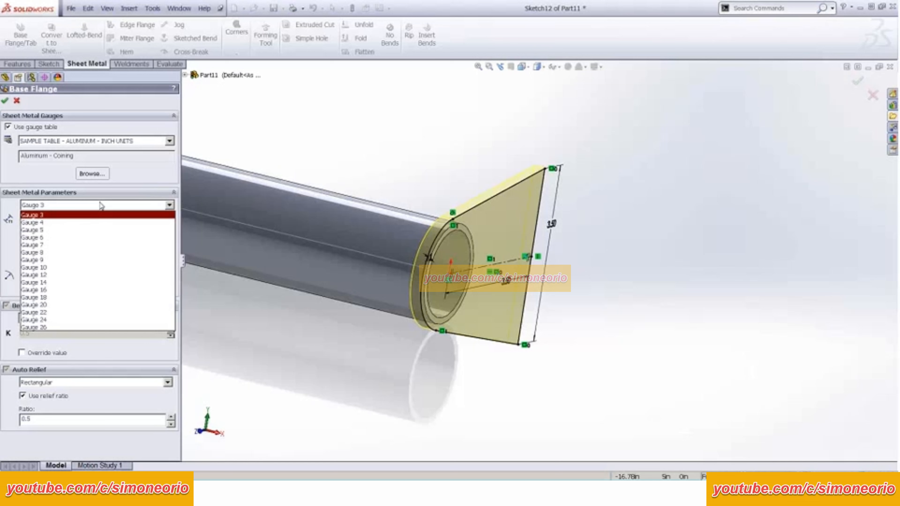
pyautogui.click(102, 206)
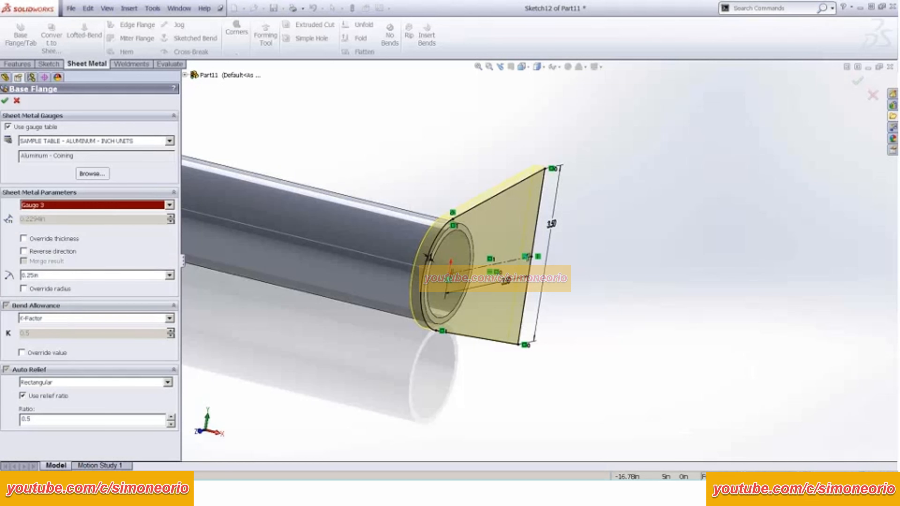
pyautogui.click(49, 275)
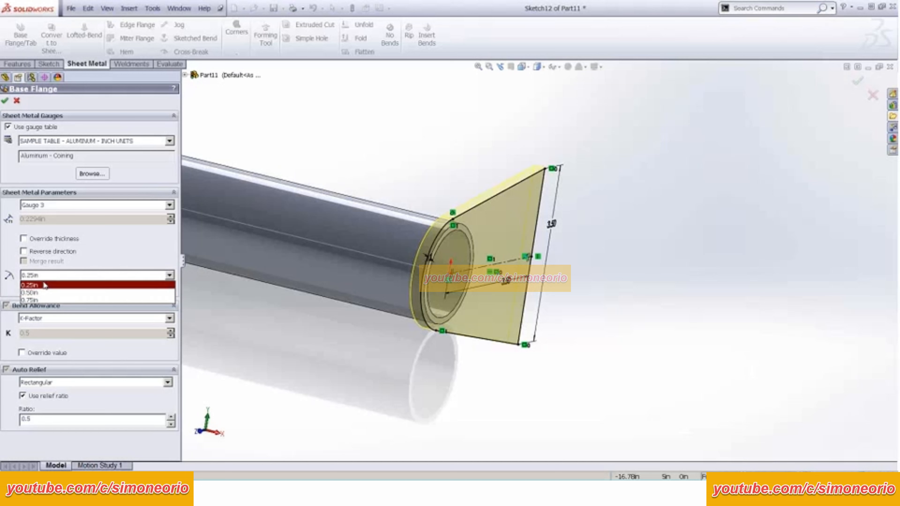
pyautogui.click(45, 293)
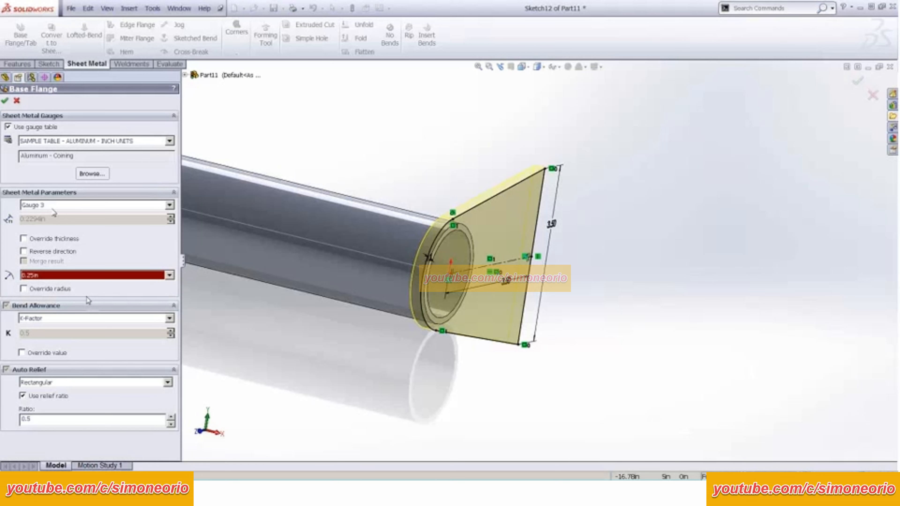
# Step: Set the base flange to Gauge 10 and reverse its thickness direction
pyautogui.moveTo(521, 188)
pyautogui.mouseDown(button='middle')
pyautogui.moveTo(531, 179)
pyautogui.moveTo(476, 296)
pyautogui.mouseUp(button='middle')
pyautogui.click(105, 205)
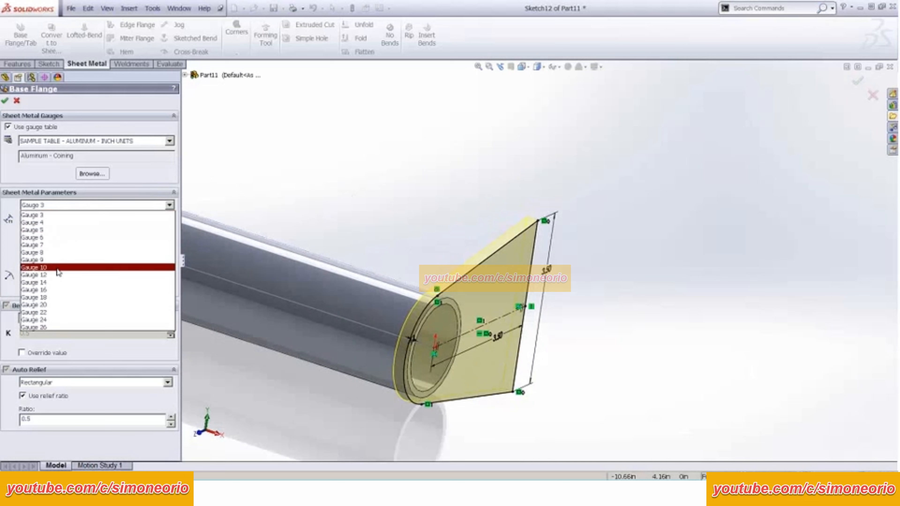
pyautogui.click(59, 270)
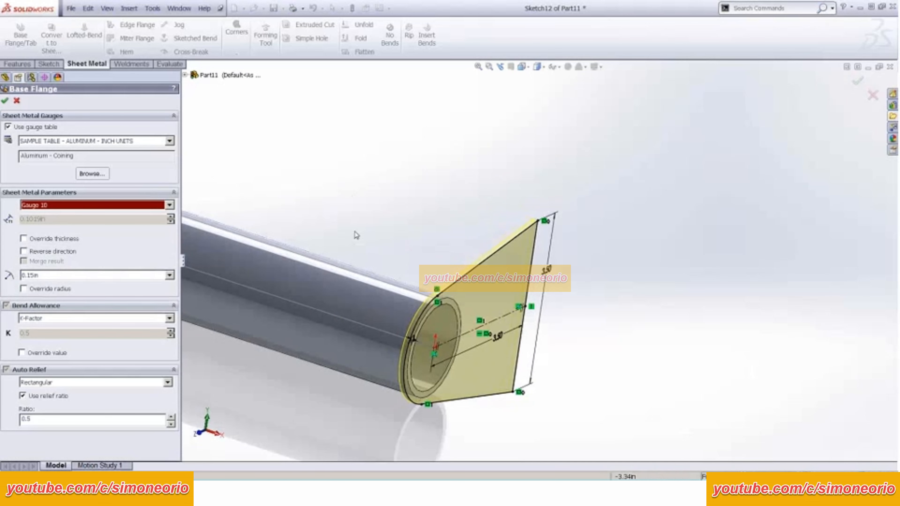
pyautogui.click(47, 250)
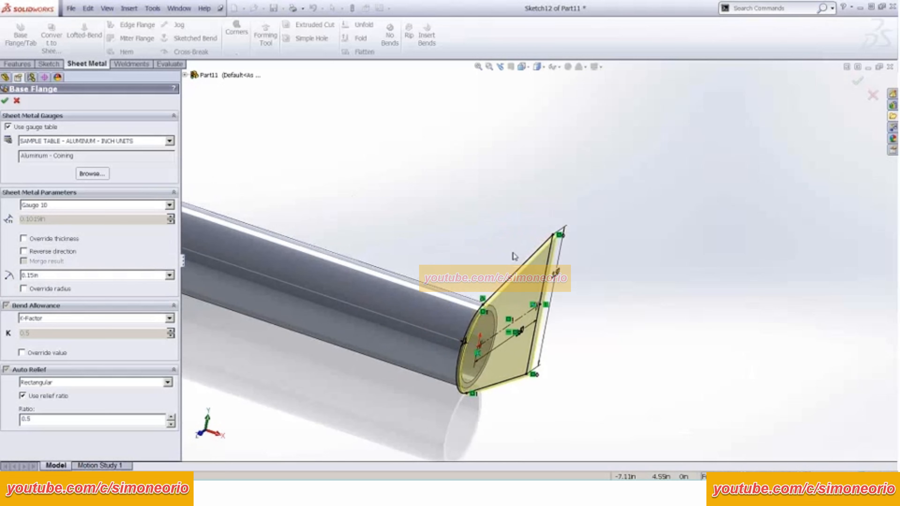
pyautogui.scroll(-6, 477, 294)
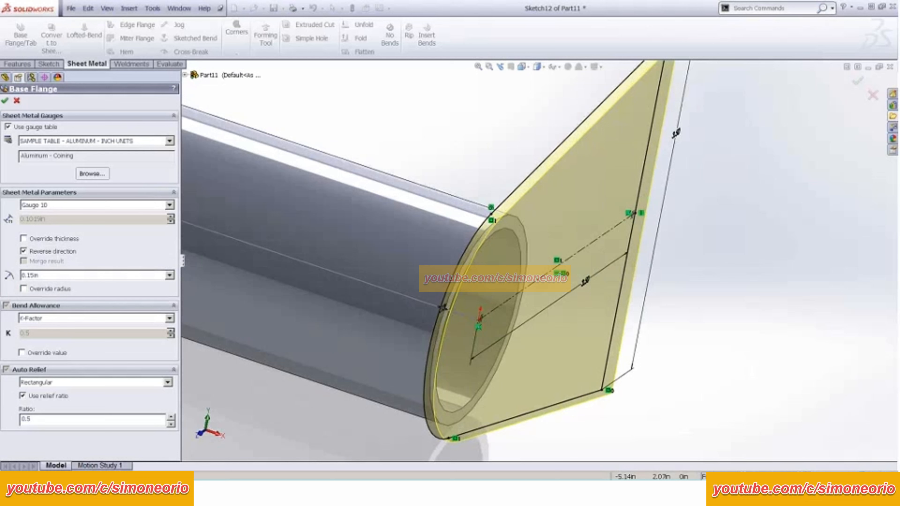
# Step: Complete the base flange and start an edge flange on the bracket plate's straight outer edge
pyautogui.click(5, 102)
pyautogui.scroll(5, 477, 236)
pyautogui.moveTo(477, 236); pyautogui.dragTo(500, 265, button='middle')
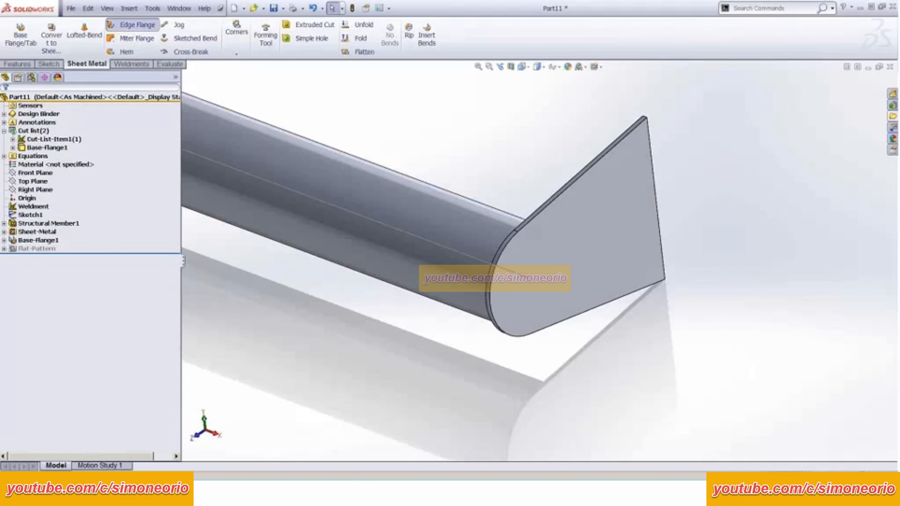
pyautogui.click(134, 24)
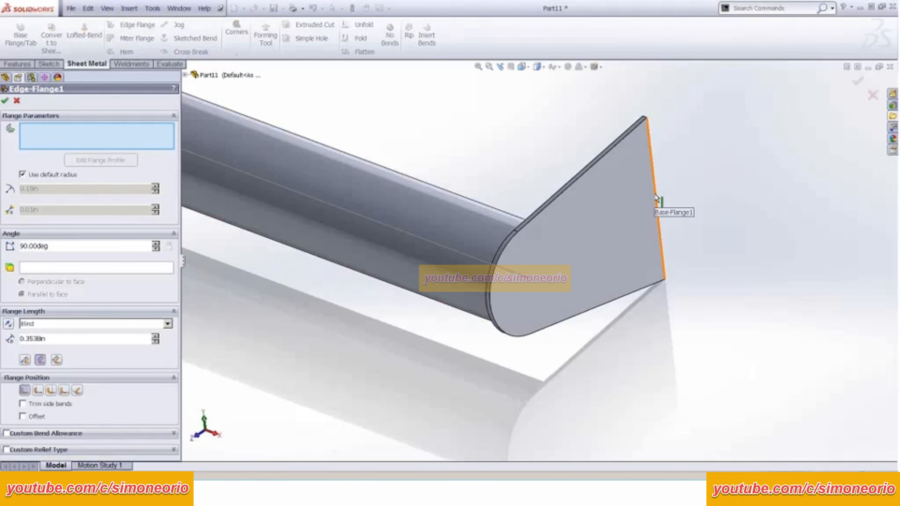
pyautogui.click(657, 198)
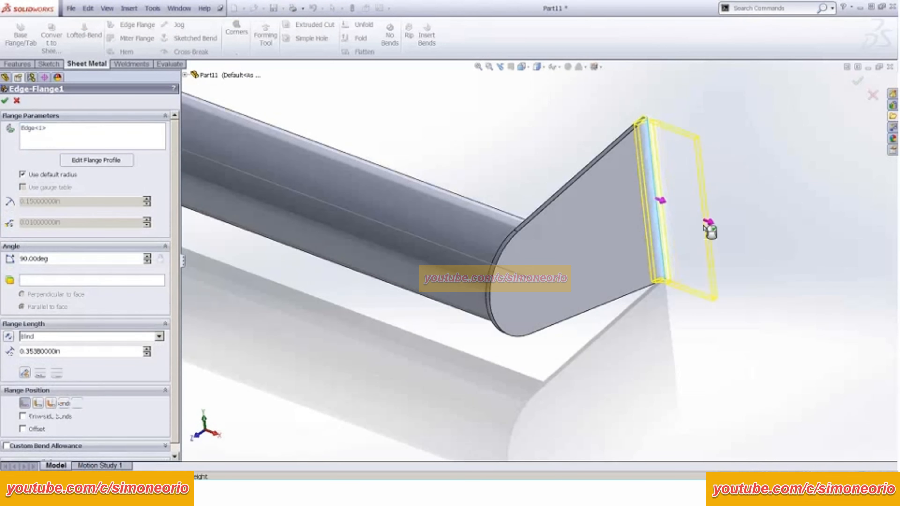
# Step: Examine the edge flange preview and its bend position relative to the plate from several angles
pyautogui.moveTo(653, 228); pyautogui.dragTo(636, 162, button='middle')
pyautogui.scroll(-5, 636, 159)
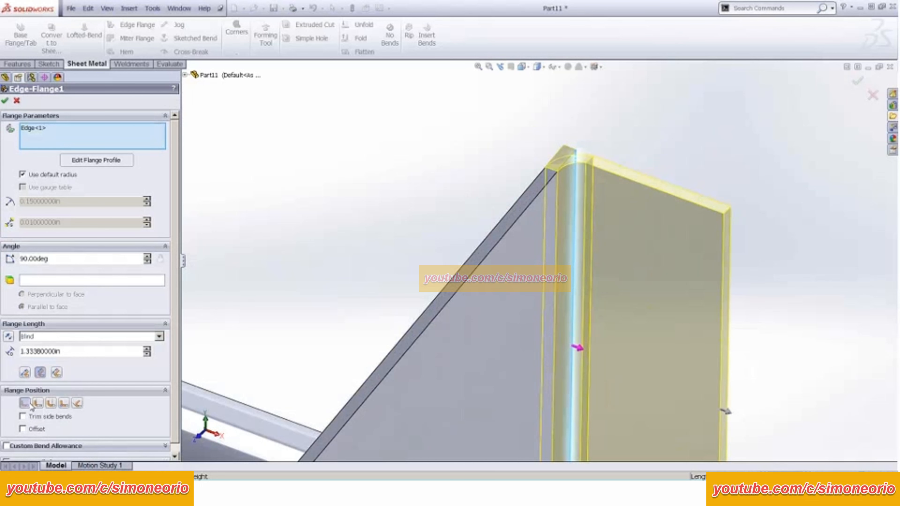
pyautogui.scroll(2, 504, 221)
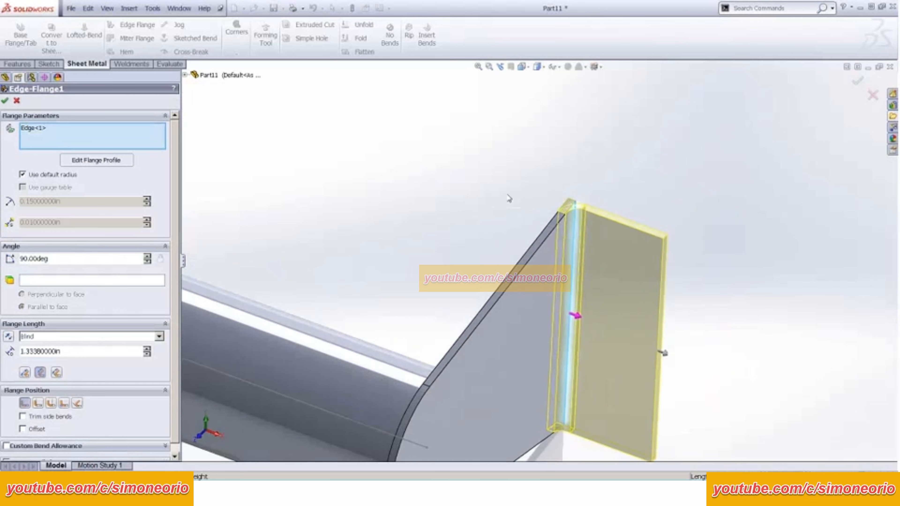
pyautogui.moveTo(508, 216); pyautogui.dragTo(507, 280, button='middle')
pyautogui.scroll(4, 515, 354)
pyautogui.scroll(-5, 514, 368)
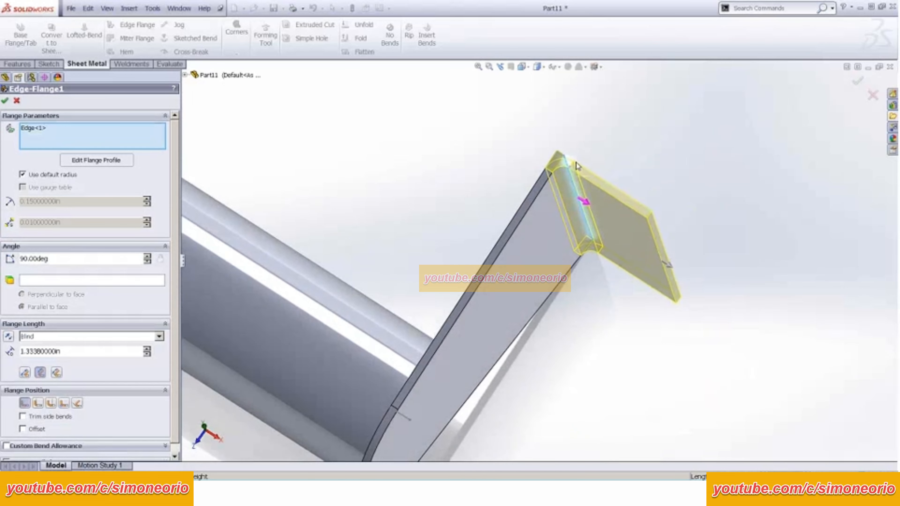
pyautogui.moveTo(575, 168); pyautogui.dragTo(568, 203, button='middle')
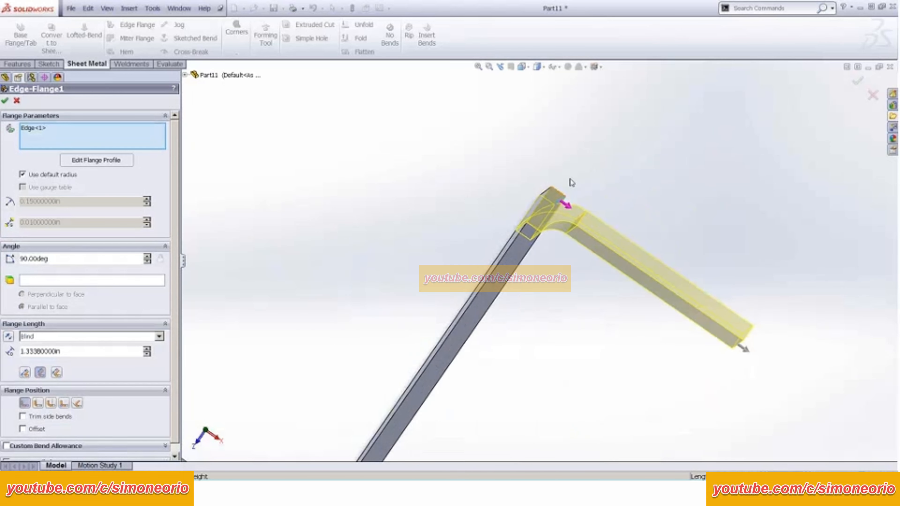
pyautogui.scroll(5, 471, 324)
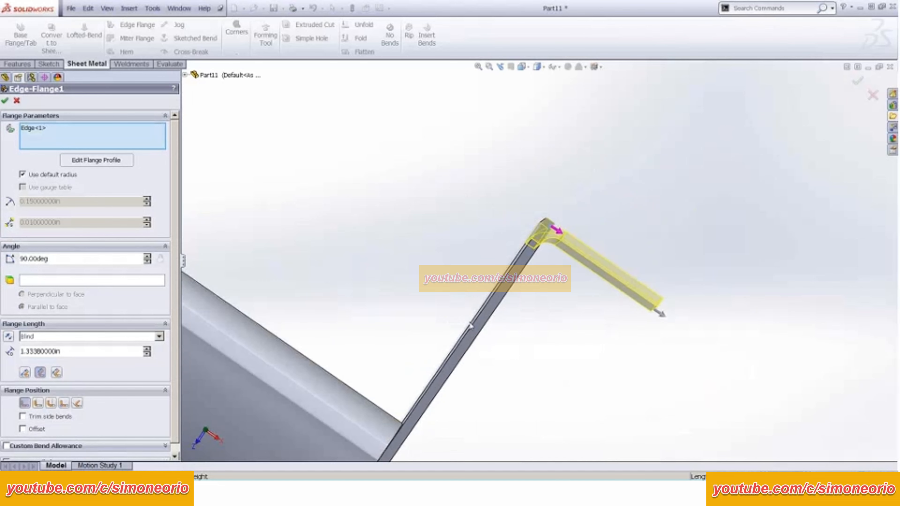
pyautogui.moveTo(476, 346); pyautogui.dragTo(478, 213, button='middle')
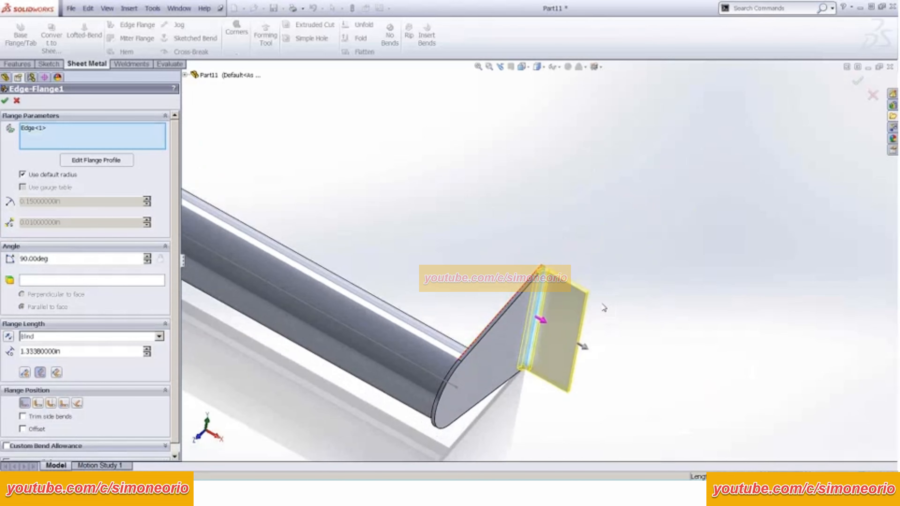
# Step: Set the edge flange length to 1.5 in and create the flange
pyautogui.scroll(-3, 604, 307)
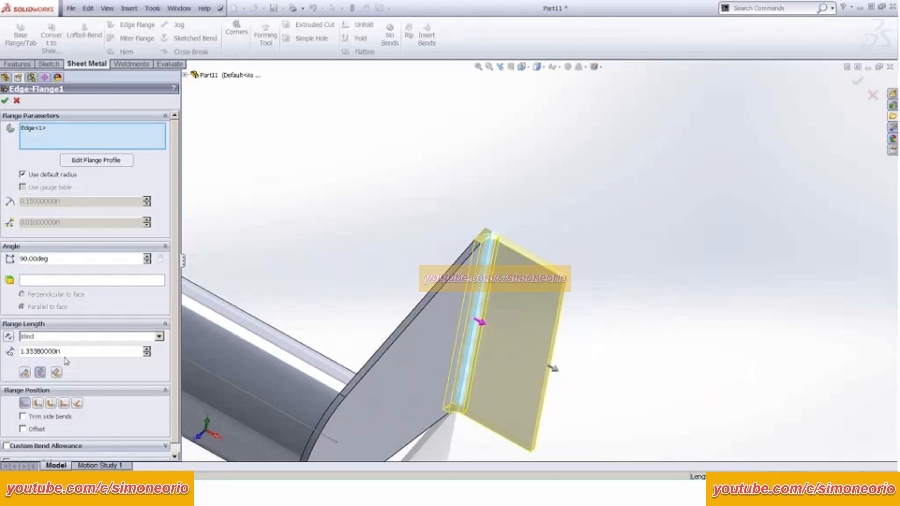
pyautogui.moveTo(63, 352); pyautogui.dragTo(5, 357)
pyautogui.write('1')
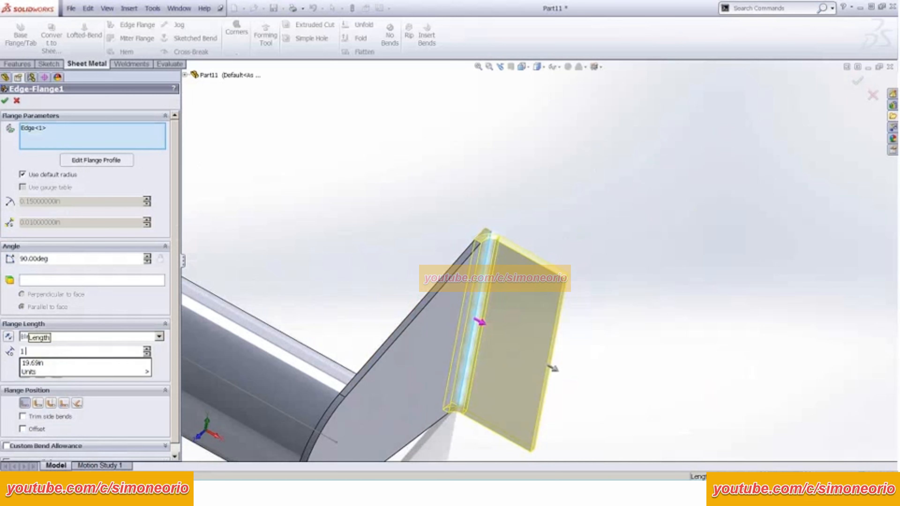
pyautogui.write('.5')
pyautogui.press('Return')
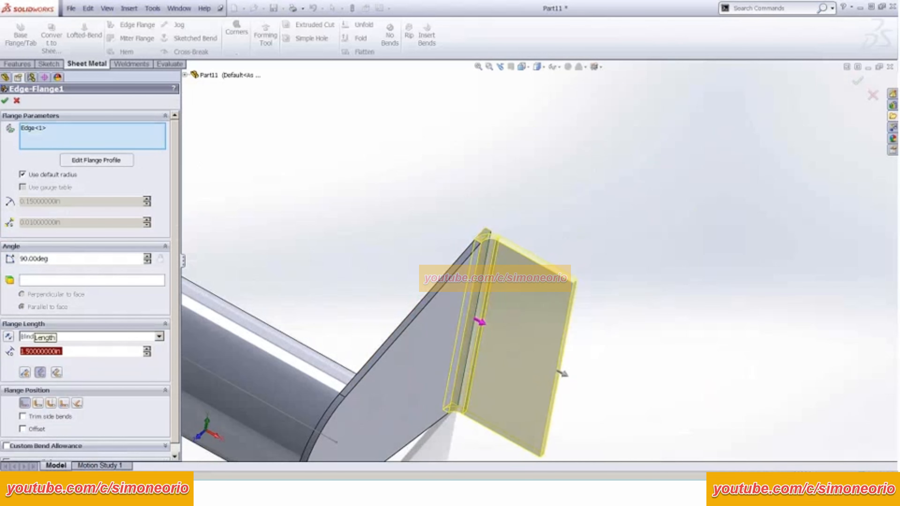
pyautogui.press('Return')
# Step: Flatten the sheet metal bracket to inspect its flat pattern and return it to the folded state
pyautogui.scroll(5, 421, 330)
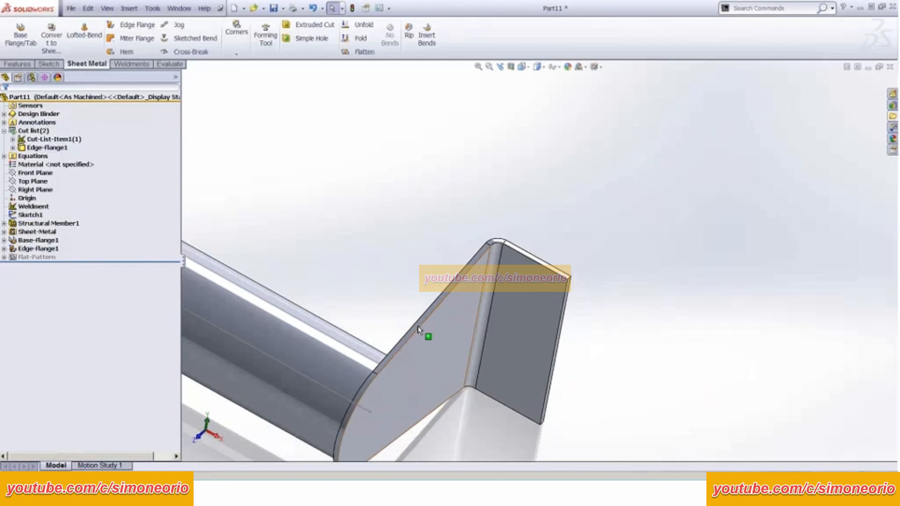
pyautogui.moveTo(421, 330); pyautogui.dragTo(401, 304, button='middle')
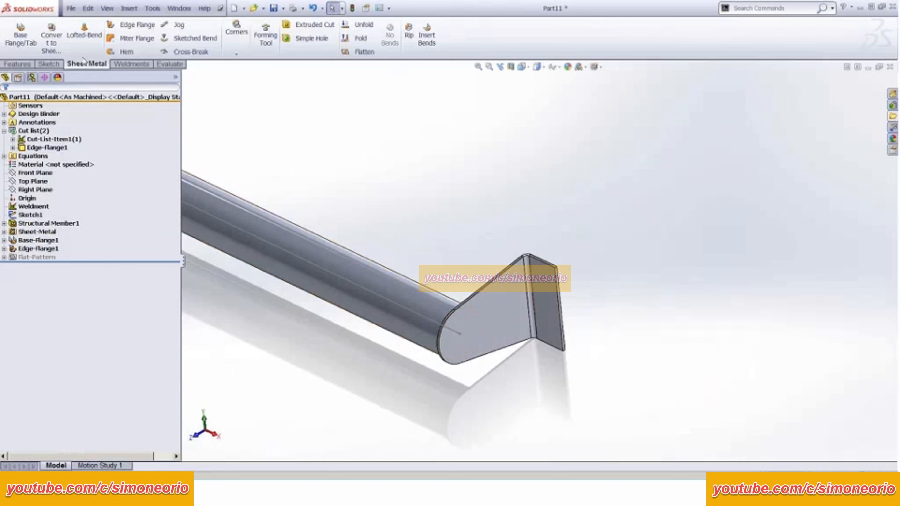
pyautogui.click(359, 56)
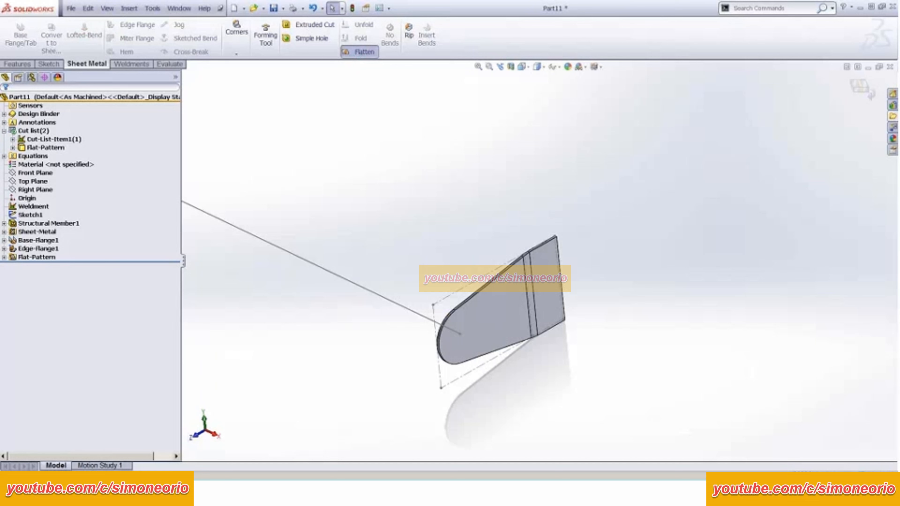
pyautogui.scroll(-5, 510, 319)
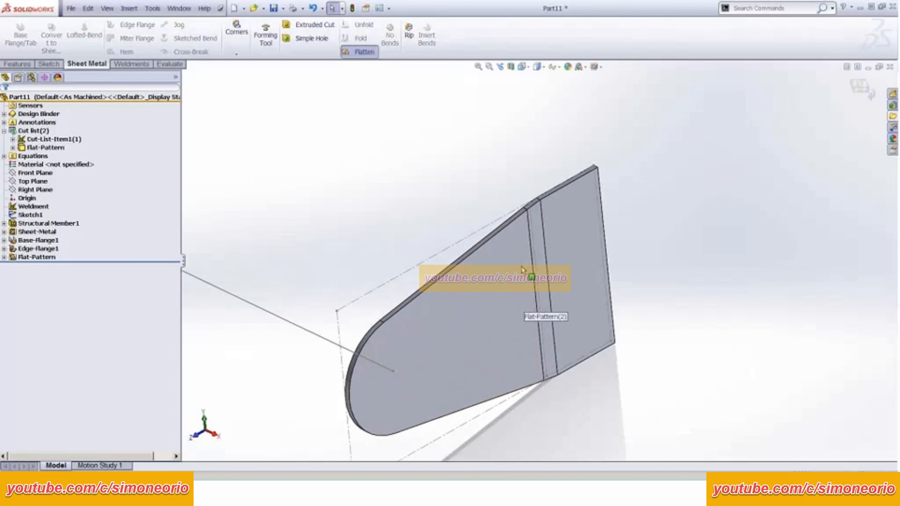
pyautogui.scroll(5, 522, 262)
pyautogui.click(359, 51)
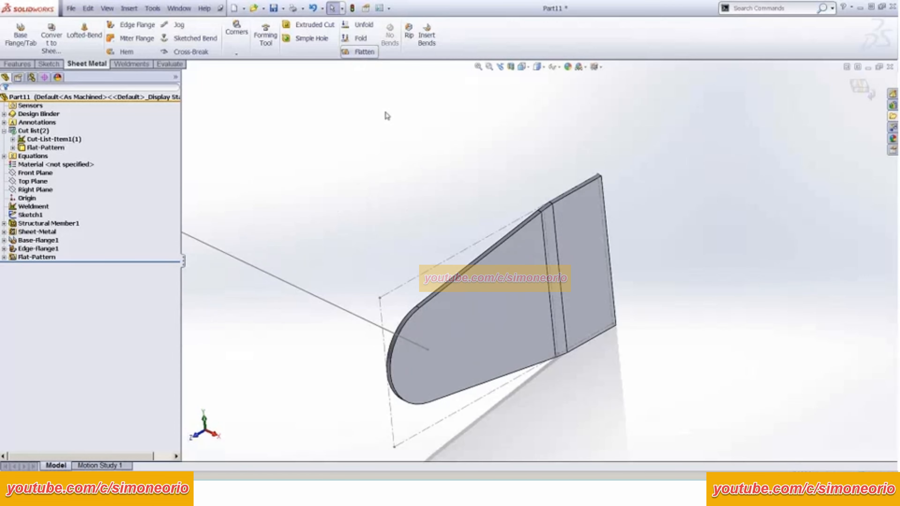
# Step: Mirror the bracket body about the Right Plane to the tube's opposite end
pyautogui.moveTo(364, 178); pyautogui.dragTo(516, 199, button='middle')
pyautogui.scroll(-2, 515, 199)
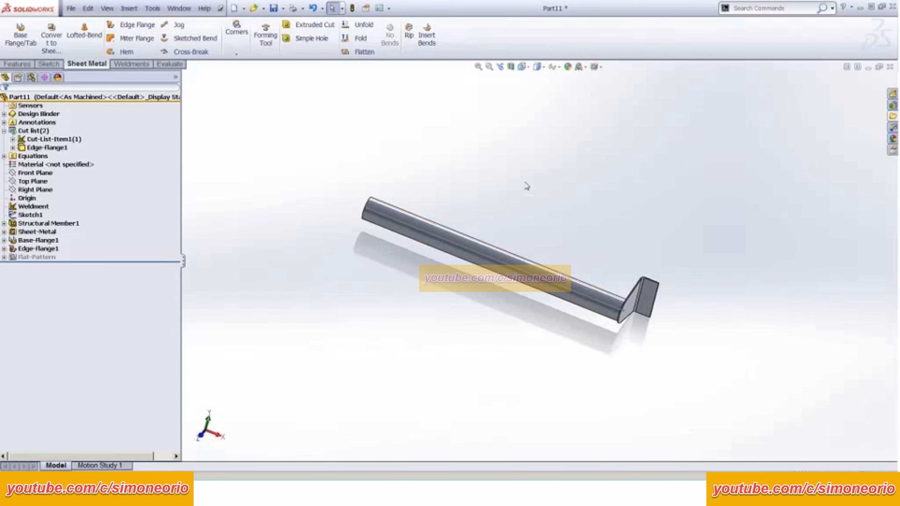
pyautogui.click(505, 241)
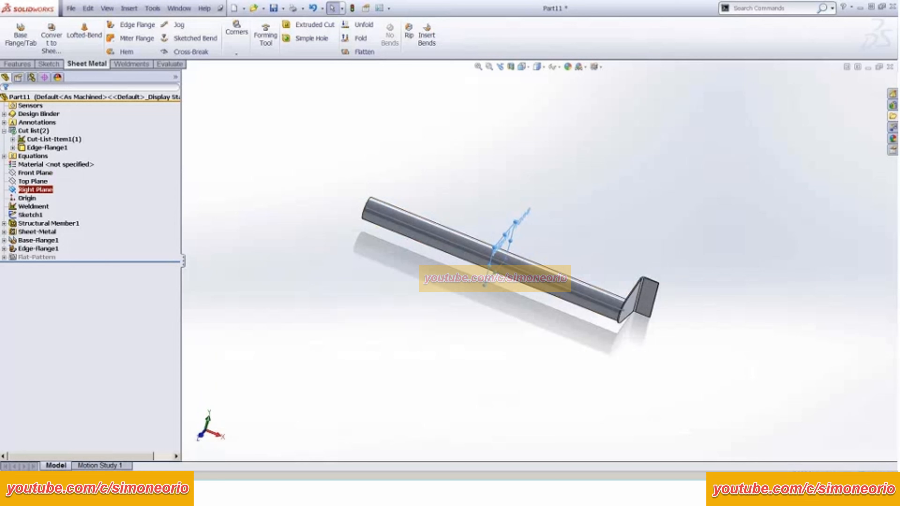
pyautogui.scroll(2, 176, 54)
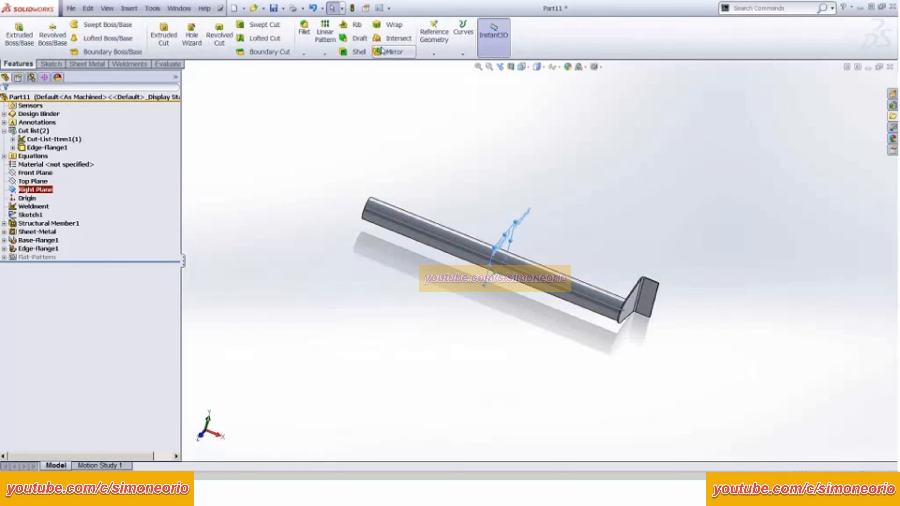
pyautogui.click(383, 53)
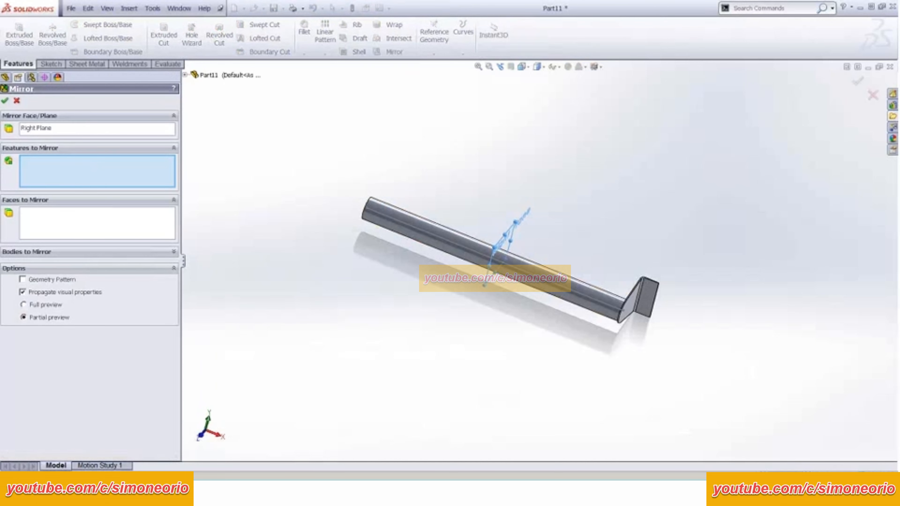
pyautogui.click(641, 298)
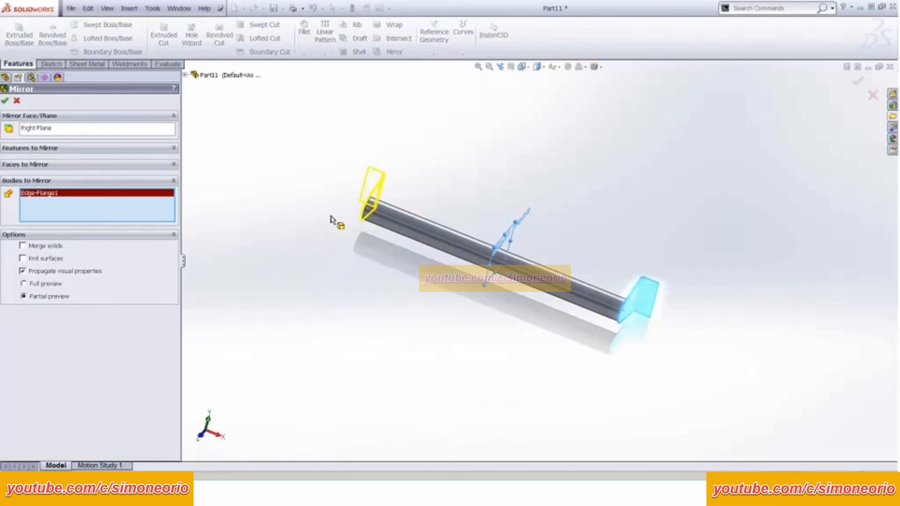
pyautogui.rightClick(565, 156)
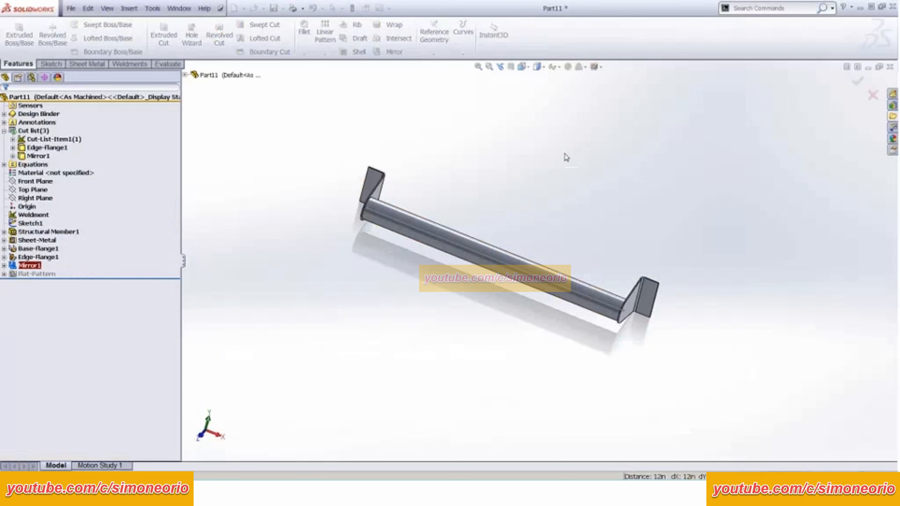
# Step: Update the cut list so the identical bracket bodies are grouped
pyautogui.moveTo(555, 201); pyautogui.dragTo(524, 203, button='middle')
pyautogui.click(47, 148)
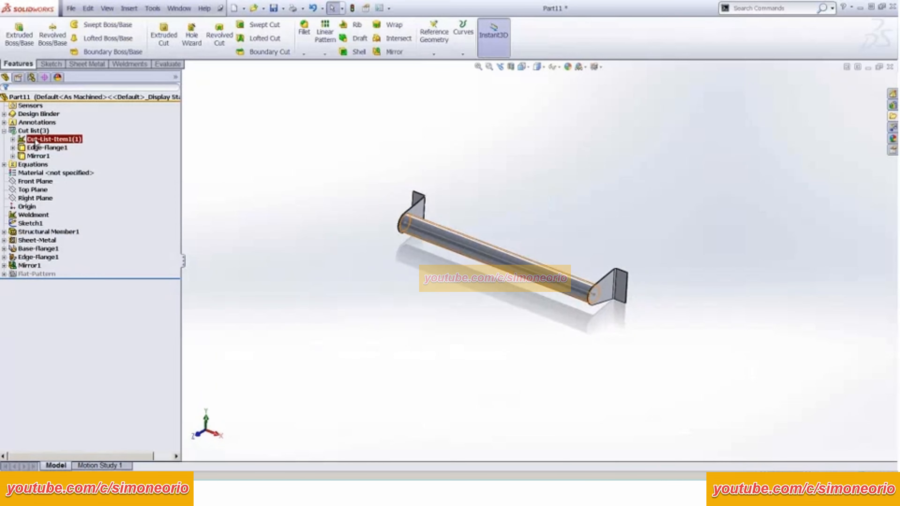
pyautogui.click(34, 130)
pyautogui.rightClick(35, 131)
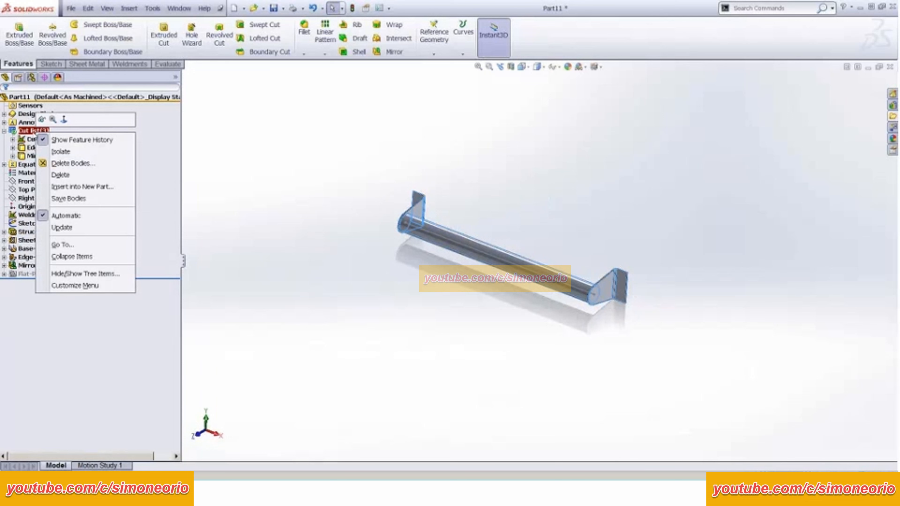
pyautogui.click(63, 229)
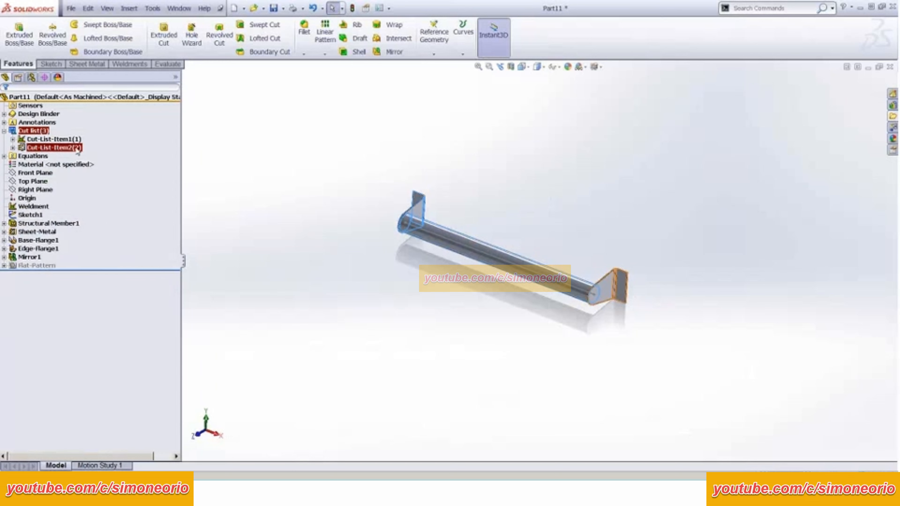
# Step: Highlight each cut list item in the model and expand the bracket item to view its bodies
pyautogui.click(23, 140)
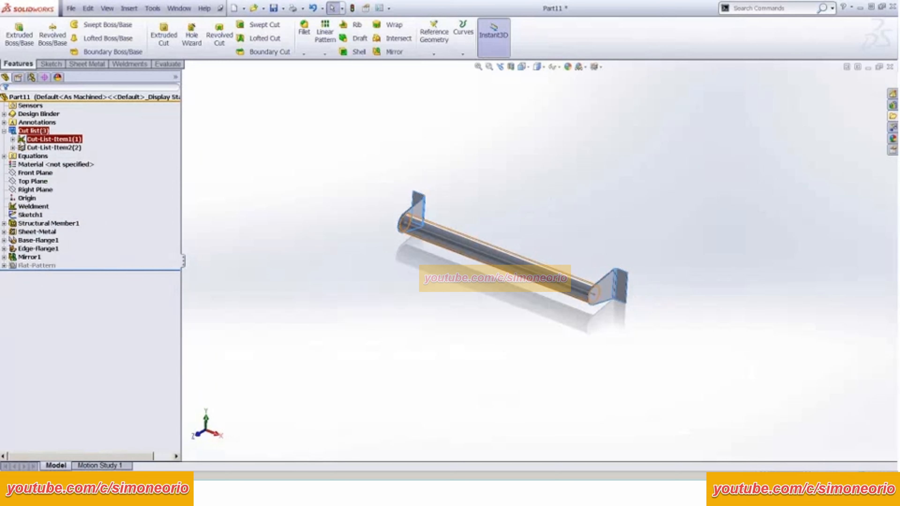
pyautogui.click(23, 148)
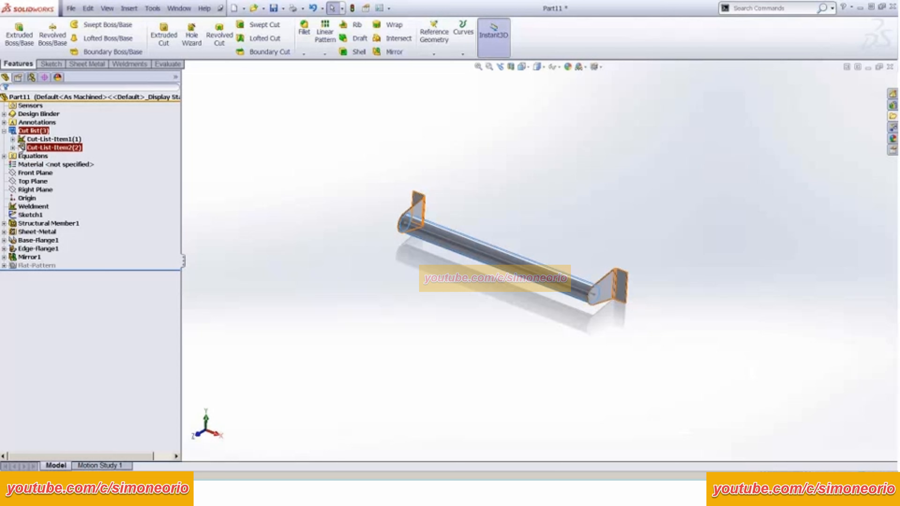
pyautogui.click(14, 148)
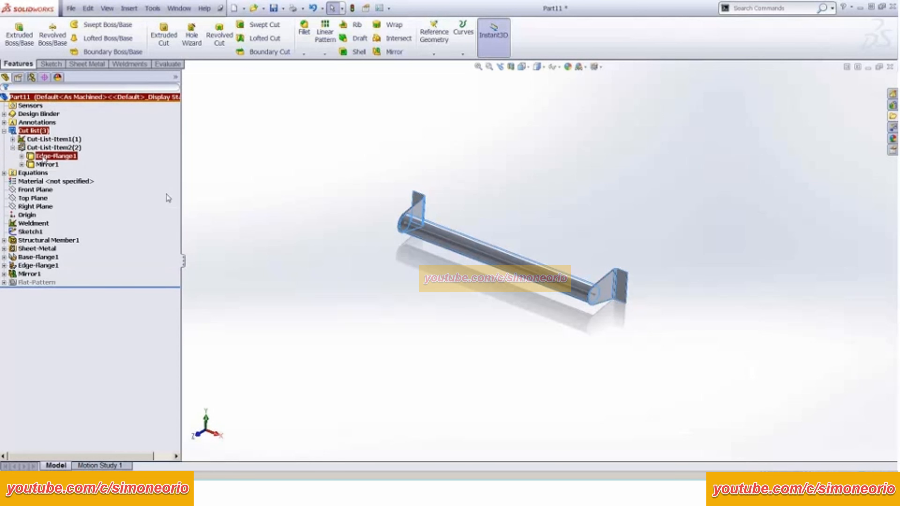
# Step: Open a new sketch on the flat outer face of the mirrored bracket's flange
pyautogui.moveTo(281, 245); pyautogui.dragTo(465, 241, button='middle')
pyautogui.scroll(-6, 466, 242)
pyautogui.scroll(4, 565, 261)
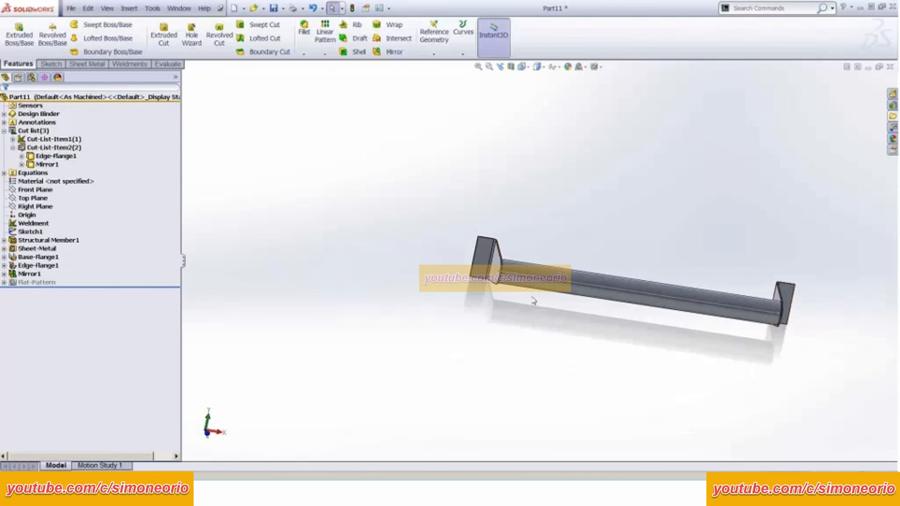
pyautogui.scroll(-6, 496, 280)
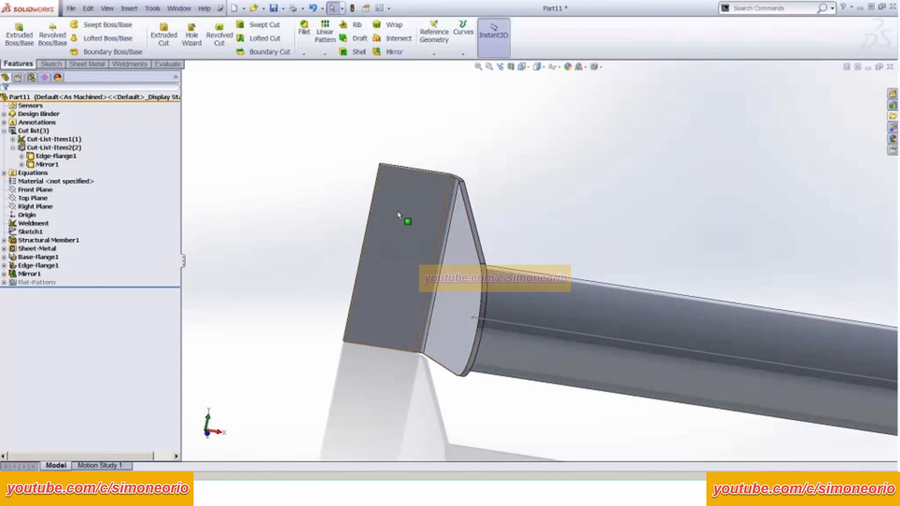
pyautogui.scroll(-5, 407, 215)
pyautogui.click(462, 192)
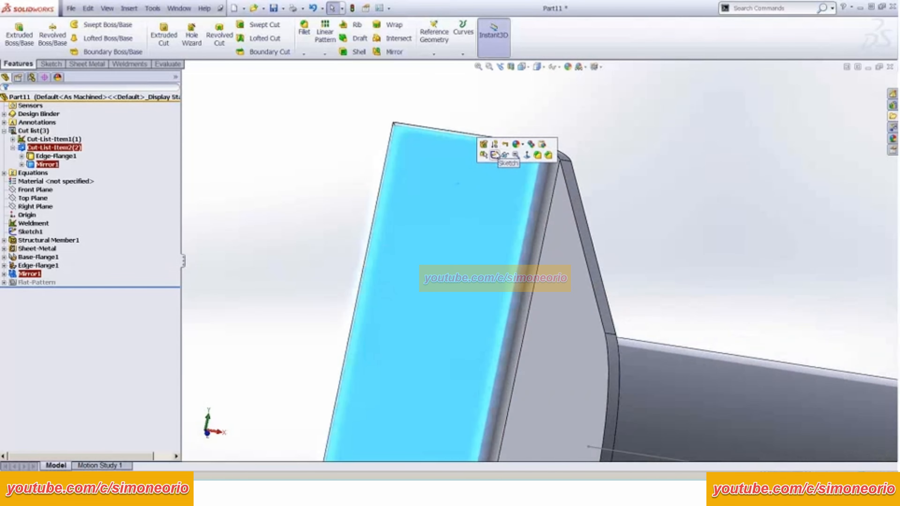
pyautogui.click(505, 155)
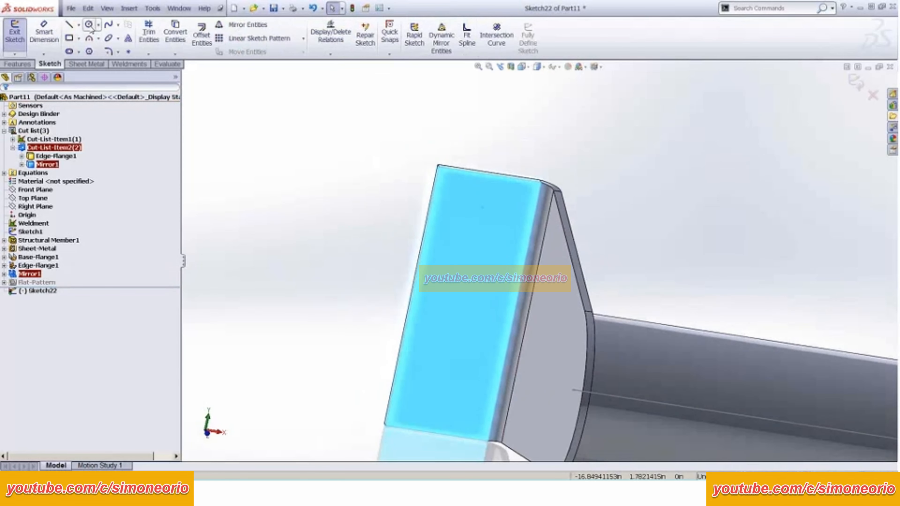
pyautogui.click(88, 25)
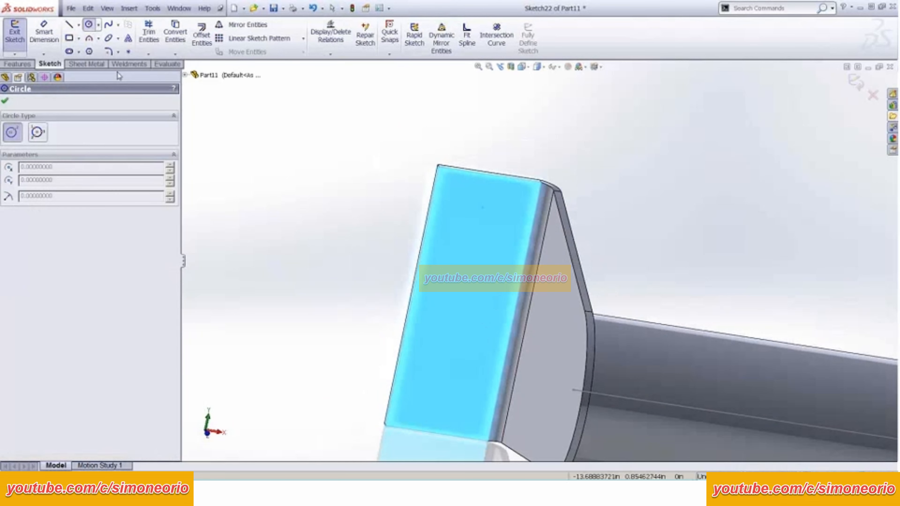
pyautogui.press('Escape')
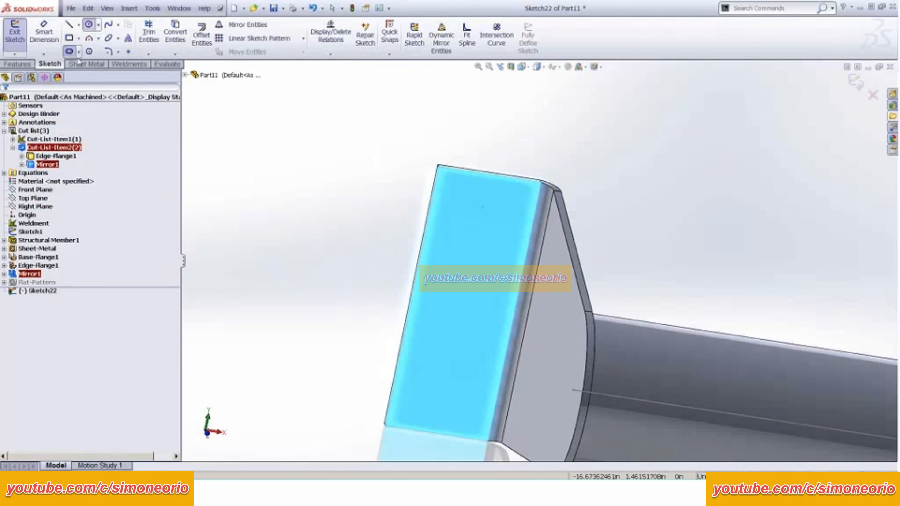
# Step: Sketch a vertical centerpoint slot on the mirrored bracket's flange face, about 2.08 in between arc centers and 0.47 in wide
pyautogui.click(69, 51)
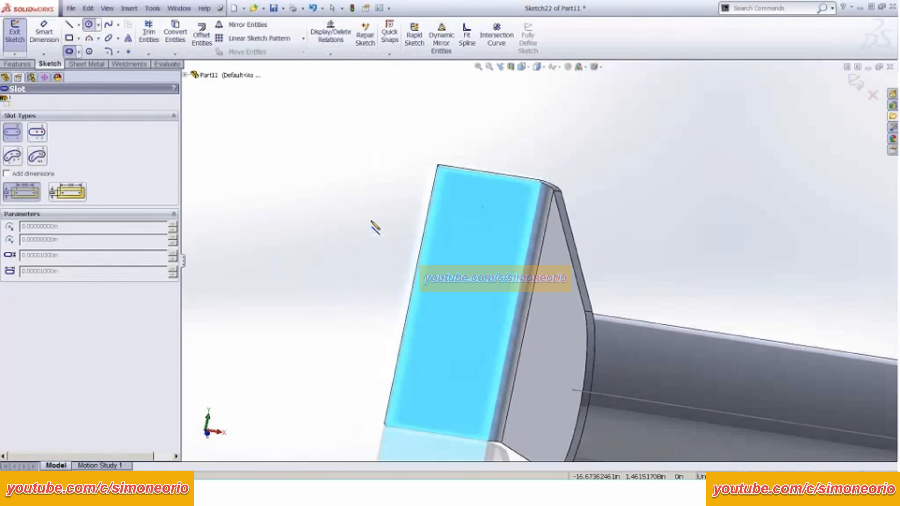
pyautogui.click(37, 132)
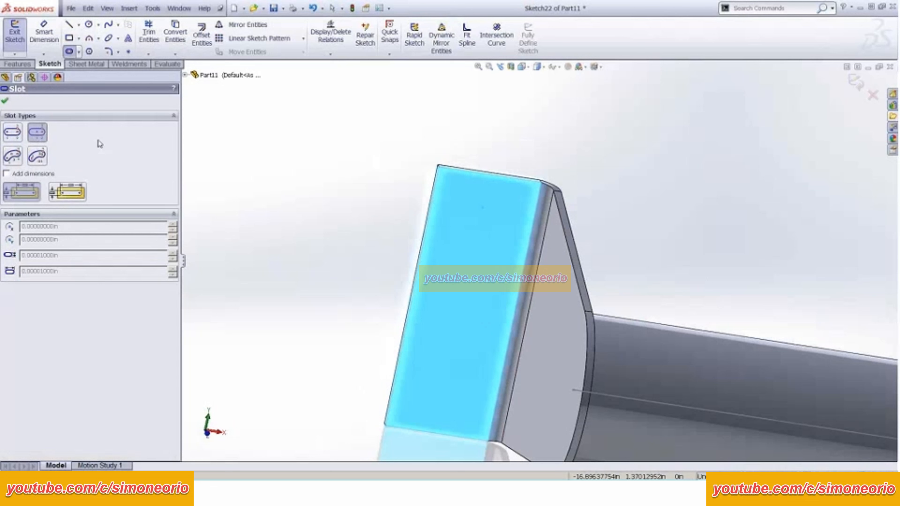
pyautogui.click(412, 296)
pyautogui.click(462, 304)
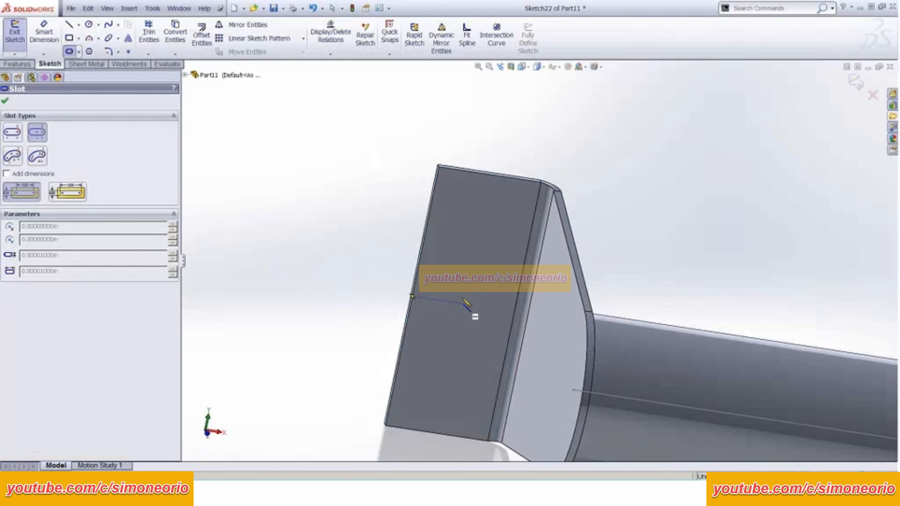
pyautogui.click(479, 228)
pyautogui.click(476, 241)
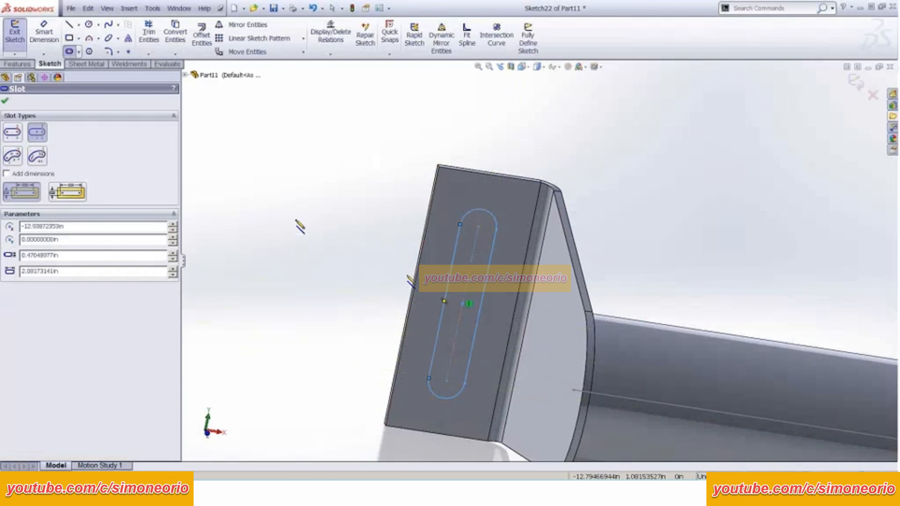
# Step: Extrude-cut the slot through the mirrored bracket's flange with the depth linked to the sheet thickness
pyautogui.click(163, 35)
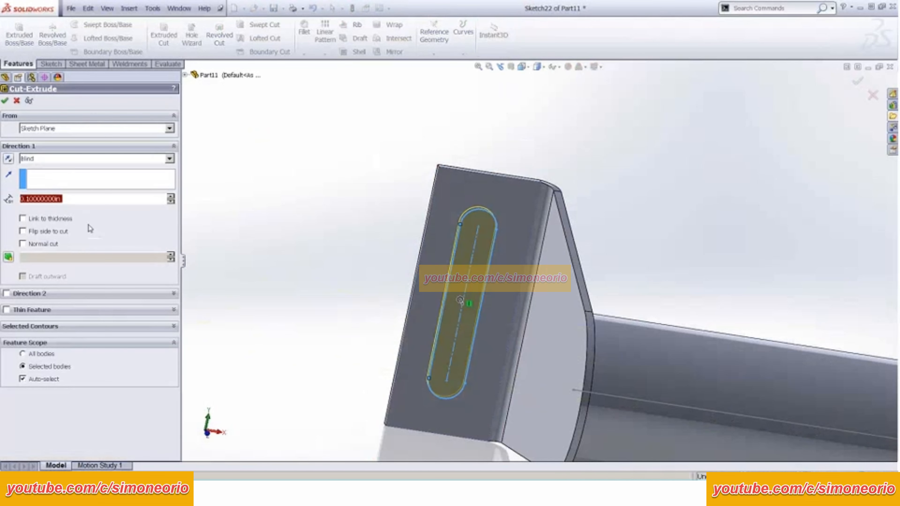
pyautogui.click(22, 219)
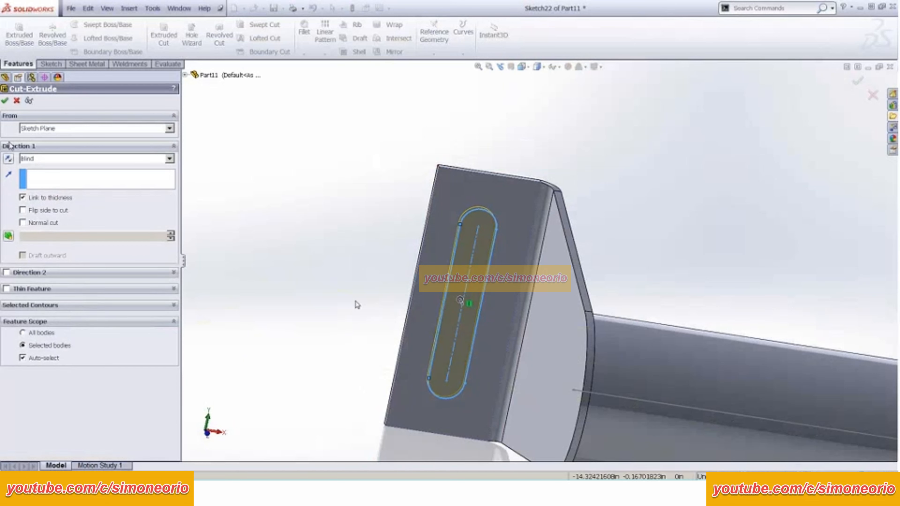
pyautogui.click(6, 101)
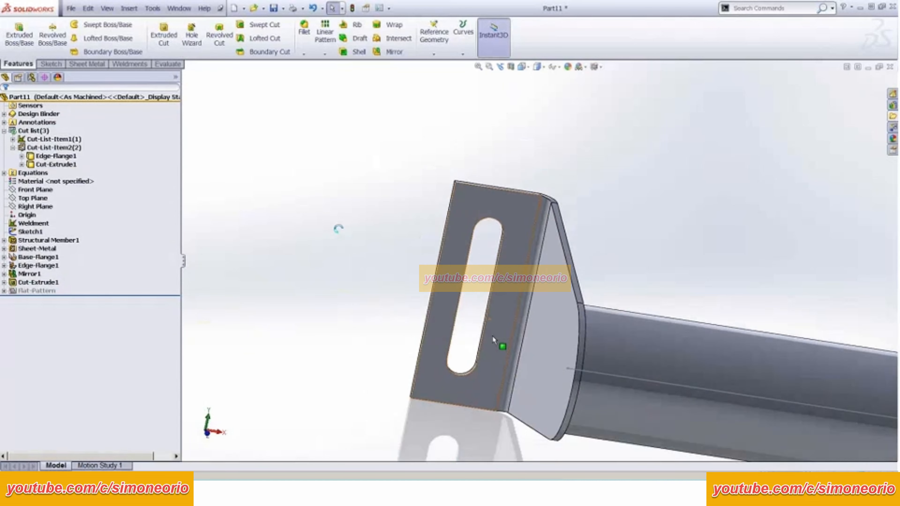
# Step: Update the cut list to regroup the bodies after the slot cut
pyautogui.click(68, 156)
pyautogui.click(34, 131)
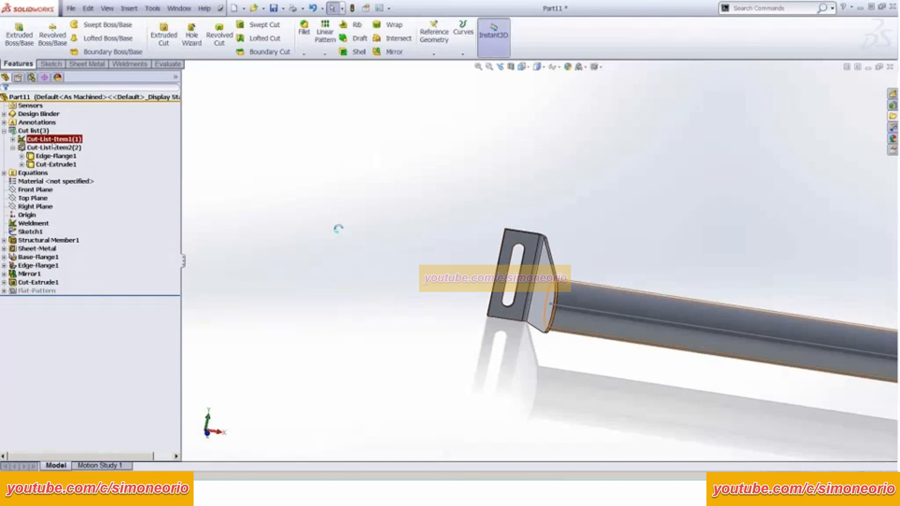
pyautogui.rightClick(34, 131)
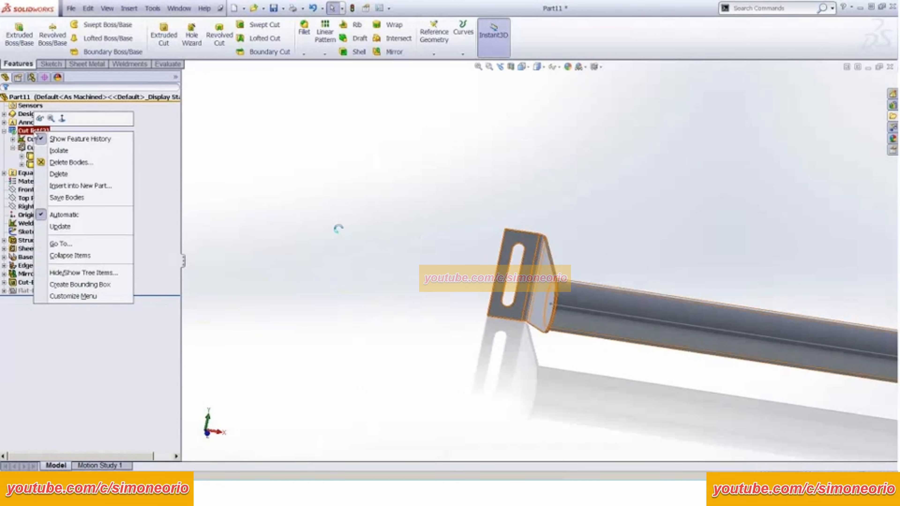
pyautogui.click(75, 229)
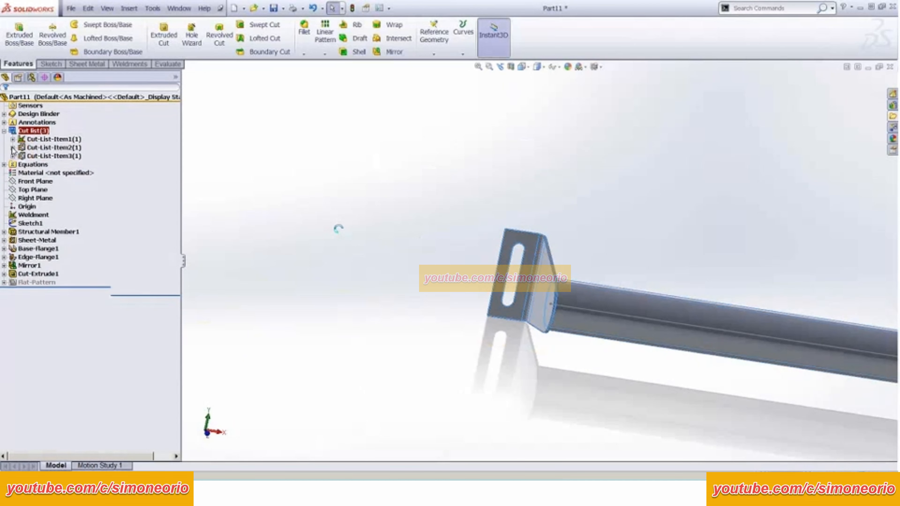
# Step: Highlight the two bracket cut list items and compare the slotted and plain brackets in the model
pyautogui.click(54, 156)
pyautogui.click(55, 148)
pyautogui.click(65, 158)
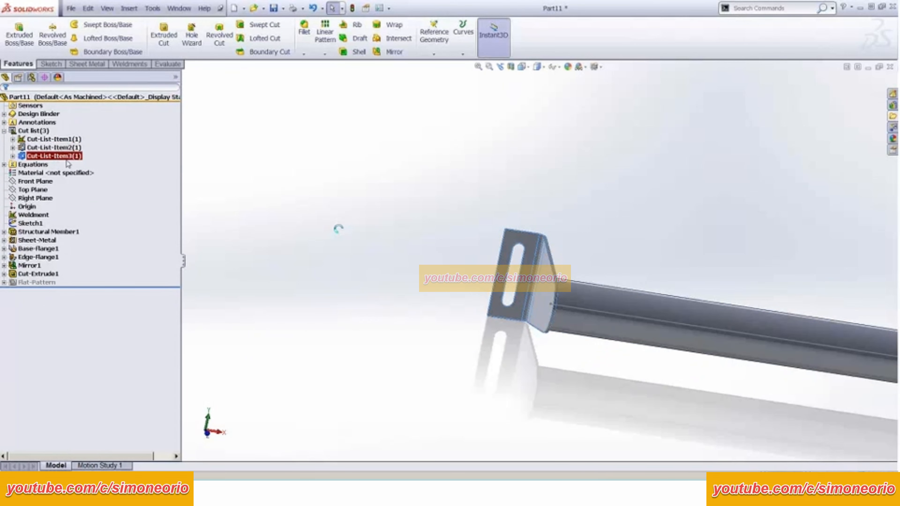
pyautogui.click(557, 212)
pyautogui.scroll(-5, 599, 244)
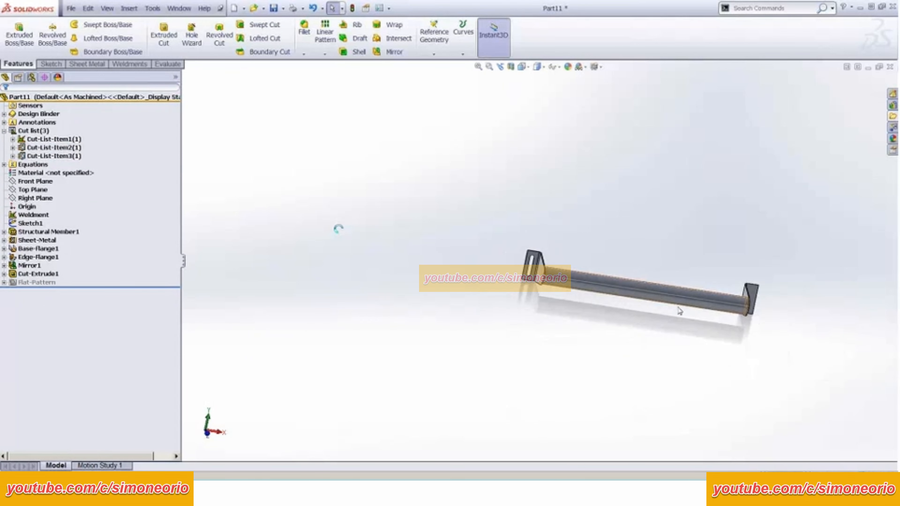
pyautogui.moveTo(632, 263)
pyautogui.mouseDown(button='middle')
pyautogui.moveTo(598, 260)
pyautogui.moveTo(620, 276)
pyautogui.mouseUp(button='middle')
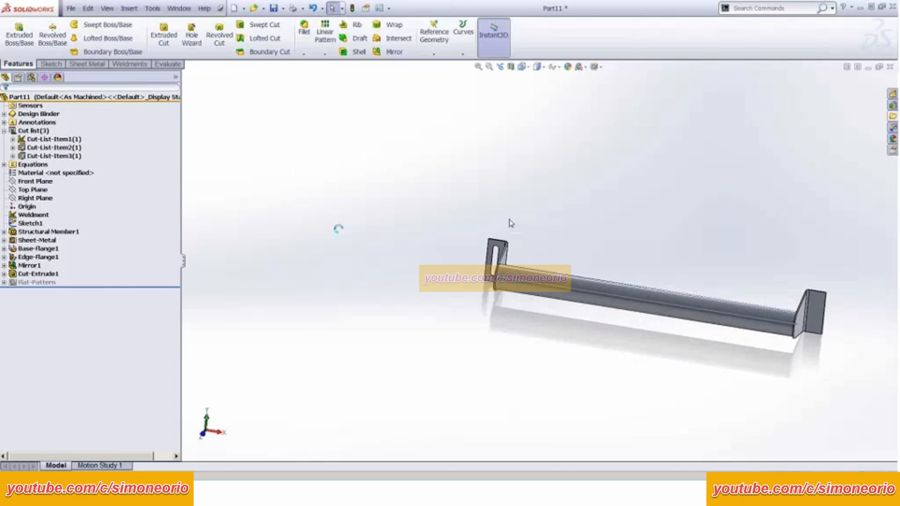
# Step: Expand the flat pattern folder and highlight the flat pattern of each bracket in the model
pyautogui.click(13, 286)
pyautogui.click(4, 282)
pyautogui.click(39, 291)
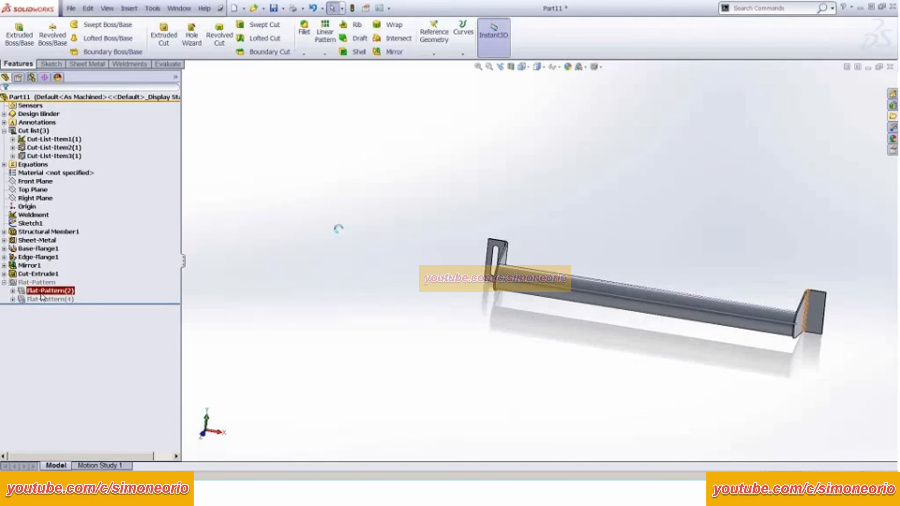
pyautogui.click(46, 299)
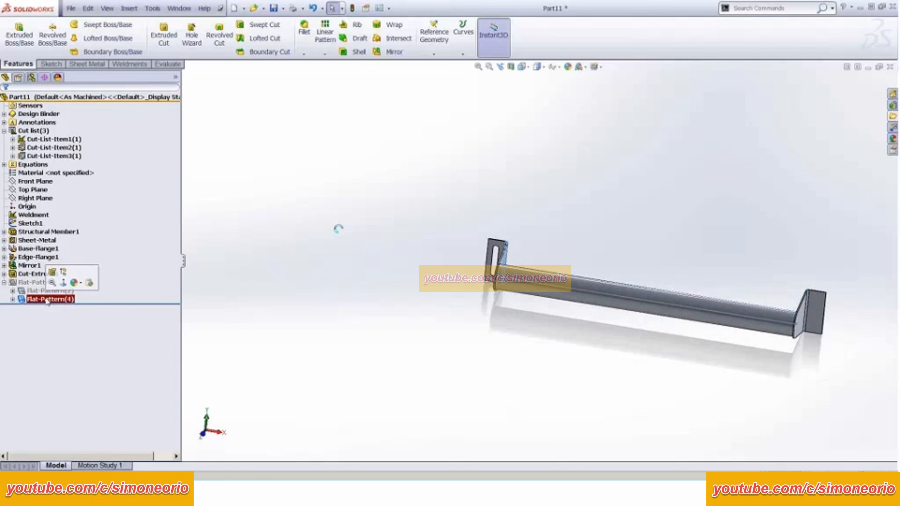
# Step: Expand both bracket cut list items to view the single body in each
pyautogui.click(22, 148)
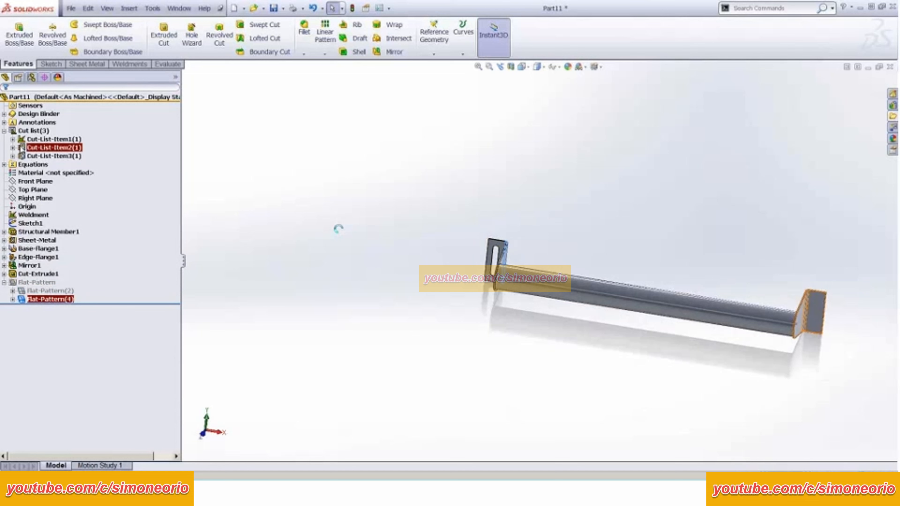
pyautogui.click(13, 148)
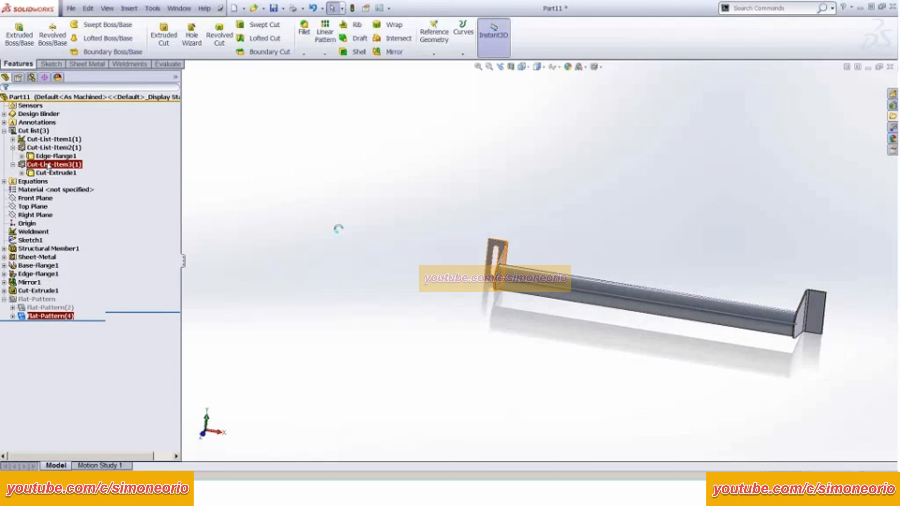
pyautogui.click(12, 164)
pyautogui.click(53, 156)
pyautogui.click(335, 226)
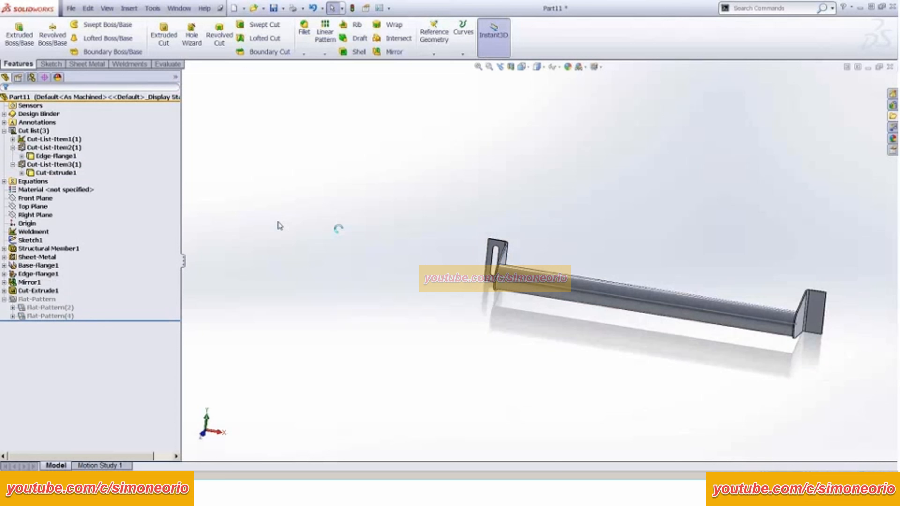
# Step: Flatten the sheet metal to view the plain bracket's flat pattern, and return to the folded handrail
pyautogui.click(94, 65)
pyautogui.click(357, 53)
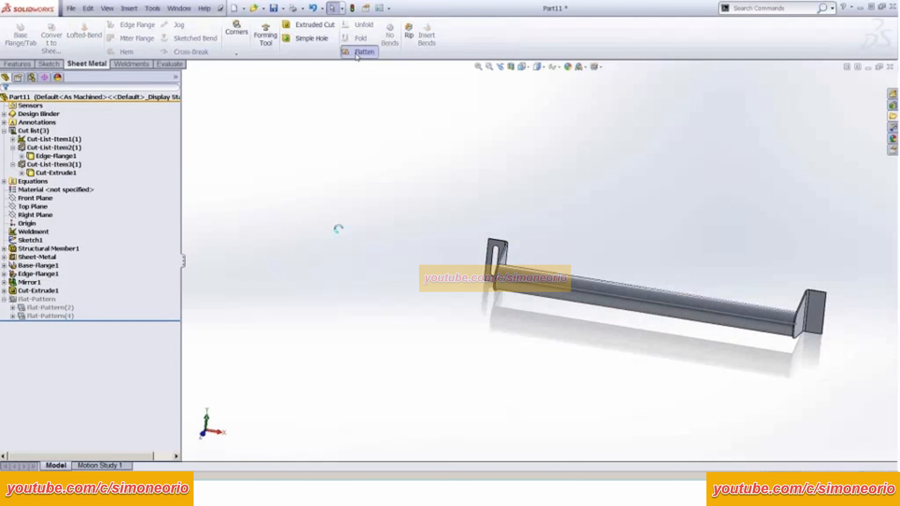
pyautogui.click(358, 54)
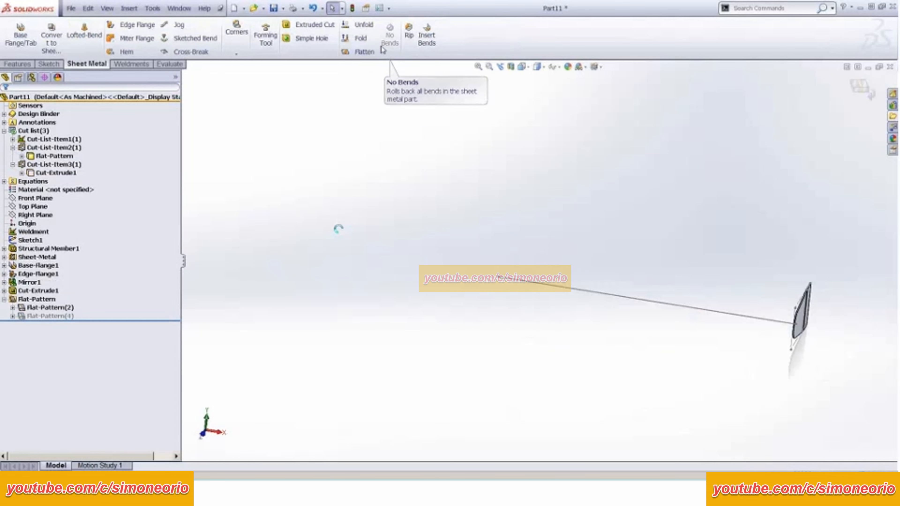
pyautogui.scroll(2, 595, 338)
pyautogui.moveTo(705, 363); pyautogui.dragTo(681, 365, button='middle')
pyautogui.scroll(-1, 723, 355)
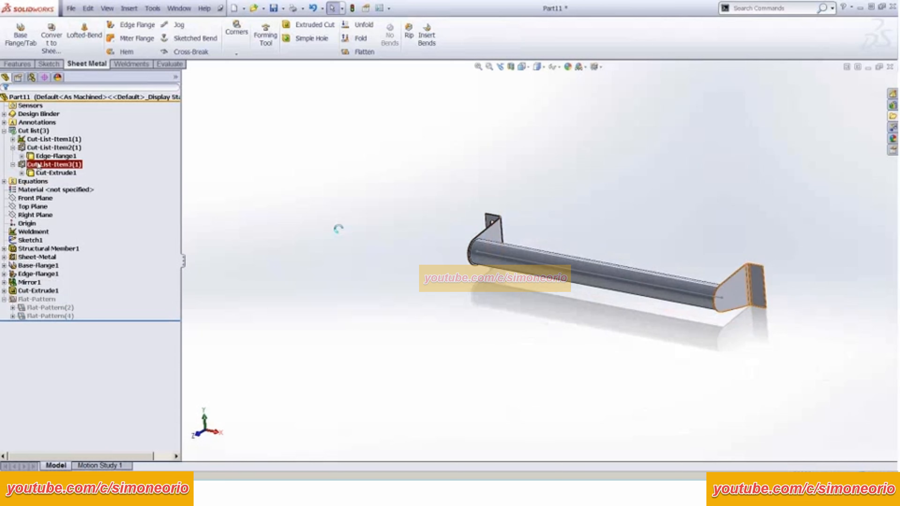
# Step: Flatten the slotted bracket body from the cut list, inspect its flat pattern, and exit the flattened state
pyautogui.rightClick(46, 157)
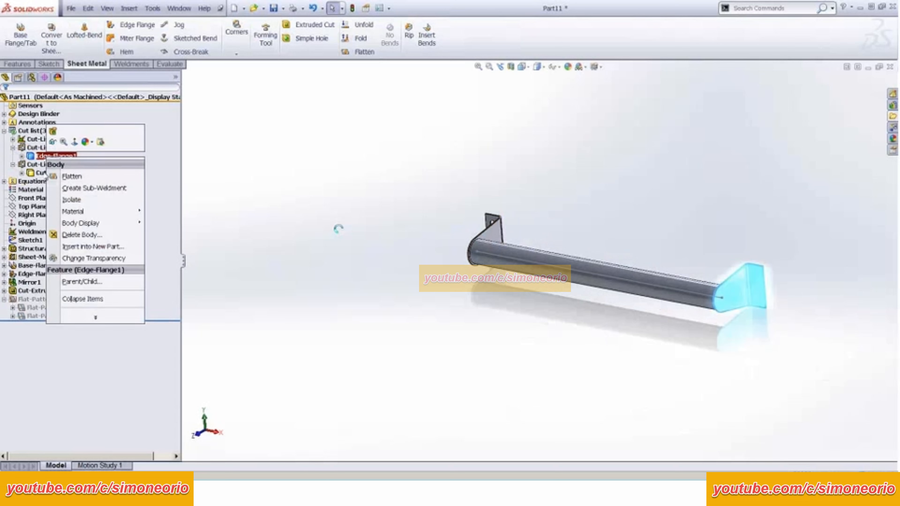
pyautogui.click(43, 173)
pyautogui.rightClick(44, 172)
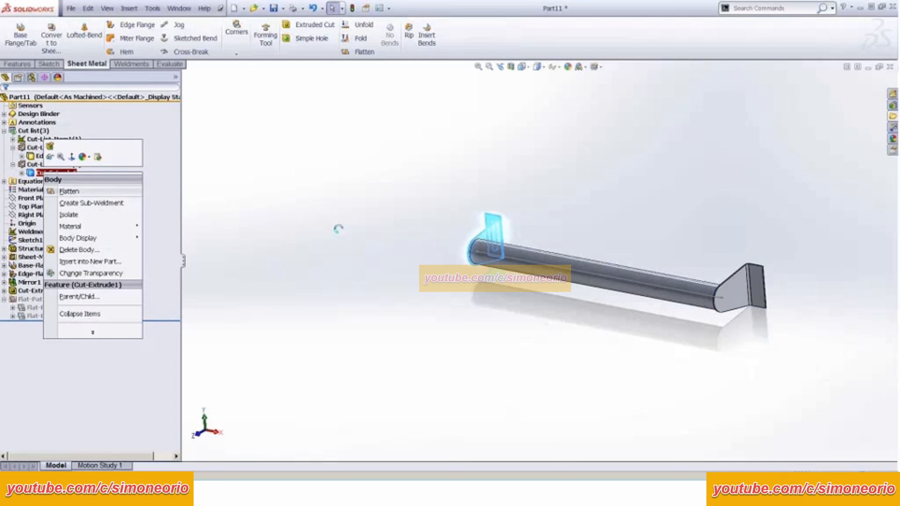
pyautogui.click(69, 191)
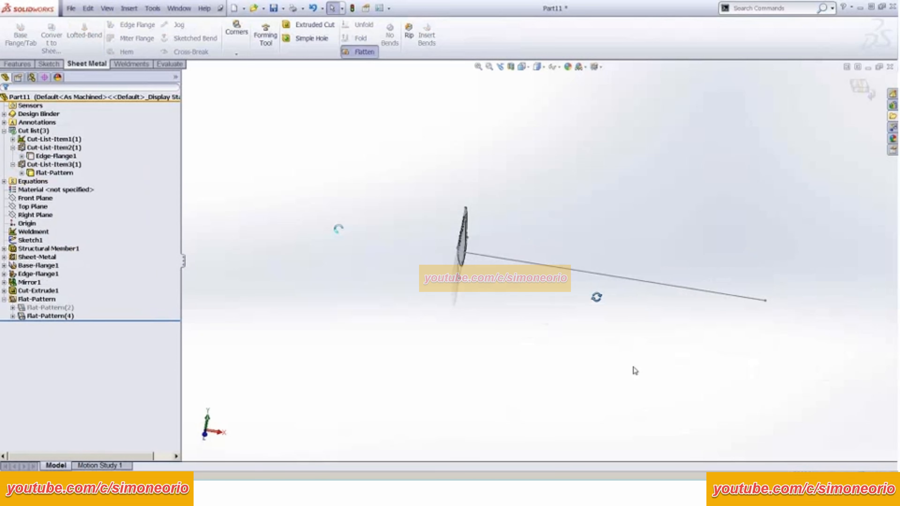
pyautogui.moveTo(651, 317); pyautogui.dragTo(629, 317, button='middle')
pyautogui.scroll(-6, 503, 241)
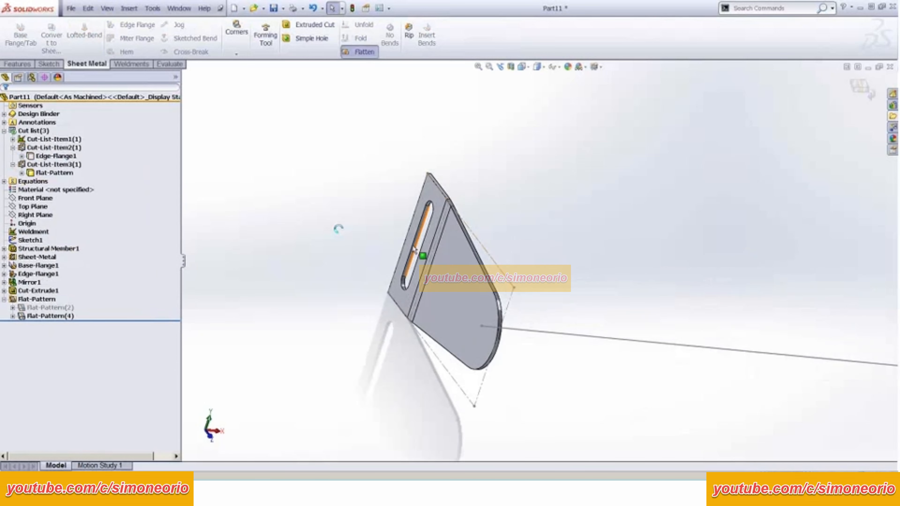
pyautogui.scroll(3, 549, 248)
pyautogui.rightClick(67, 156)
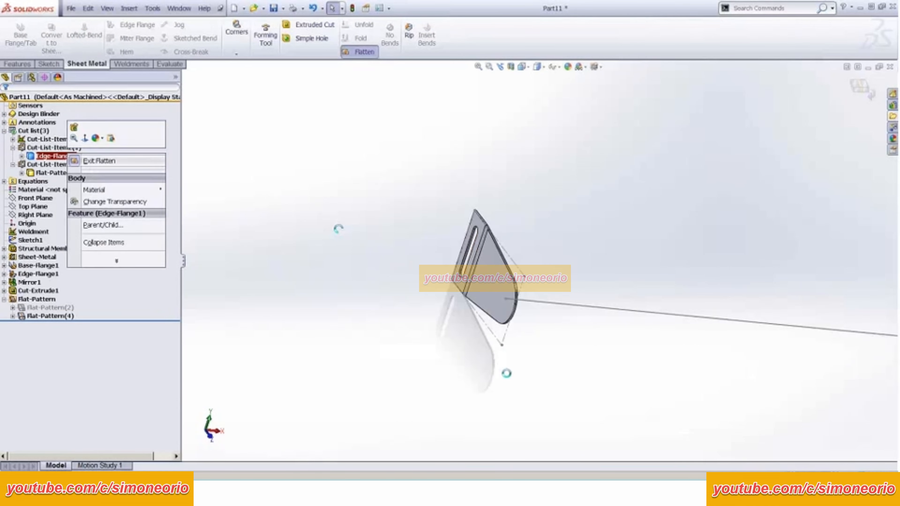
pyautogui.click(94, 161)
pyautogui.scroll(3, 543, 317)
pyautogui.moveTo(543, 318); pyautogui.dragTo(538, 272, button='middle')
# Step: Flatten the slotted bracket body once more and restore the folded handrail
pyautogui.rightClick(53, 172)
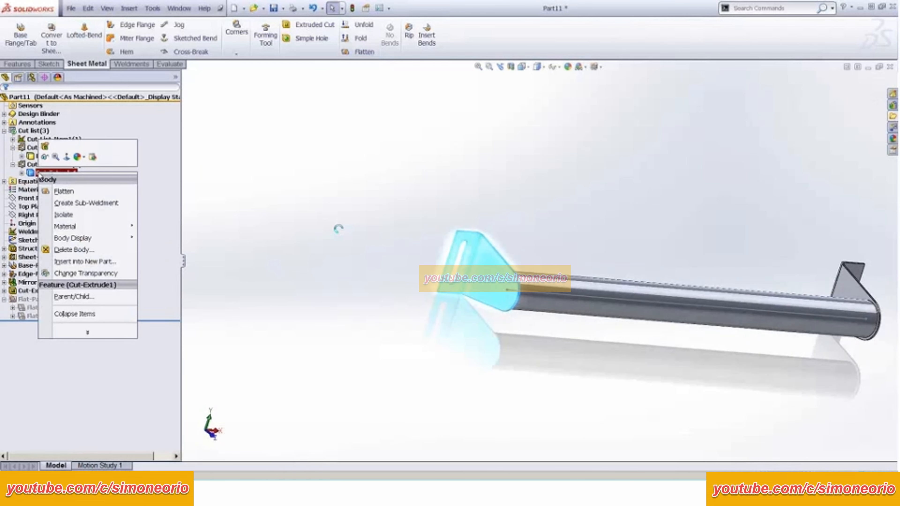
pyautogui.click(63, 191)
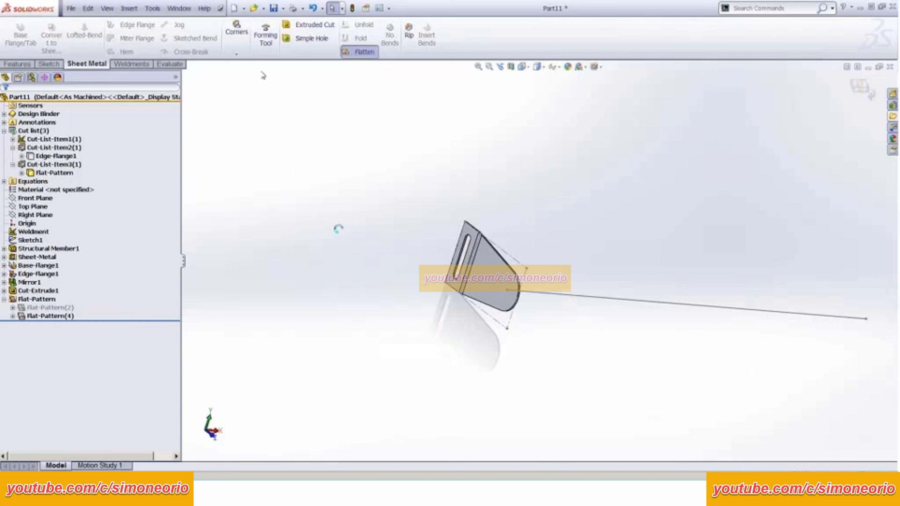
pyautogui.click(352, 53)
pyautogui.moveTo(616, 240); pyautogui.dragTo(576, 200, button='middle')
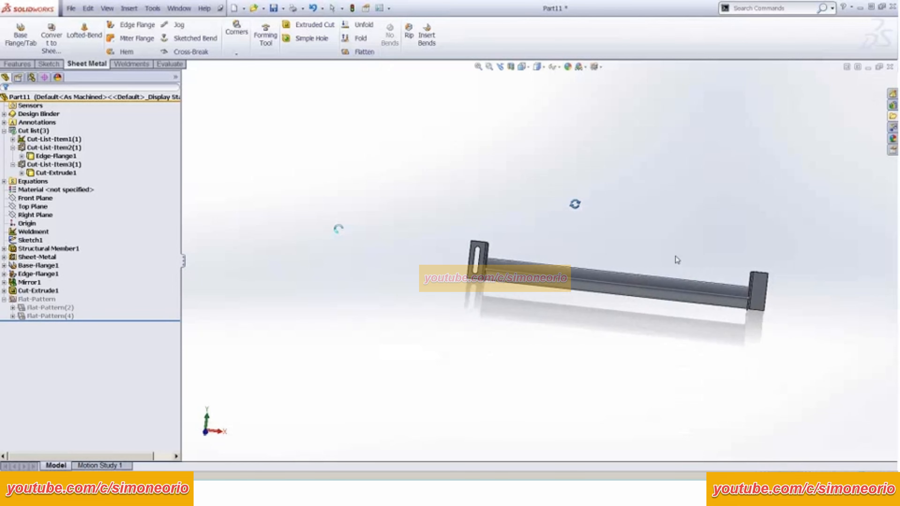
# Step: Sketch two vertically aligned circles on the plain bracket's flange face, the upper about 0.18 in and the lower about 0.19 in radius
pyautogui.scroll(-5, 680, 362)
pyautogui.click(747, 207)
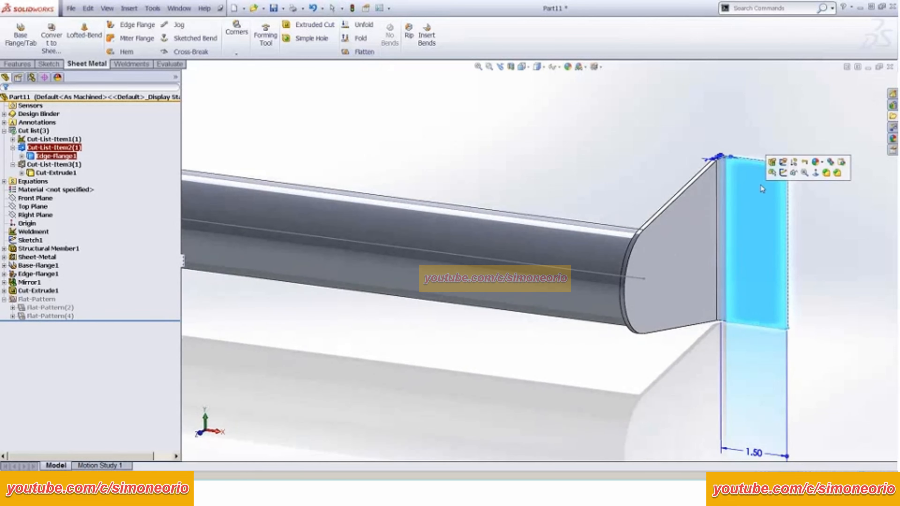
pyautogui.click(761, 184)
pyautogui.press('c')
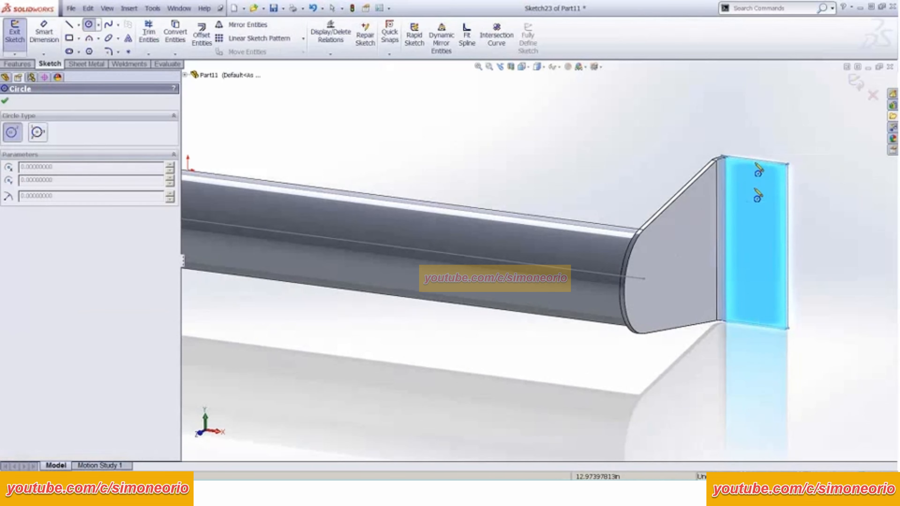
pyautogui.click(753, 188)
pyautogui.click(754, 181)
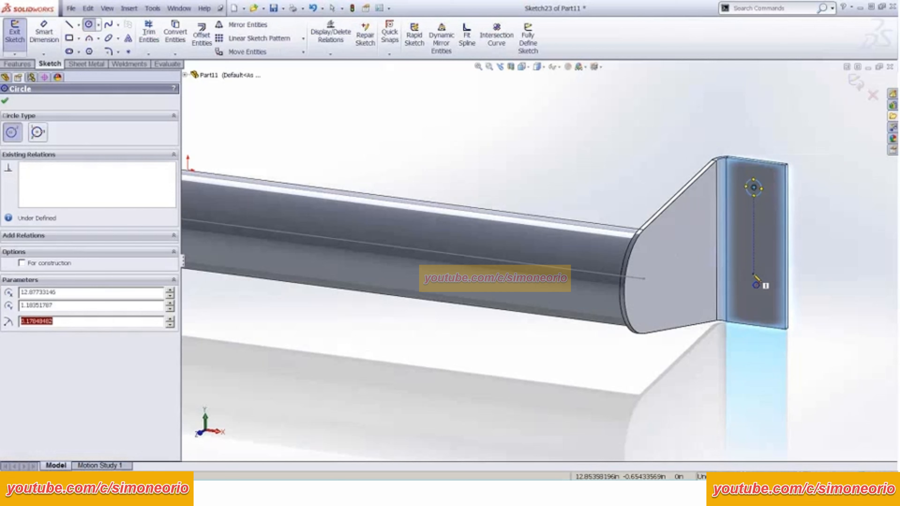
pyautogui.click(759, 281)
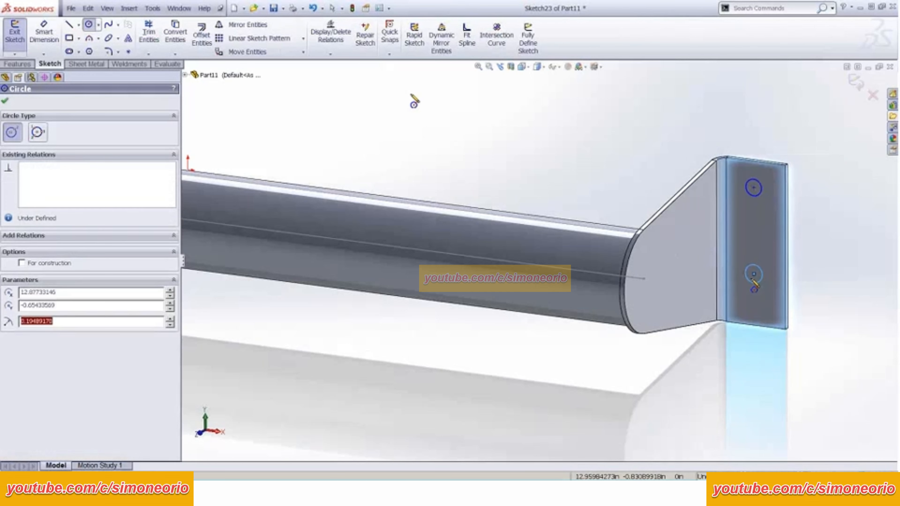
# Step: Cut both circles through the plain bracket's flange with Extruded Cut, blind and linked to the sheet thickness
pyautogui.click(18, 64)
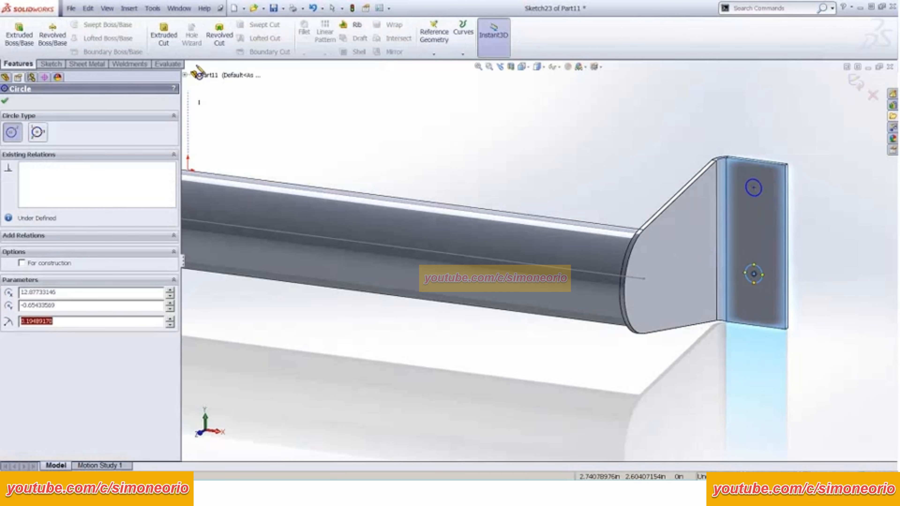
pyautogui.click(163, 35)
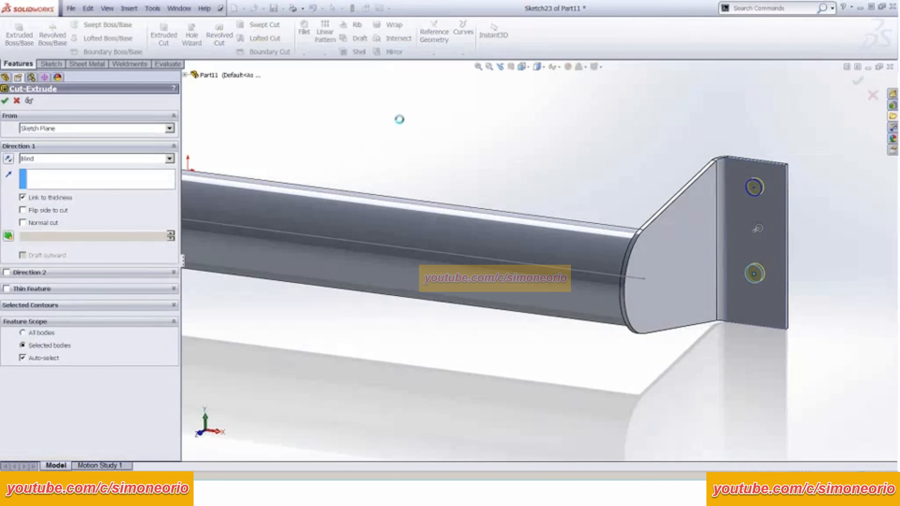
pyautogui.press('Return')
pyautogui.scroll(5, 469, 194)
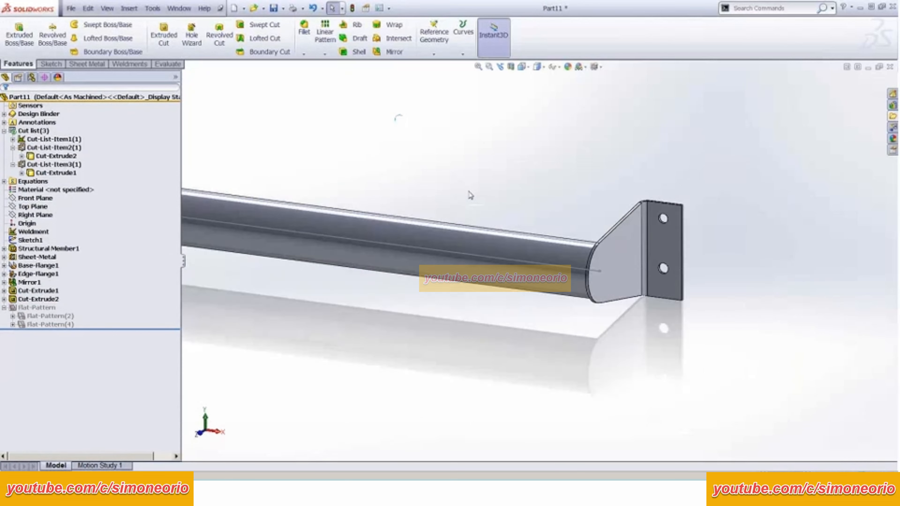
# Step: Start a new sketch on the Top Plane and view the handrail from above
pyautogui.moveTo(472, 195); pyautogui.dragTo(423, 279, button='middle')
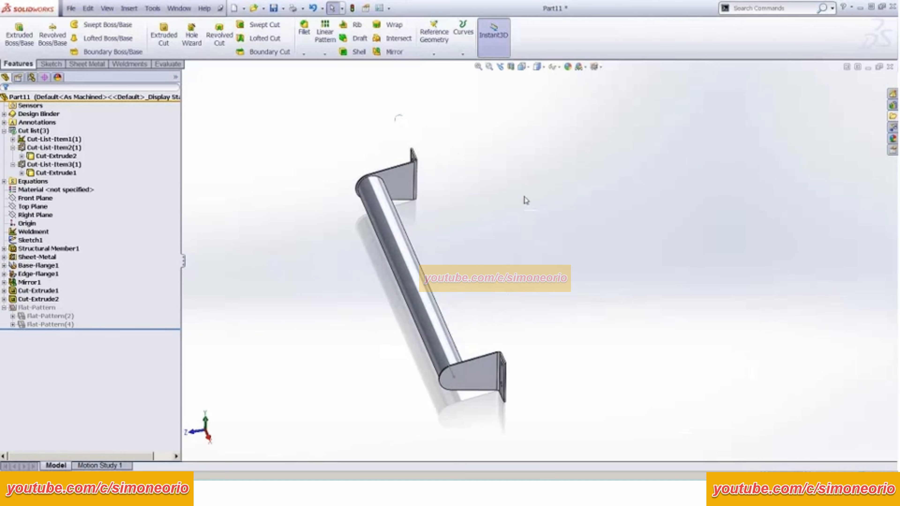
pyautogui.moveTo(526, 197); pyautogui.dragTo(456, 168, button='middle')
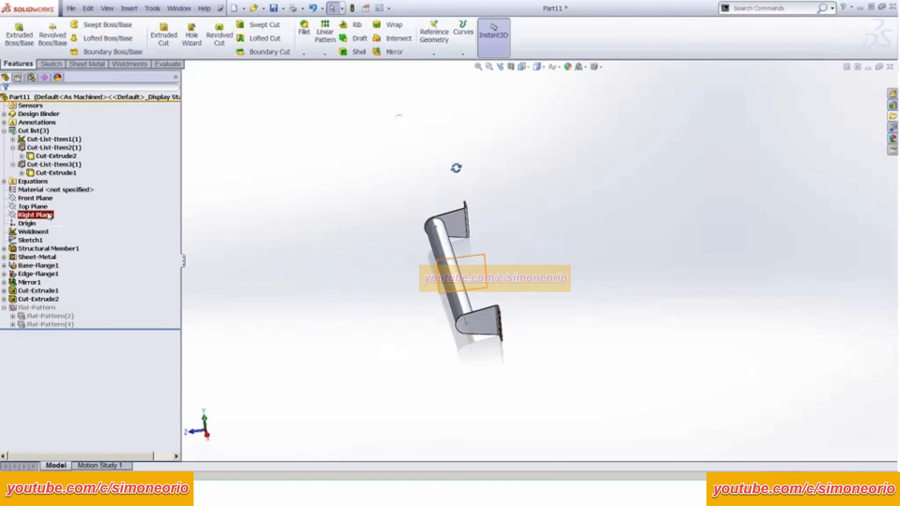
pyautogui.click(37, 207)
pyautogui.keyDown('ctrl'); pyautogui.click(42, 197); pyautogui.keyUp('ctrl')
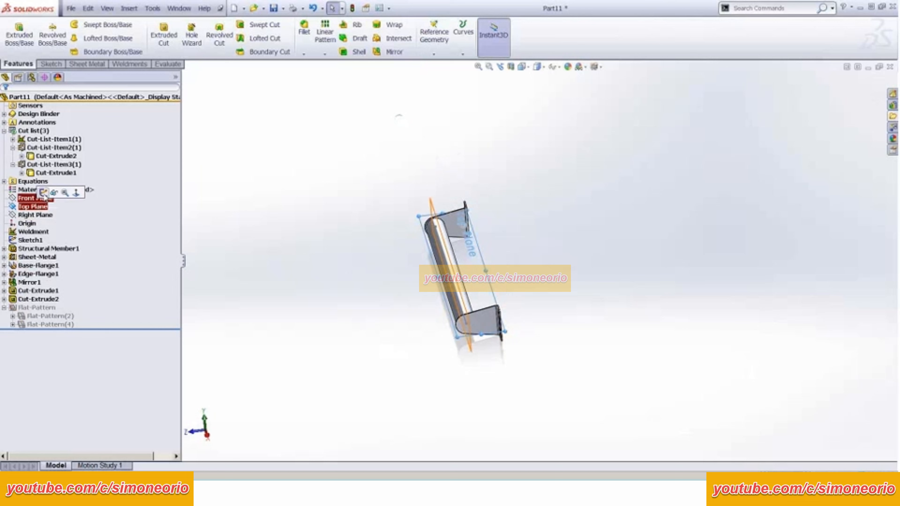
pyautogui.click(43, 193)
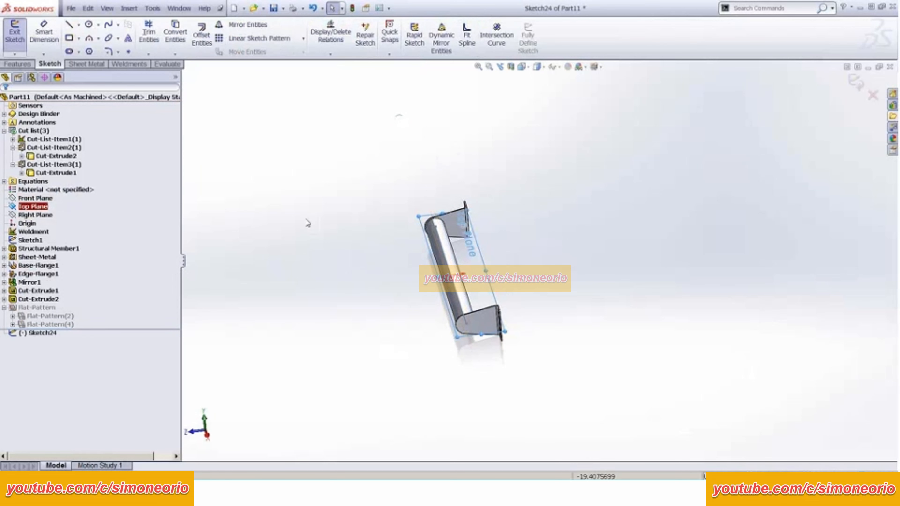
pyautogui.press('space')
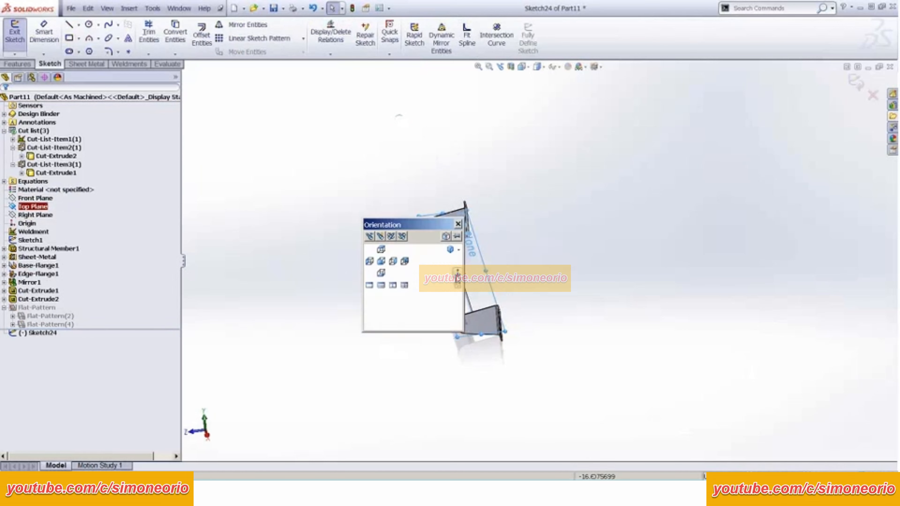
pyautogui.click(401, 255)
# Step: Sketch a vertical centerline from the origin toward the mounting flange side of the handrail
pyautogui.press('l')
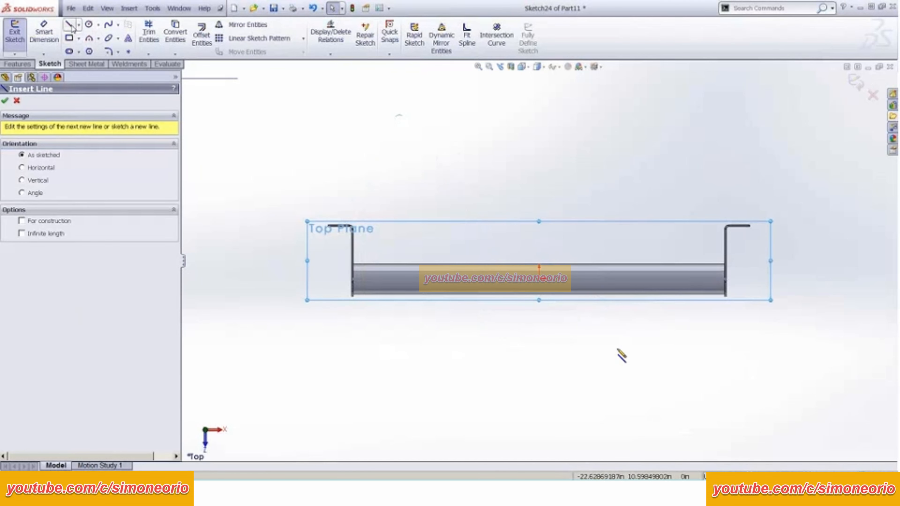
pyautogui.scroll(-3, 572, 280)
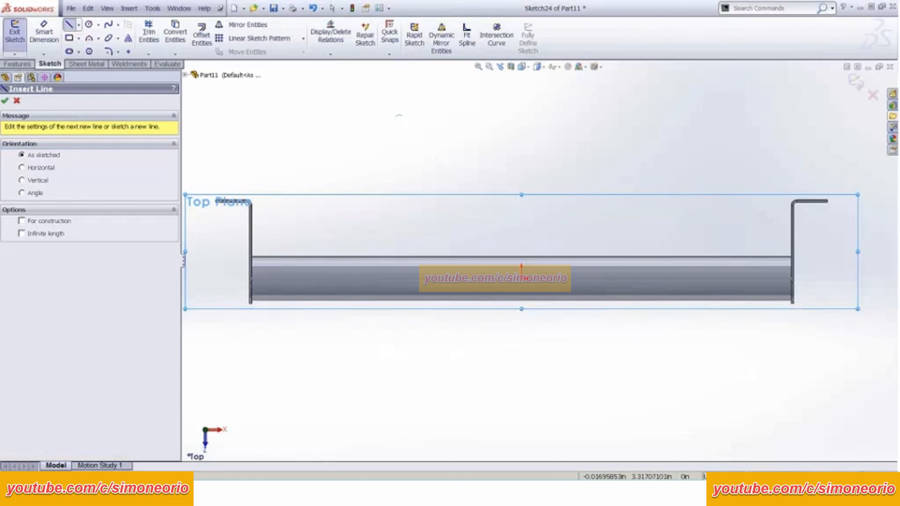
pyautogui.click(79, 24)
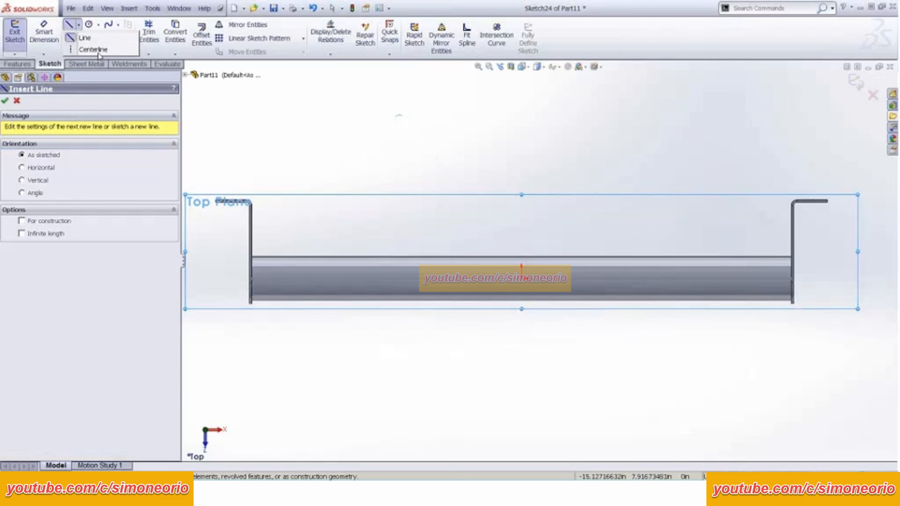
pyautogui.click(84, 38)
pyautogui.click(521, 265)
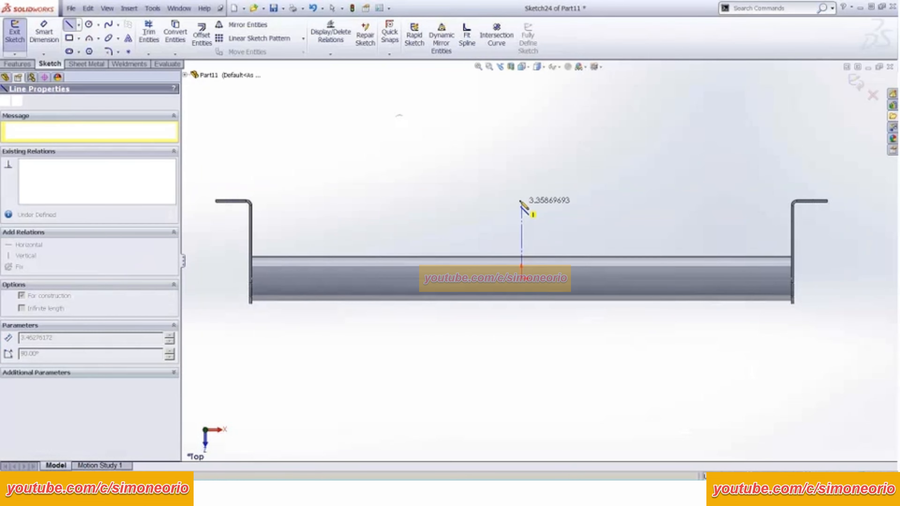
pyautogui.doubleClick(522, 198)
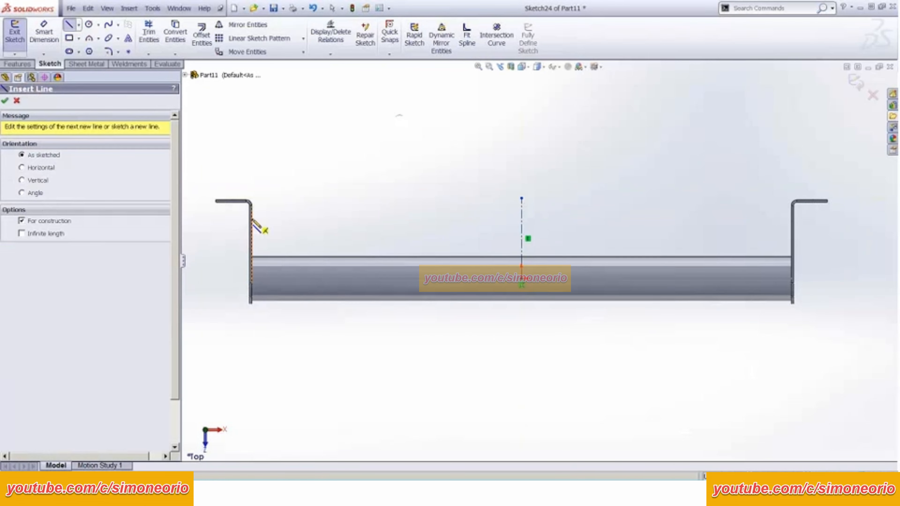
# Step: Sketch a 12 in horizontal centerline from the left bracket's inner face to the vertical centerline, and merge the vertical centerline's free end onto its endpoint
pyautogui.click(252, 218)
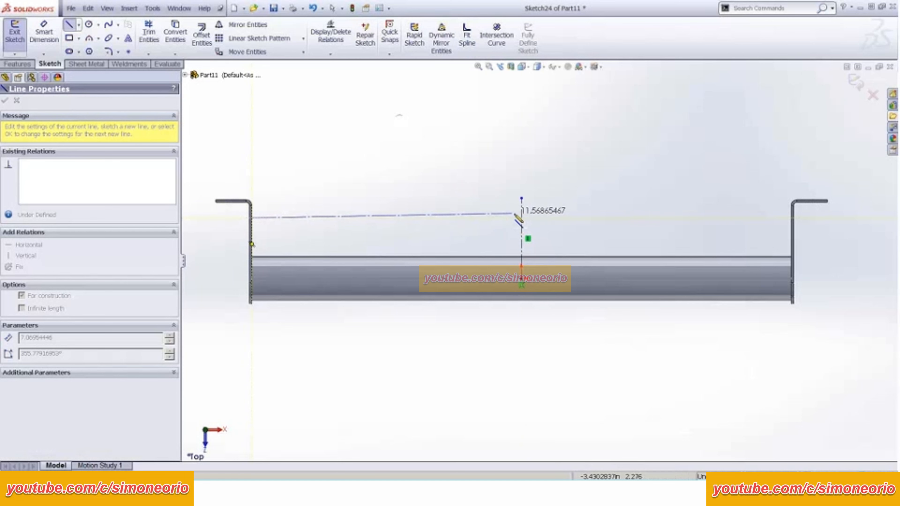
pyautogui.click(521, 217)
pyautogui.doubleClick(505, 202)
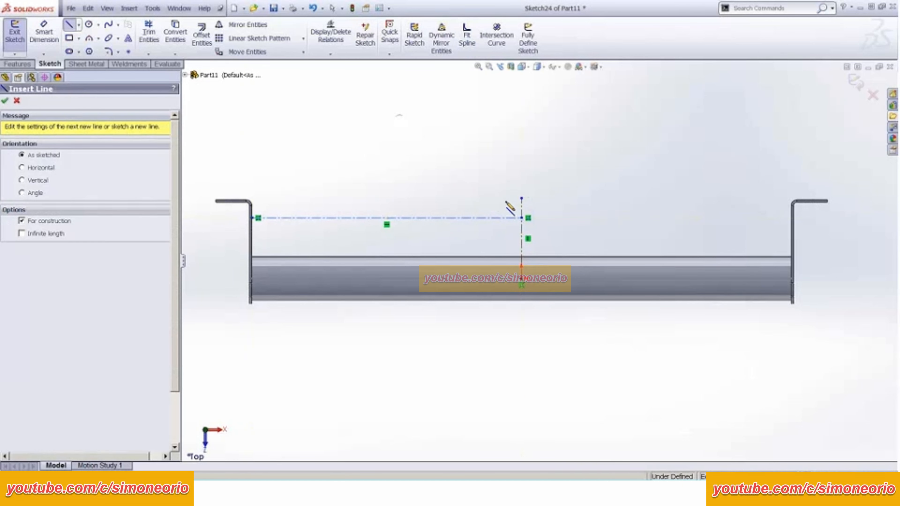
pyautogui.rightClick(544, 188)
pyautogui.click(555, 201)
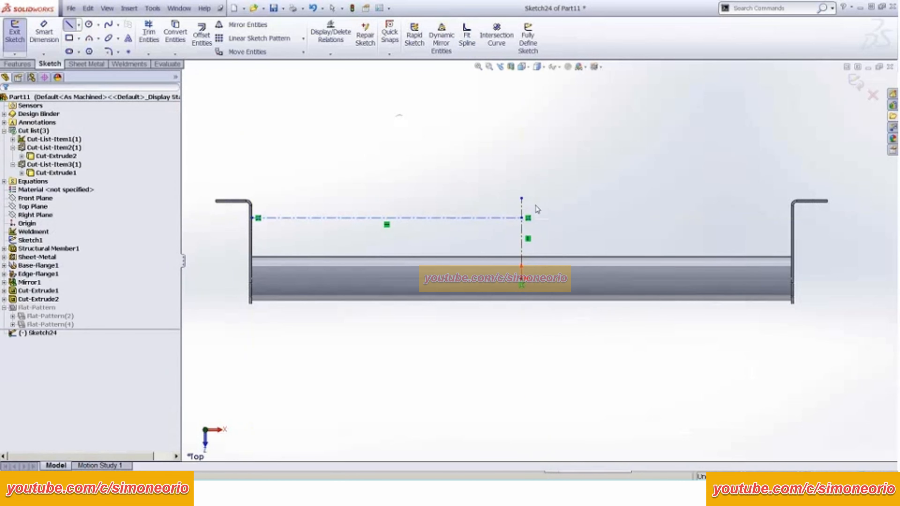
pyautogui.click(522, 218)
pyautogui.click(460, 203)
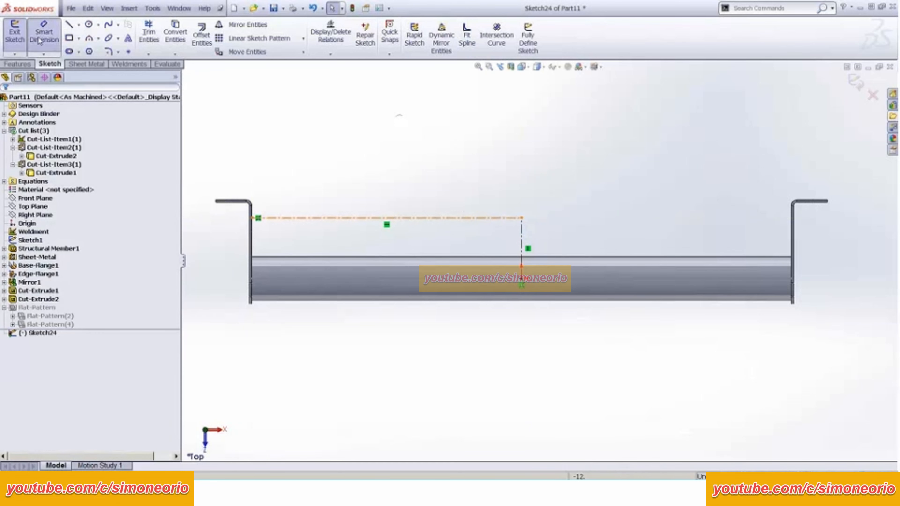
# Step: Dimension the horizontal centerline 0.75 in from the outer face of the left bracket's flange
pyautogui.click(278, 218)
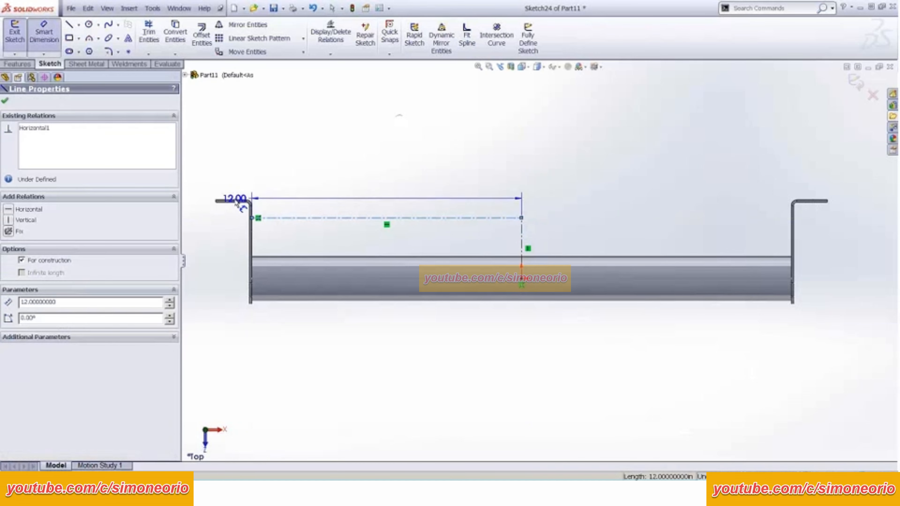
pyautogui.click(238, 201)
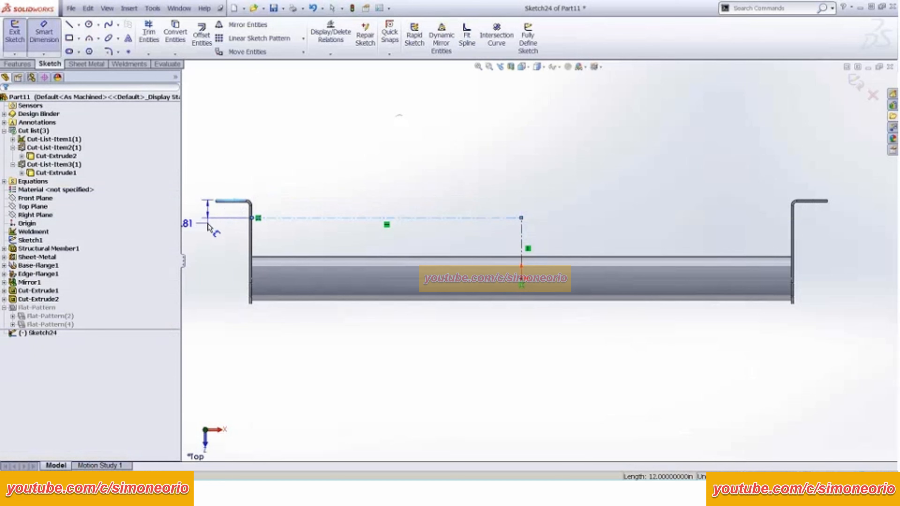
pyautogui.scroll(1, 212, 227)
pyautogui.click(238, 252)
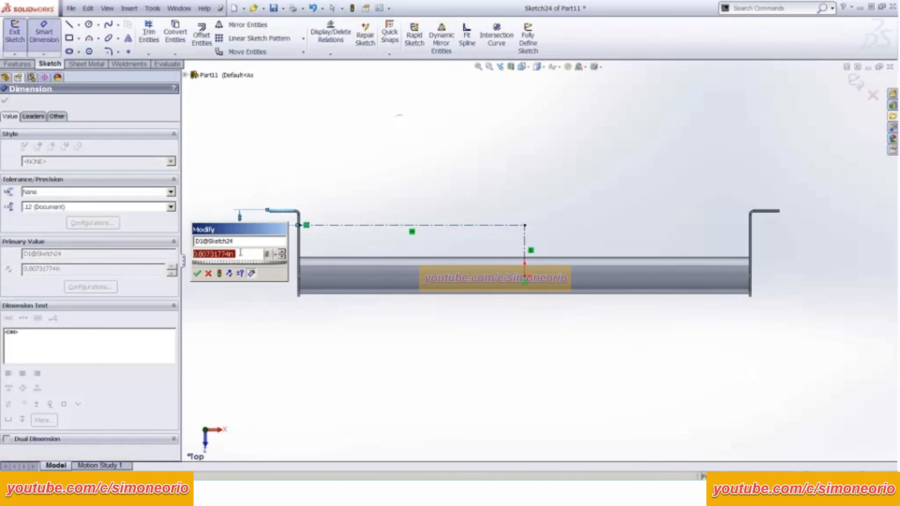
pyautogui.write('.75')
pyautogui.press('Return')
pyautogui.press('Escape')
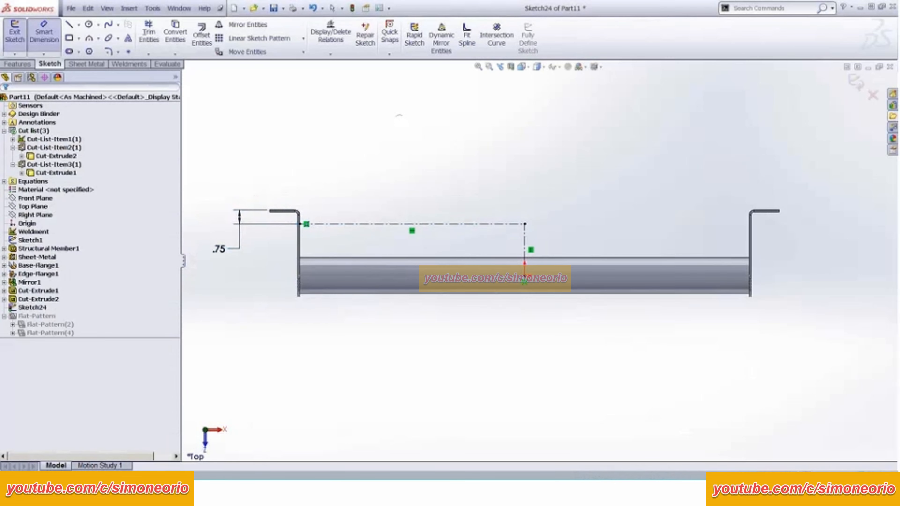
# Step: Sketch connected lines along the horizontal centerline to the left bracket, up to the flange's outer face, and about 3.87 in outward past the flange
pyautogui.click(70, 24)
pyautogui.click(525, 224)
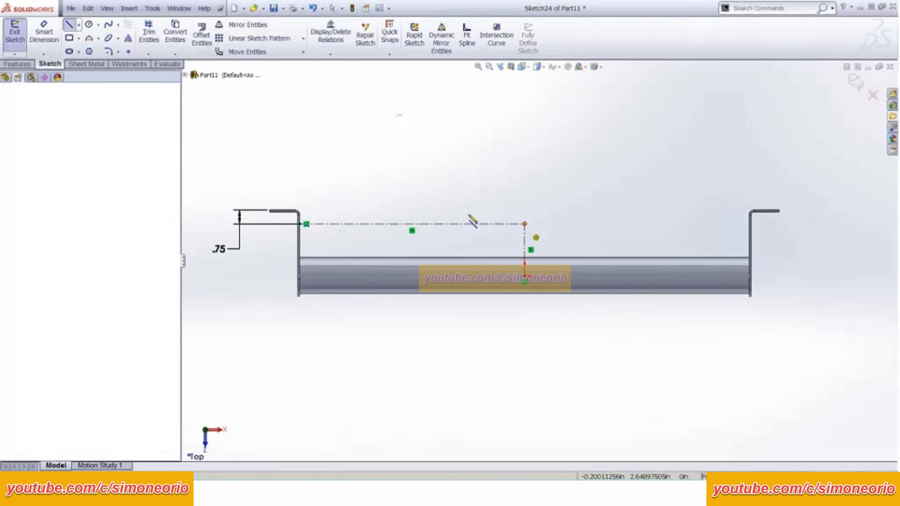
pyautogui.scroll(-5, 324, 203)
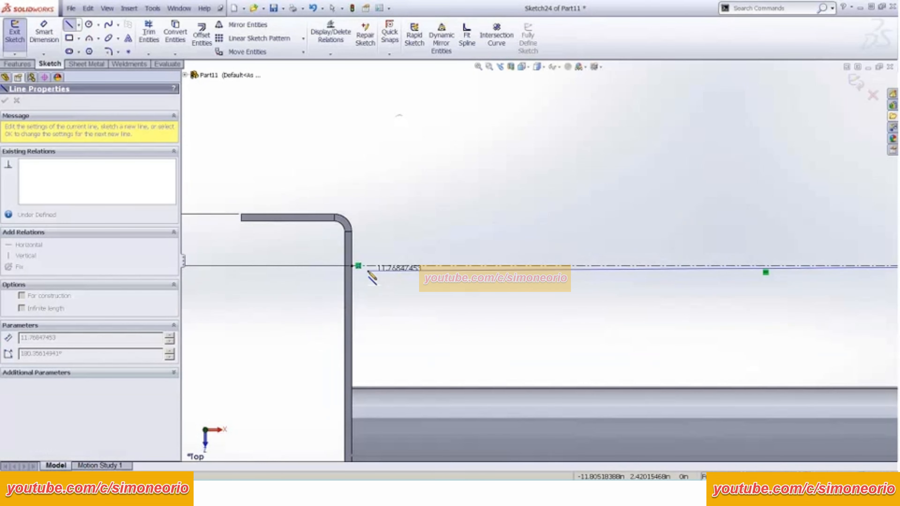
pyautogui.click(352, 265)
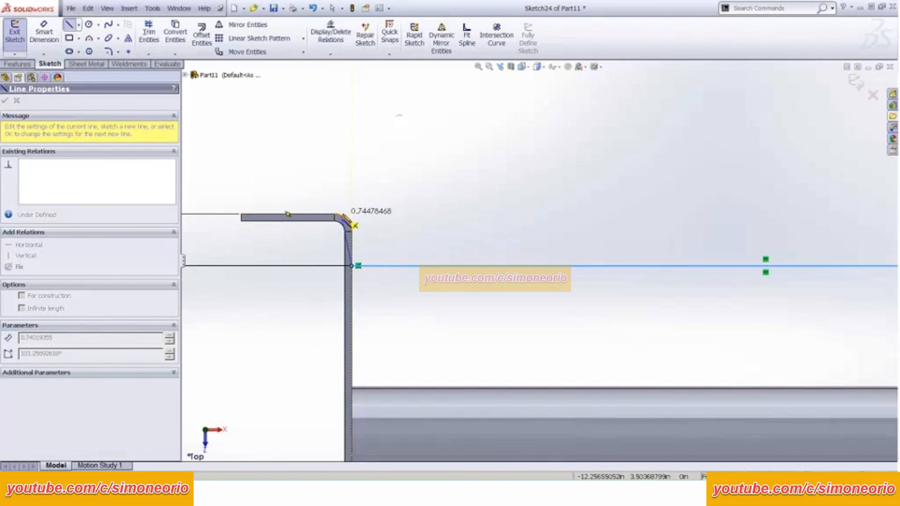
pyautogui.click(352, 214)
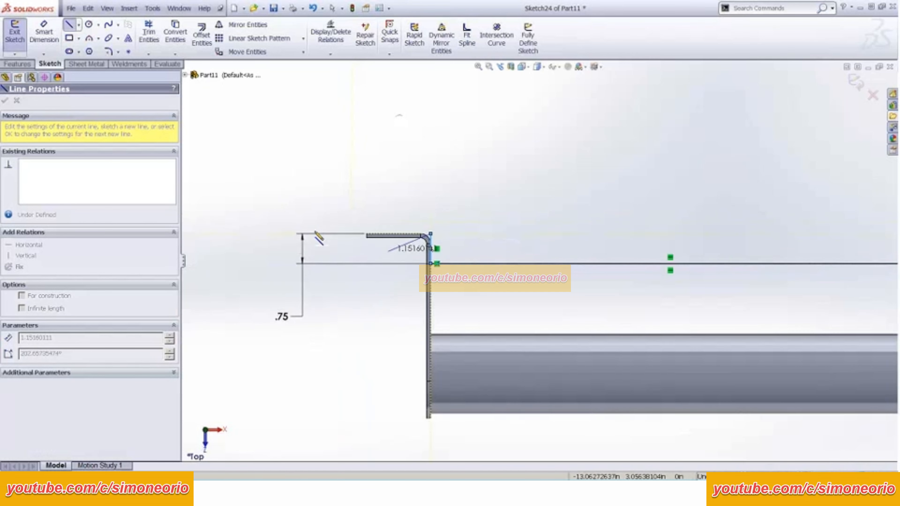
pyautogui.click(277, 238)
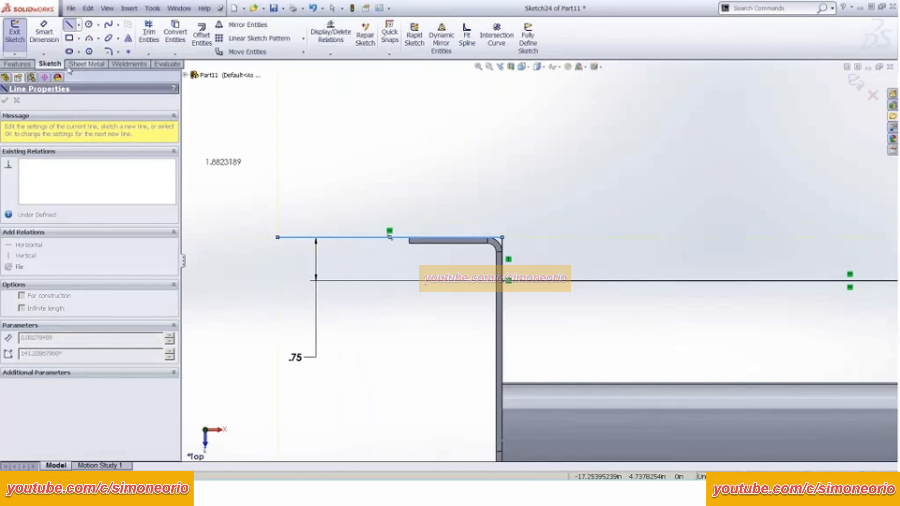
# Step: Dimension the line running outward along the left flange to 4 in
pyautogui.click(47, 38)
pyautogui.click(287, 237)
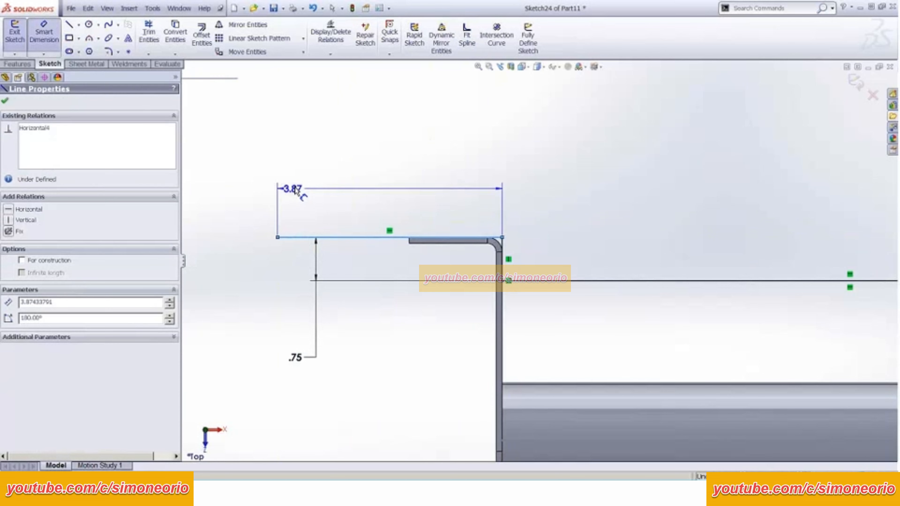
pyautogui.click(307, 181)
pyautogui.write('433791in')
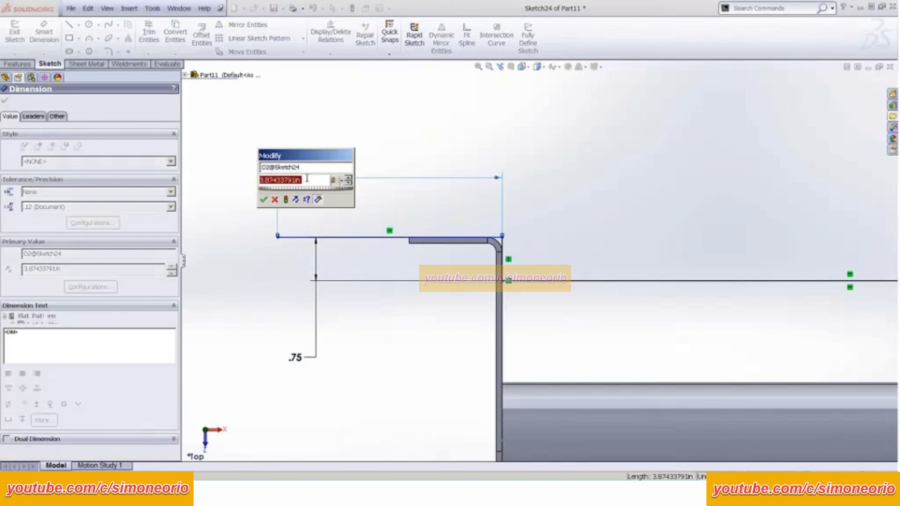
pyautogui.press('Return')
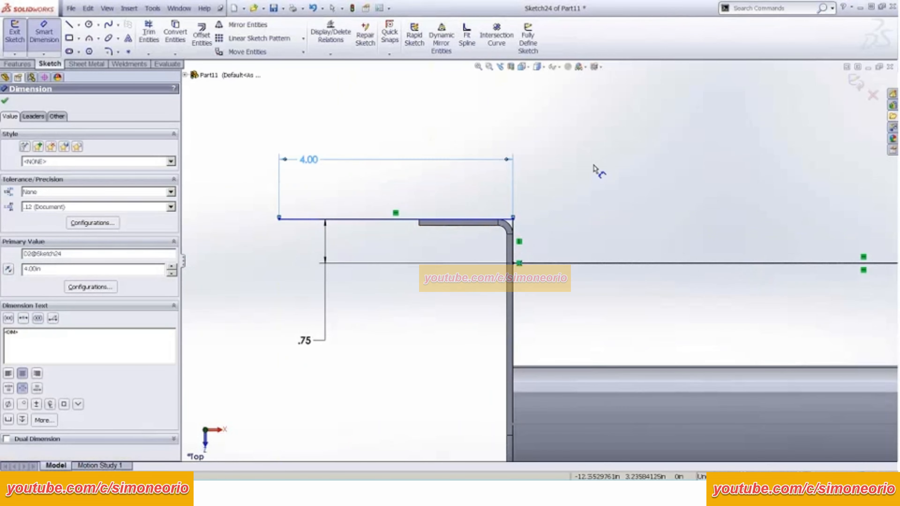
pyautogui.rightClick(596, 167)
pyautogui.click(609, 172)
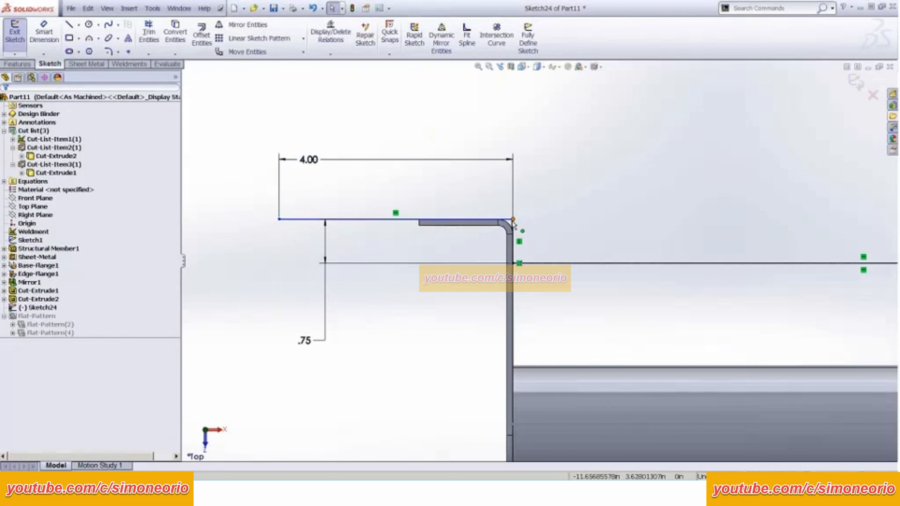
# Step: Make the inner endpoint of the 4 in line coincident with the outer edge of the left bracket's flange
pyautogui.moveTo(513, 220)
pyautogui.mouseDown()
pyautogui.moveTo(514, 199)
pyautogui.moveTo(514, 220)
pyautogui.moveTo(505, 218)
pyautogui.mouseUp()
pyautogui.click(554, 206)
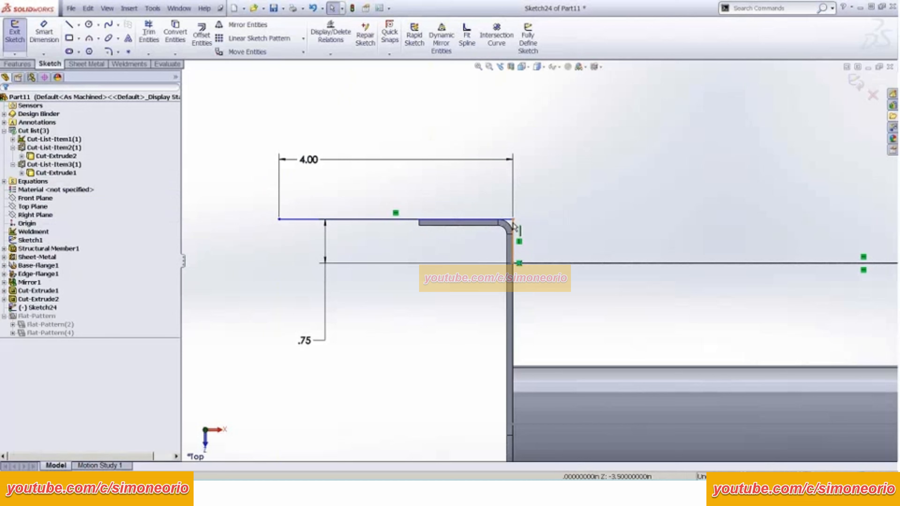
pyautogui.click(512, 220)
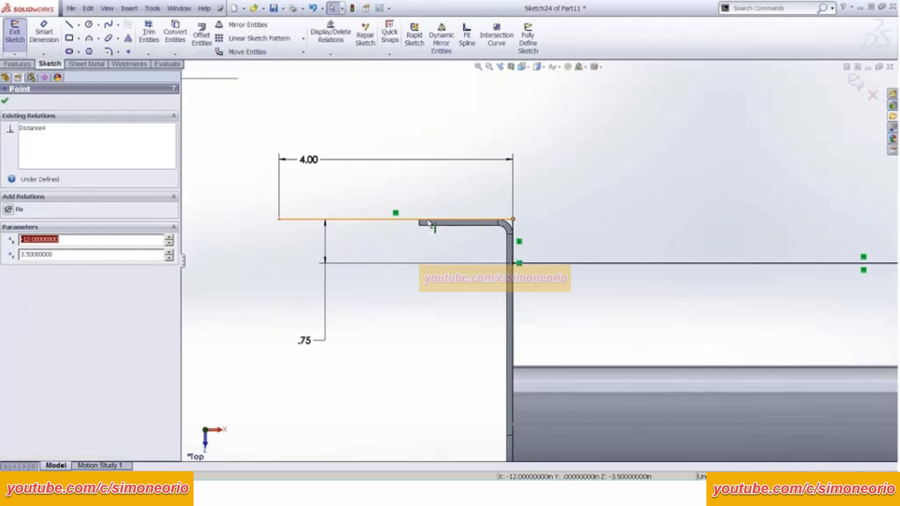
pyautogui.moveTo(512, 220); pyautogui.dragTo(514, 202)
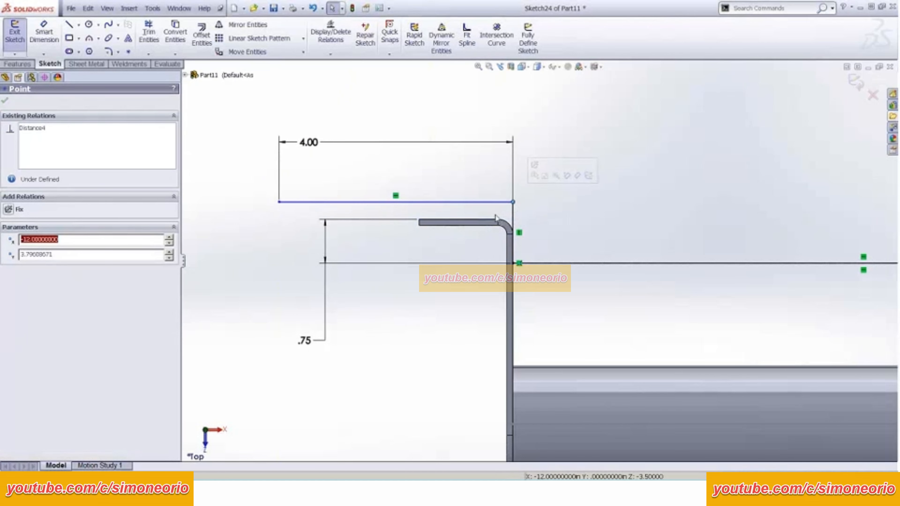
pyautogui.keyDown('ctrl'); pyautogui.click(494, 222); pyautogui.keyUp('ctrl')
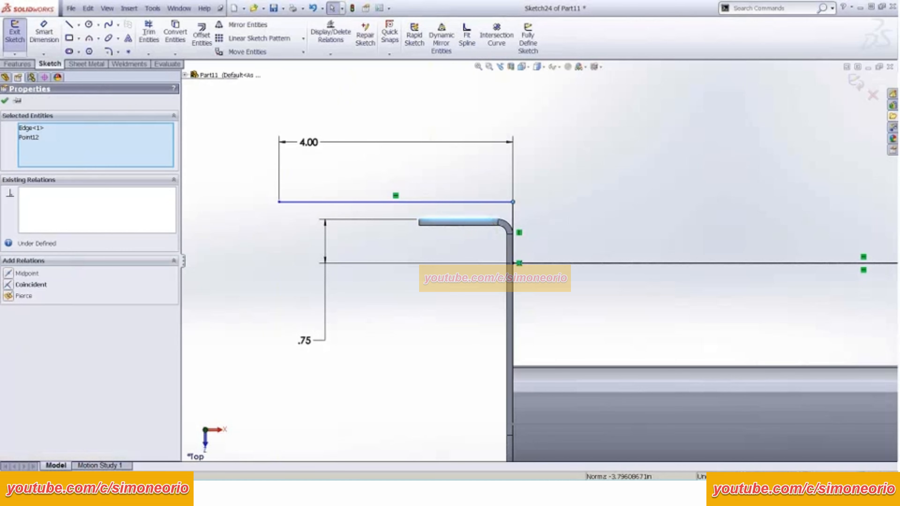
pyautogui.click(32, 285)
pyautogui.click(673, 221)
pyautogui.scroll(-3, 625, 251)
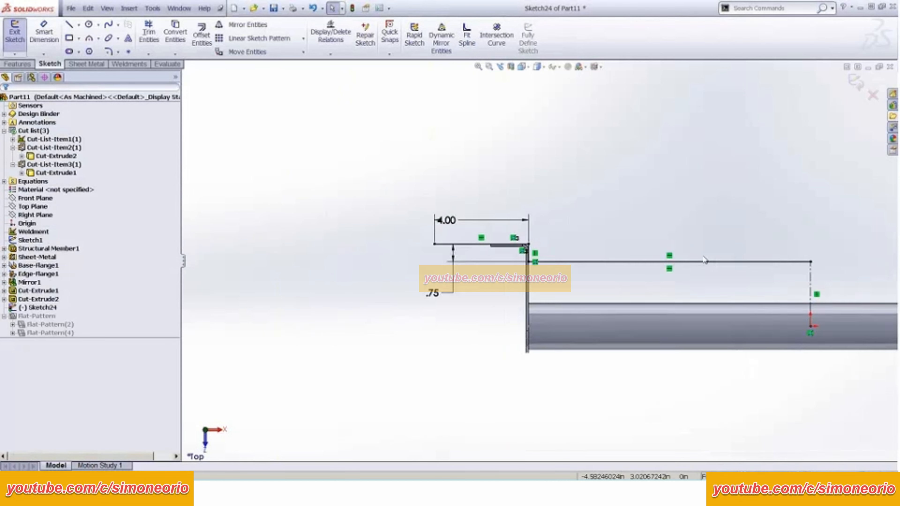
# Step: Start a Base Flange from the open plate profile sketch, using a Mid Plane end condition and a 4 in depth
pyautogui.hotkey('ctrl', '7')
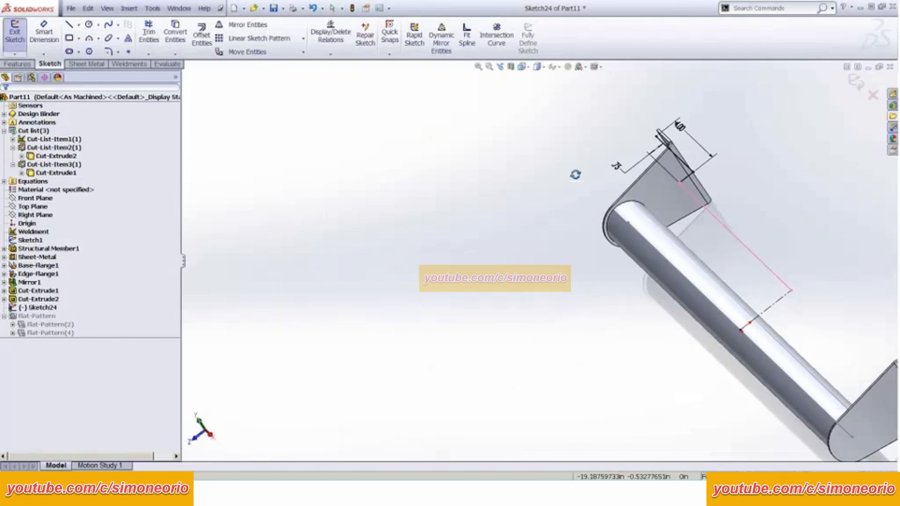
pyautogui.moveTo(625, 162); pyautogui.dragTo(573, 151, button='middle')
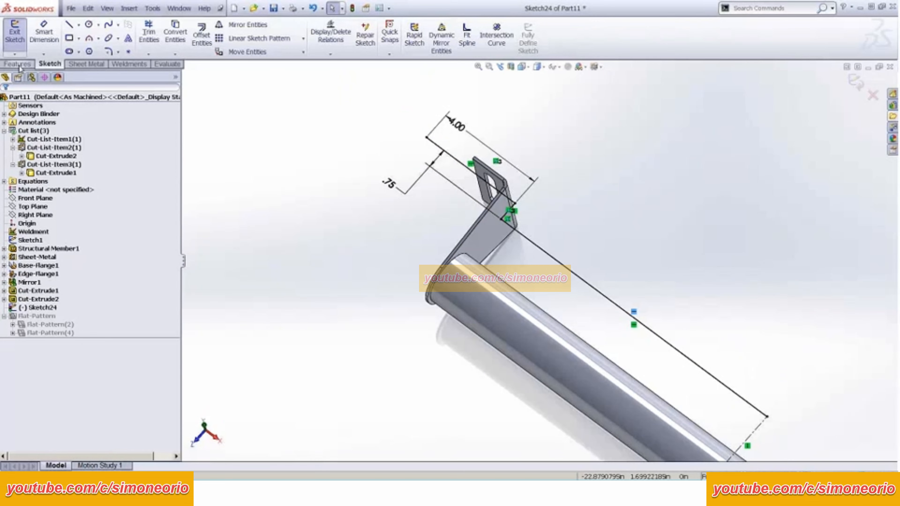
pyautogui.click(86, 64)
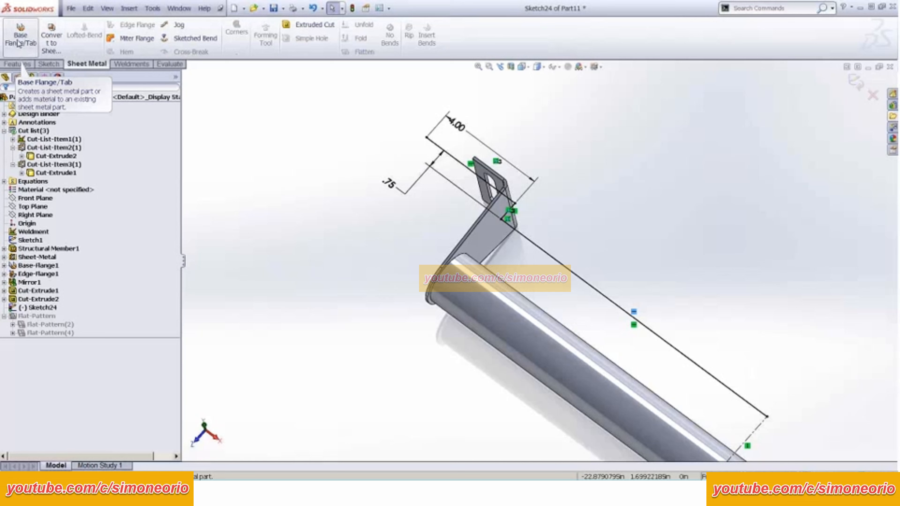
pyautogui.click(18, 43)
pyautogui.moveTo(537, 234); pyautogui.dragTo(535, 209, button='middle')
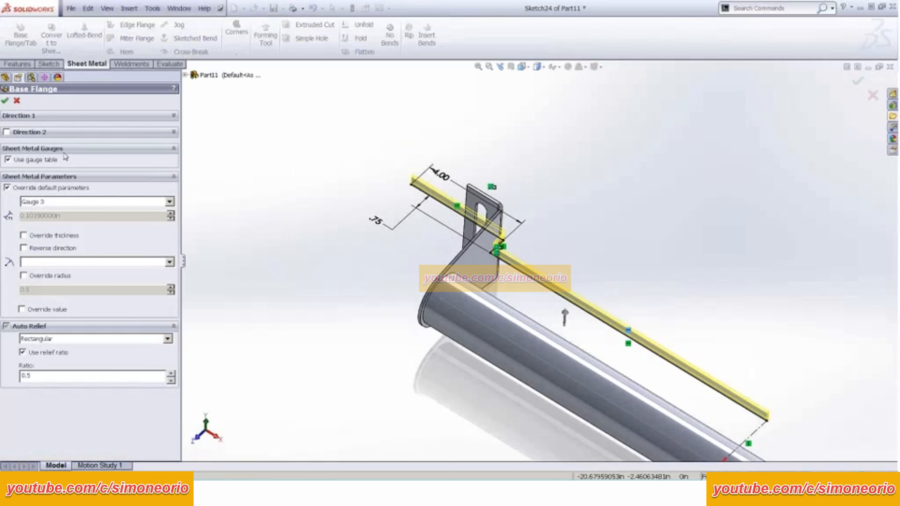
pyautogui.click(64, 120)
pyautogui.click(65, 129)
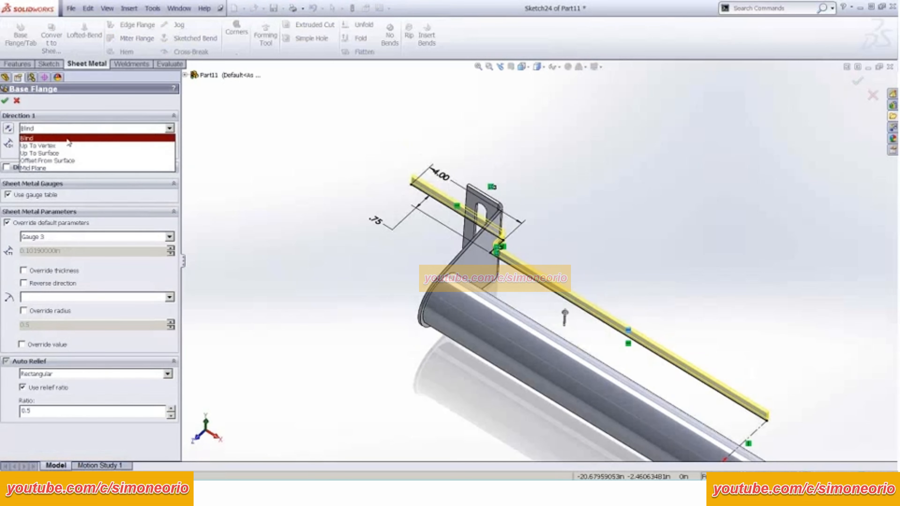
pyautogui.click(61, 167)
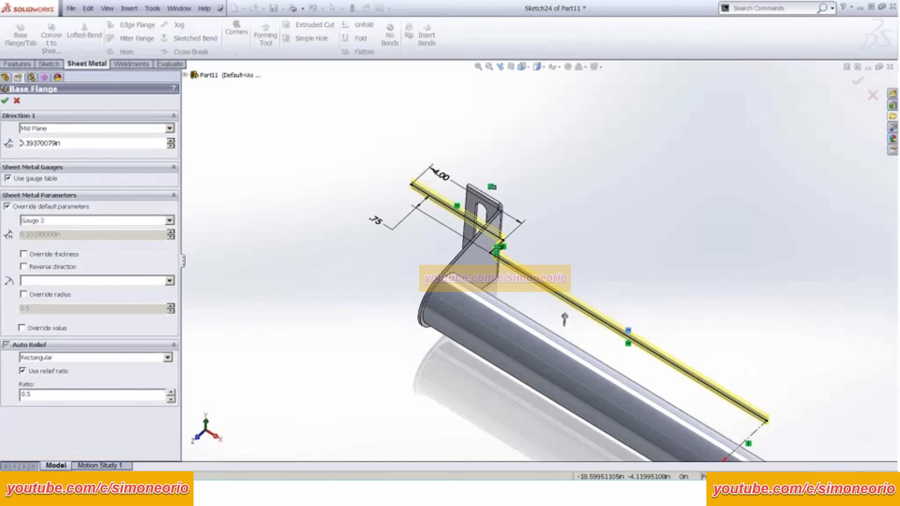
pyautogui.doubleClick(41, 143)
pyautogui.write('4')
pyautogui.press('Return')
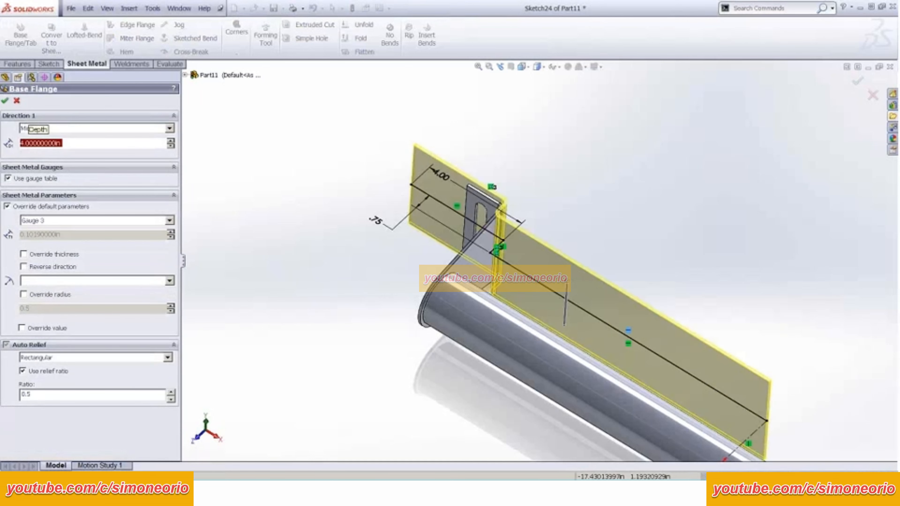
# Step: Set the Base Flange depth to 5 in and create the half plate behind the left bracket
pyautogui.moveTo(602, 220); pyautogui.dragTo(633, 249, button='middle')
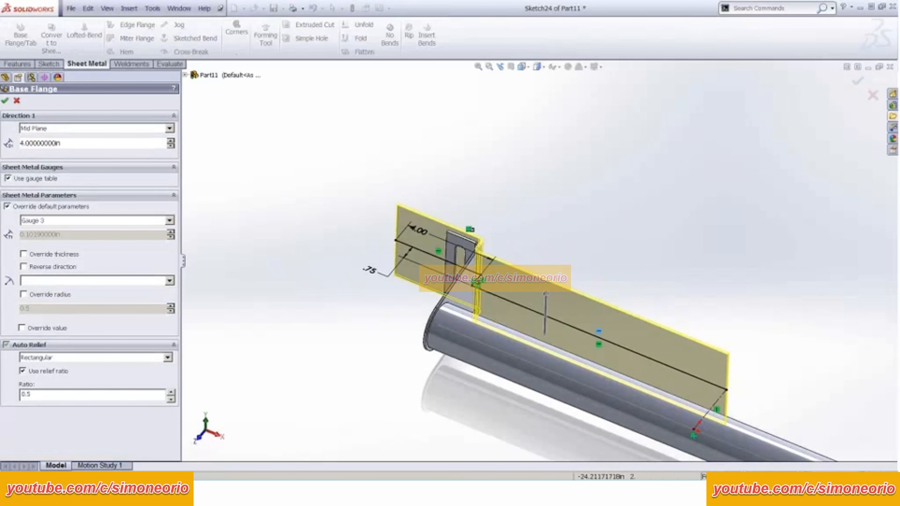
pyautogui.doubleClick(41, 143)
pyautogui.write('5')
pyautogui.press('Return')
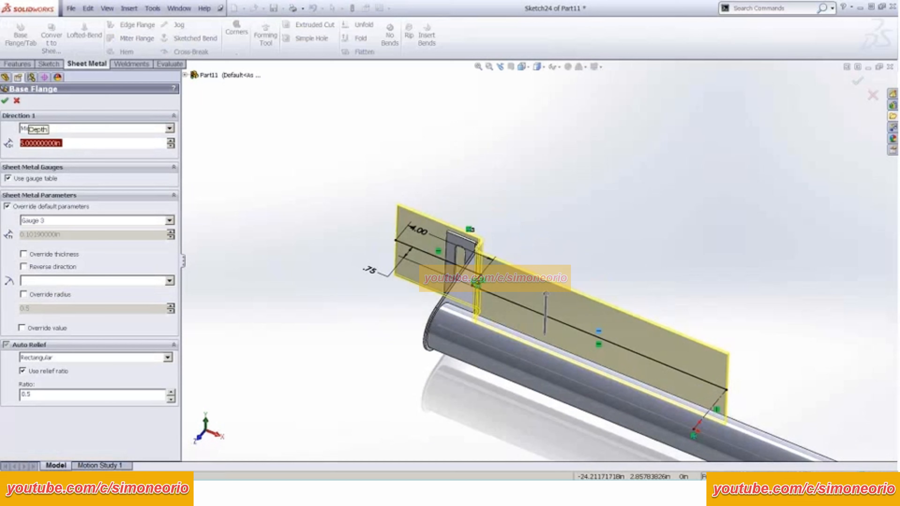
pyautogui.press('Return')
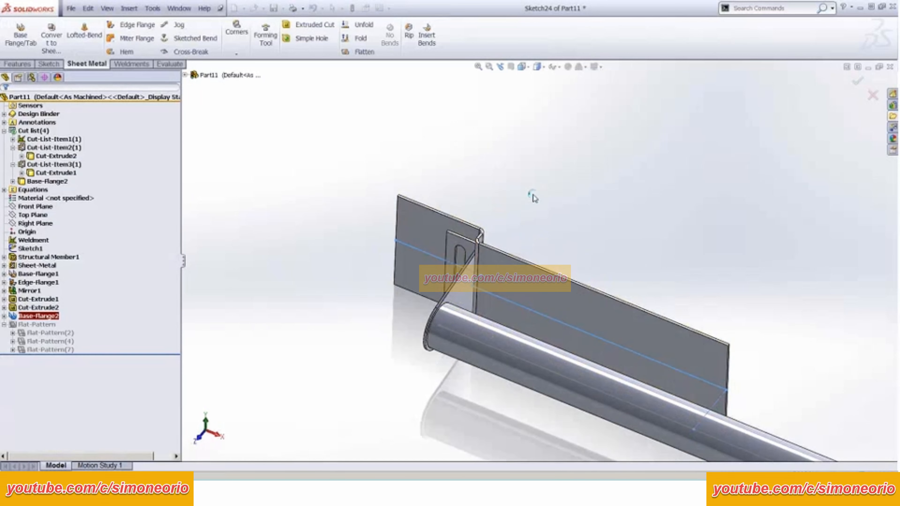
pyautogui.click(533, 195)
pyautogui.scroll(4, 580, 278)
pyautogui.moveTo(583, 277); pyautogui.dragTo(503, 278, button='middle')
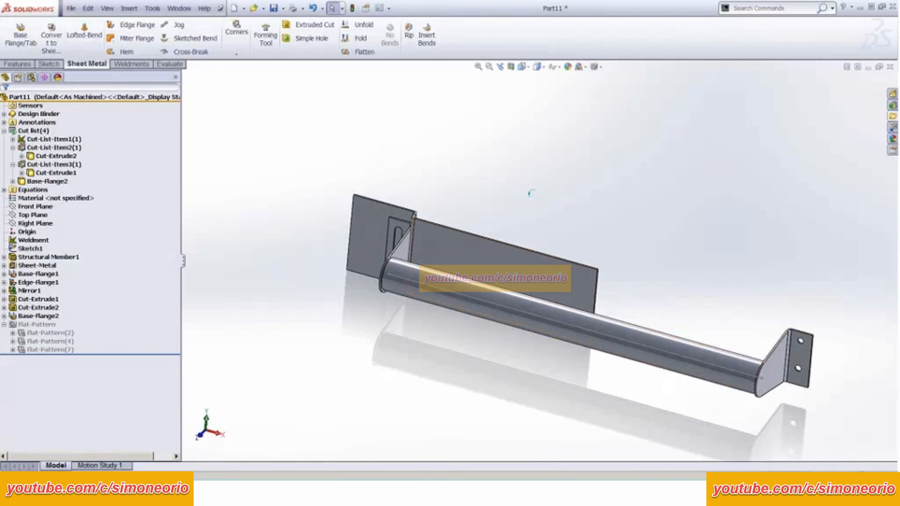
# Step: Mirror the new plate body about its end face at the handrail's middle, leaving Merge solids off
pyautogui.click(18, 64)
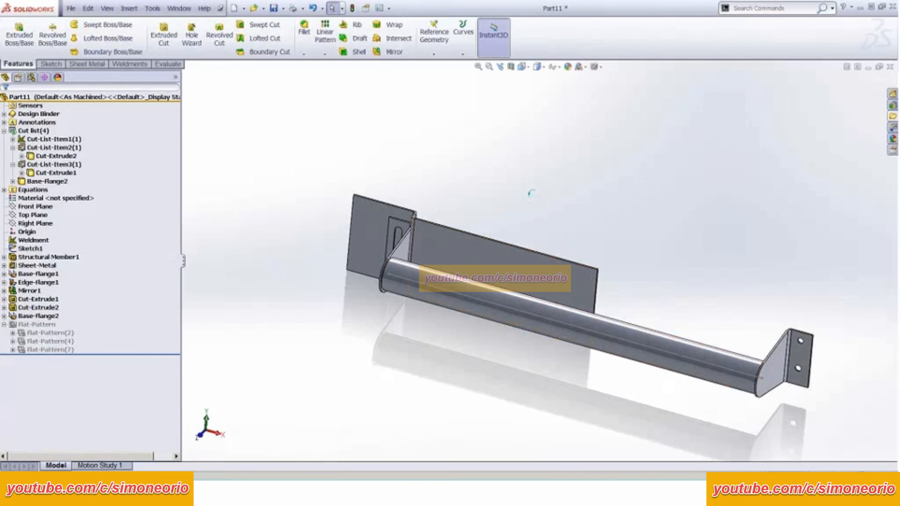
pyautogui.click(394, 55)
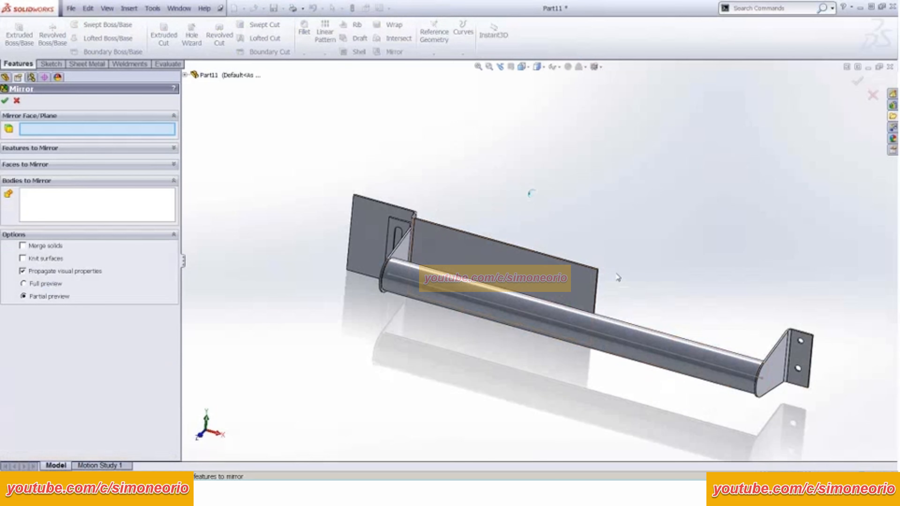
pyautogui.scroll(-5, 619, 279)
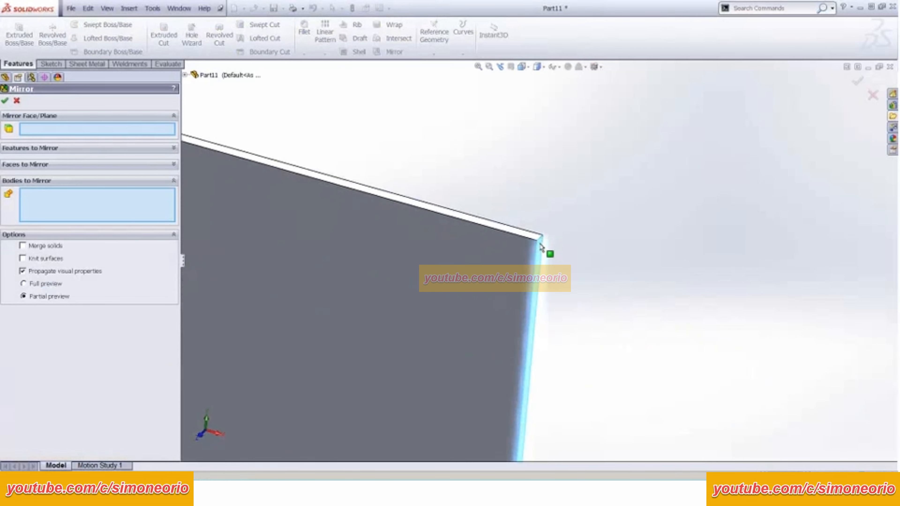
pyautogui.click(440, 334)
pyautogui.scroll(3, 440, 334)
pyautogui.click(483, 332)
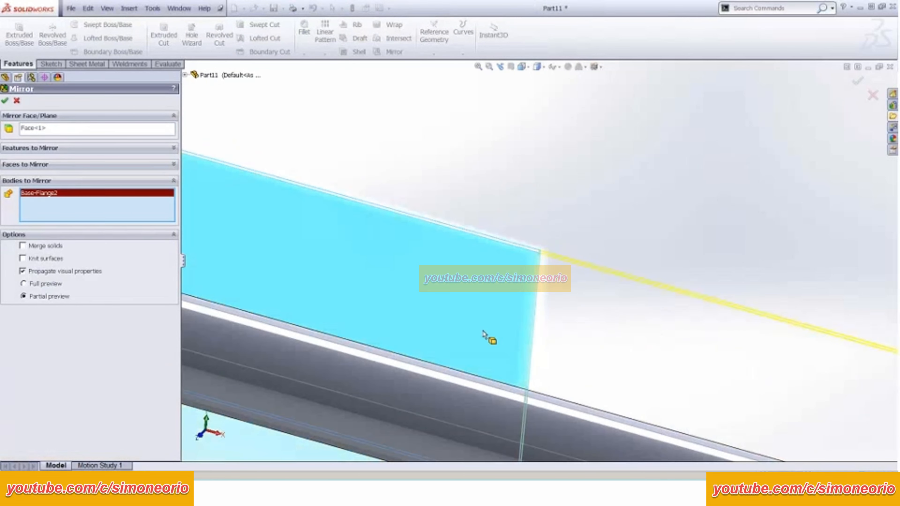
pyautogui.scroll(7, 497, 333)
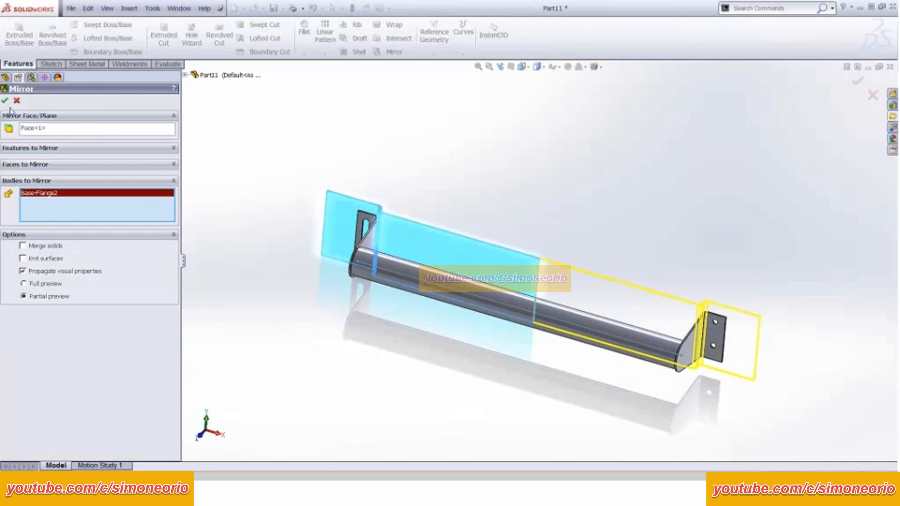
pyautogui.click(5, 101)
# Step: Update the cut list and expand Cut-List-Item4, which groups the two plate halves
pyautogui.click(53, 139)
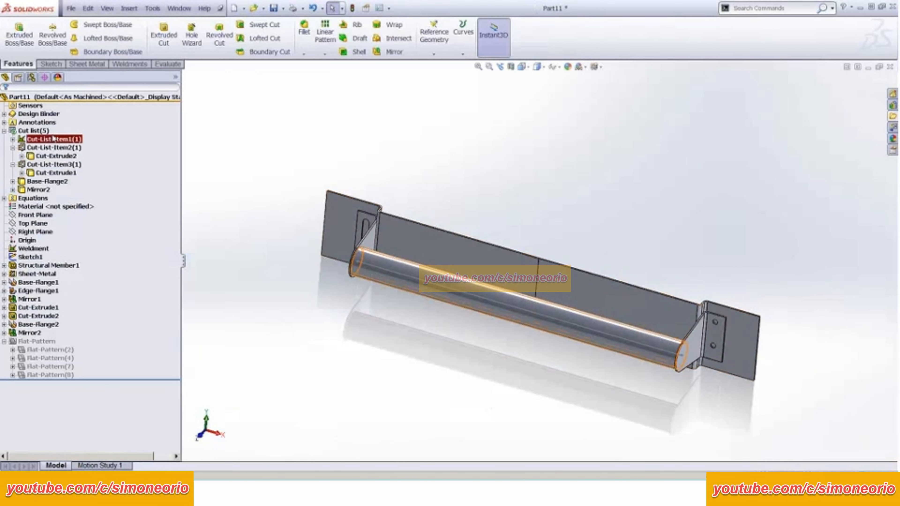
pyautogui.rightClick(35, 131)
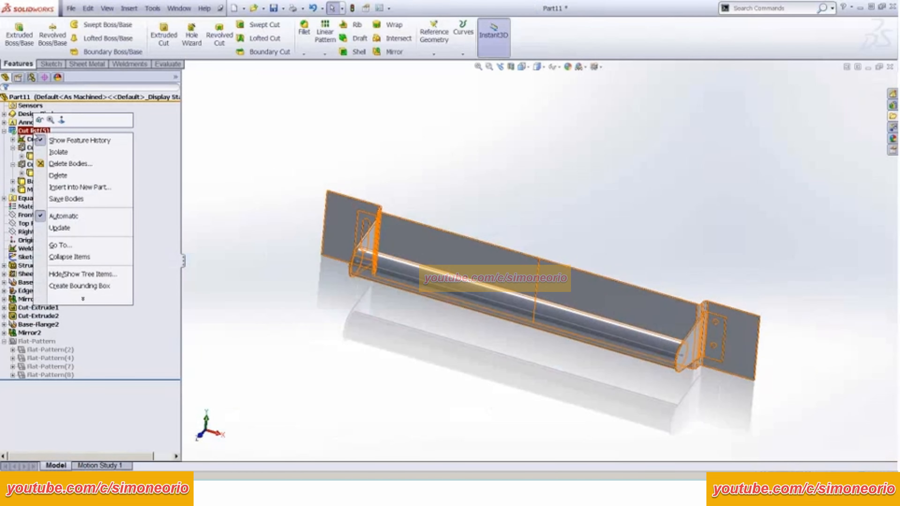
pyautogui.click(70, 217)
pyautogui.click(41, 182)
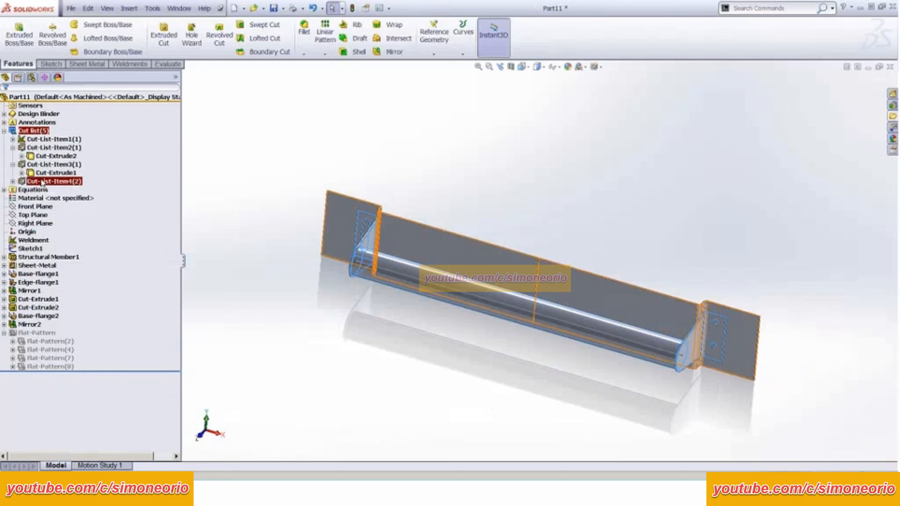
pyautogui.click(12, 181)
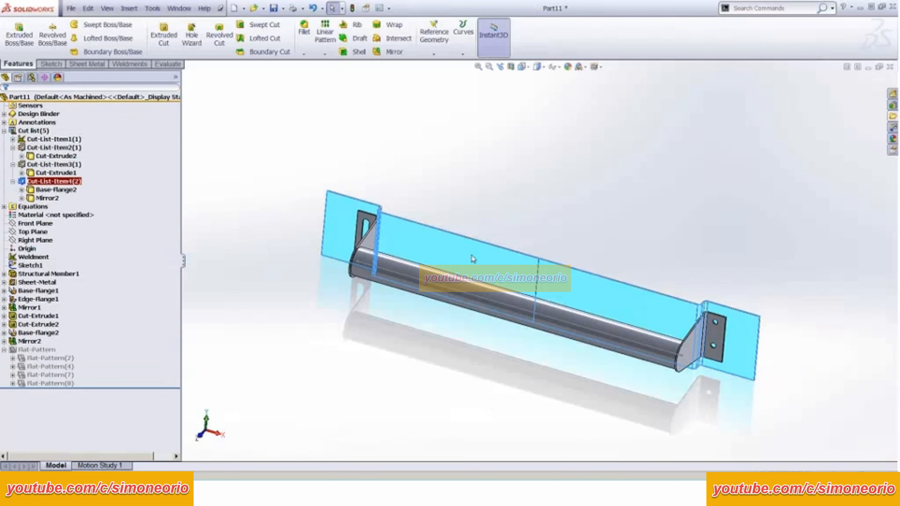
pyautogui.click(656, 179)
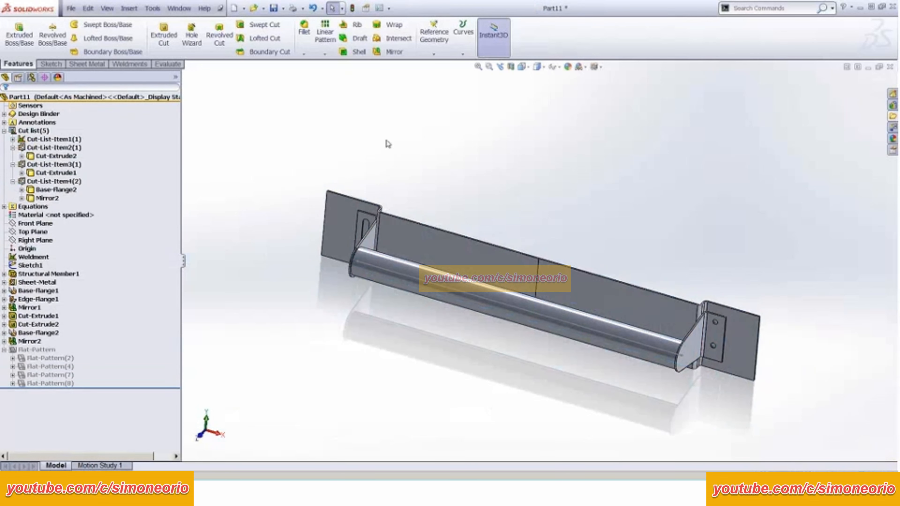
# Step: Edit the plate's mirror feature, Mirror2, to merge solids so both halves form one body
pyautogui.rightClick(29, 341)
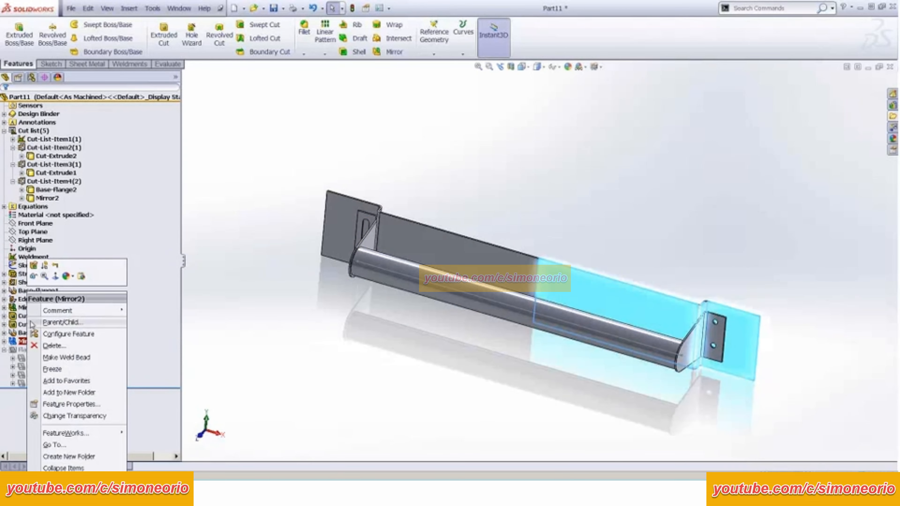
pyautogui.click(33, 265)
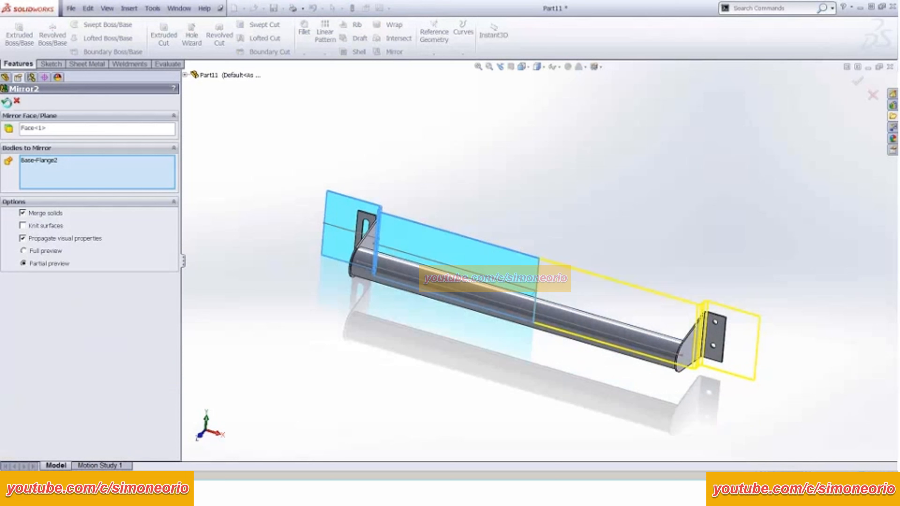
pyautogui.click(6, 102)
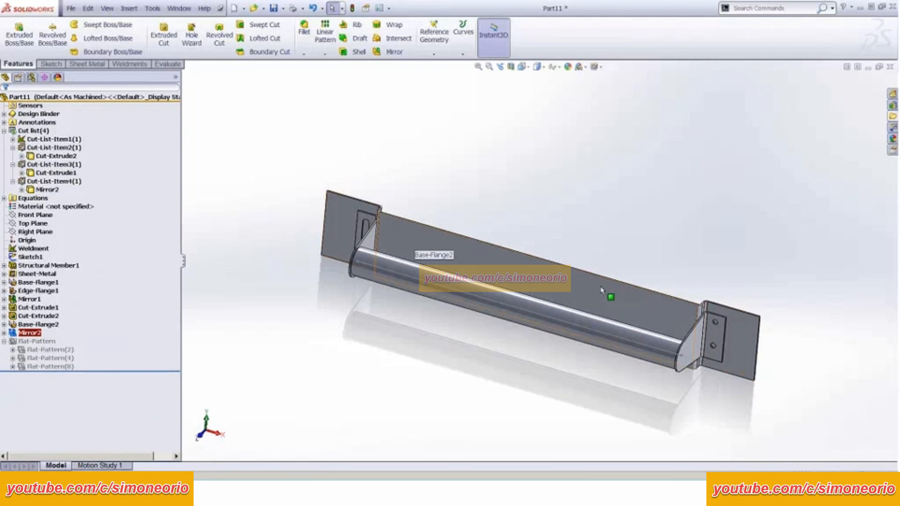
pyautogui.click(516, 265)
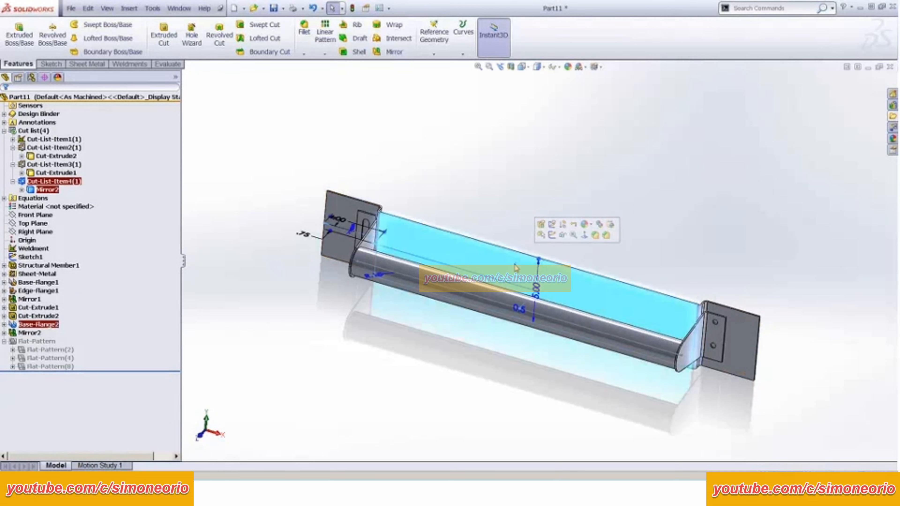
pyautogui.click(475, 185)
pyautogui.scroll(1, 542, 287)
pyautogui.moveTo(542, 288)
pyautogui.mouseDown(button='middle')
pyautogui.moveTo(588, 284)
pyautogui.moveTo(590, 266)
pyautogui.moveTo(535, 280)
pyautogui.mouseUp(button='middle')
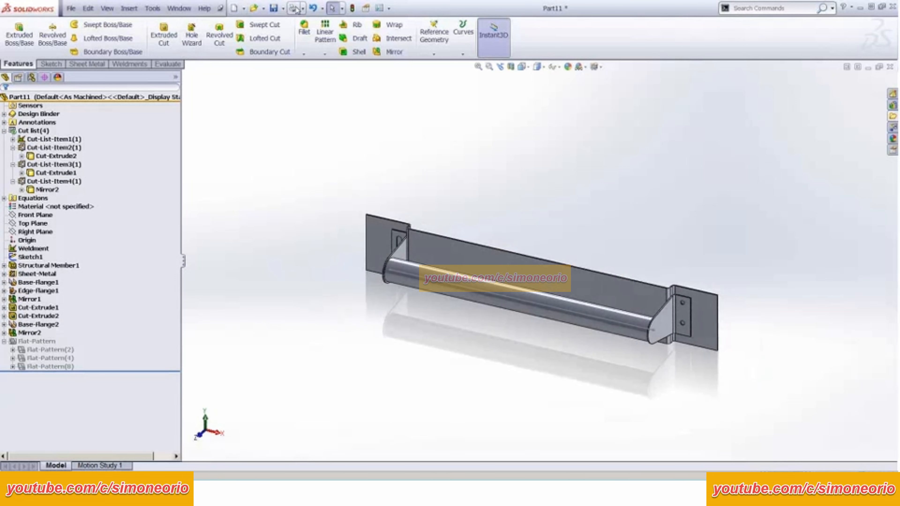
# Step: Save the part as "hr 20" in the Night School Series 4 071713 folder
pyautogui.click(274, 8)
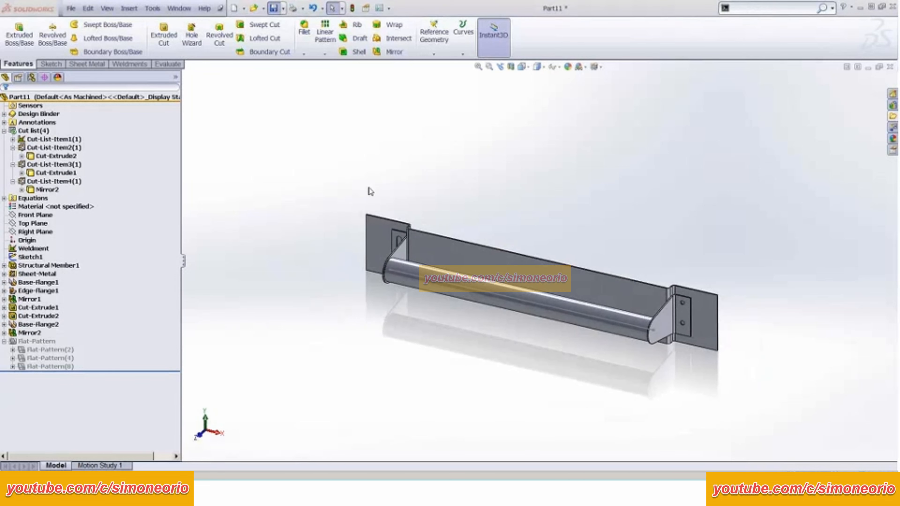
pyautogui.write('h')
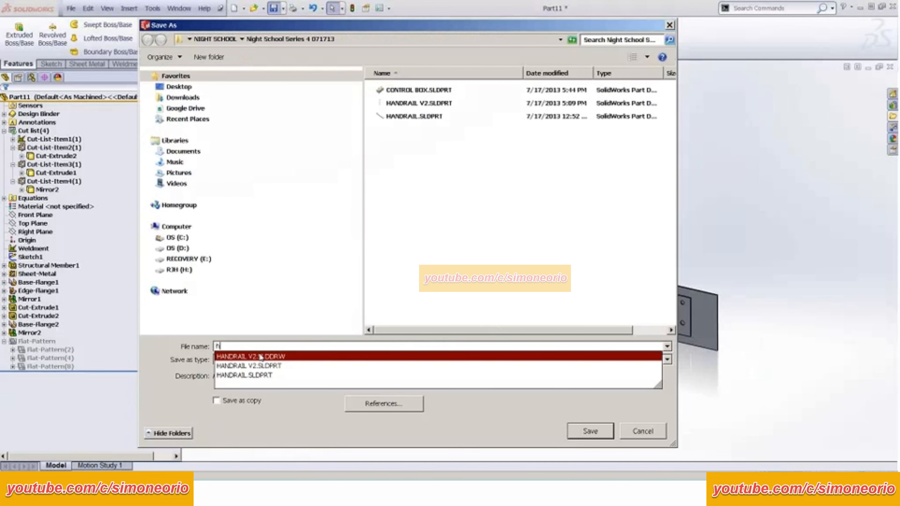
pyautogui.write('r 20')
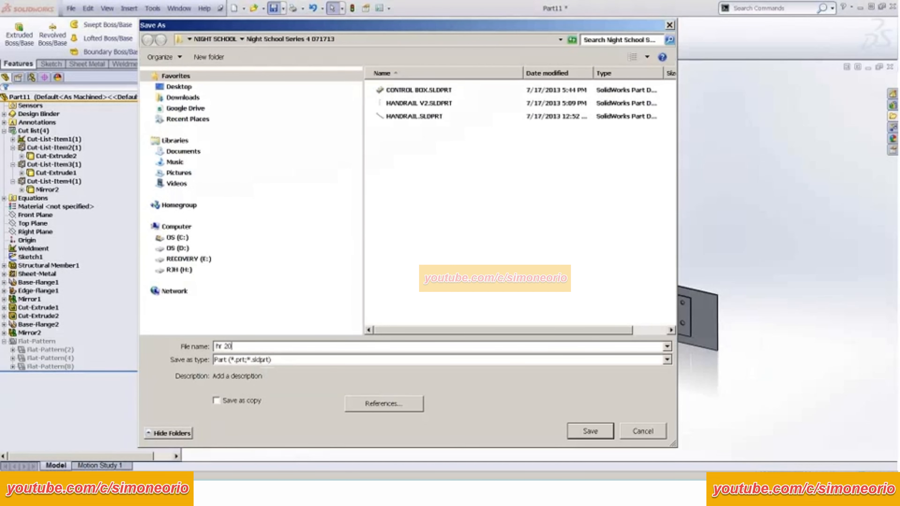
pyautogui.press('Return')
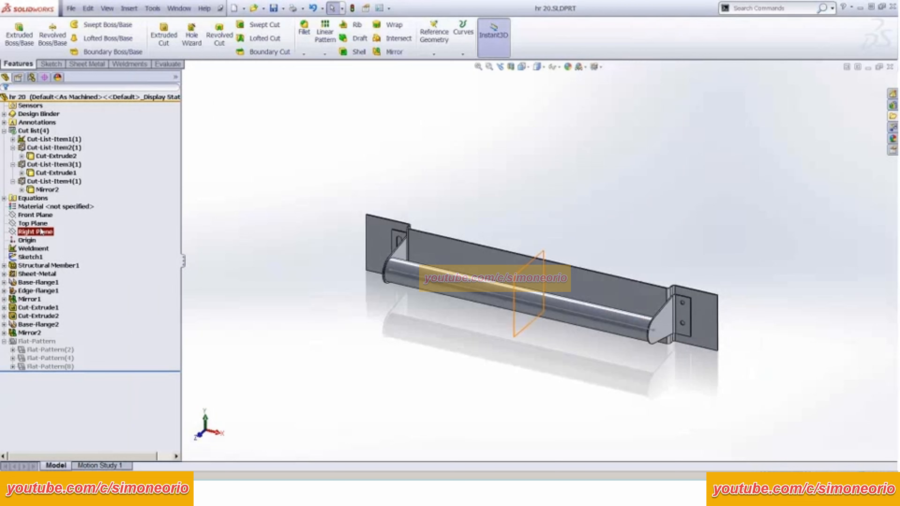
# Step: Update the cut list and flatten the merged plate body listed under Cut-List-Item4
pyautogui.rightClick(32, 130)
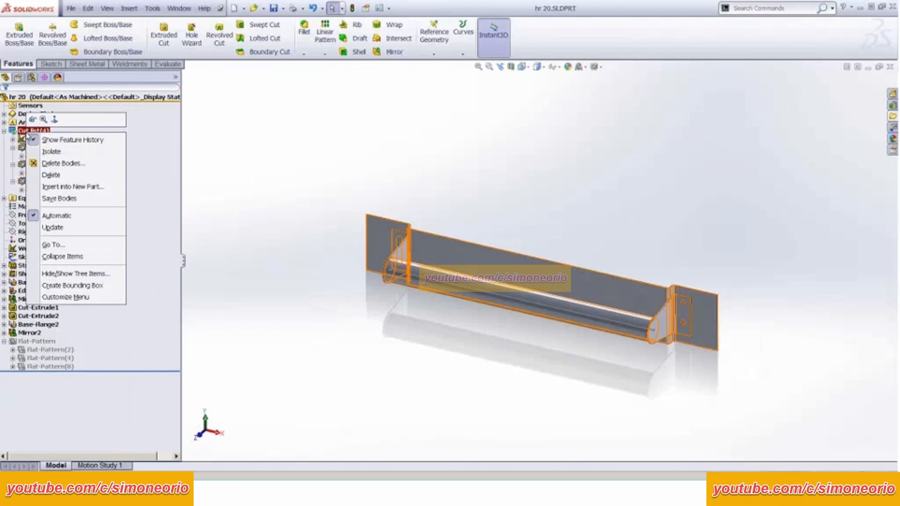
pyautogui.click(53, 228)
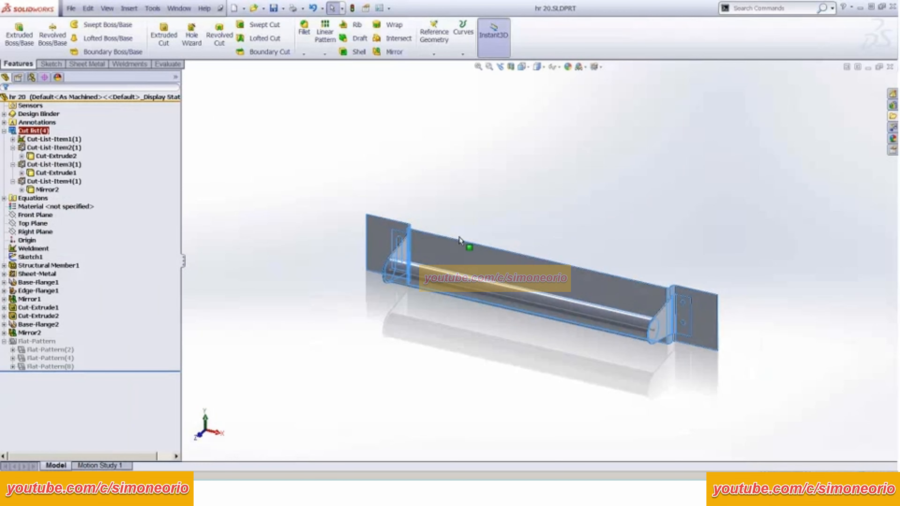
pyautogui.click(39, 190)
pyautogui.rightClick(40, 191)
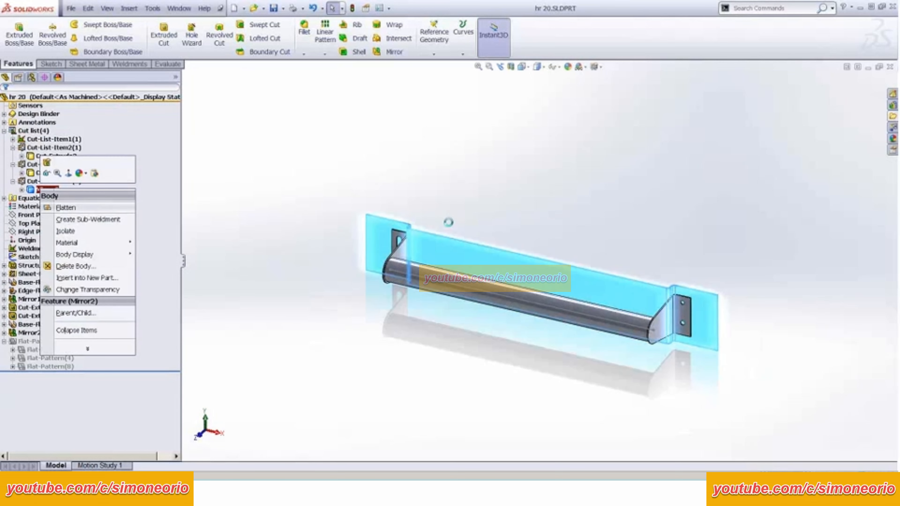
pyautogui.click(65, 207)
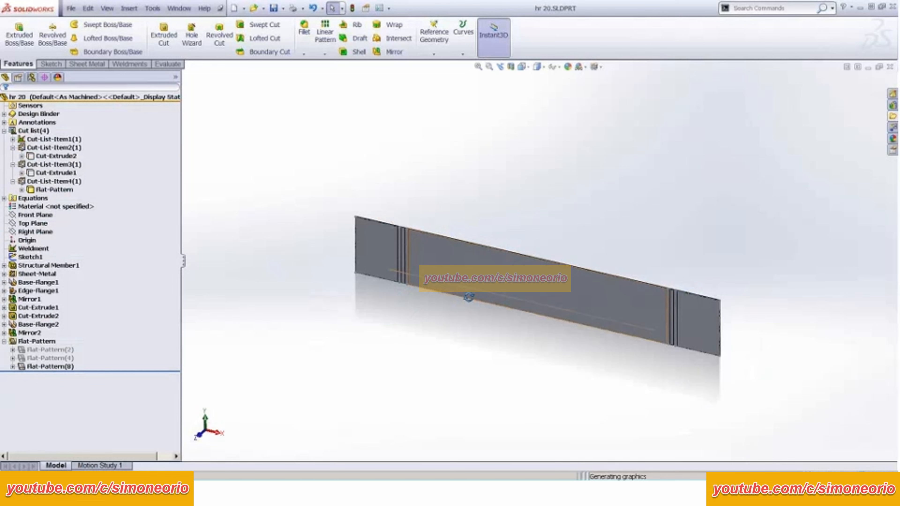
pyautogui.moveTo(467, 294); pyautogui.dragTo(452, 262, button='middle')
pyautogui.scroll(-5, 405, 267)
pyautogui.scroll(-3, 429, 262)
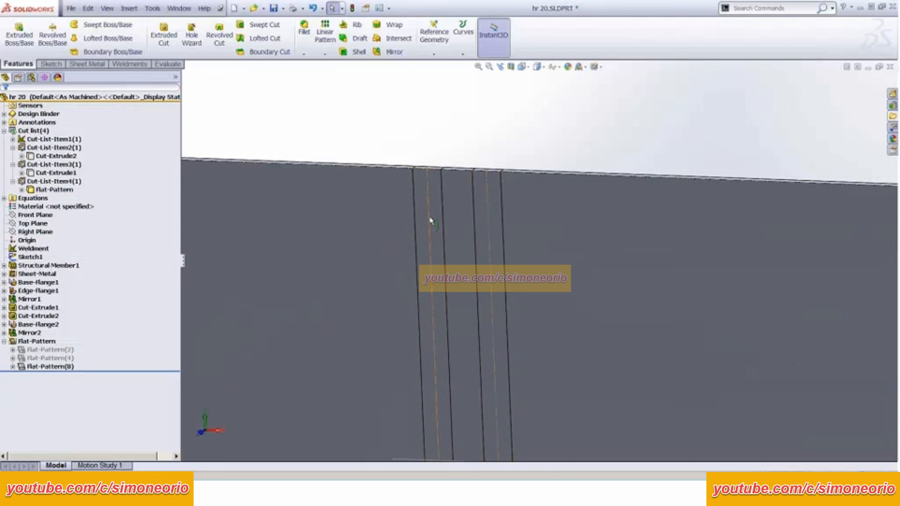
# Step: Examine the bend regions and bend lines at one end of the flattened back plate, checking which faces remain separate
pyautogui.scroll(3, 508, 224)
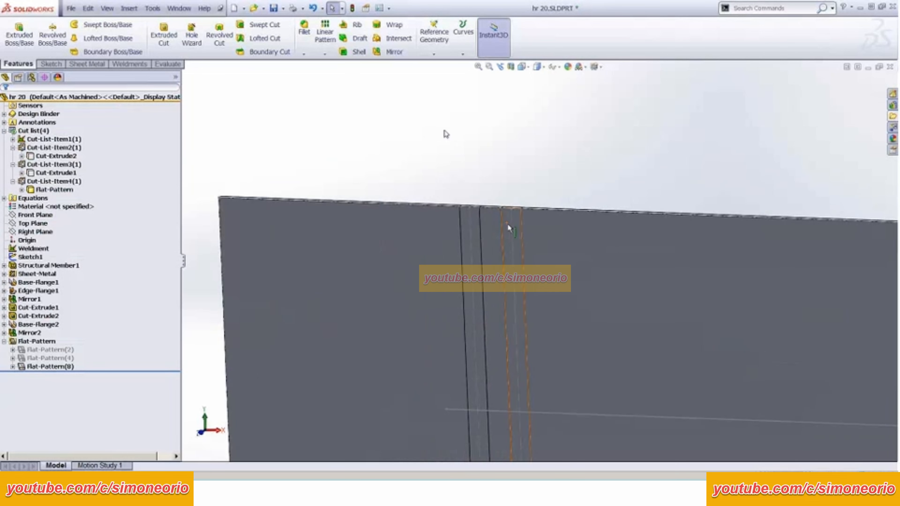
pyautogui.scroll(-4, 576, 318)
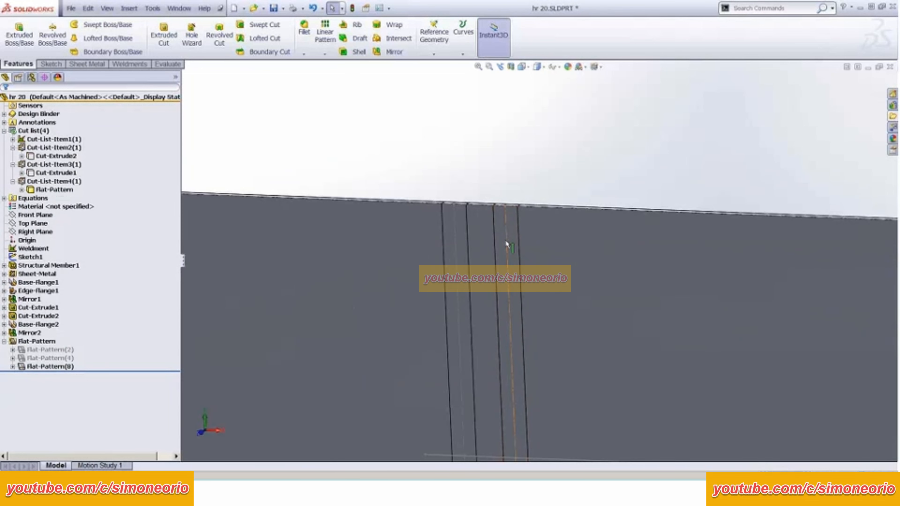
pyautogui.scroll(-3, 515, 235)
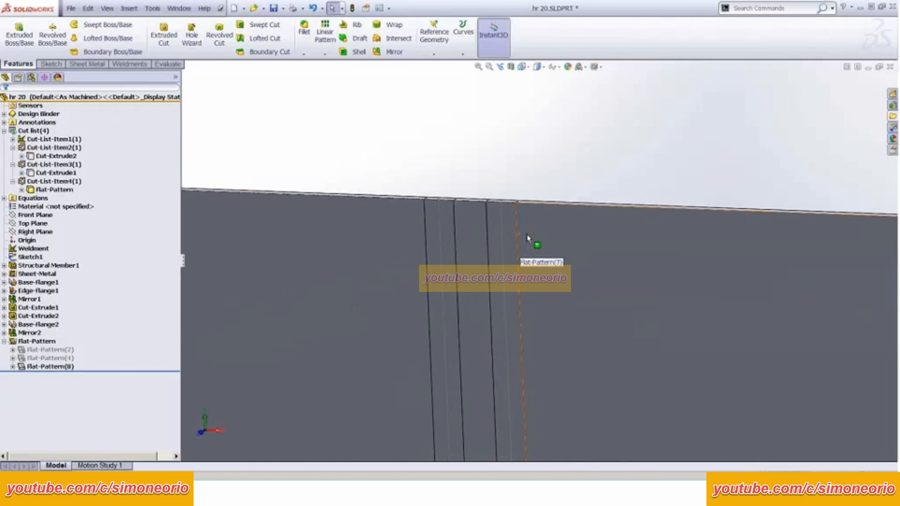
pyautogui.scroll(2, 507, 232)
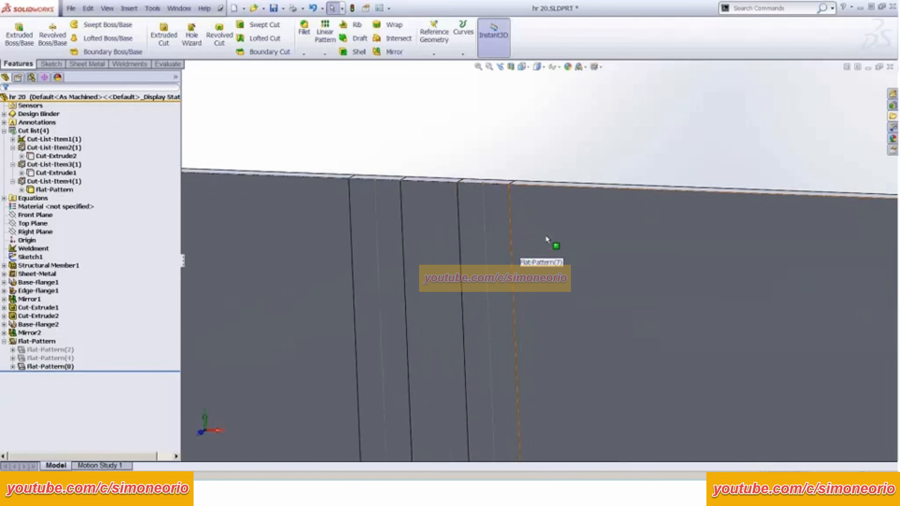
pyautogui.click(553, 241)
pyautogui.scroll(1, 638, 297)
pyautogui.scroll(-2, 457, 292)
pyautogui.click(459, 262)
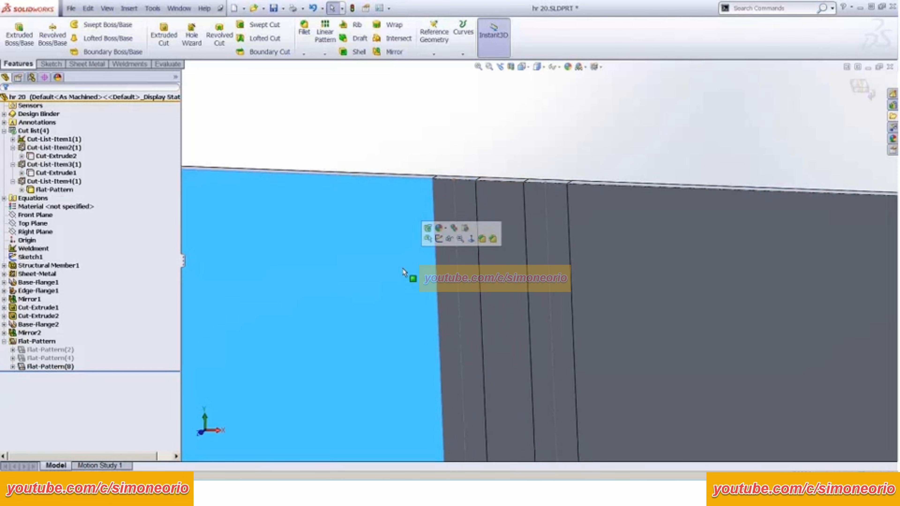
pyautogui.click(404, 269)
pyautogui.click(397, 167)
# Step: Open the merged plate's flat-pattern feature, review its fixed face and Merge faces option, and accept the settings
pyautogui.rightClick(39, 367)
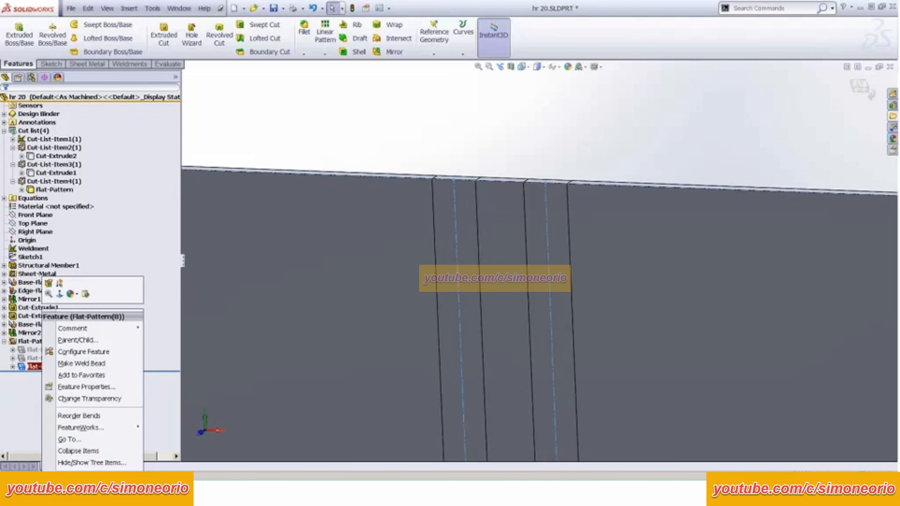
pyautogui.click(48, 283)
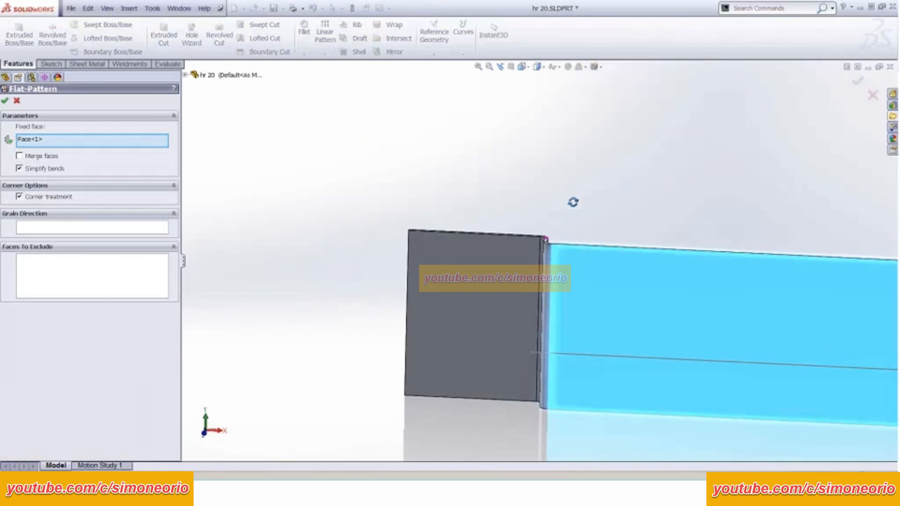
pyautogui.scroll(-5, 553, 191)
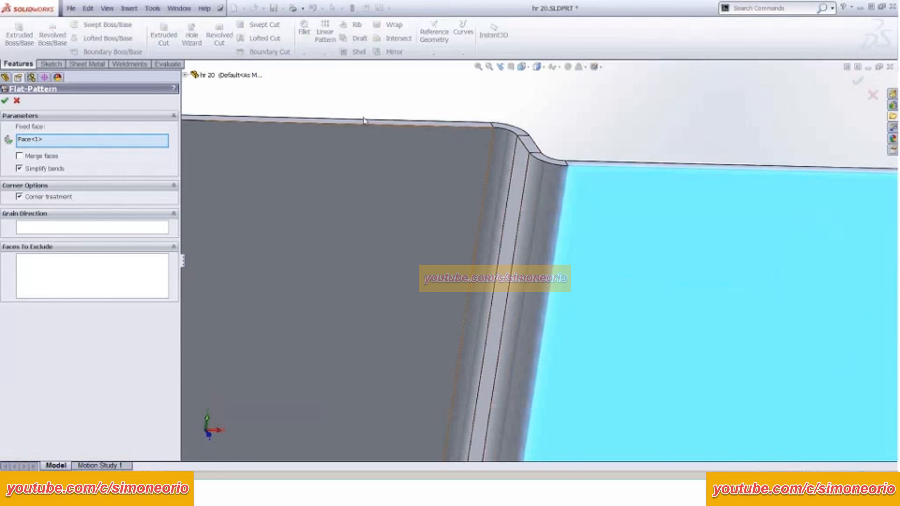
pyautogui.scroll(-5, 331, 198)
pyautogui.scroll(5, 421, 231)
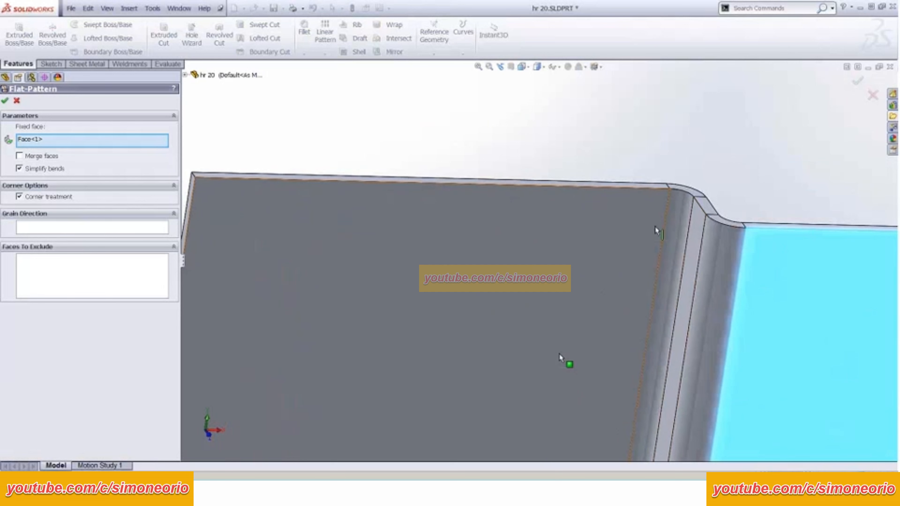
pyautogui.scroll(-2, 569, 304)
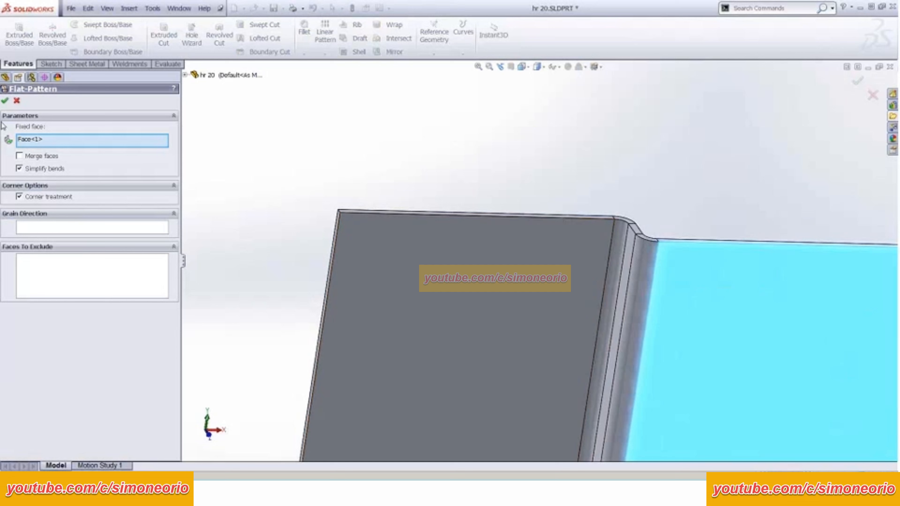
pyautogui.press('Return')
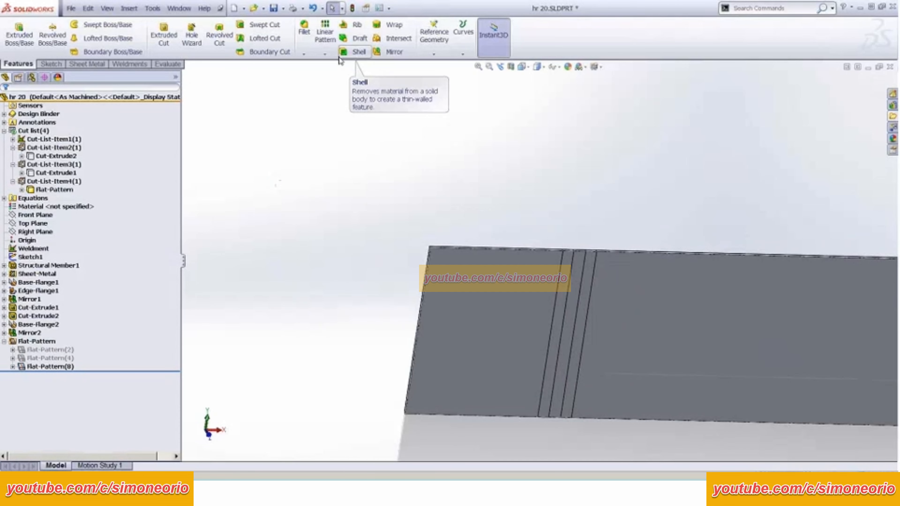
# Step: Turn off the flattened view to return the back plate to its folded state with the complete handrail
pyautogui.scroll(-2, 338, 57)
pyautogui.click(365, 51)
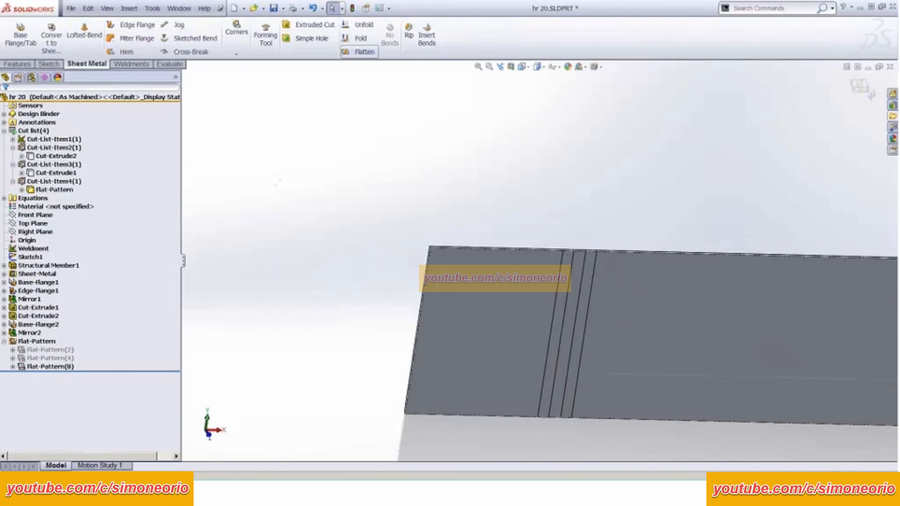
pyautogui.moveTo(706, 286); pyautogui.dragTo(675, 308, button='middle')
pyautogui.scroll(4, 675, 308)
pyautogui.scroll(-3, 713, 283)
pyautogui.scroll(-2, 713, 283)
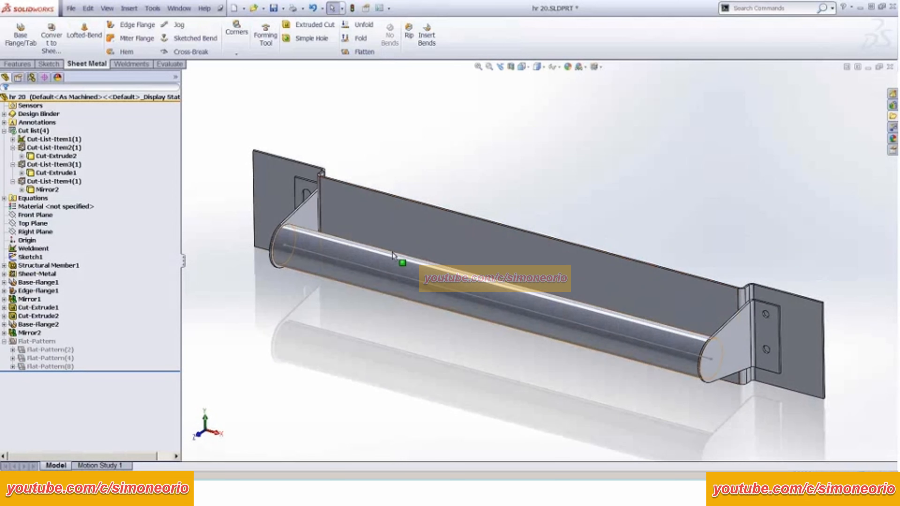
# Step: Collapse Cut-List-Item2, Cut-List-Item3 and Cut-List-Item4 in the cut list
pyautogui.click(13, 147)
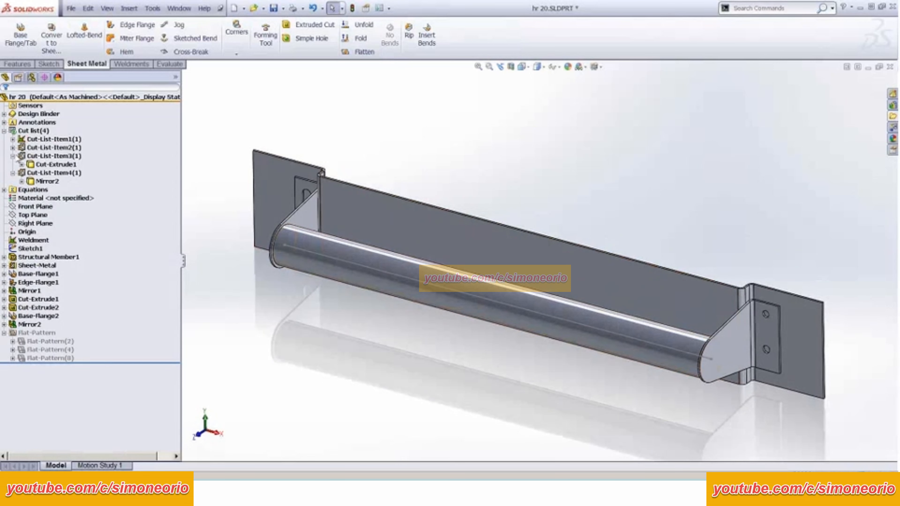
pyautogui.click(12, 156)
pyautogui.click(13, 164)
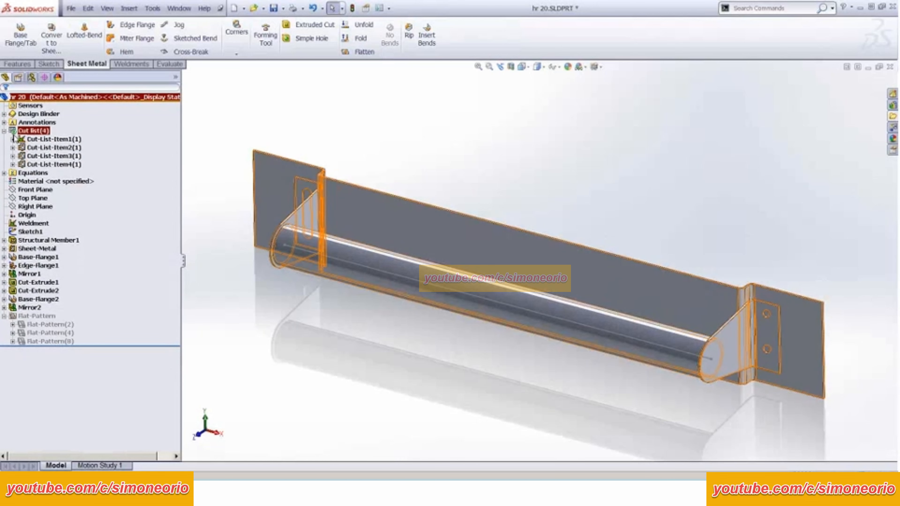
# Step: Assign Copper as the material of the whole handrail part
pyautogui.rightClick(22, 182)
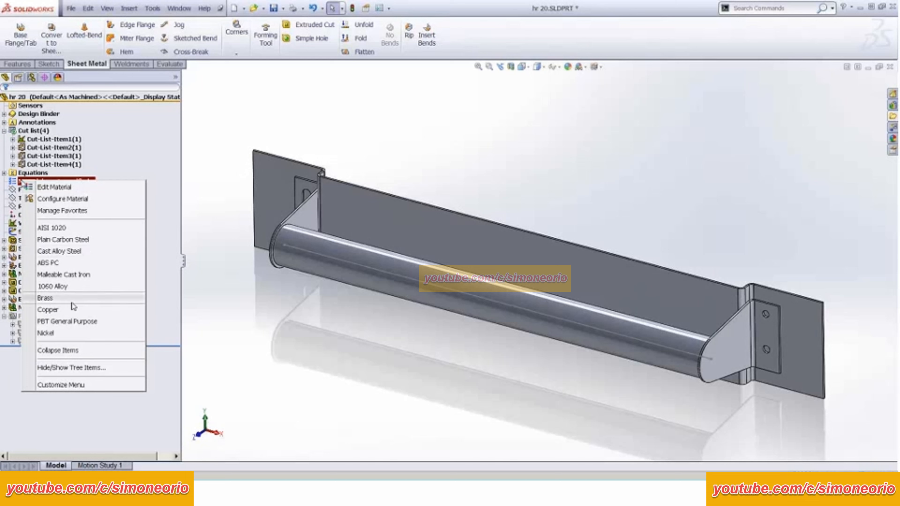
pyautogui.click(47, 310)
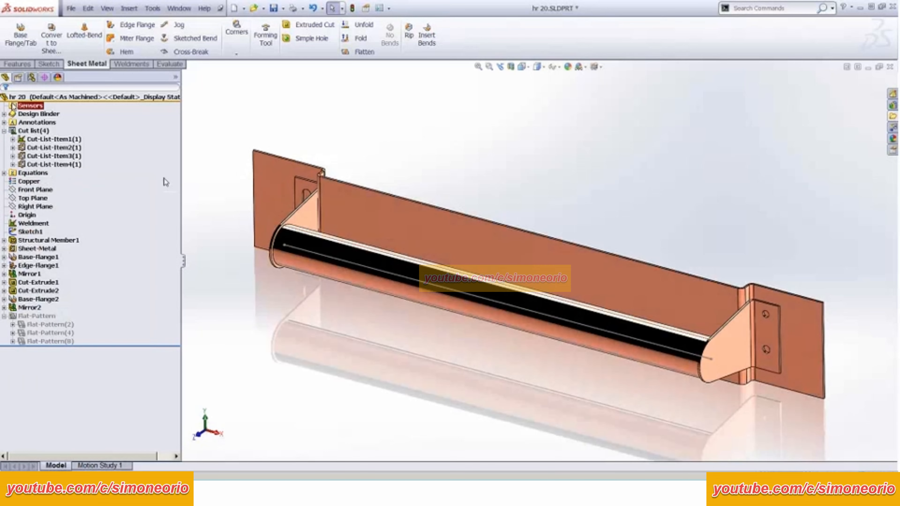
pyautogui.click(31, 158)
pyautogui.click(34, 182)
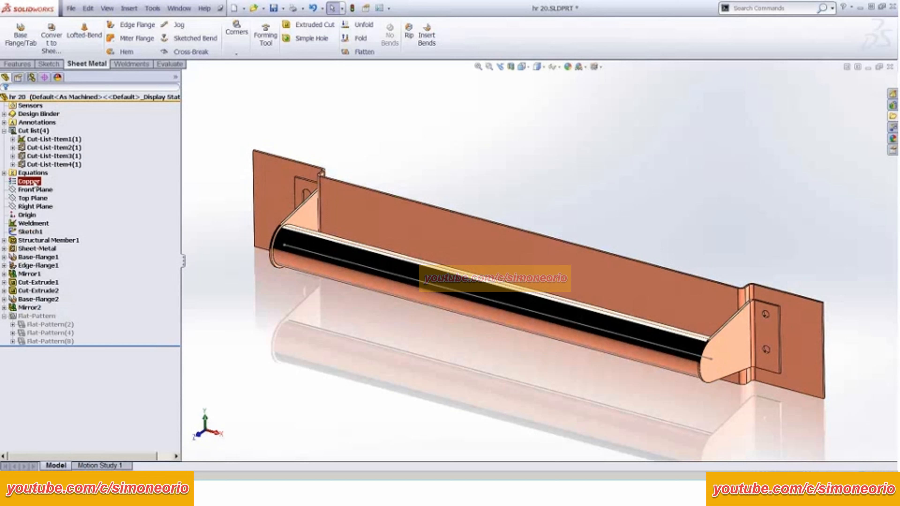
pyautogui.click(706, 246)
# Step: Assign AISI 1020 as the material of only the Mirror2 plate body under Cut-List-Item4
pyautogui.click(60, 164)
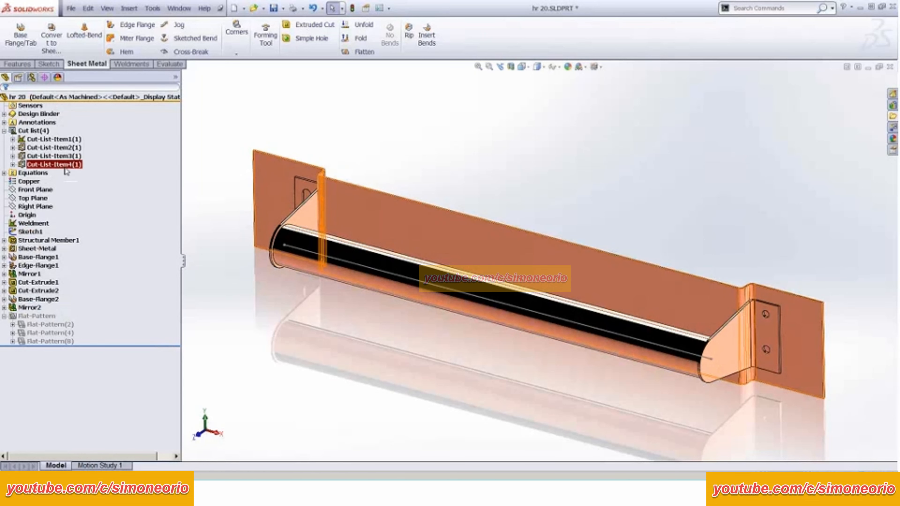
pyautogui.moveTo(291, 146); pyautogui.dragTo(301, 145, button='middle')
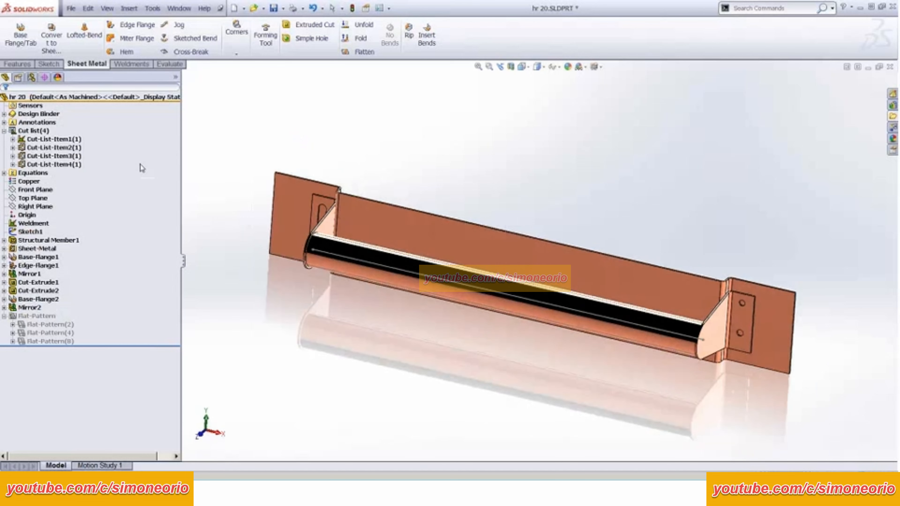
pyautogui.click(13, 165)
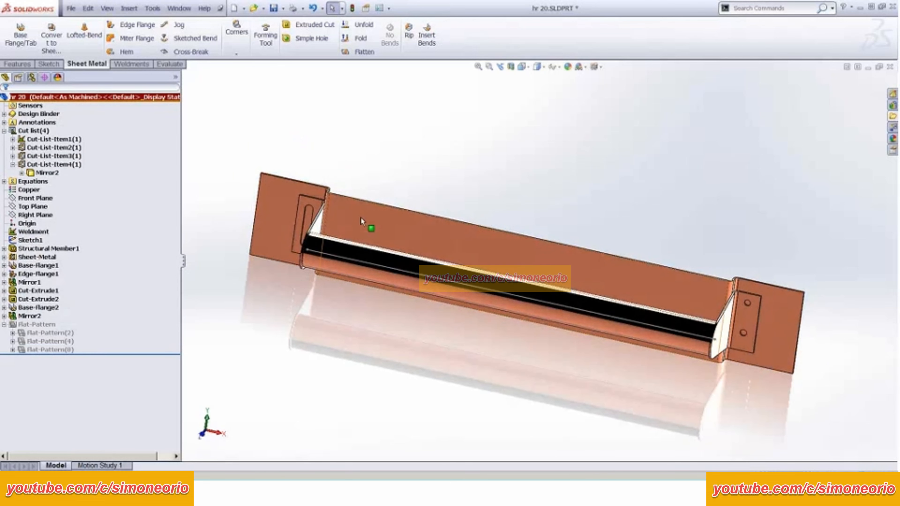
pyautogui.rightClick(42, 173)
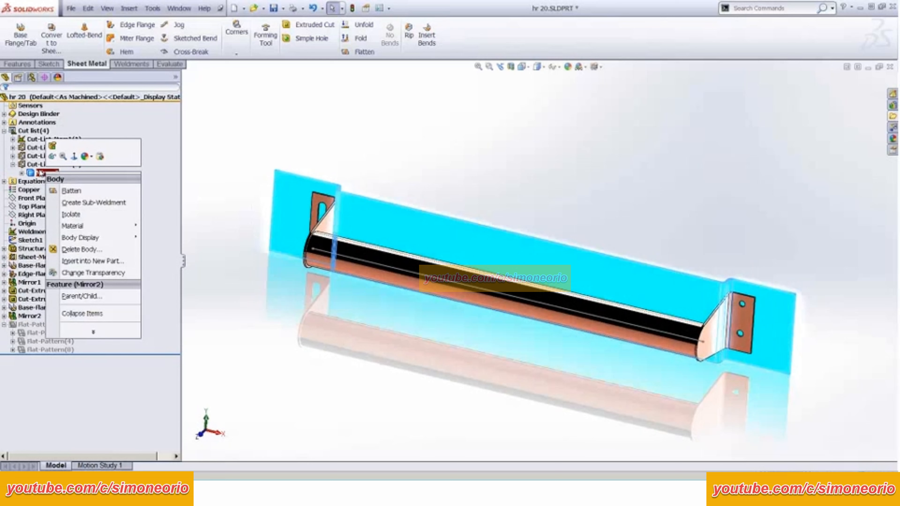
pyautogui.moveTo(70, 227)
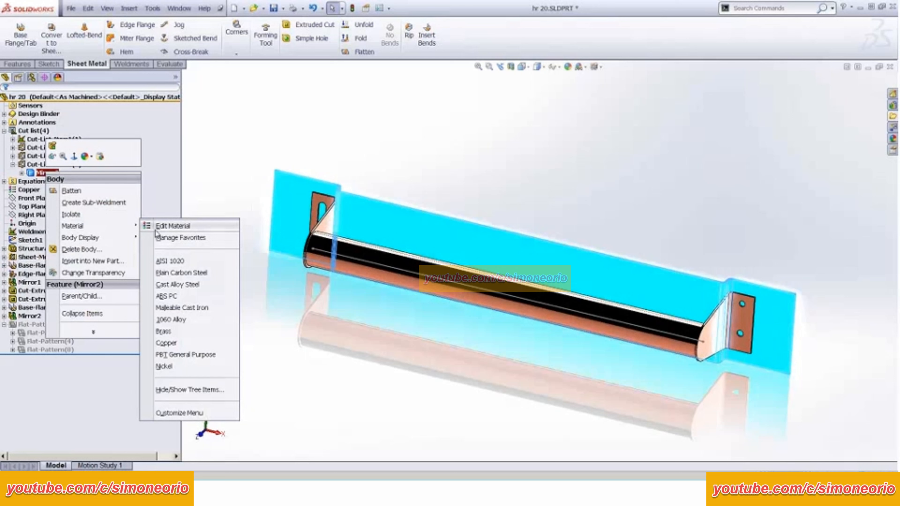
pyautogui.click(169, 261)
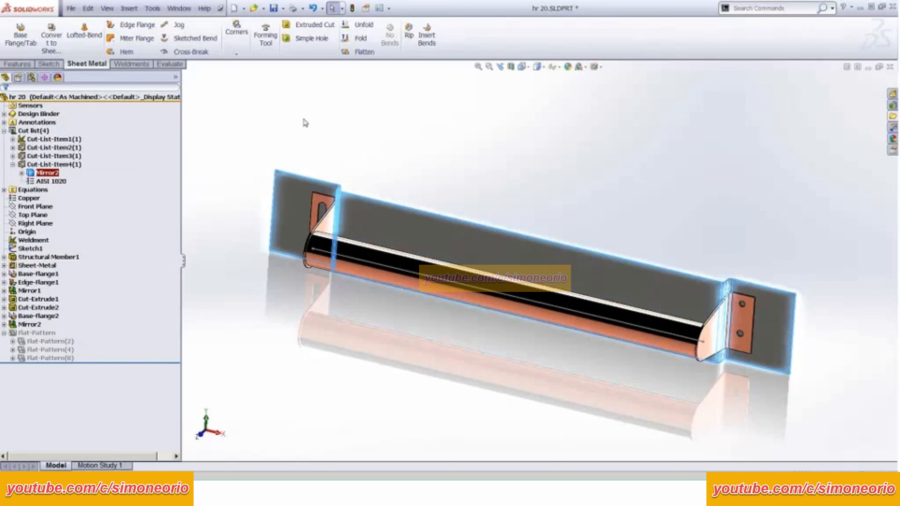
# Step: Compare the plate body's AISI 1020 material entry with the part-level Copper entry in the feature tree
pyautogui.scroll(-1, 383, 321)
pyautogui.moveTo(389, 329); pyautogui.dragTo(432, 315, button='middle')
pyautogui.click(46, 173)
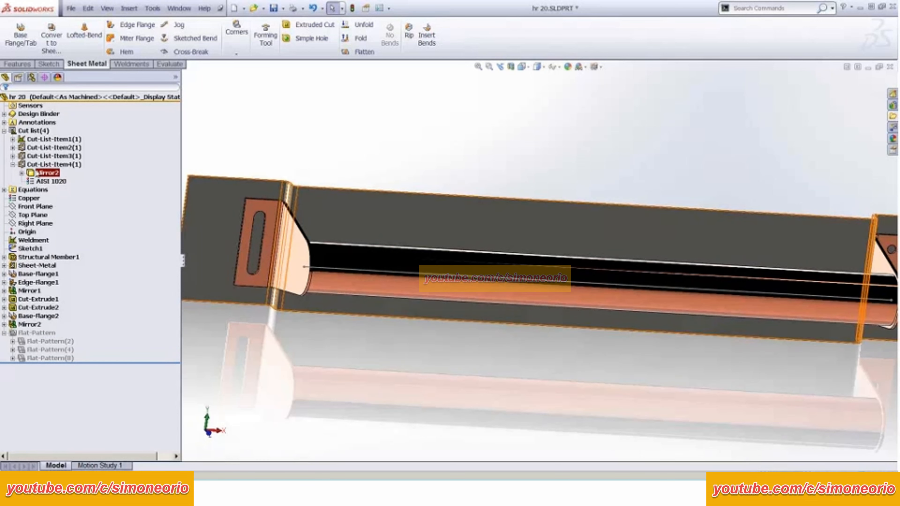
pyautogui.click(46, 190)
pyautogui.click(41, 182)
pyautogui.click(462, 167)
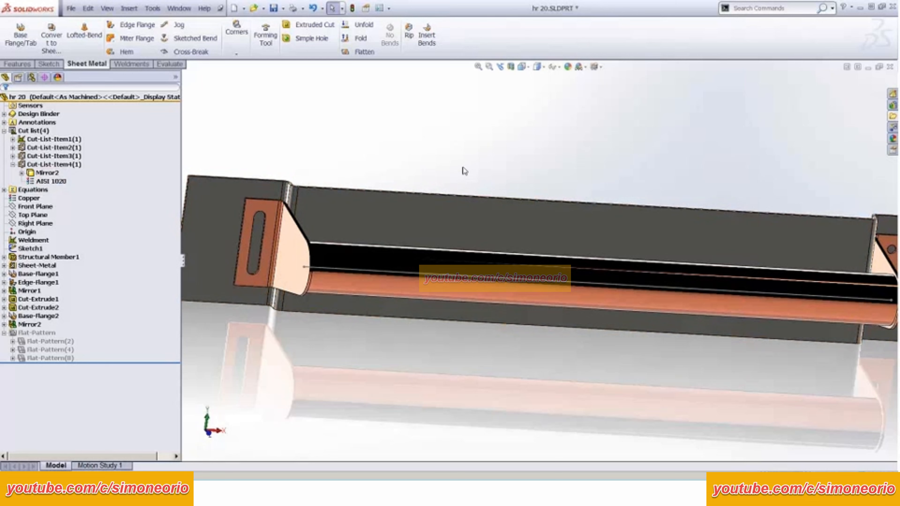
pyautogui.press('f')
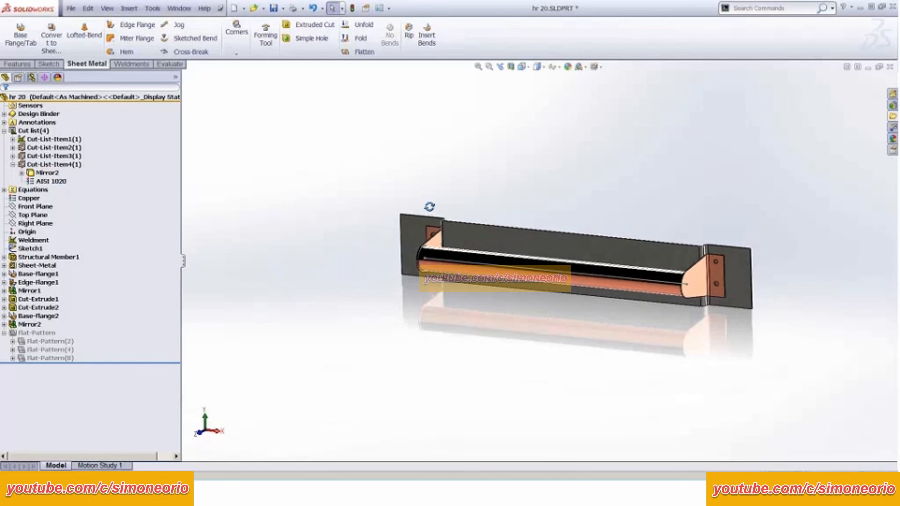
pyautogui.click(41, 182)
pyautogui.click(31, 199)
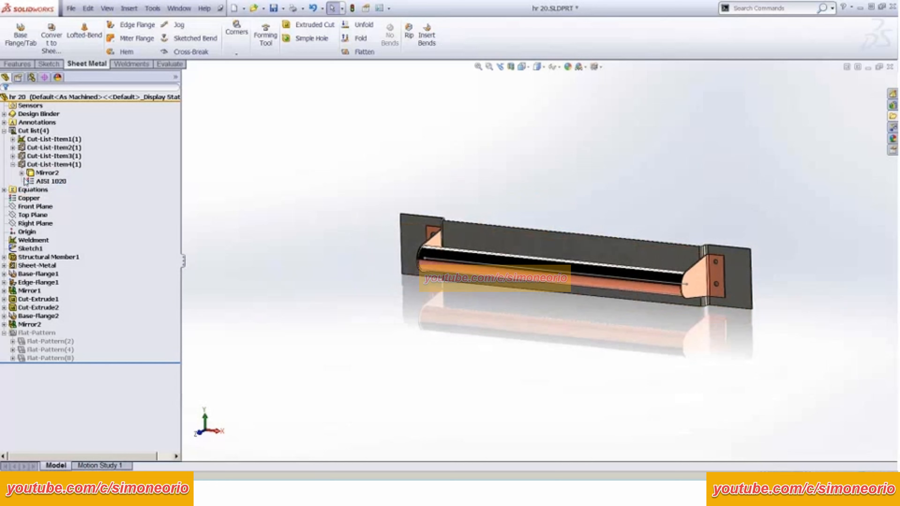
# Step: Examine the steel back plate against the copper tube and brackets from several angles
pyautogui.scroll(-2, 604, 244)
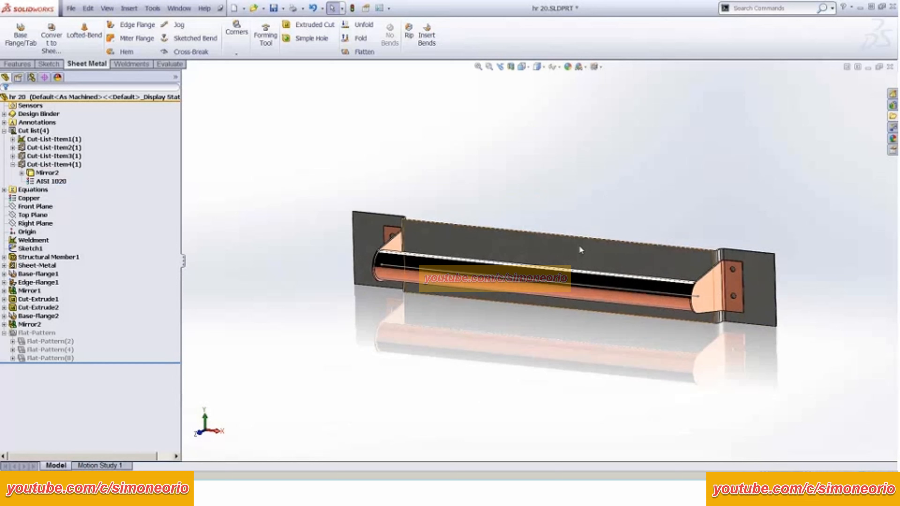
pyautogui.moveTo(579, 248); pyautogui.dragTo(705, 280, button='middle')
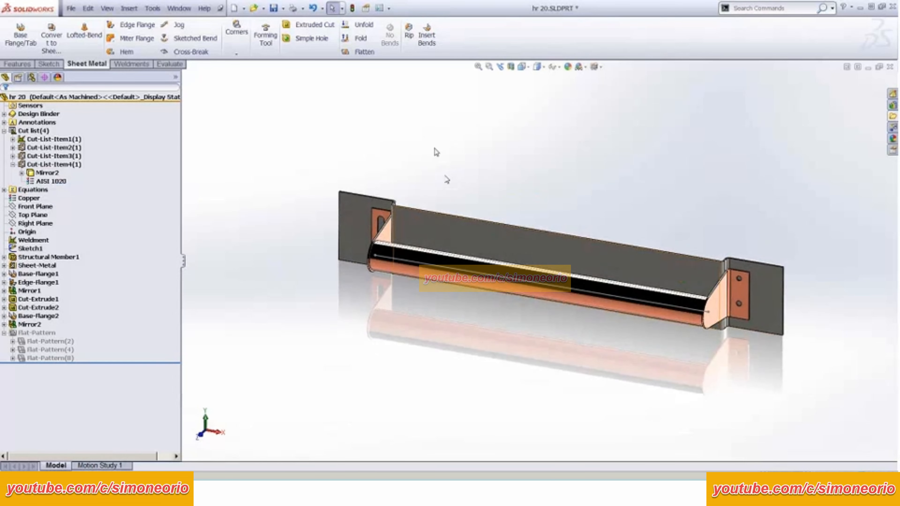
pyautogui.scroll(-3, 774, 318)
pyautogui.scroll(5, 712, 266)
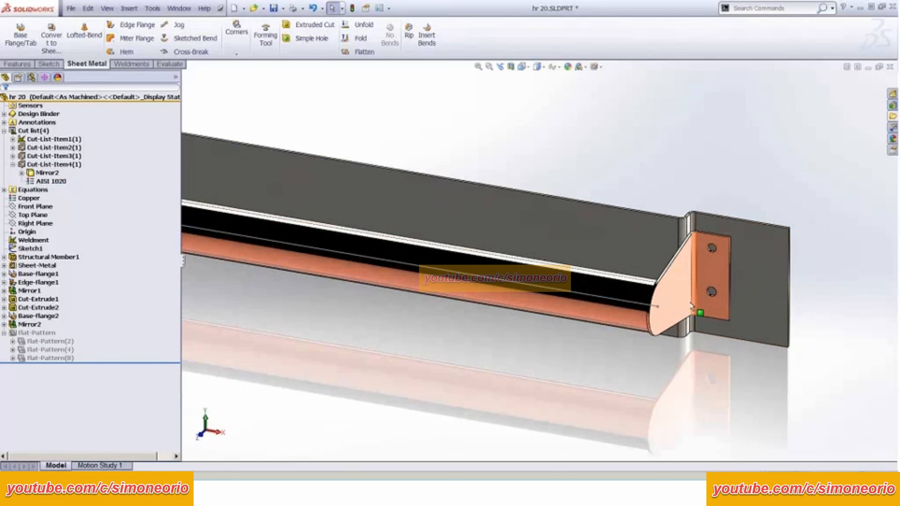
pyautogui.moveTo(432, 262); pyautogui.dragTo(397, 227, button='middle')
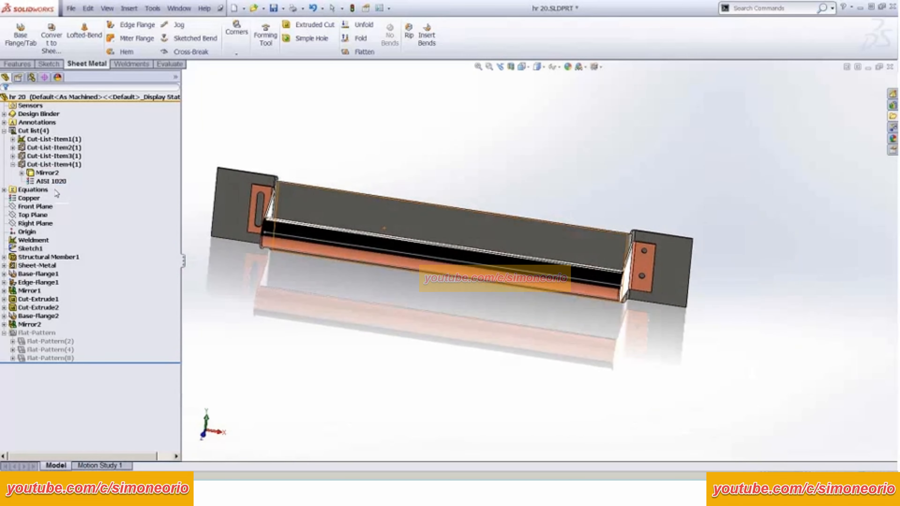
pyautogui.press('Escape')
pyautogui.moveTo(282, 204); pyautogui.dragTo(301, 202, button='middle')
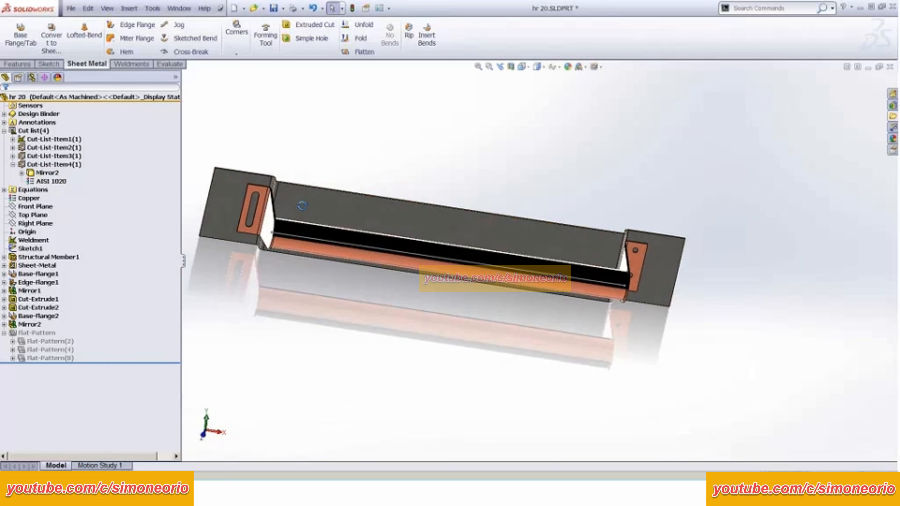
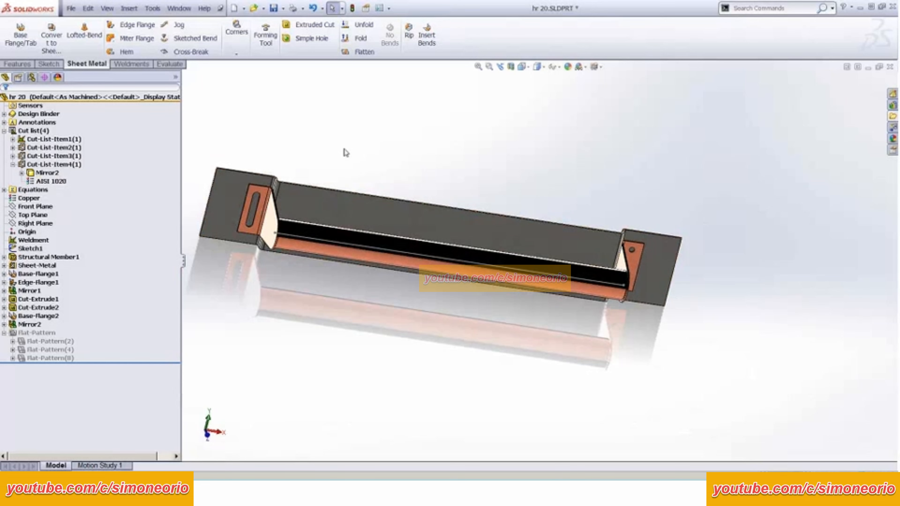
pyautogui.moveTo(346, 148)
pyautogui.mouseDown(button='middle')
pyautogui.moveTo(368, 158)
pyautogui.moveTo(362, 154)
pyautogui.mouseUp(button='middle')
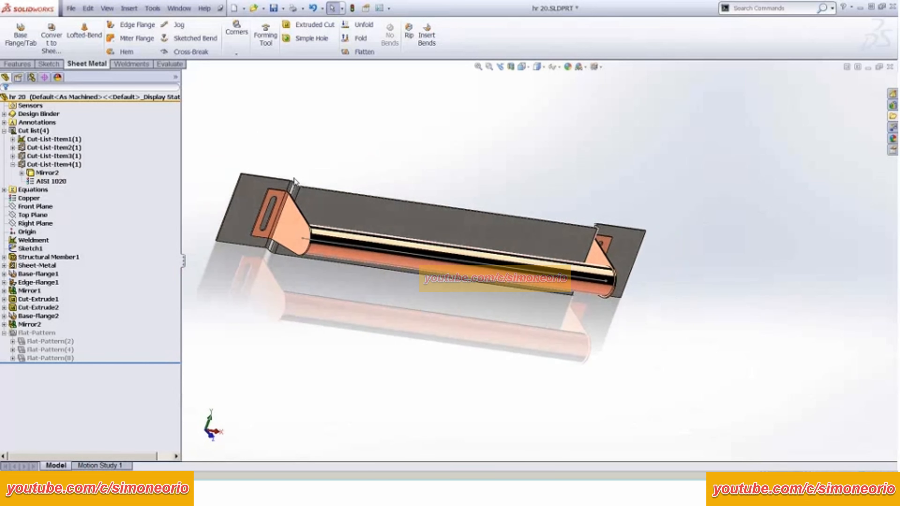
# Step: Assign Nickel as the material of only the Cut-Extrude1 slotted bracket body under Cut-List-Item3
pyautogui.scroll(-2, 203, 186)
pyautogui.click(49, 157)
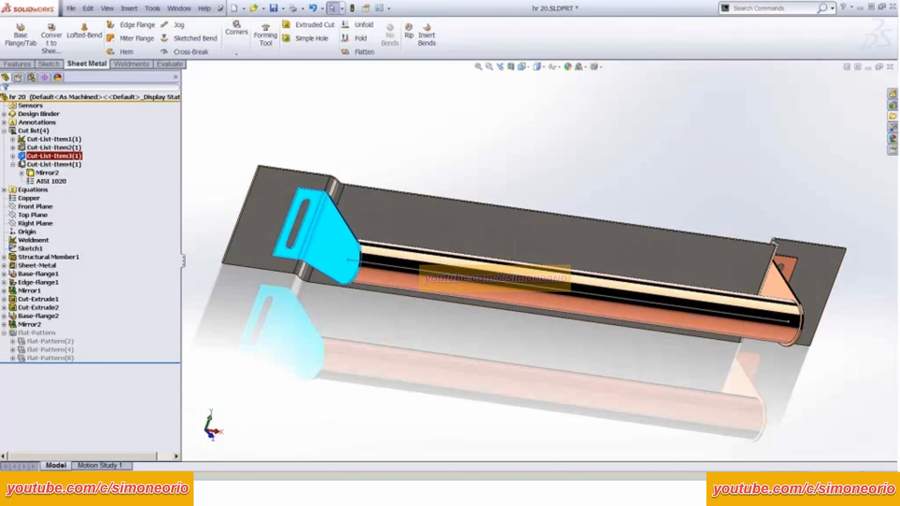
pyautogui.click(13, 156)
pyautogui.click(56, 164)
pyautogui.rightClick(53, 164)
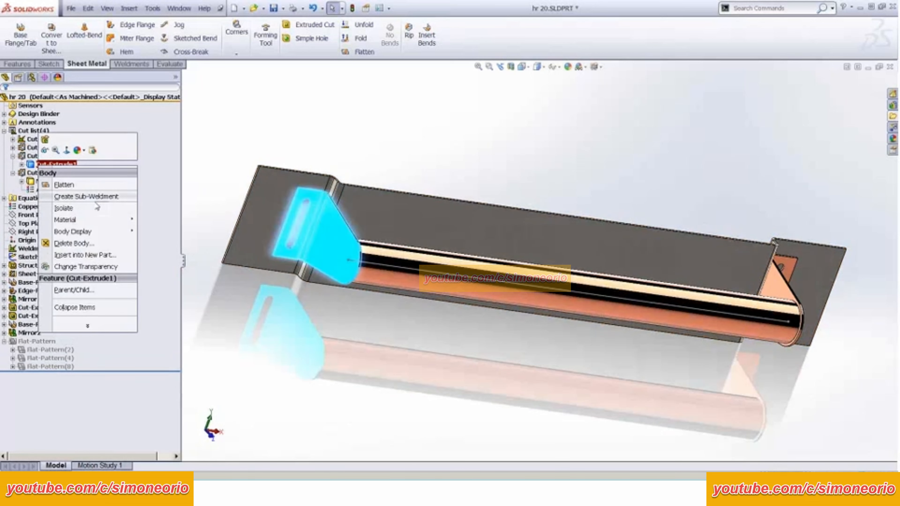
pyautogui.moveTo(102, 220)
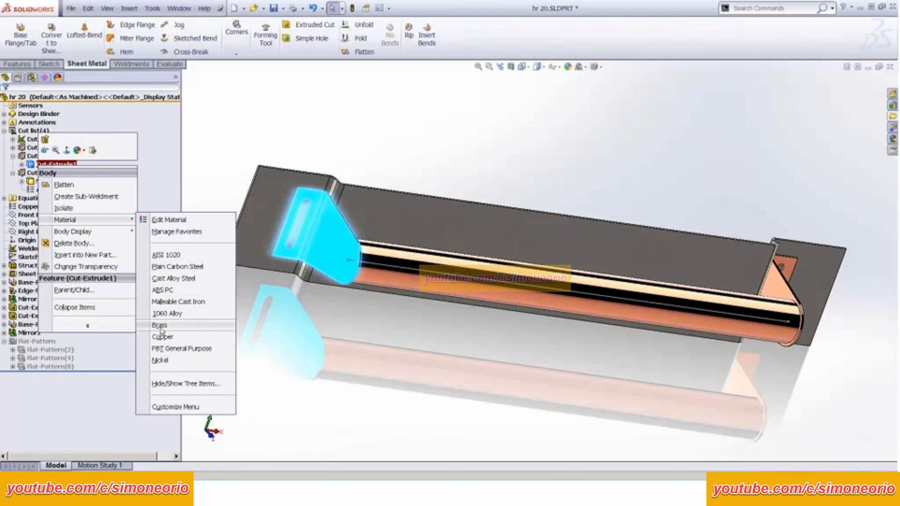
pyautogui.click(159, 360)
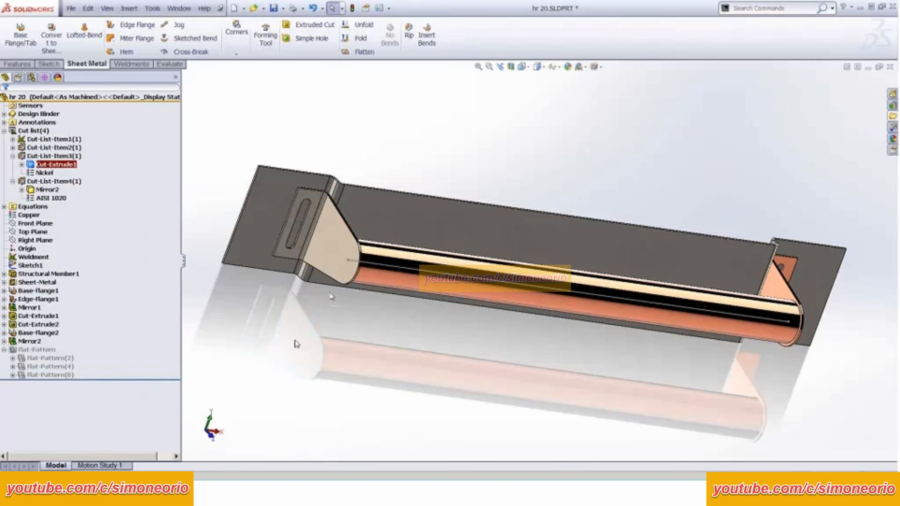
pyautogui.scroll(-3, 291, 249)
pyautogui.moveTo(291, 249); pyautogui.dragTo(293, 277, button='middle')
pyautogui.click(324, 351)
pyautogui.scroll(2, 324, 349)
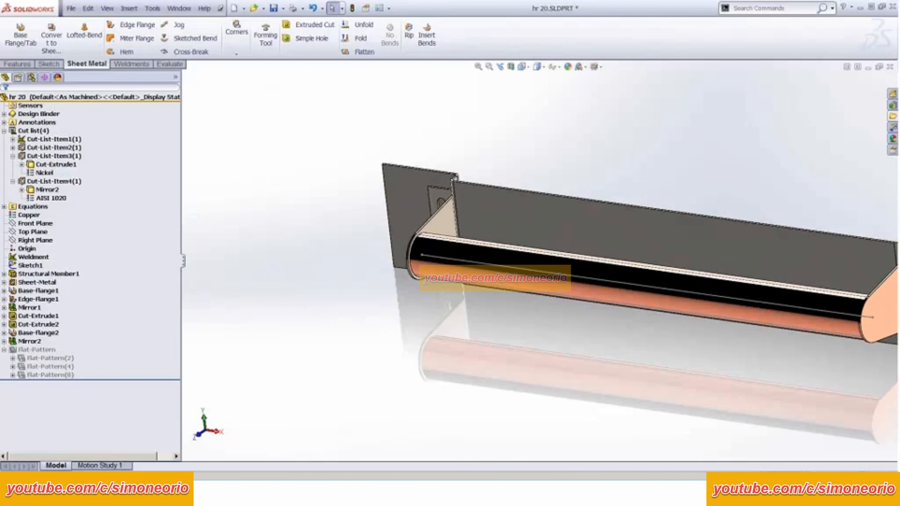
pyautogui.click(13, 156)
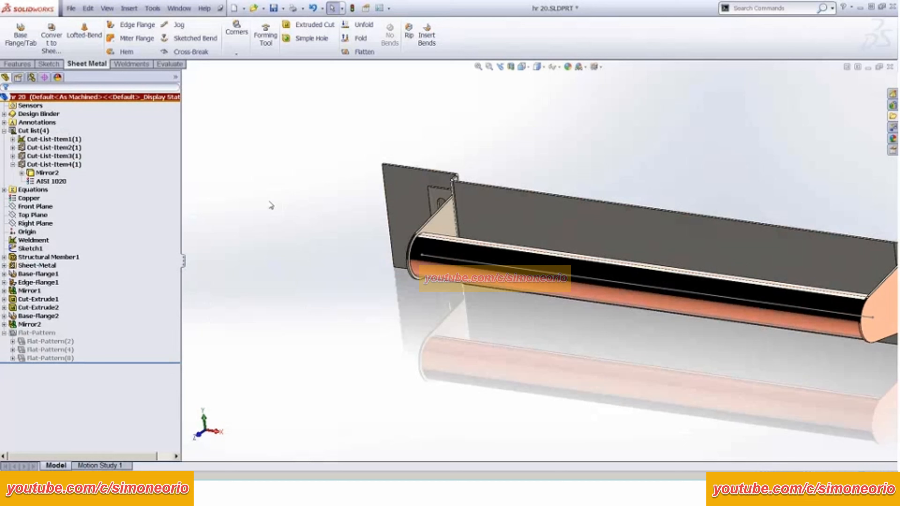
# Step: Set the body display of the Mirror2 back plate under Cut-List-Item4 to Hidden Lines Removed
pyautogui.rightClick(47, 174)
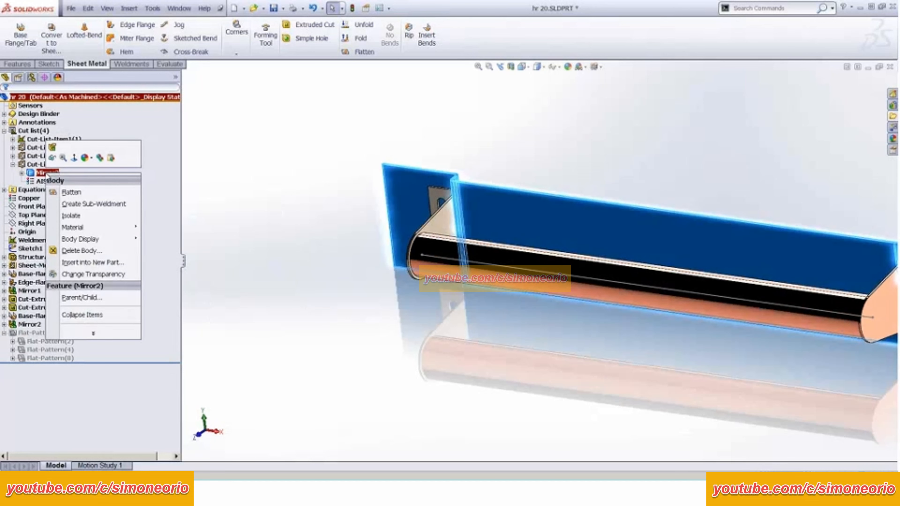
pyautogui.moveTo(69, 228)
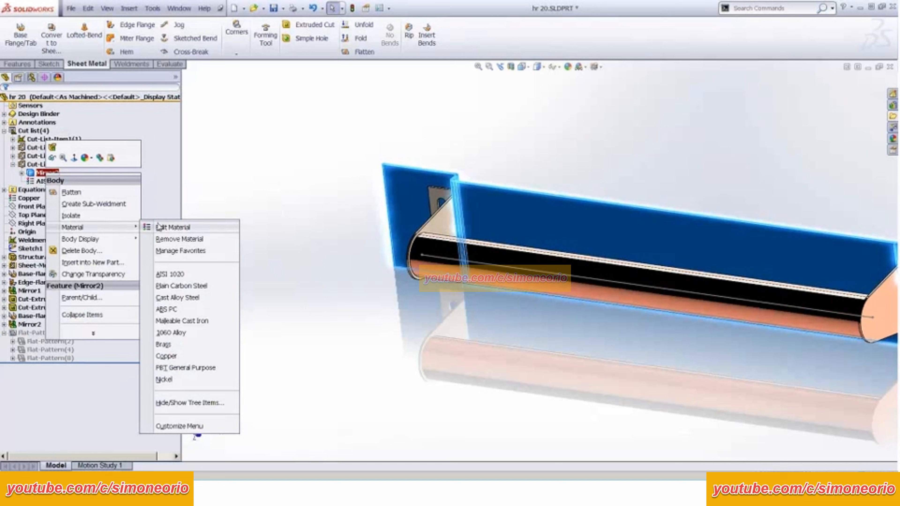
pyautogui.click(162, 177)
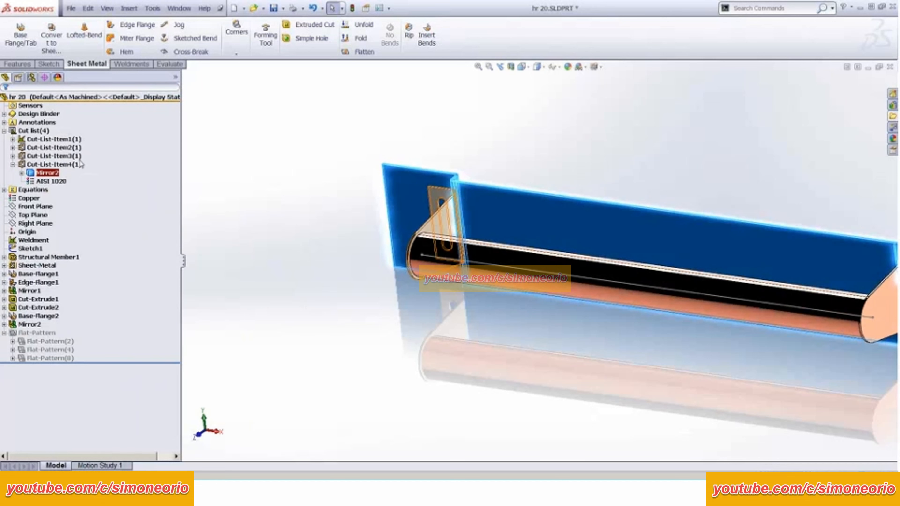
pyautogui.rightClick(49, 176)
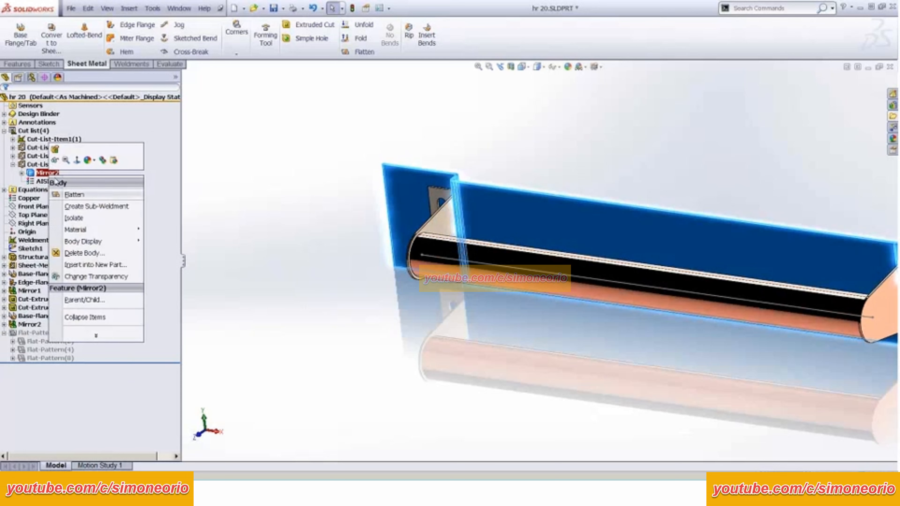
pyautogui.moveTo(102, 244)
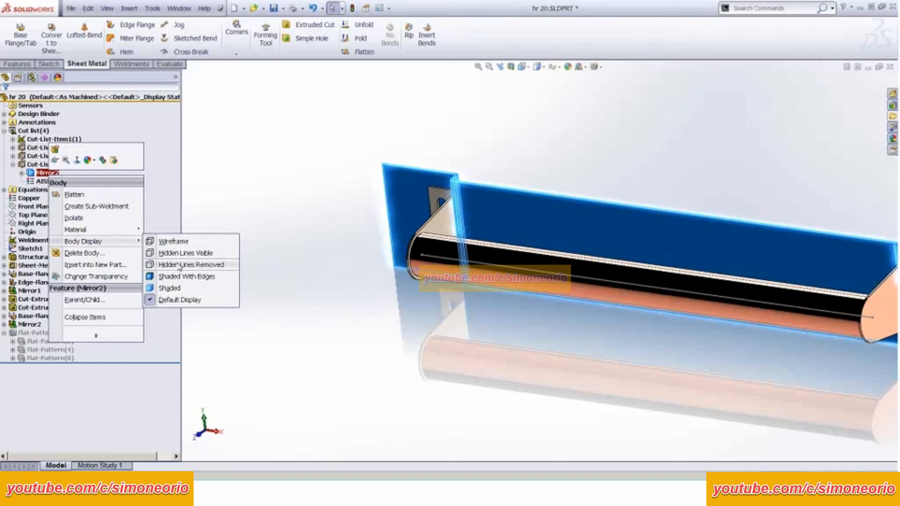
pyautogui.click(178, 266)
pyautogui.moveTo(407, 241); pyautogui.dragTo(513, 254, button='middle')
# Step: Show the display pane beside the feature tree and return the Mirror2 plate body to Default Display
pyautogui.click(176, 76)
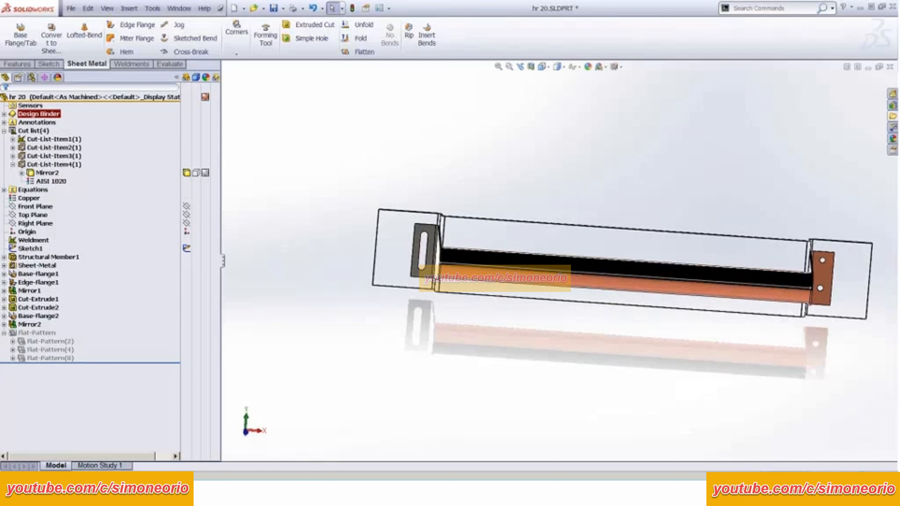
pyautogui.moveTo(220, 117); pyautogui.dragTo(163, 117)
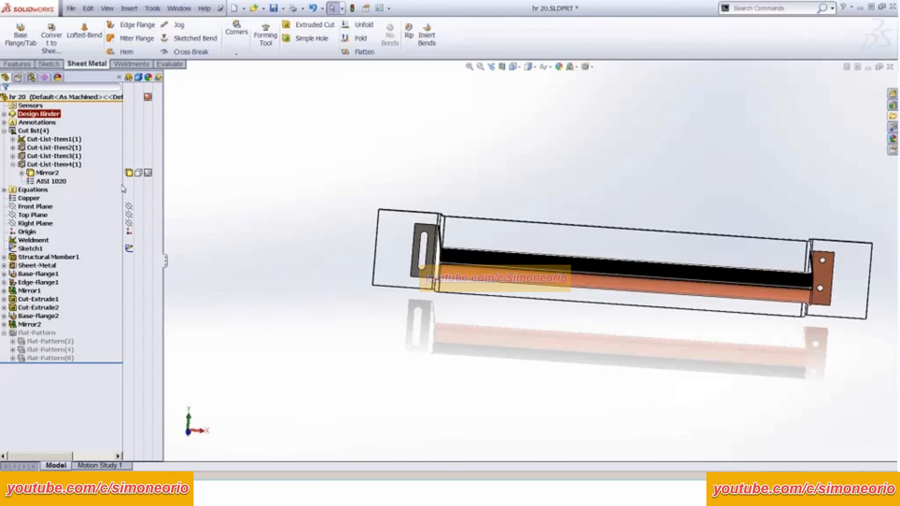
pyautogui.click(129, 175)
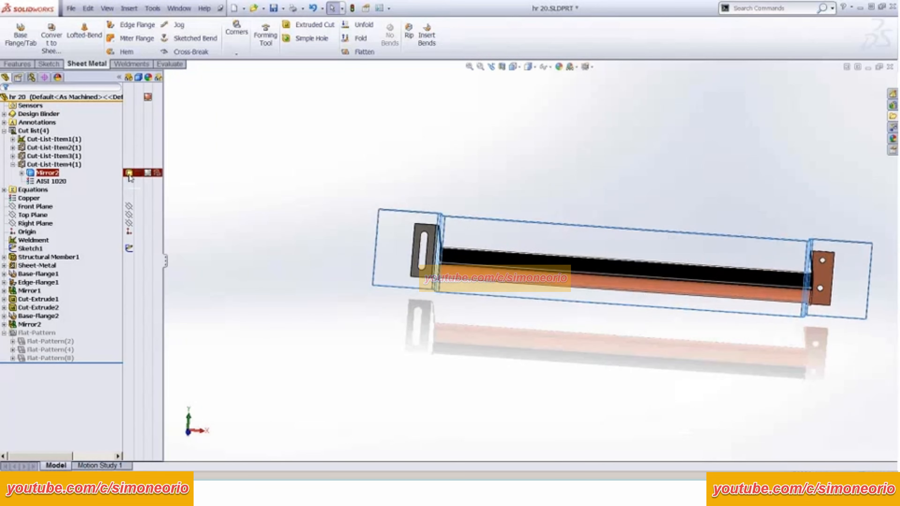
pyautogui.click(156, 174)
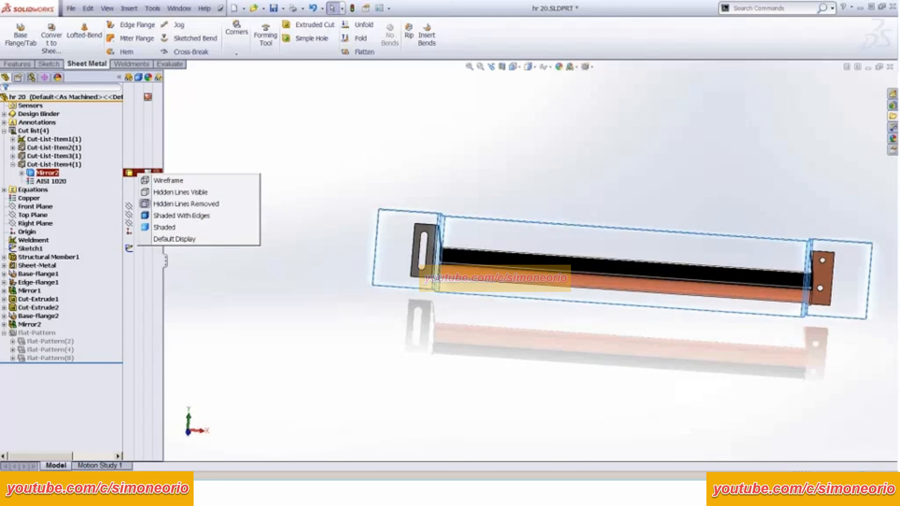
pyautogui.click(173, 239)
# Step: Expand the remaining cut list items and set the Structural Member1 tube body's display to Shaded With Edges
pyautogui.click(13, 156)
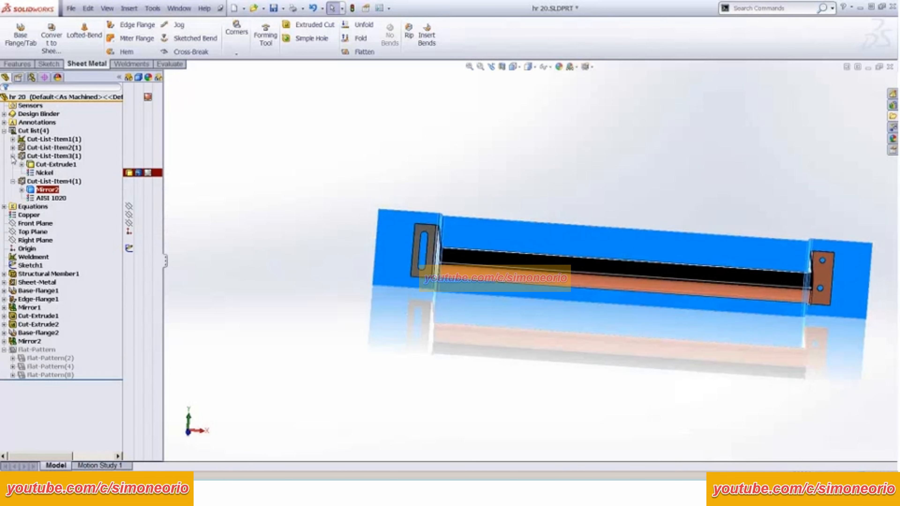
pyautogui.click(12, 147)
pyautogui.click(13, 139)
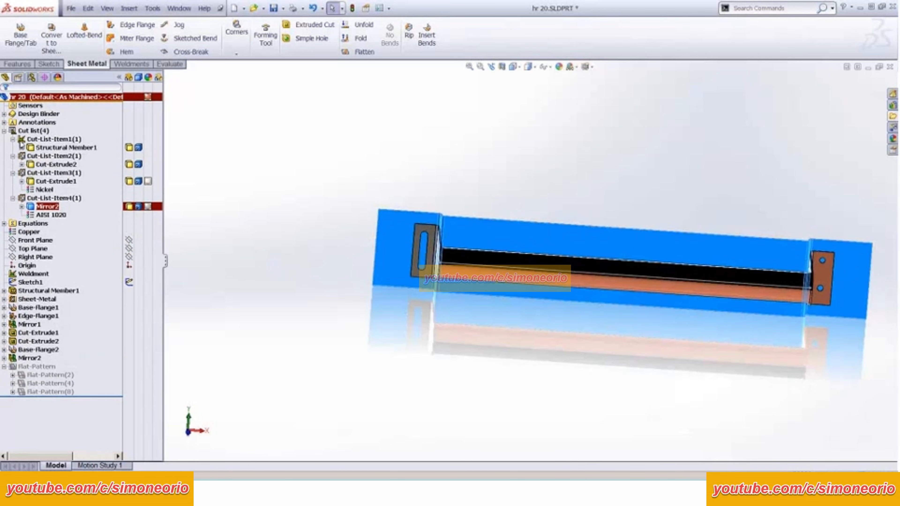
pyautogui.click(138, 156)
pyautogui.click(138, 147)
pyautogui.click(139, 148)
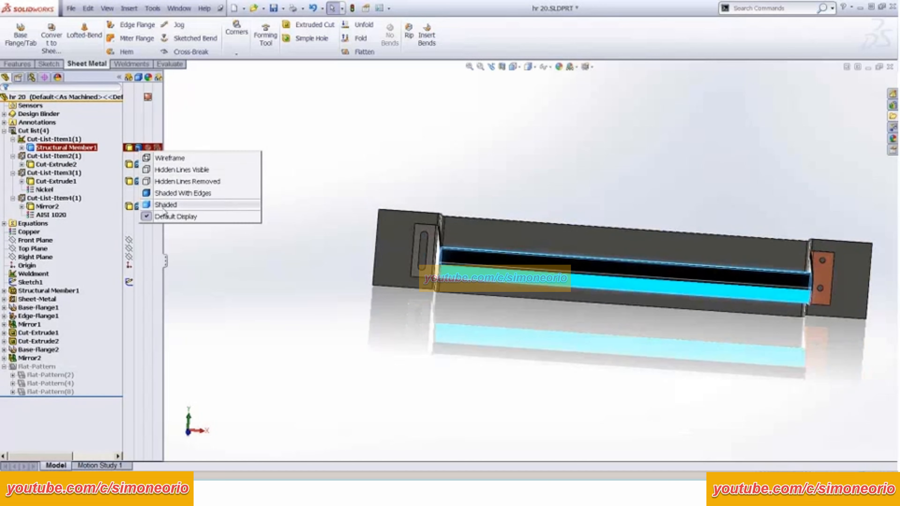
pyautogui.click(182, 193)
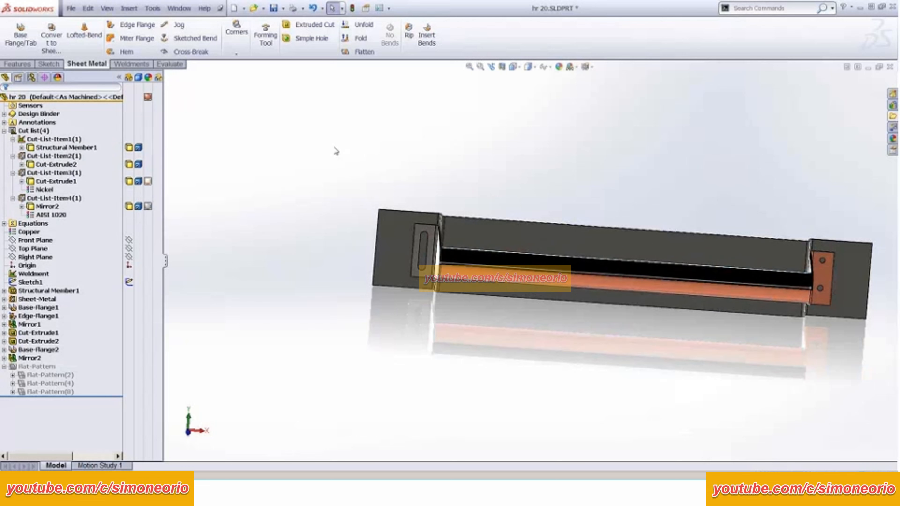
pyautogui.scroll(2, 429, 217)
pyautogui.moveTo(464, 218); pyautogui.dragTo(447, 215, button='middle')
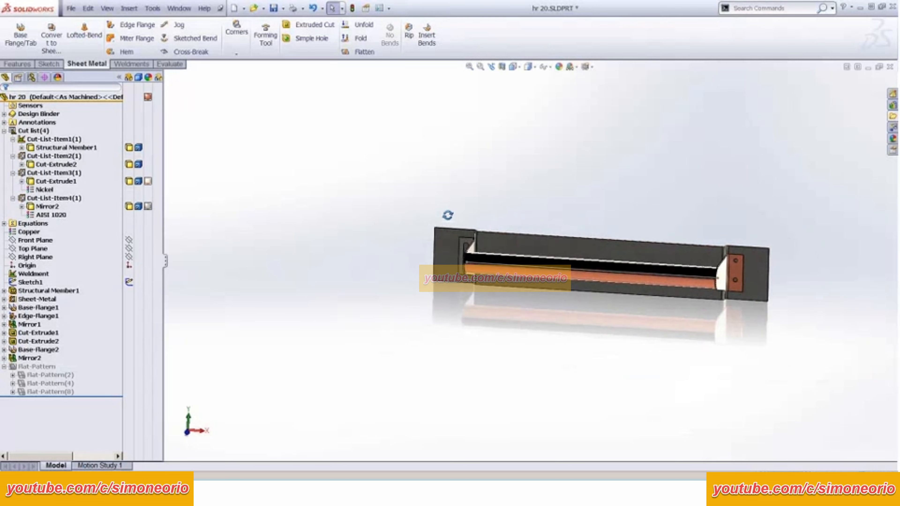
pyautogui.scroll(-1, 448, 215)
pyautogui.moveTo(831, 229); pyautogui.dragTo(825, 246, button='middle')
pyautogui.scroll(-1, 849, 317)
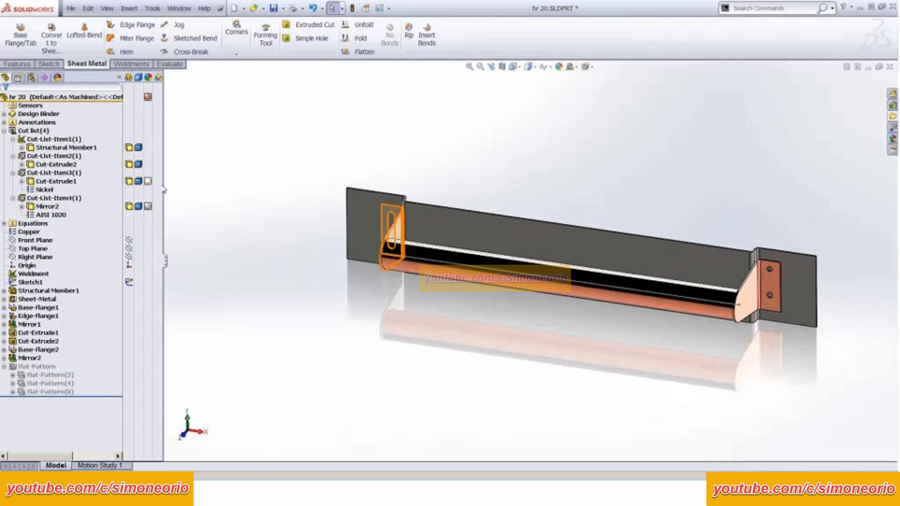
# Step: Make the Cut-Extrude1 slotted bracket body transparent for inspection, and turn its transparency off again
pyautogui.click(155, 181)
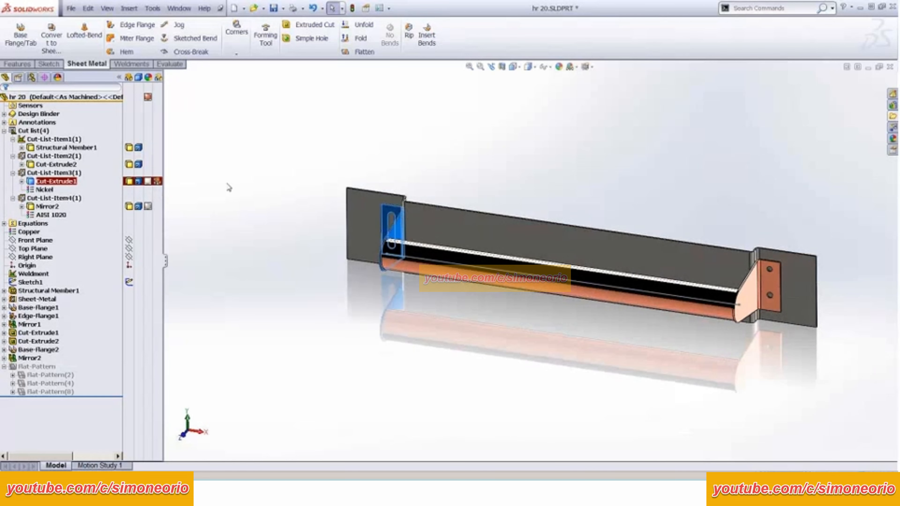
pyautogui.click(300, 185)
pyautogui.moveTo(347, 182); pyautogui.dragTo(397, 196, button='middle')
pyautogui.scroll(-5, 425, 248)
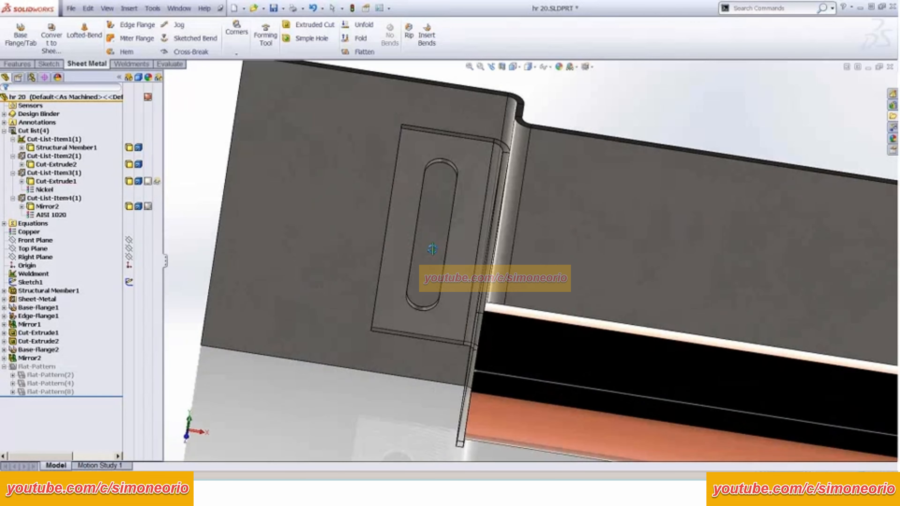
pyautogui.scroll(5, 448, 270)
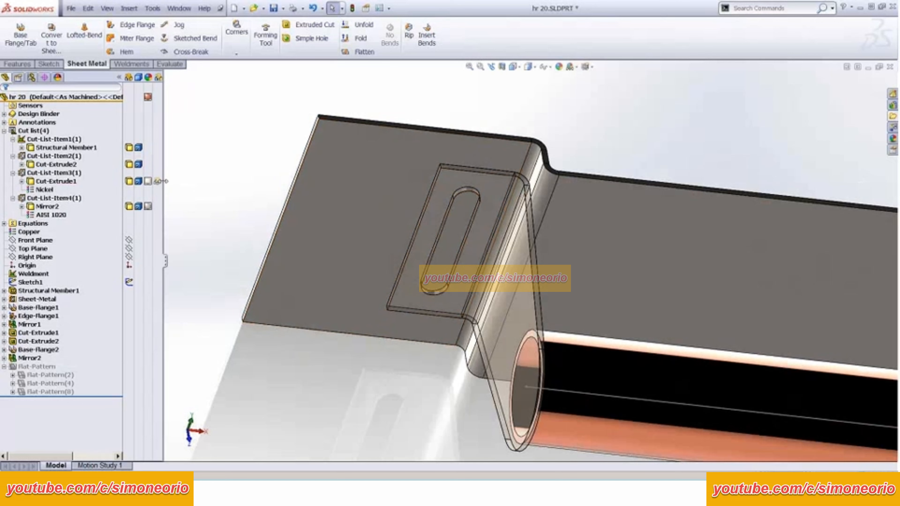
pyautogui.scroll(5, 545, 264)
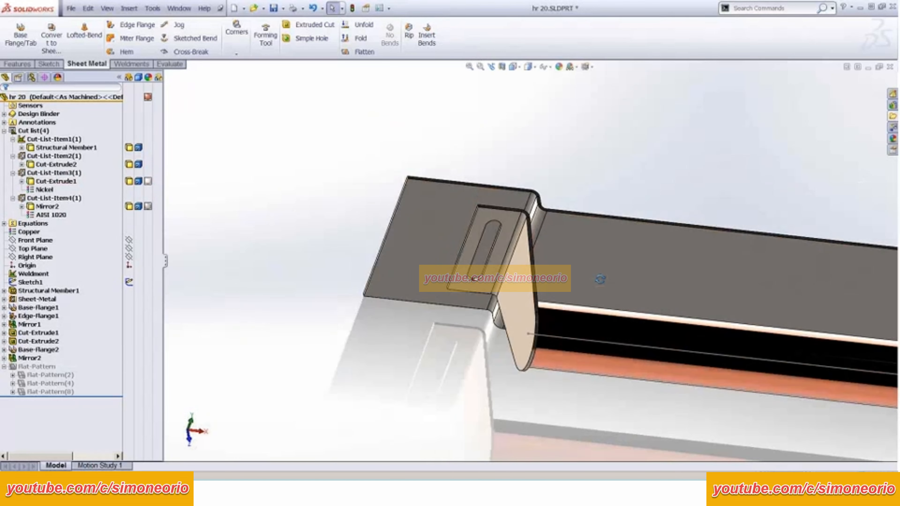
pyautogui.moveTo(606, 269); pyautogui.dragTo(473, 237, button='middle')
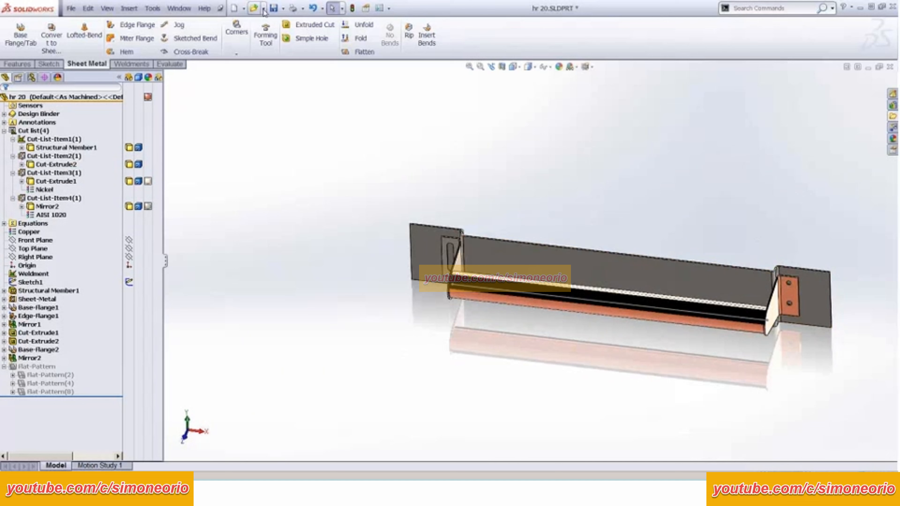
# Step: Save the part and collapse all four cut list items in the feature tree
pyautogui.rightClick(32, 132)
pyautogui.click(75, 228)
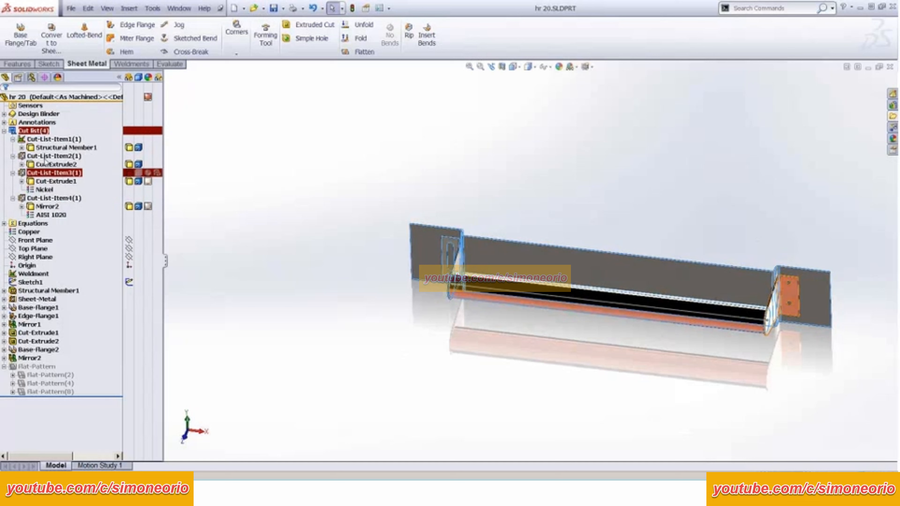
pyautogui.click(13, 139)
pyautogui.click(13, 147)
pyautogui.click(13, 156)
pyautogui.click(12, 164)
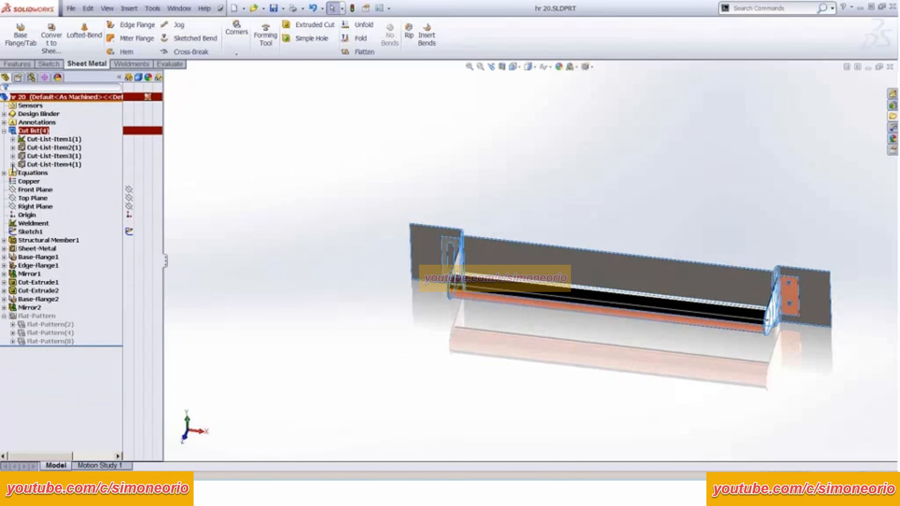
# Step: Open the cut list properties and review the material, mass and sheet metal data of Cut-List-Item3 and Cut-List-Item4
pyautogui.rightClick(36, 157)
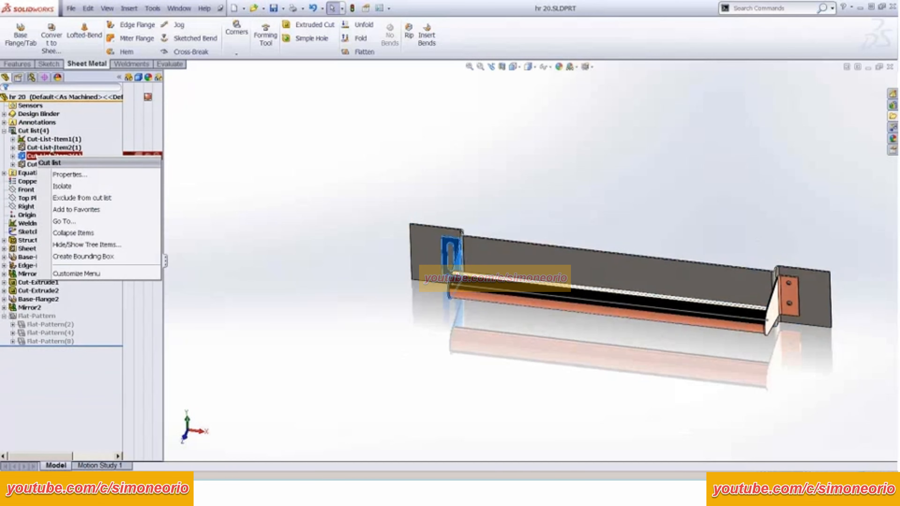
pyautogui.click(67, 177)
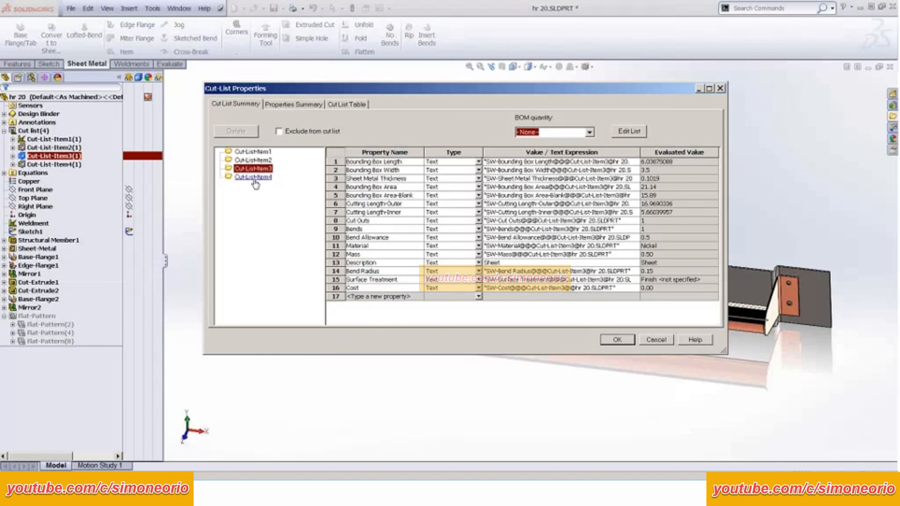
pyautogui.click(253, 178)
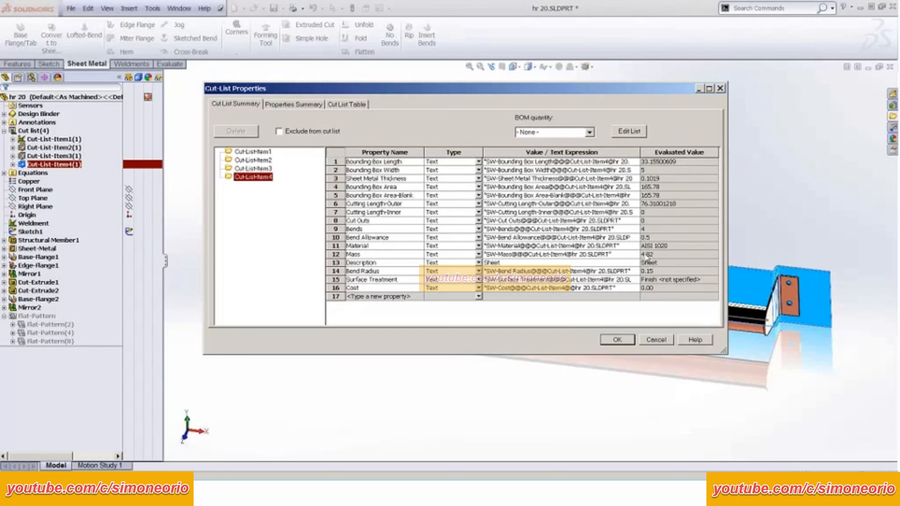
# Step: Set the Description property of Cut-List-Item4 to BACKSTOPWLD
pyautogui.click(497, 264)
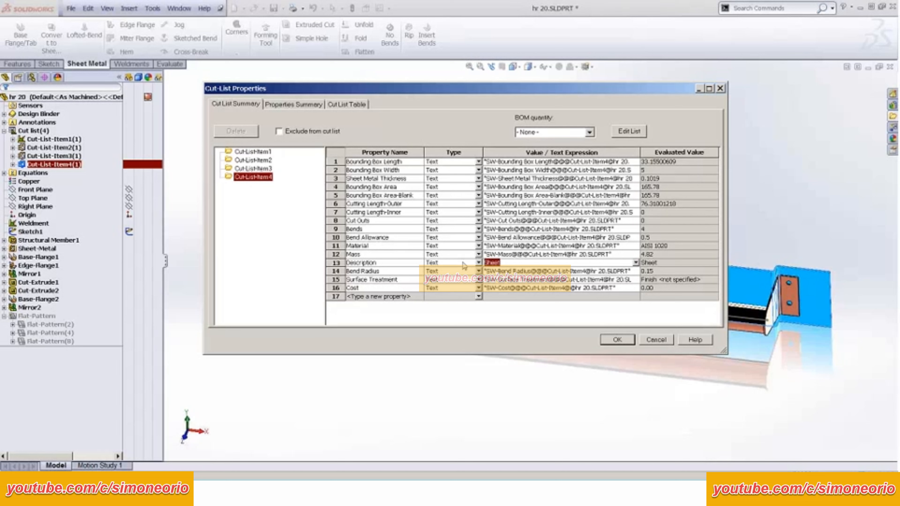
pyautogui.write('ba')
pyautogui.press('BackSpace')
pyautogui.press('BackSpace')
pyautogui.write('BAC')
pyautogui.write('KSTOP')
pyautogui.write('WLD')
# Step: Display the properties of Cut-List-Item3 and move the dialog clear of the model to identify the matching bracket body
pyautogui.click(253, 168)
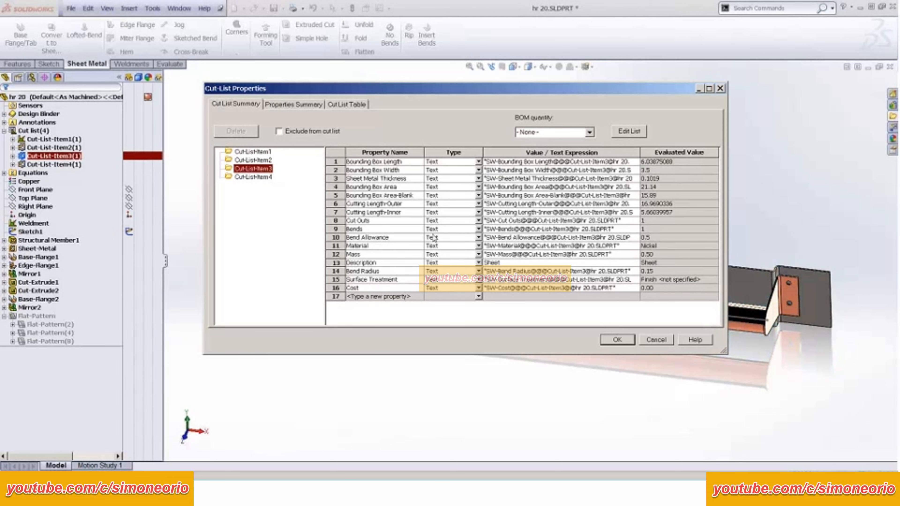
pyautogui.moveTo(354, 88); pyautogui.dragTo(283, 317)
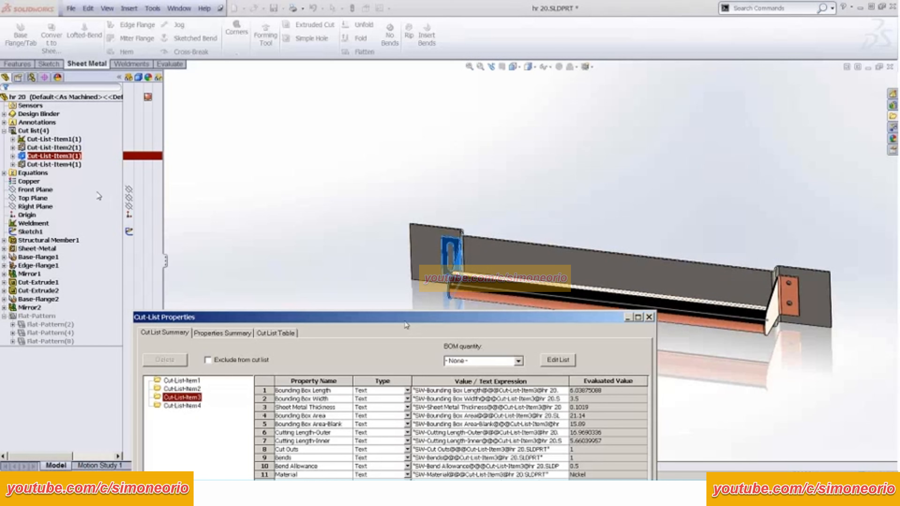
pyautogui.click(181, 398)
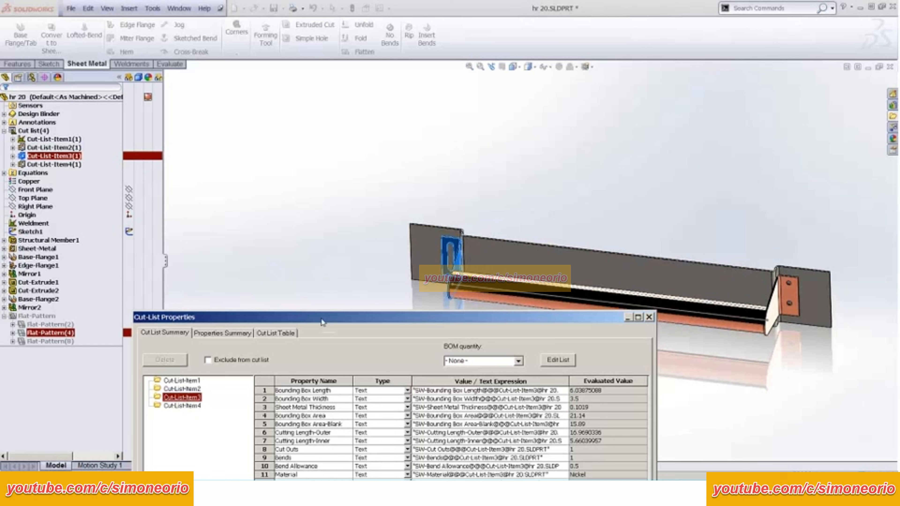
# Step: Set the Description property of Cut-List-Item3 to BRACKET LEFT WLD
pyautogui.moveTo(329, 193); pyautogui.dragTo(284, 76)
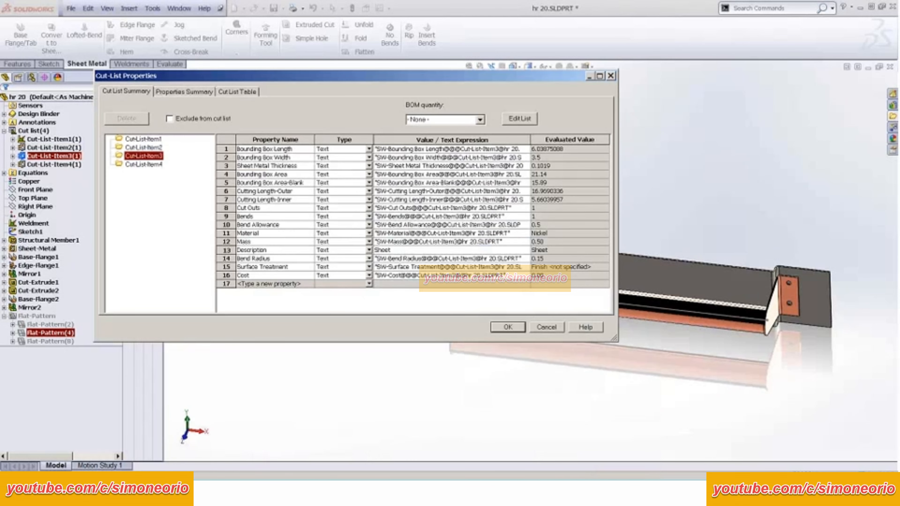
pyautogui.click(390, 250)
pyautogui.write('BRACKET LEFT WLD')
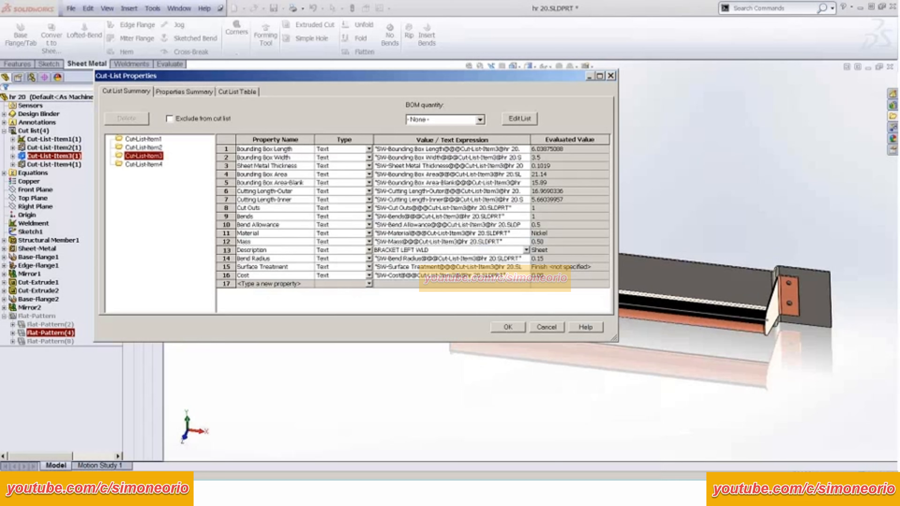
pyautogui.click(178, 198)
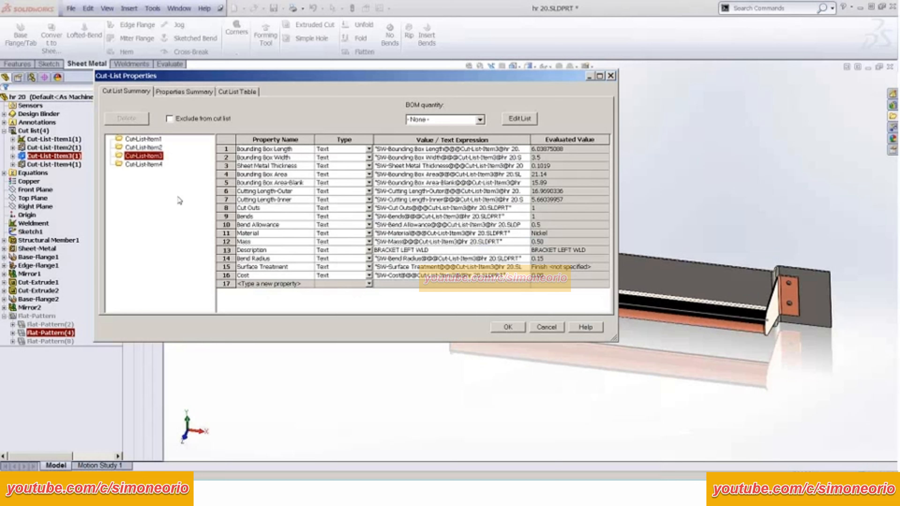
# Step: Set the Description property of Cut-List-Item2 to BRACKET RIGHT WLD
pyautogui.click(144, 148)
pyautogui.click(389, 243)
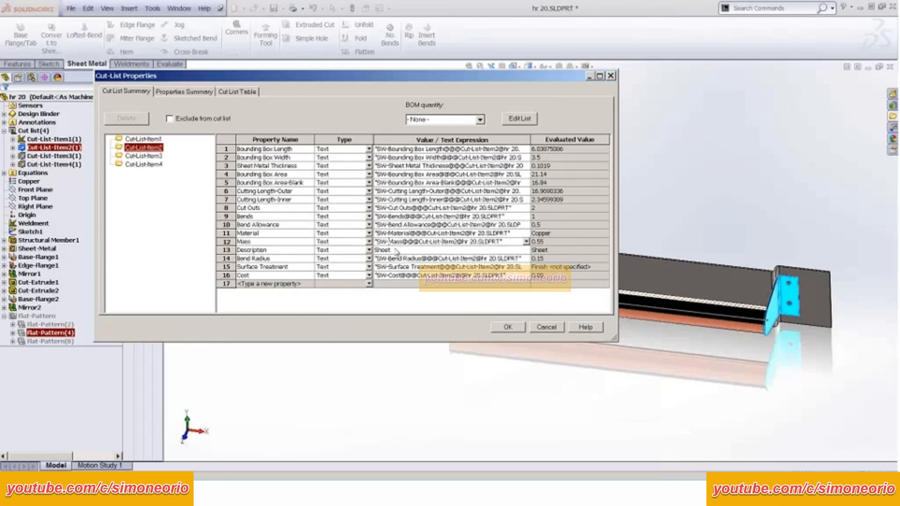
pyautogui.click(397, 251)
pyautogui.write('BRA')
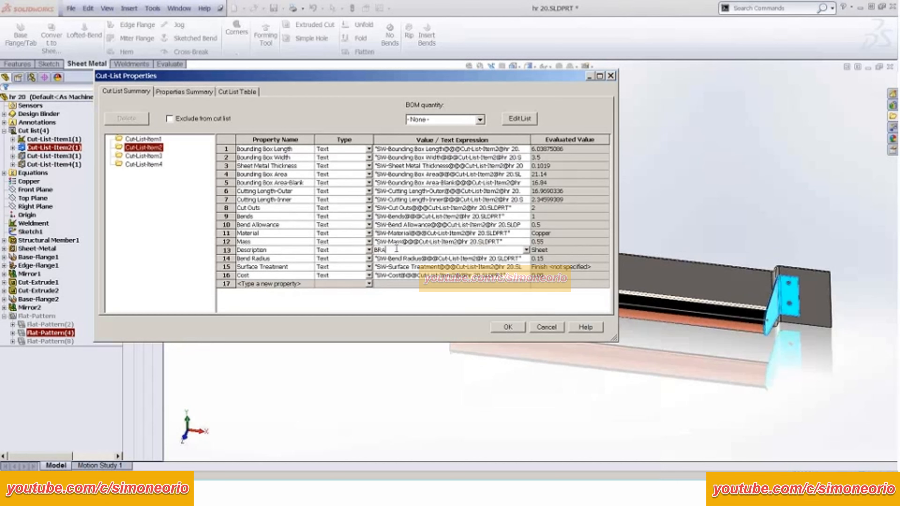
pyautogui.write('CKET RIGHT WLD')
# Step: Display the properties of Cut-List-Item1, accept the cut list property changes and save the part
pyautogui.click(143, 139)
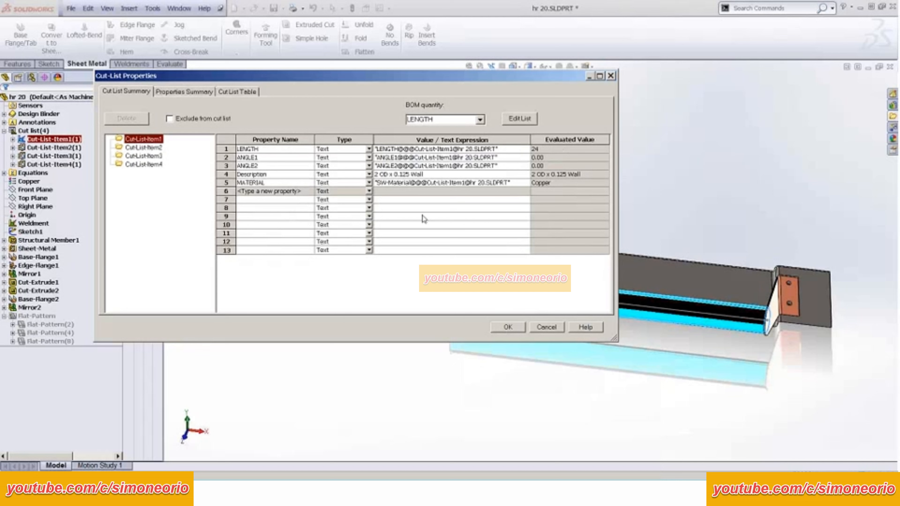
pyautogui.click(508, 328)
pyautogui.click(275, 9)
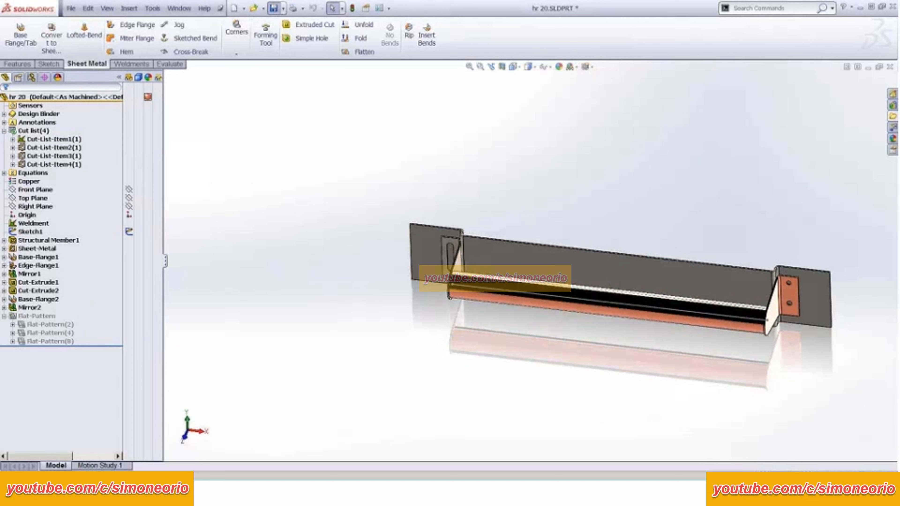
pyautogui.scroll(2, 723, 249)
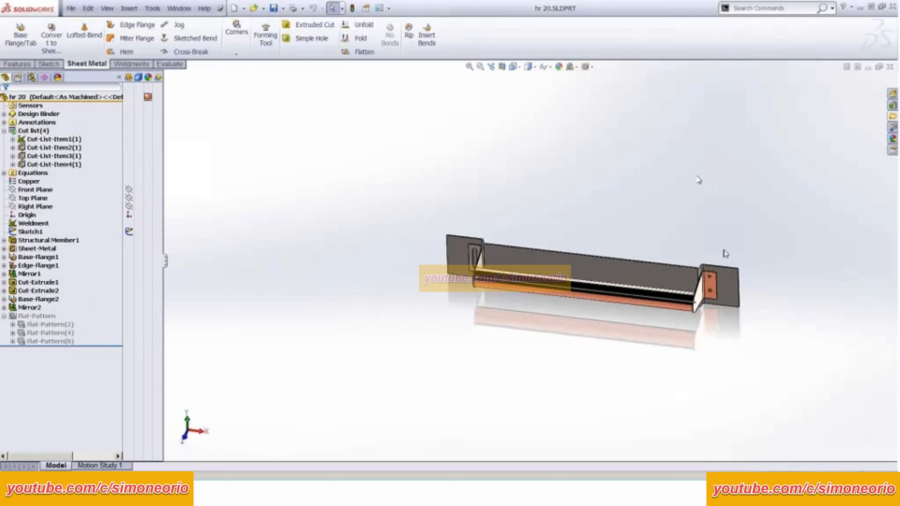
pyautogui.scroll(-1, 727, 259)
pyautogui.scroll(-1, 732, 274)
# Step: Expand all four cut list items in the feature tree to show their bodies and materials
pyautogui.click(12, 147)
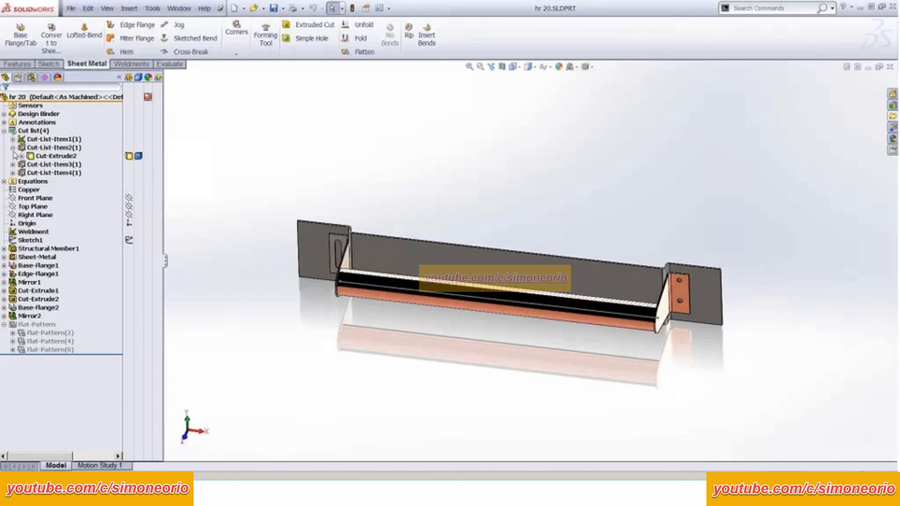
pyautogui.click(13, 165)
pyautogui.click(13, 190)
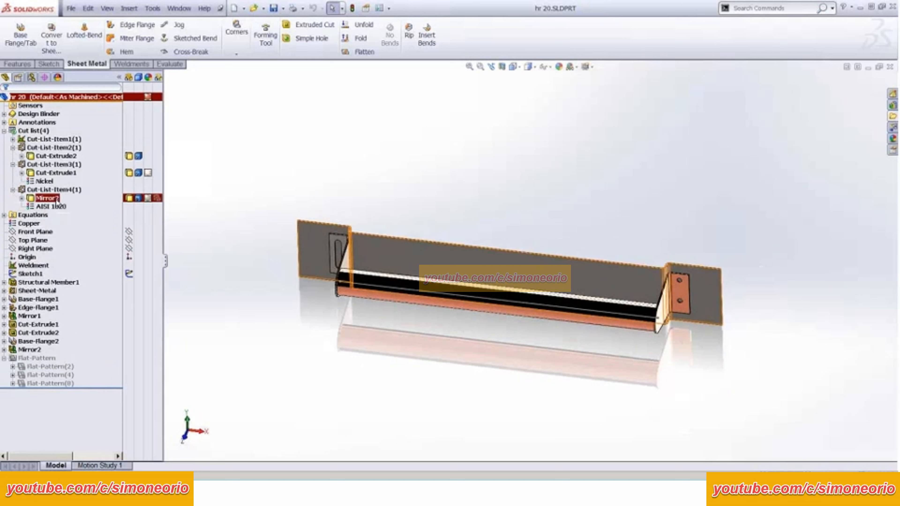
pyautogui.click(47, 148)
pyautogui.click(13, 139)
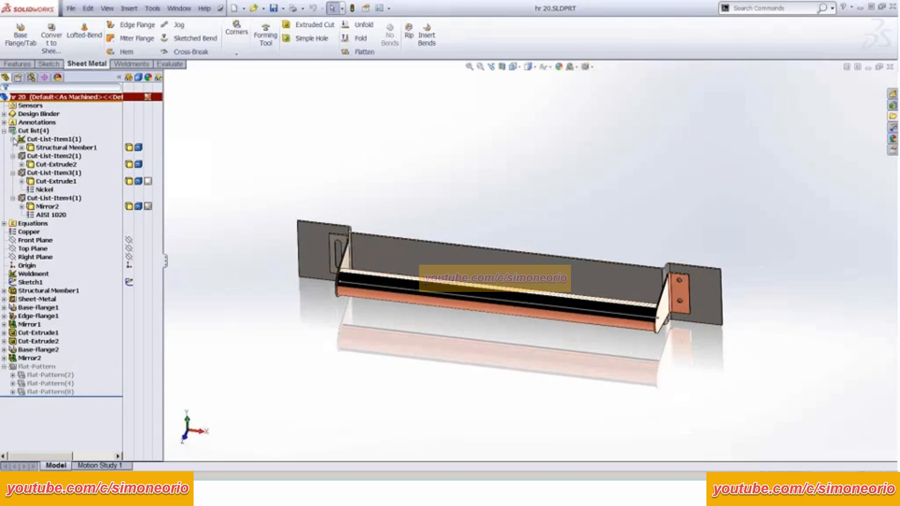
# Step: Assign the ABS PC material to the Structural Member1 body of Cut-List-Item1 and save the part
pyautogui.click(57, 147)
pyautogui.rightClick(58, 149)
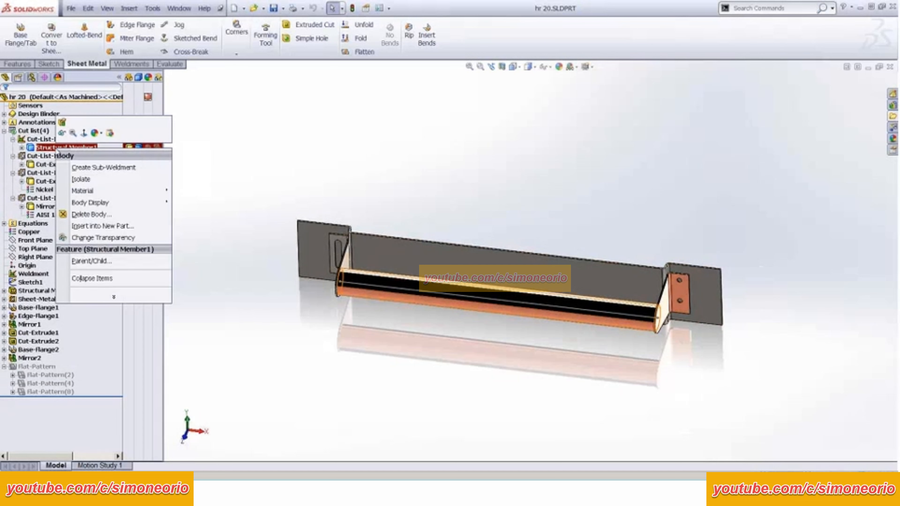
pyautogui.moveTo(119, 189)
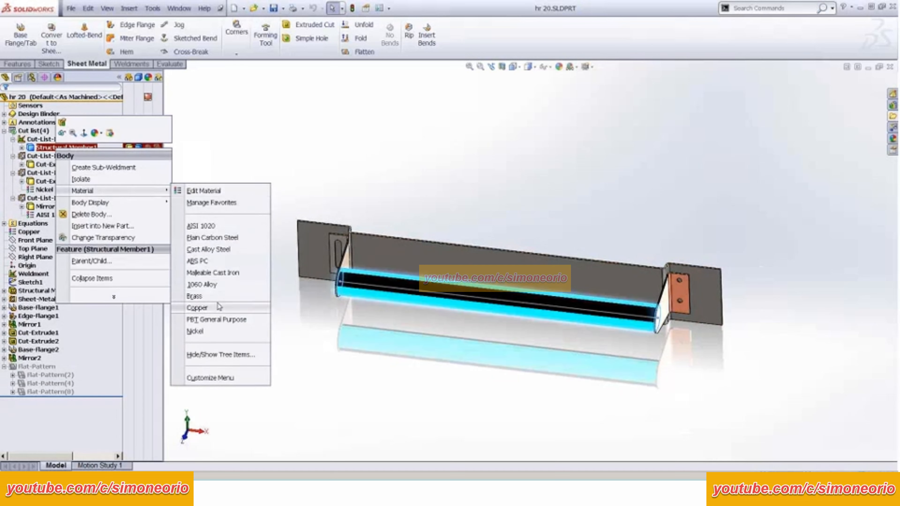
pyautogui.click(197, 260)
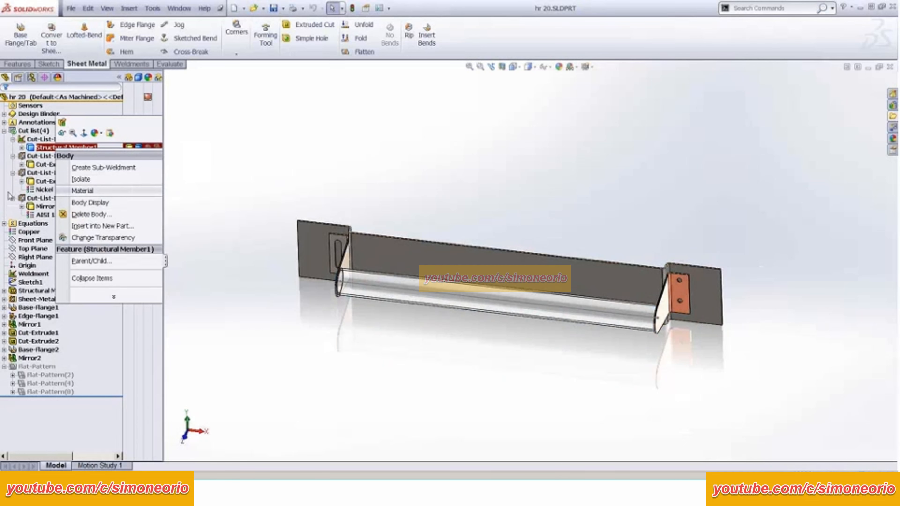
pyautogui.click(556, 250)
pyautogui.scroll(-2, 559, 289)
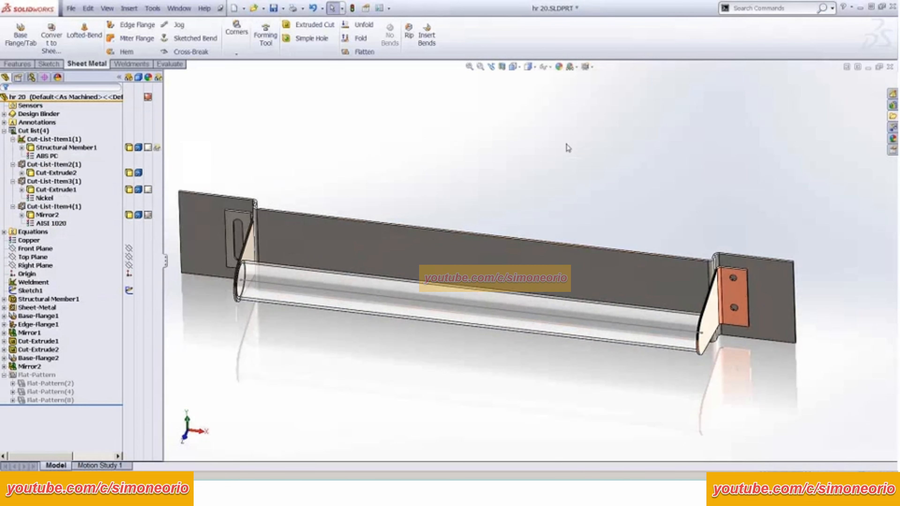
pyautogui.moveTo(436, 232); pyautogui.dragTo(378, 223, button='middle')
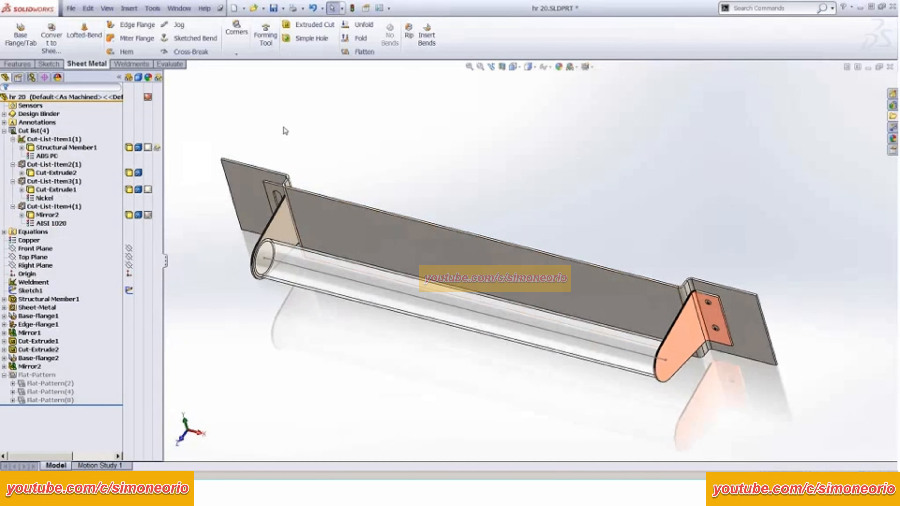
pyautogui.scroll(1, 323, 118)
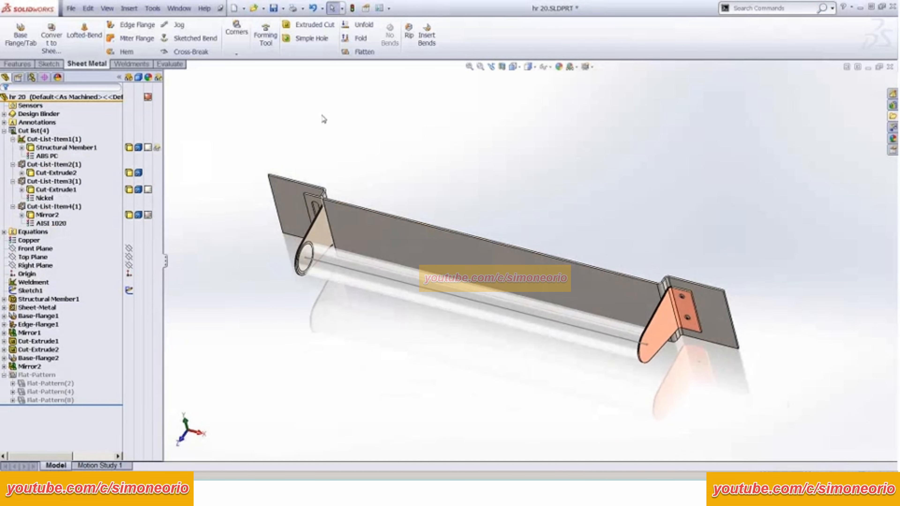
pyautogui.moveTo(322, 116); pyautogui.dragTo(327, 119, button='middle')
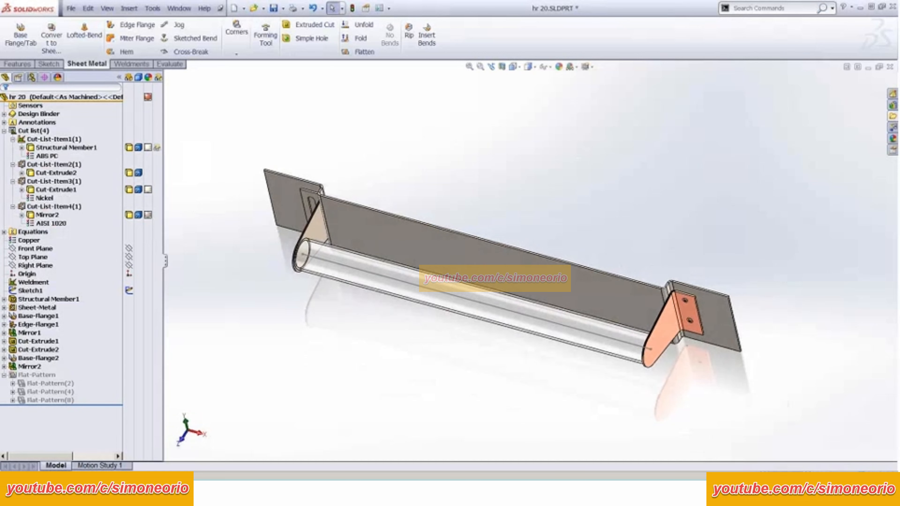
pyautogui.click(273, 7)
# Step: Make a drawing from the part using the Drawing template and the B (ANSI) Landscape sheet format
pyautogui.click(77, 10)
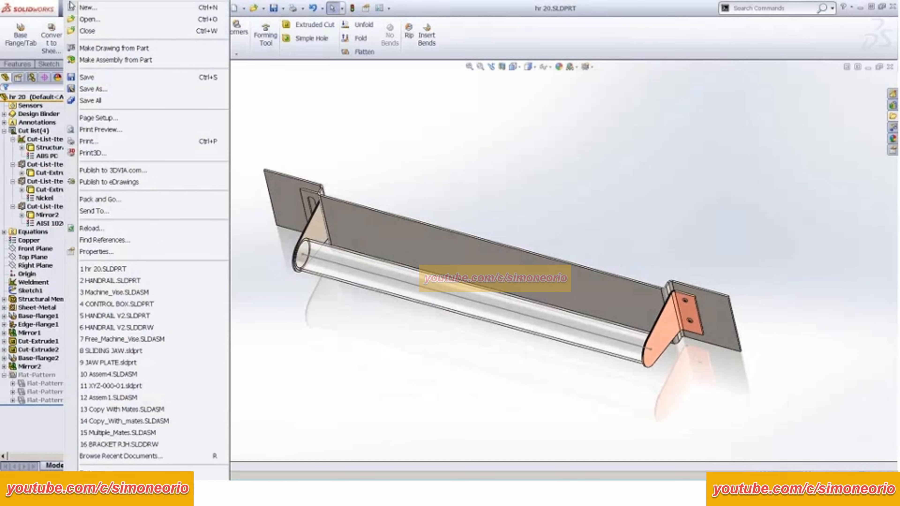
pyautogui.click(80, 47)
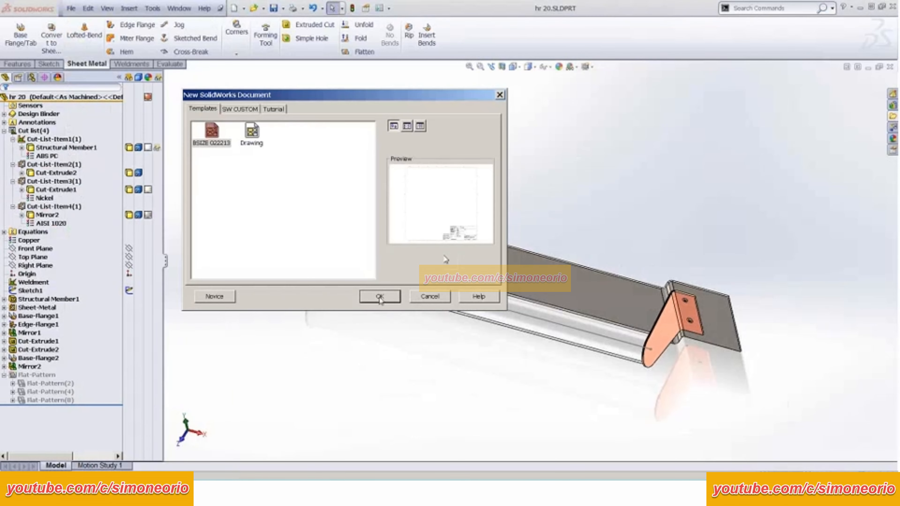
pyautogui.press('Right')
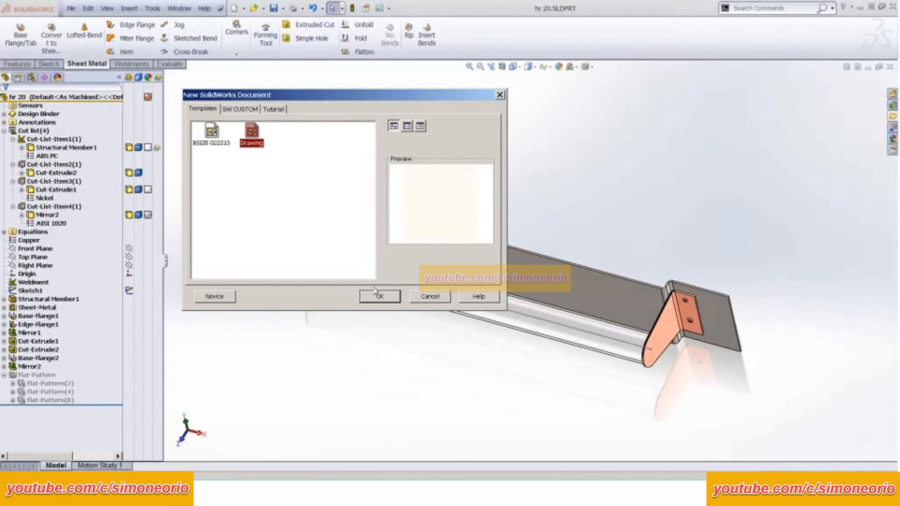
pyautogui.click(380, 297)
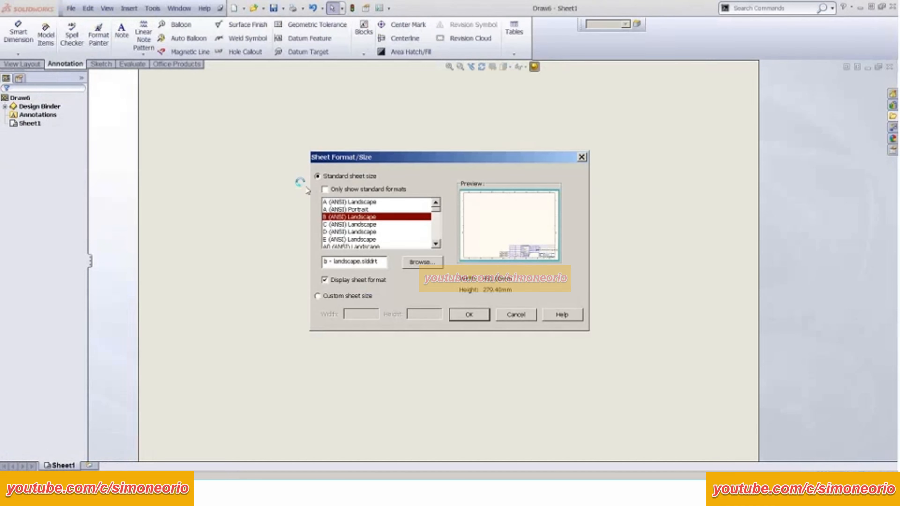
pyautogui.click(476, 316)
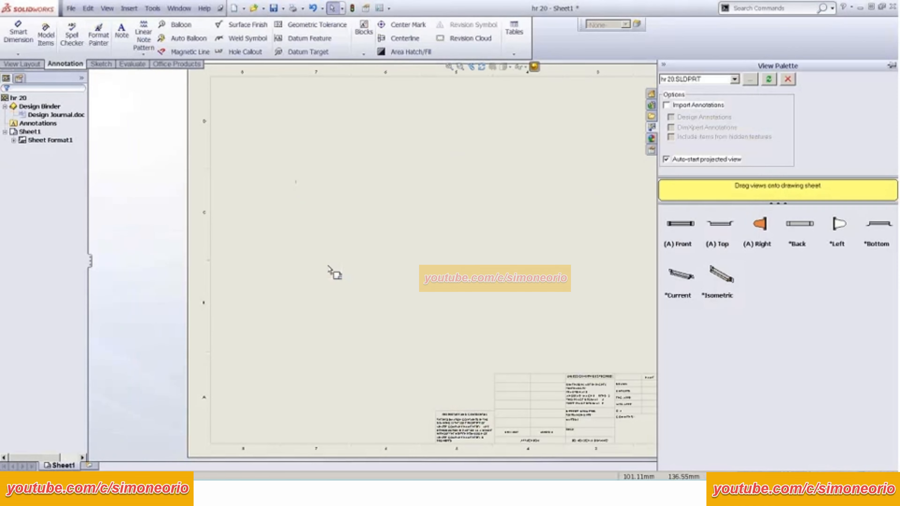
# Step: Place the front view on the sheet with projected right, top and isometric views
pyautogui.moveTo(678, 224); pyautogui.dragTo(375, 312)
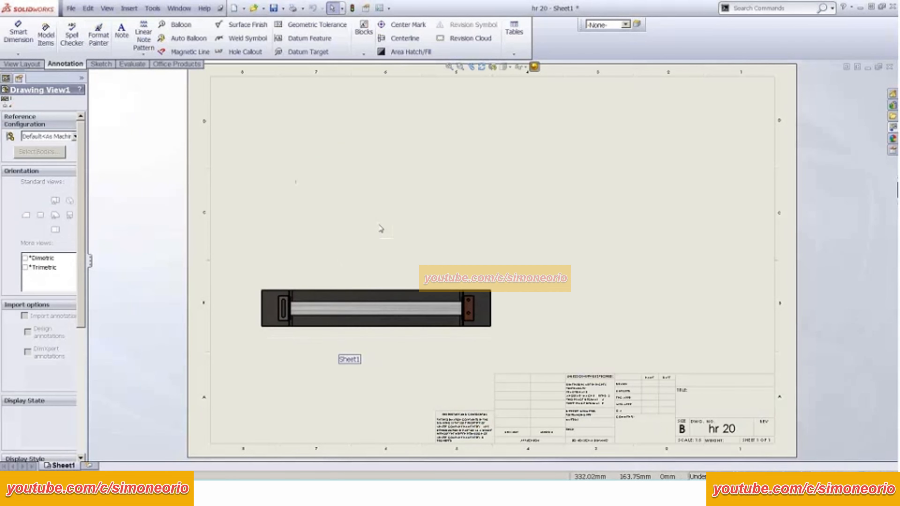
pyautogui.click(459, 257)
pyautogui.click(556, 301)
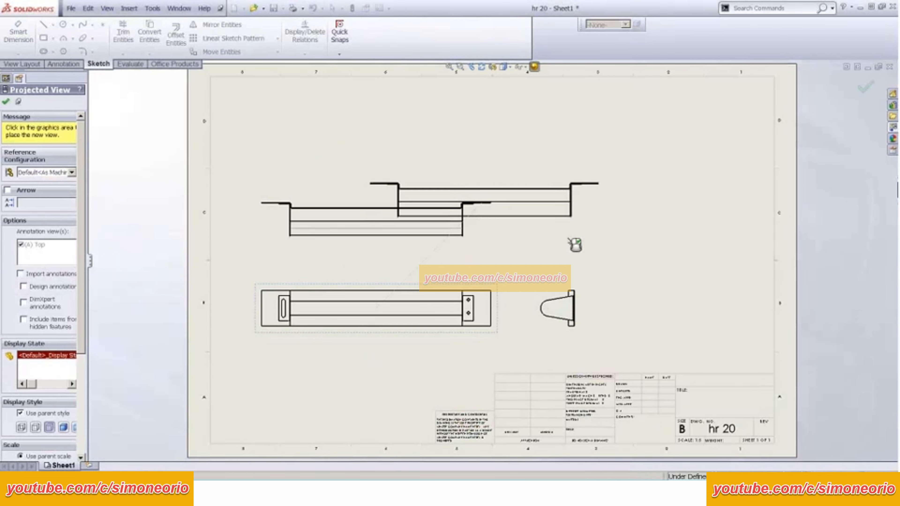
pyautogui.click(577, 218)
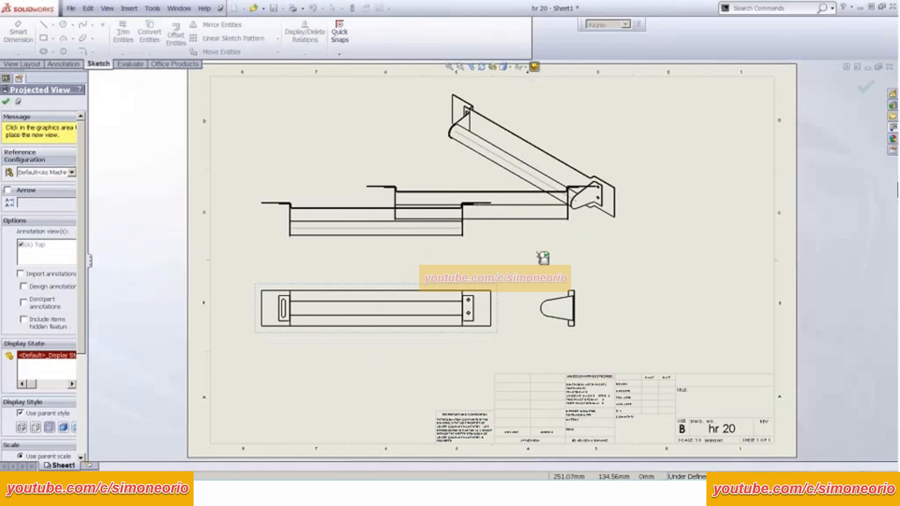
pyautogui.press('Escape')
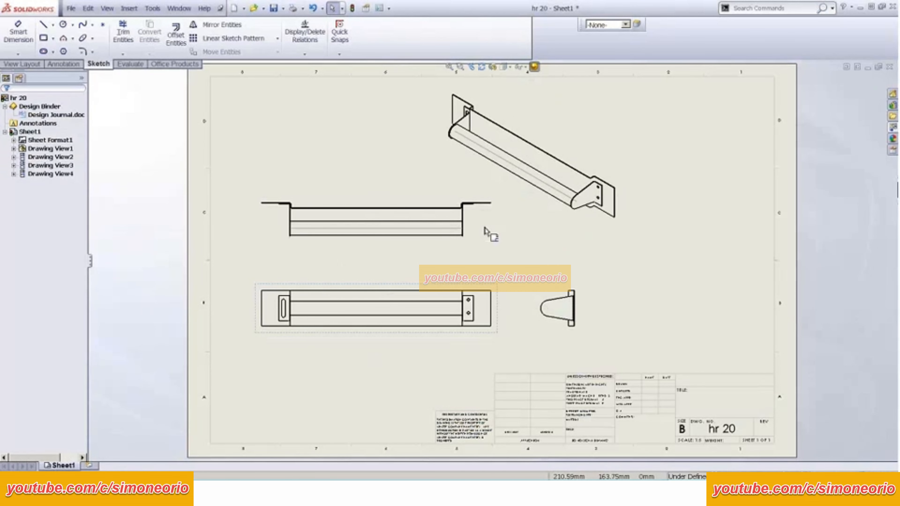
# Step: Change the display style of the front view to Shaded With Edges
pyautogui.click(473, 332)
pyautogui.scroll(-5, 55, 262)
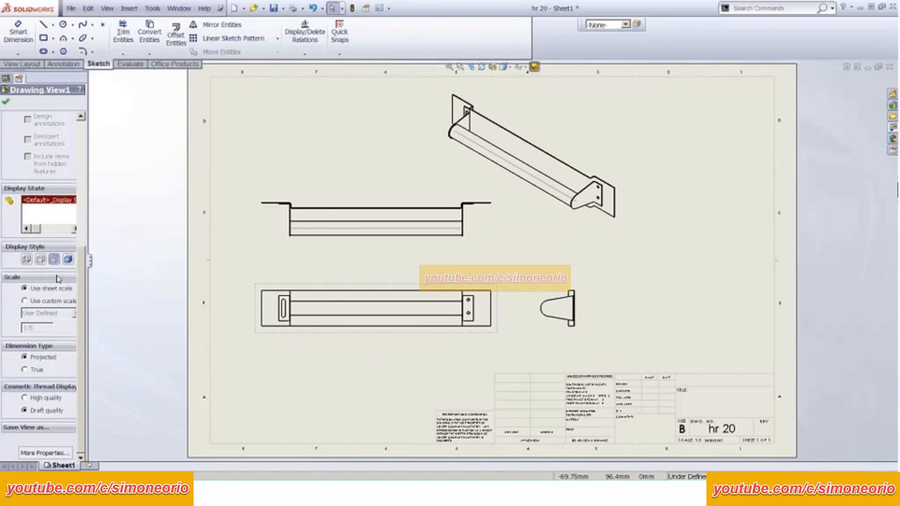
pyautogui.click(67, 261)
pyautogui.click(639, 253)
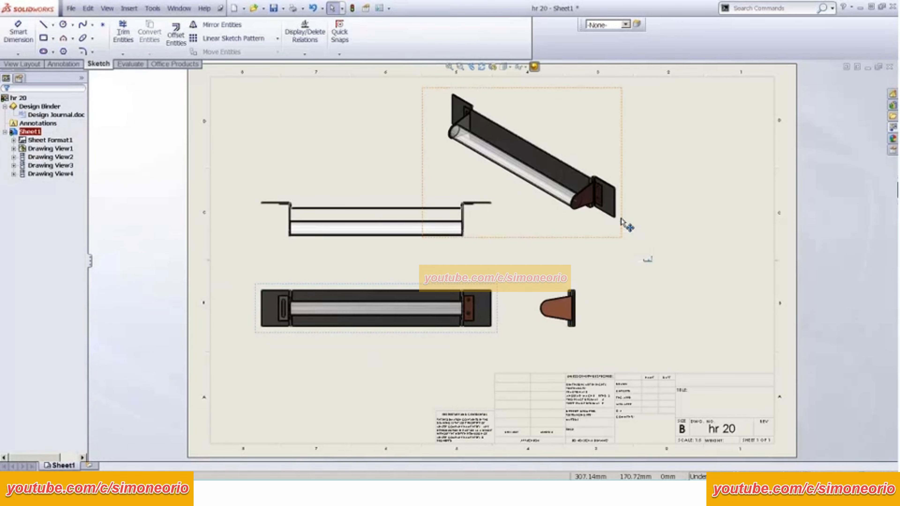
# Step: Move the isometric view into the upper-right corner of the sheet and shift the front view slightly lower
pyautogui.moveTo(630, 232); pyautogui.dragTo(769, 214)
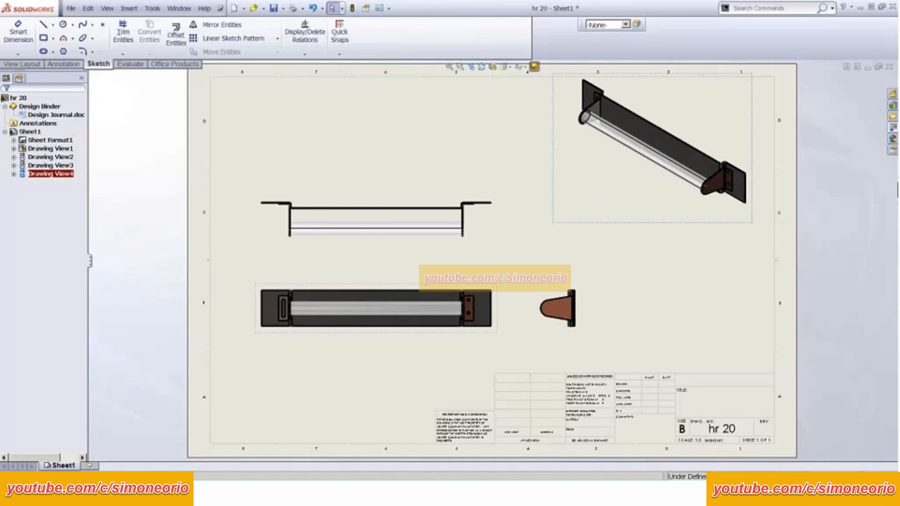
pyautogui.moveTo(497, 332); pyautogui.dragTo(489, 352)
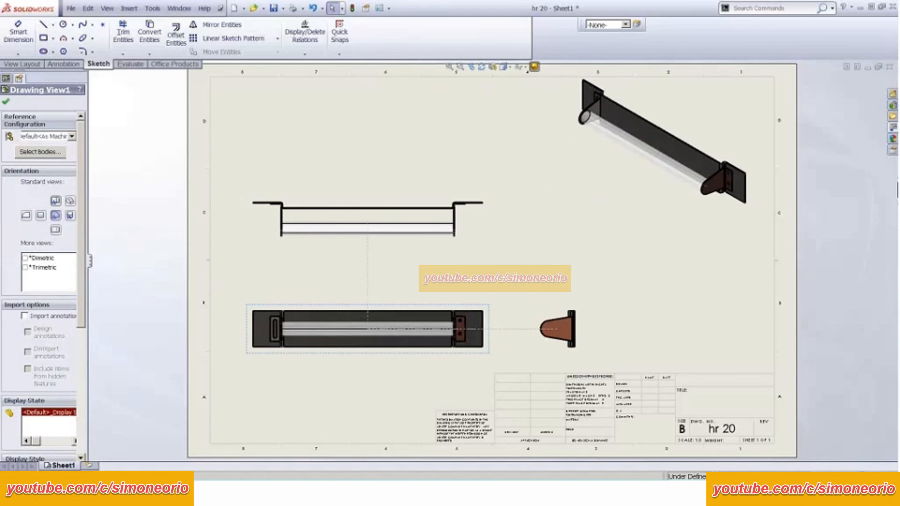
pyautogui.click(603, 195)
pyautogui.scroll(2, 532, 228)
pyautogui.scroll(-2, 532, 218)
pyautogui.scroll(-2, 591, 194)
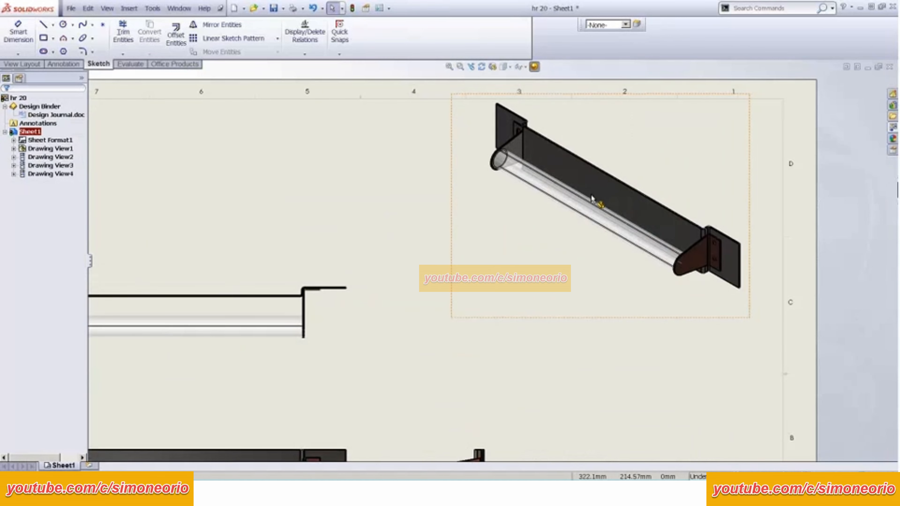
pyautogui.scroll(1, 553, 237)
pyautogui.press('f')
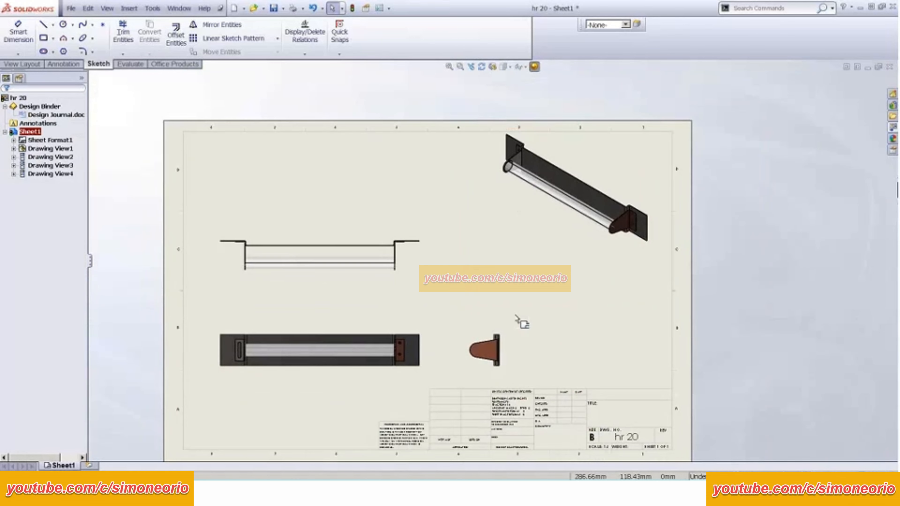
# Step: Place the part's Bottom view in the upper-left area of Sheet2 without projections, and change its orientation to Front
pyautogui.moveTo(514, 338); pyautogui.dragTo(564, 305)
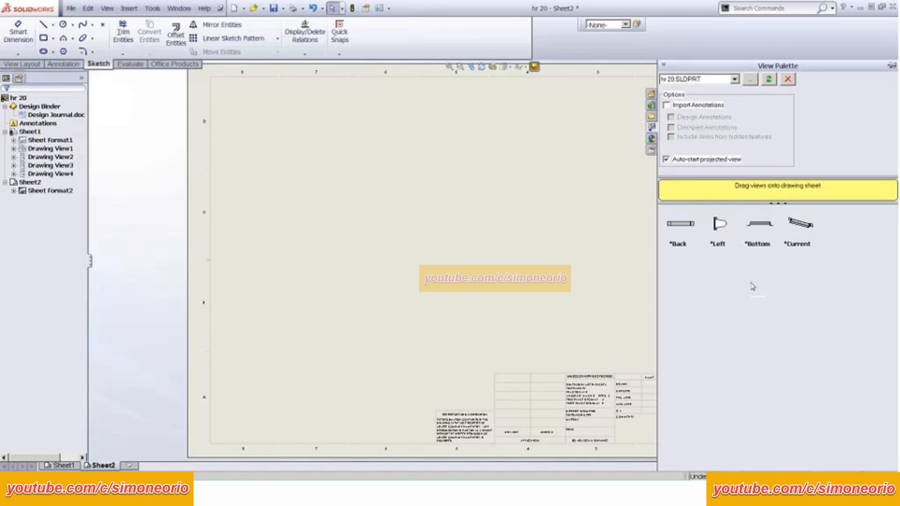
pyautogui.moveTo(758, 224); pyautogui.dragTo(361, 241)
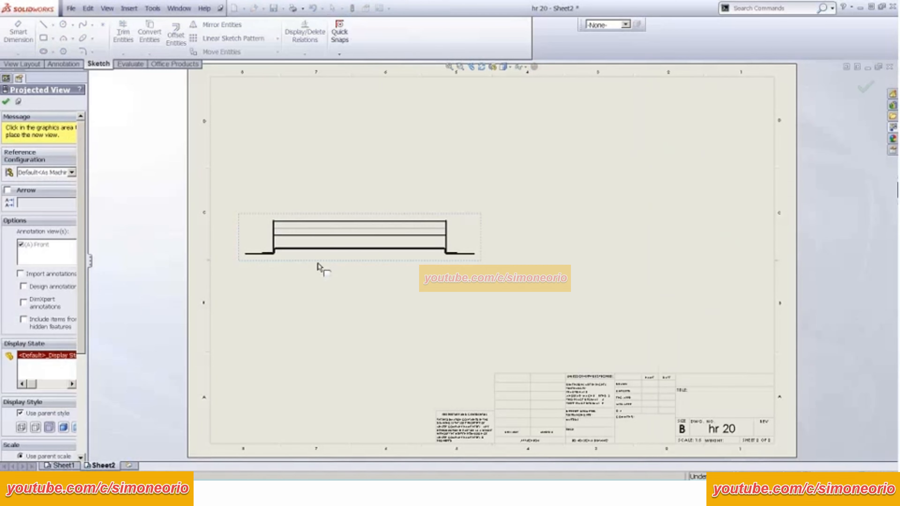
pyautogui.press('Escape')
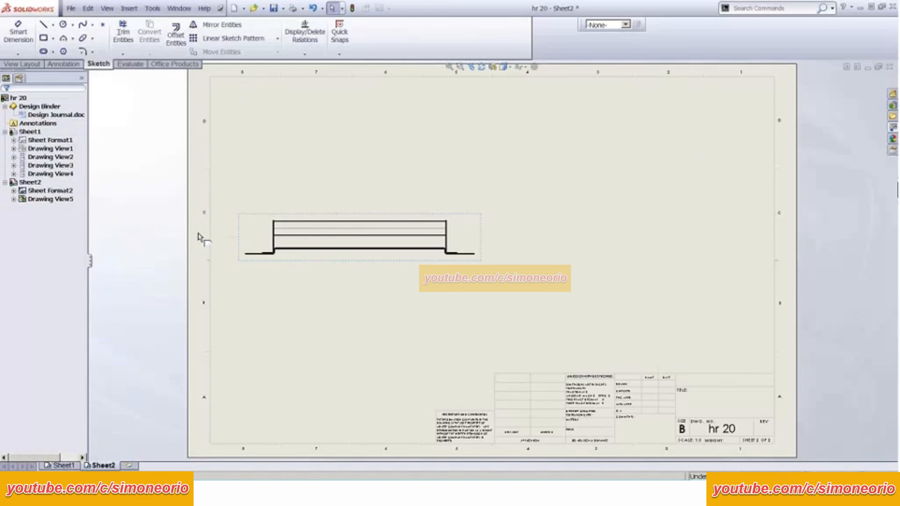
pyautogui.click(286, 257)
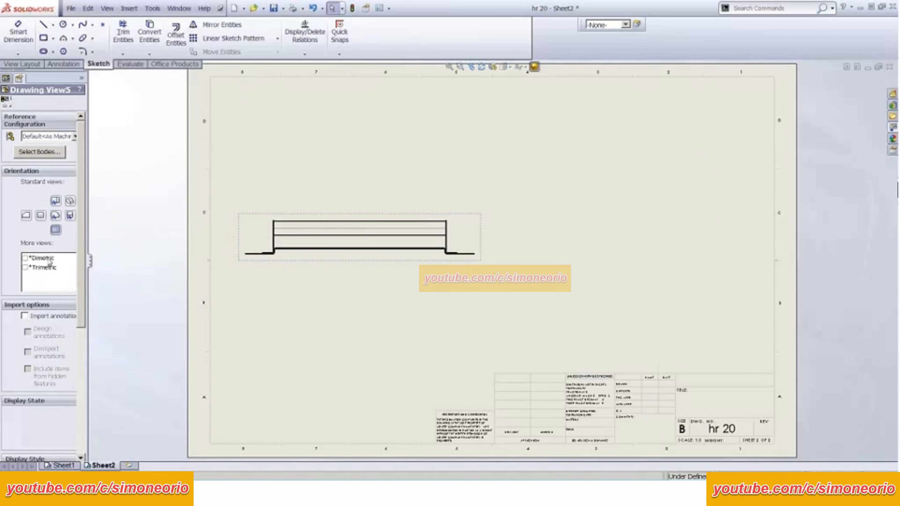
pyautogui.click(55, 215)
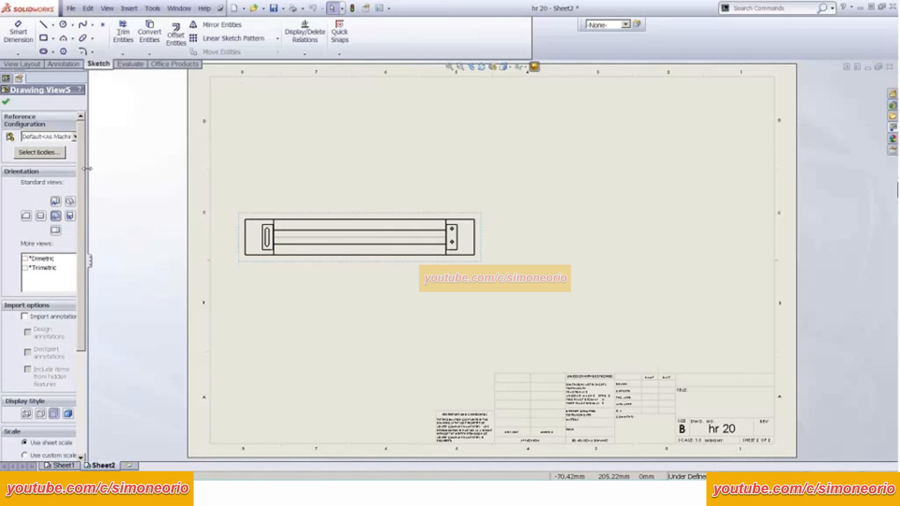
# Step: Limit the front view on Sheet2 to the long sheet metal back plate body
pyautogui.moveTo(87, 169); pyautogui.dragTo(149, 186)
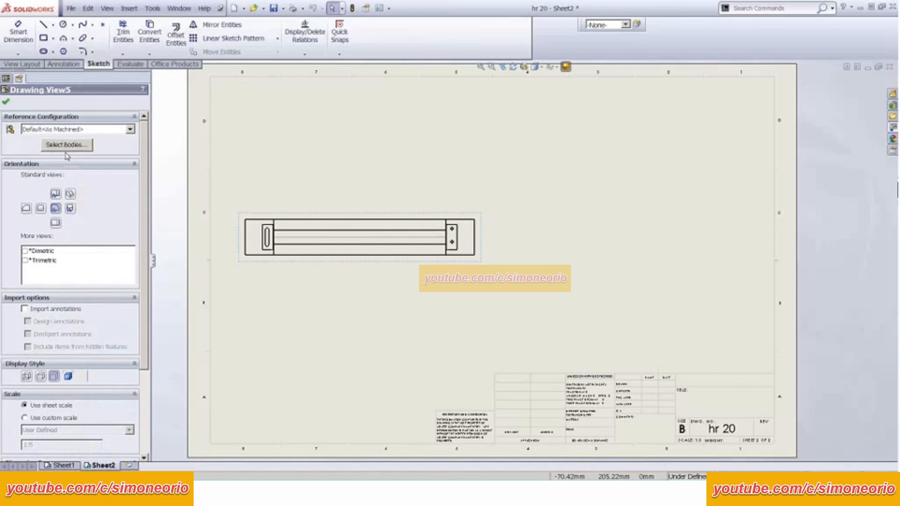
pyautogui.click(66, 146)
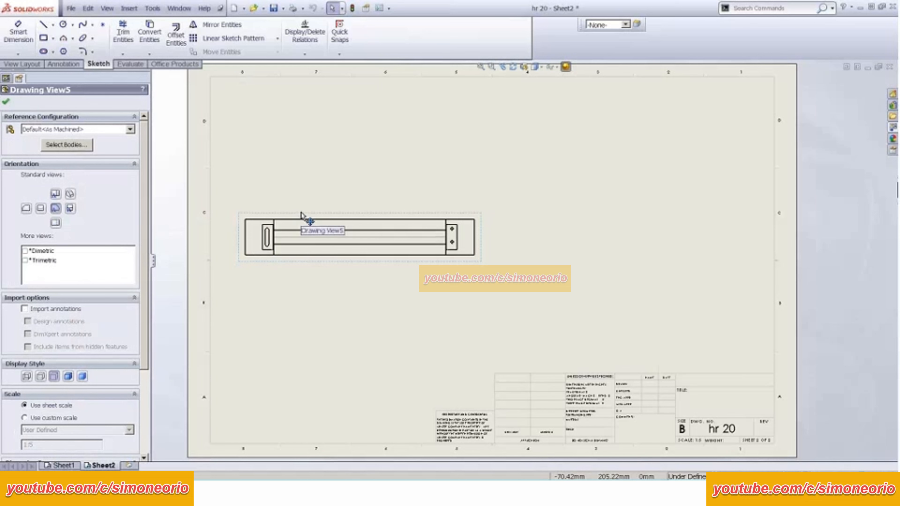
pyautogui.click(70, 150)
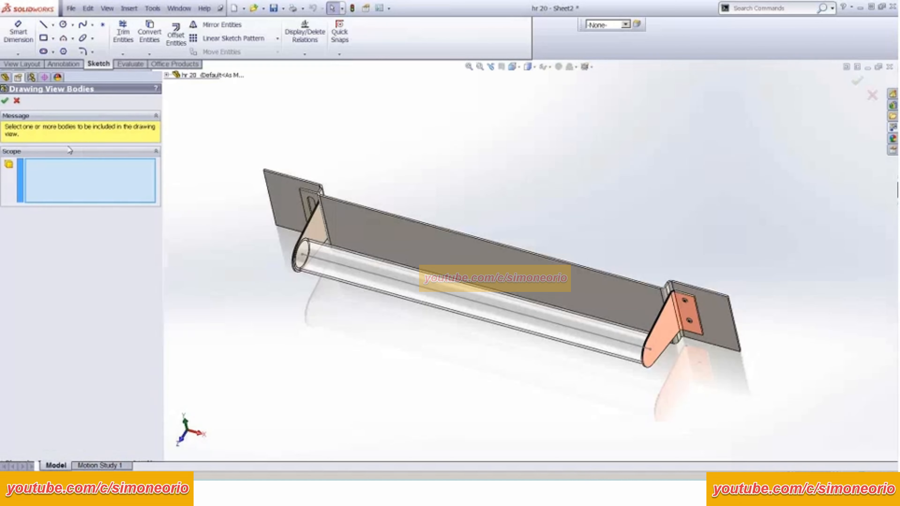
pyautogui.click(398, 239)
pyautogui.press('Return')
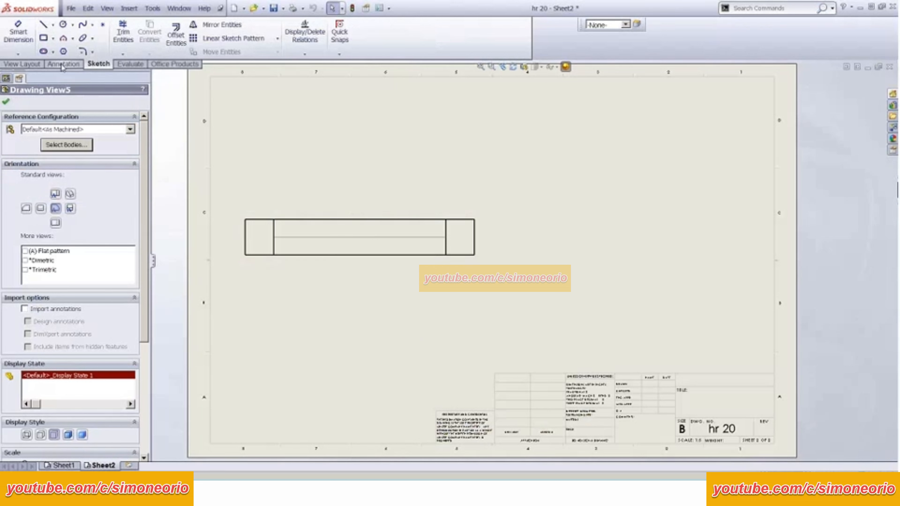
# Step: Add a projected top view of the back plate above the front view
pyautogui.click(22, 64)
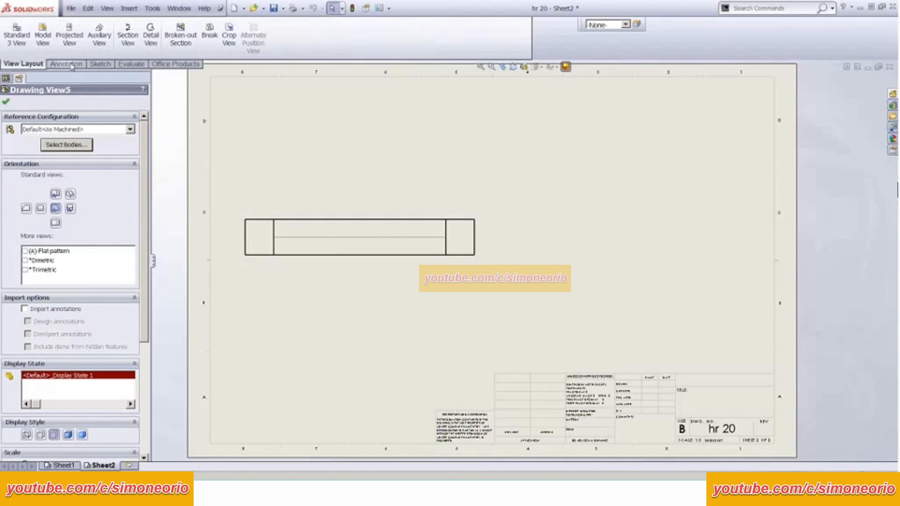
pyautogui.click(69, 35)
pyautogui.click(353, 226)
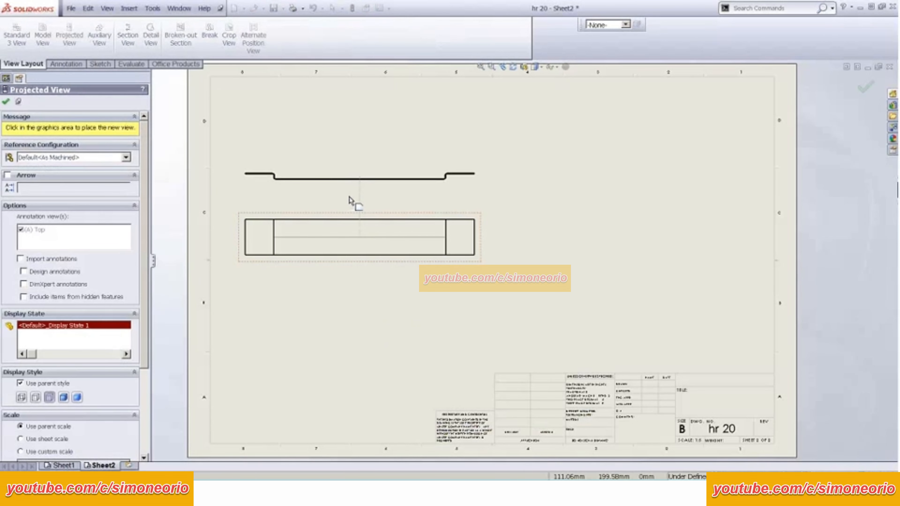
pyautogui.scroll(-1, 284, 264)
pyautogui.click(183, 230)
pyautogui.press('Escape')
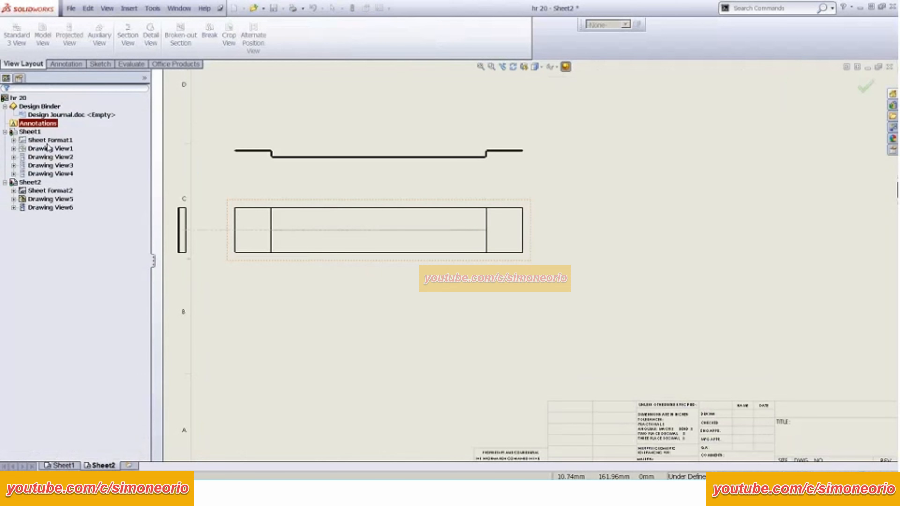
# Step: Set the front view's display style to Hidden Lines Visible
pyautogui.click(311, 257)
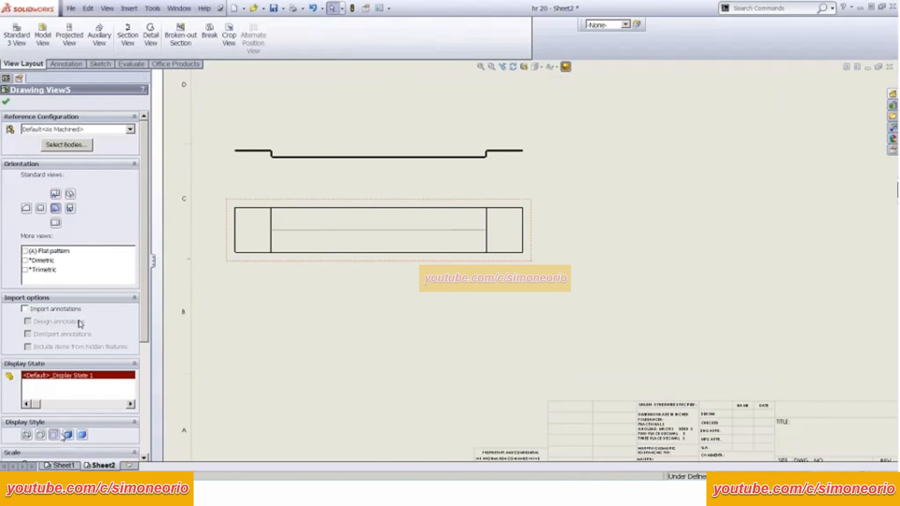
pyautogui.click(40, 435)
pyautogui.scroll(-2, 390, 314)
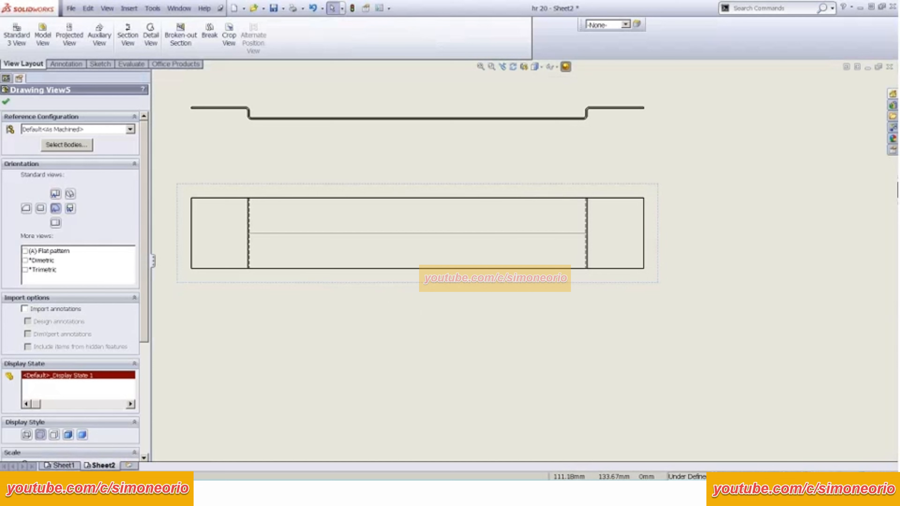
# Step: Change the front view's orientation to Flat pattern, accepting the effect on dependent views
pyautogui.click(26, 252)
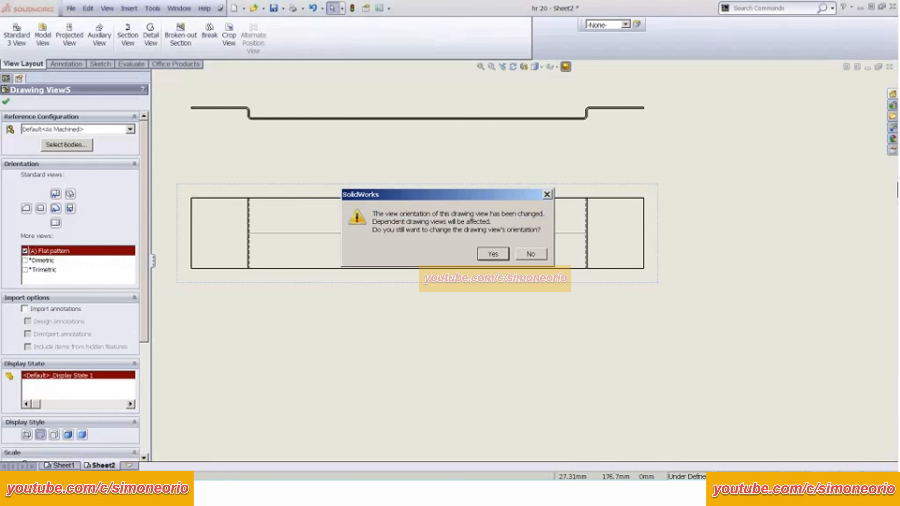
pyautogui.click(493, 254)
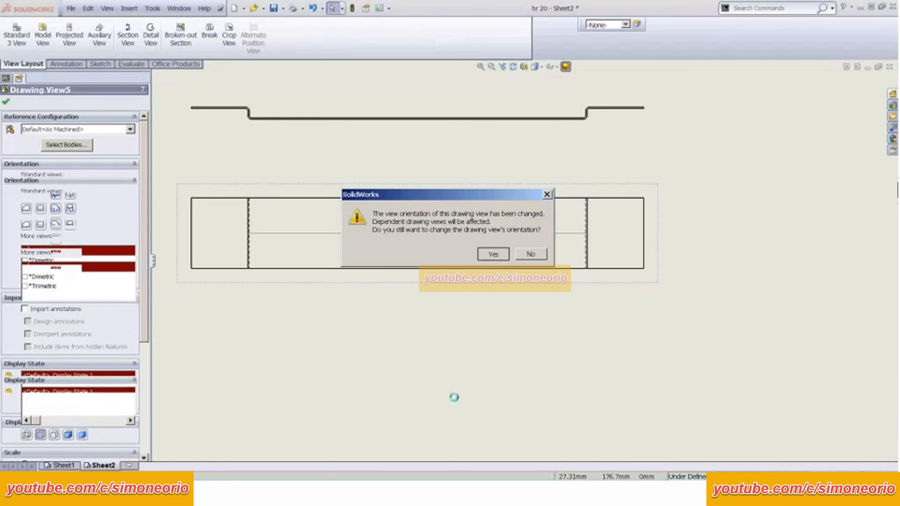
pyautogui.click(494, 254)
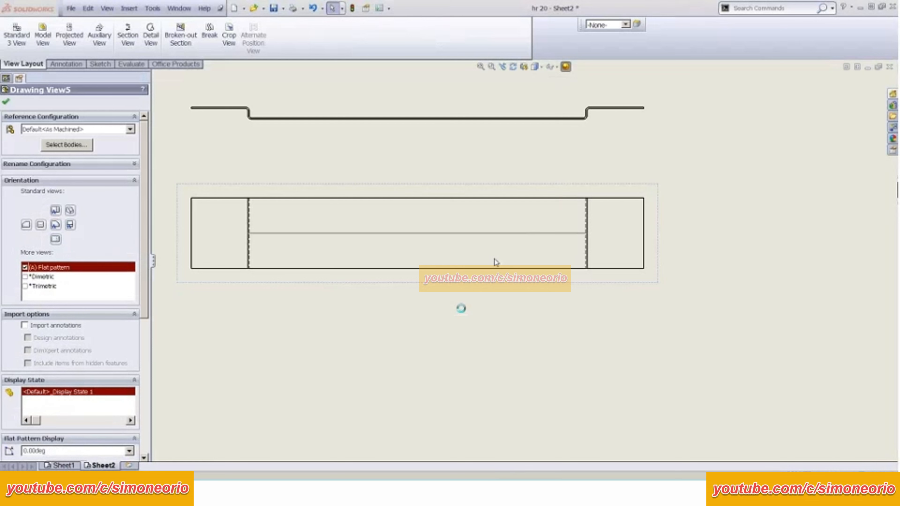
pyautogui.scroll(2, 344, 193)
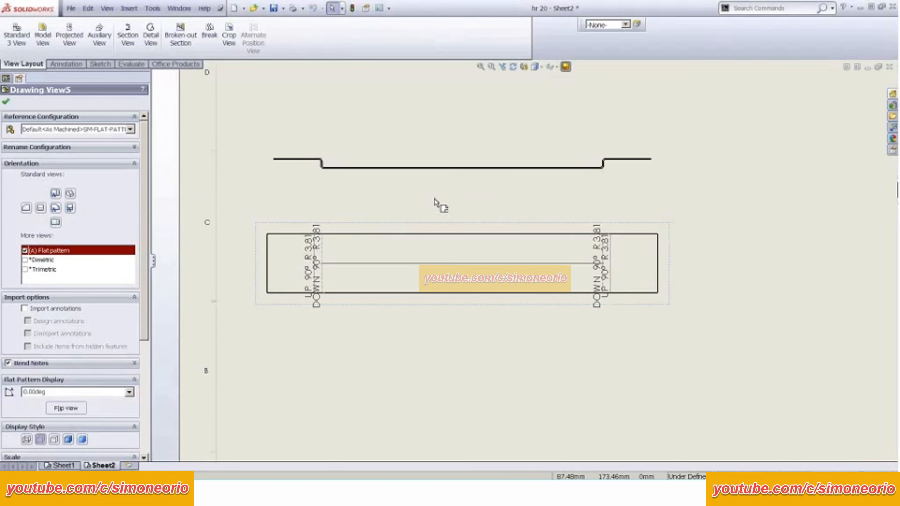
pyautogui.scroll(-2, 436, 200)
pyautogui.scroll(-1, 531, 234)
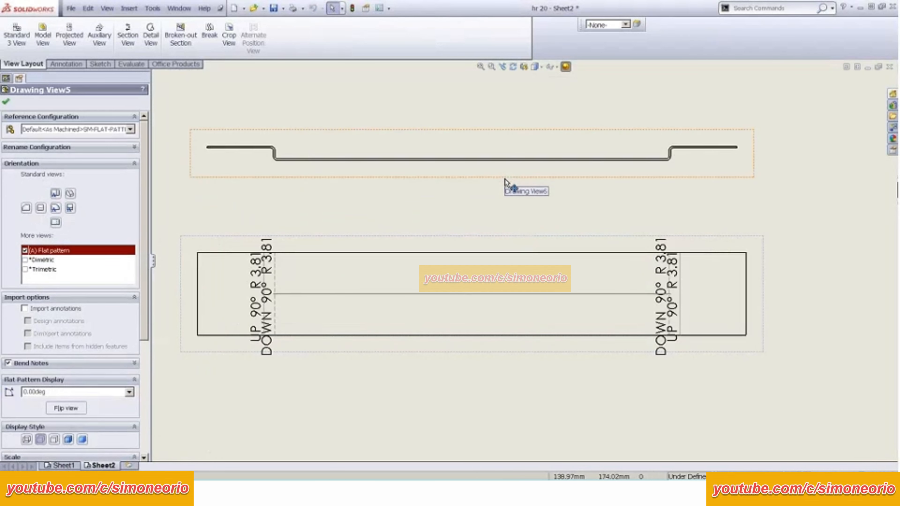
# Step: Move the projected view farther above the flat pattern, and pull the left UP and DOWN bend notes away from the bend lines
pyautogui.moveTo(510, 185)
pyautogui.mouseDown()
pyautogui.moveTo(515, 294)
pyautogui.moveTo(511, 287)
pyautogui.mouseUp()
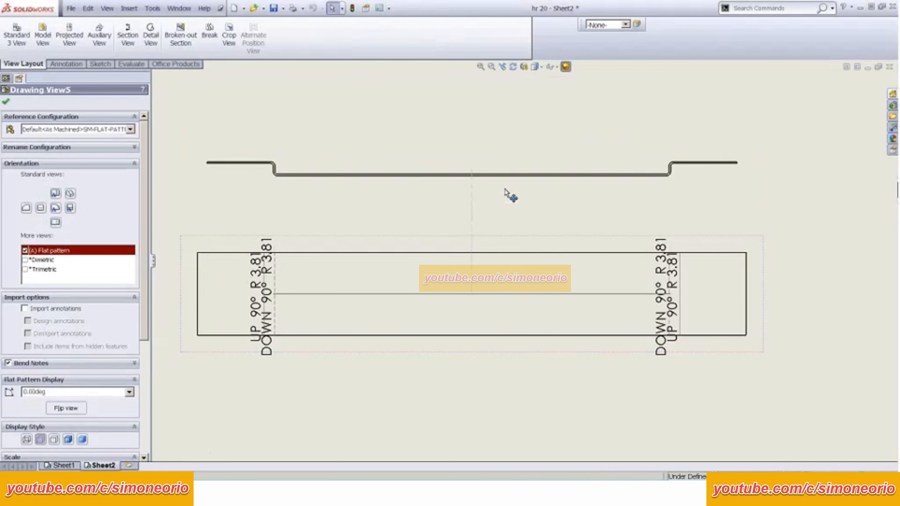
pyautogui.click(510, 145)
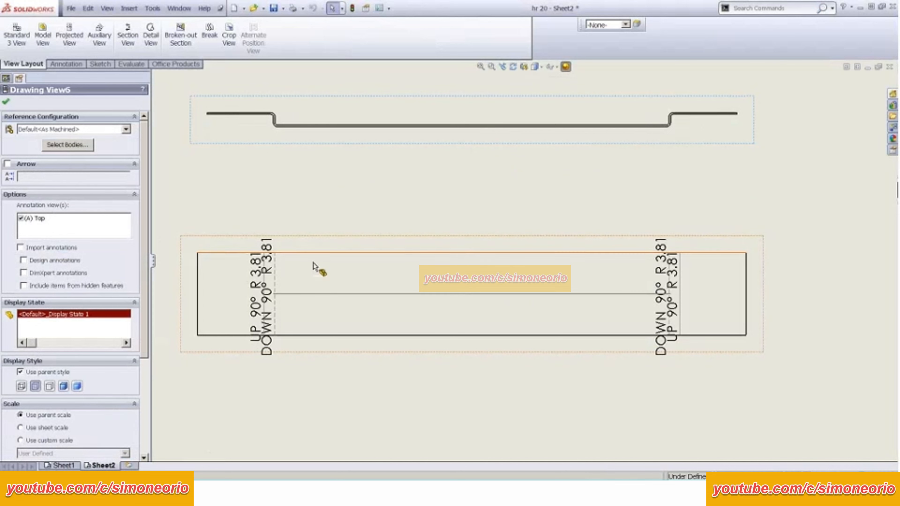
pyautogui.moveTo(253, 290); pyautogui.dragTo(226, 240)
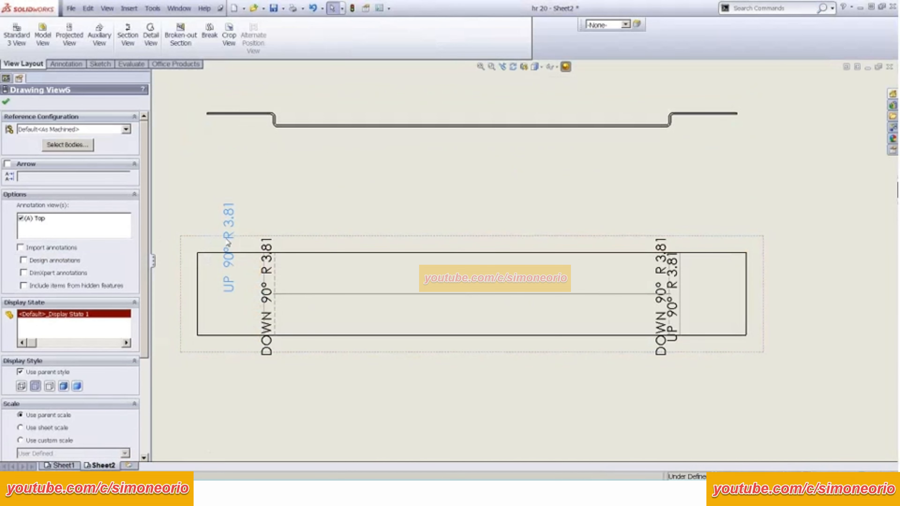
pyautogui.moveTo(275, 297); pyautogui.dragTo(312, 378)
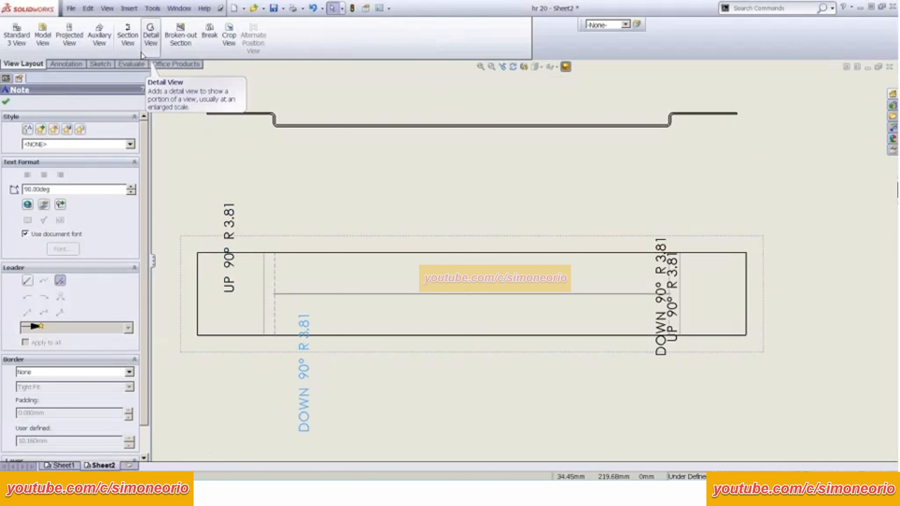
# Step: Hide all sketches in the drawing views and turn their display back on
pyautogui.click(106, 8)
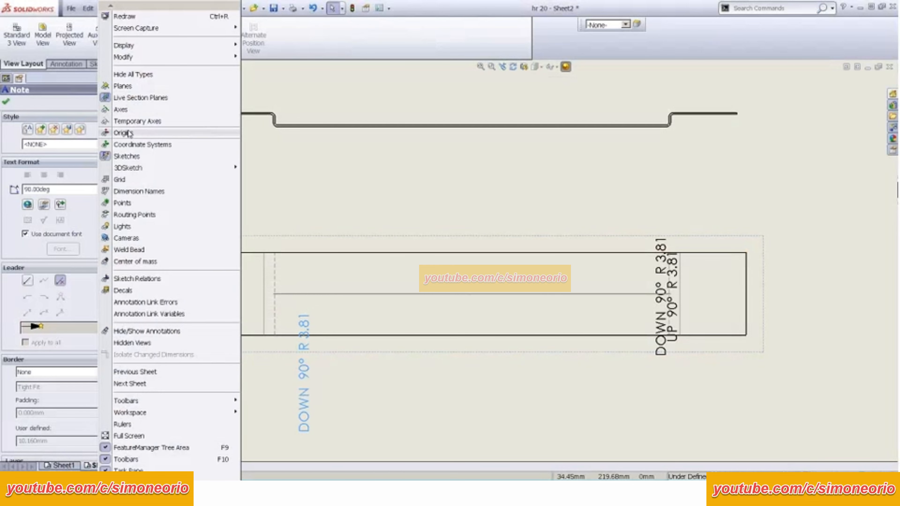
pyautogui.click(127, 156)
pyautogui.scroll(3, 436, 256)
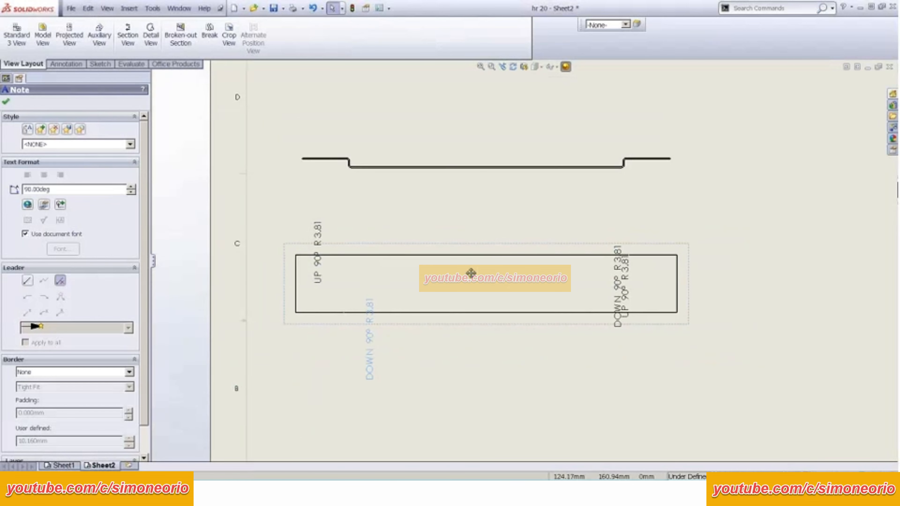
pyautogui.scroll(-2, 442, 262)
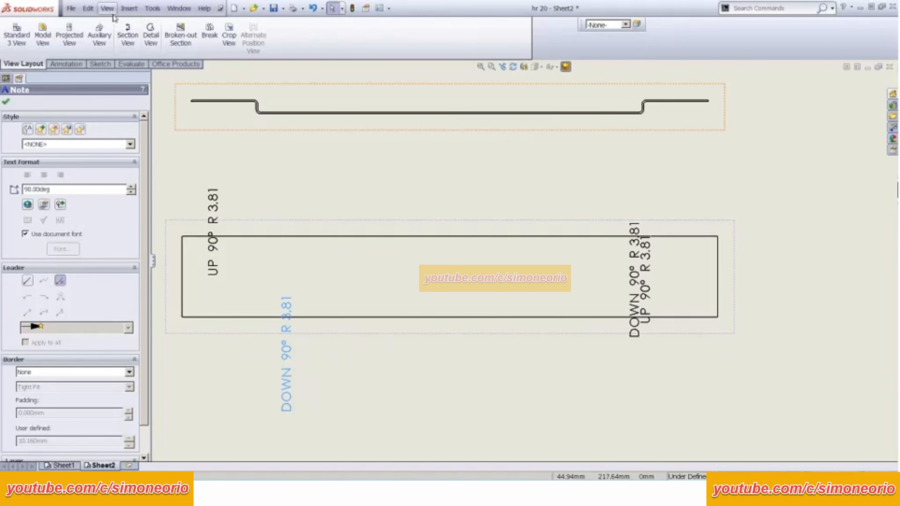
pyautogui.click(107, 8)
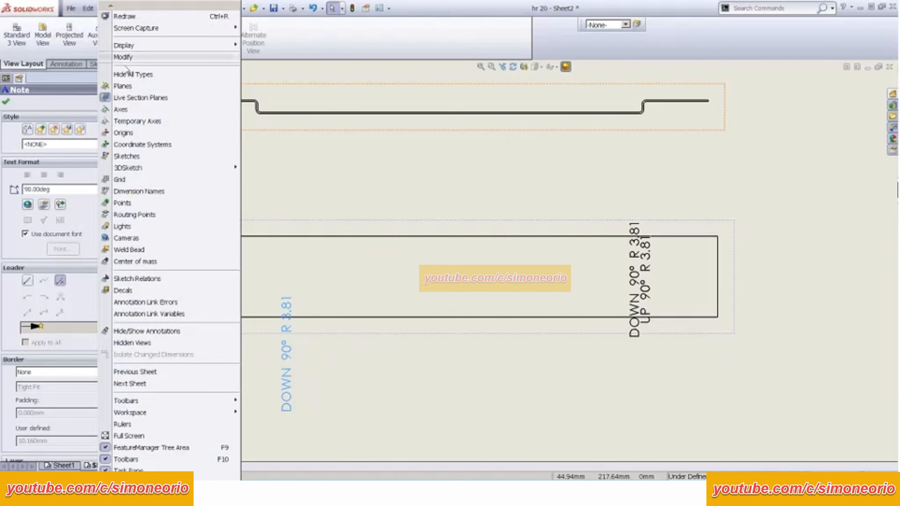
pyautogui.click(128, 156)
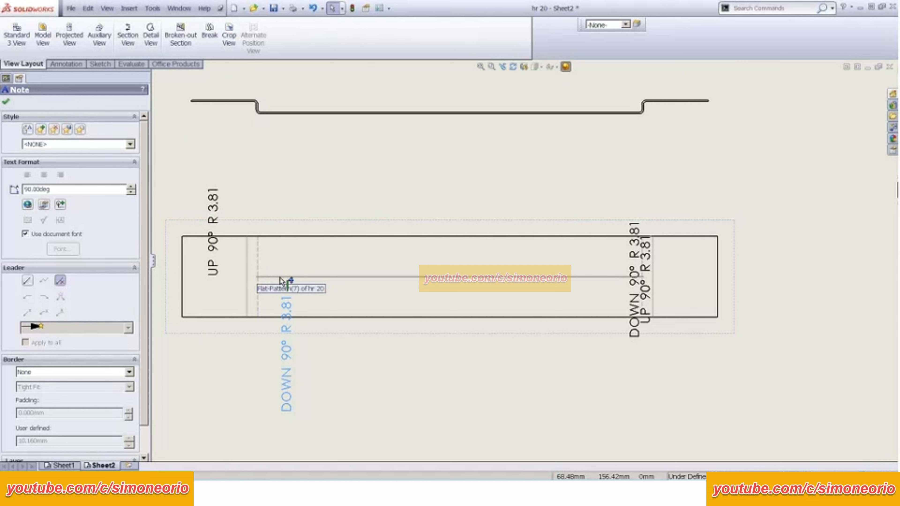
# Step: Hide Sketch1 of the part in the flat pattern drawing view
pyautogui.press('Escape')
pyautogui.click(45, 207)
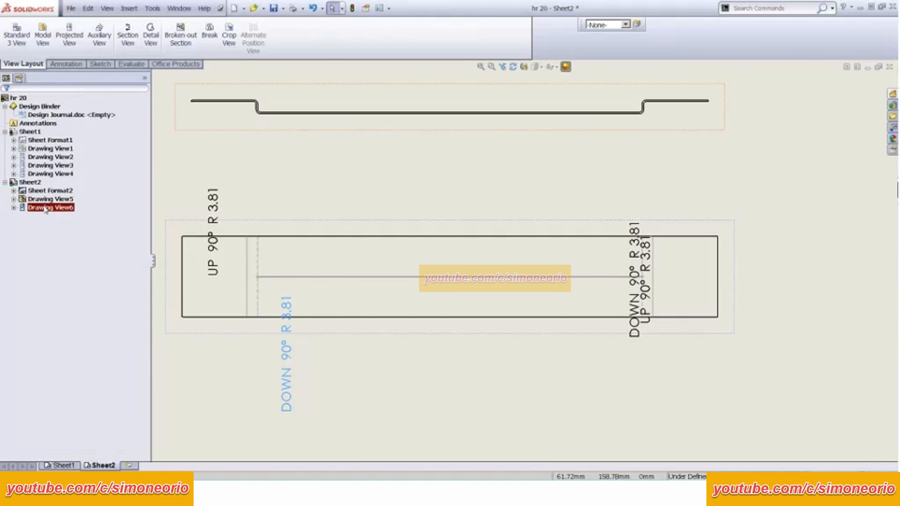
pyautogui.click(31, 198)
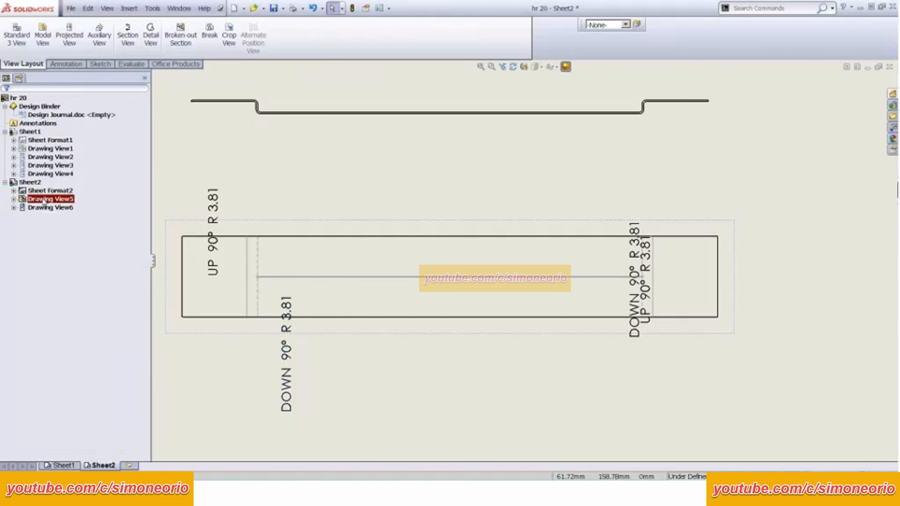
pyautogui.click(22, 208)
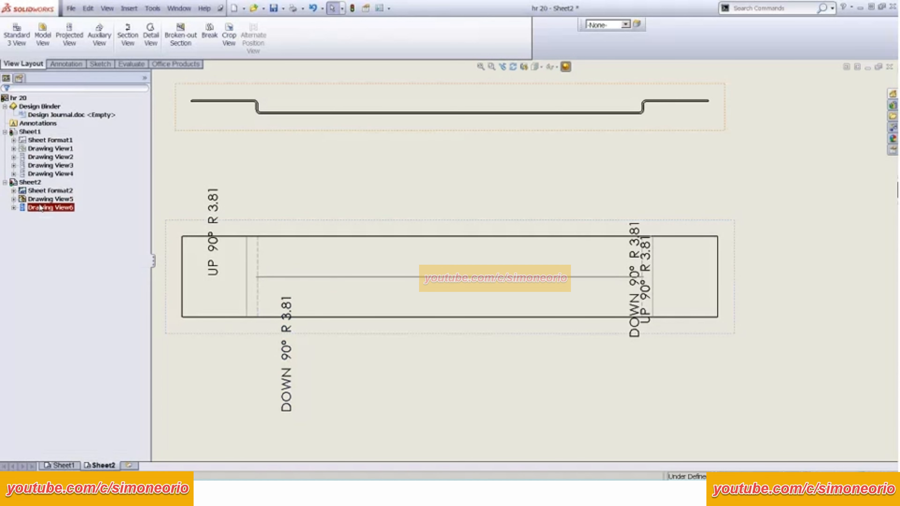
pyautogui.click(13, 207)
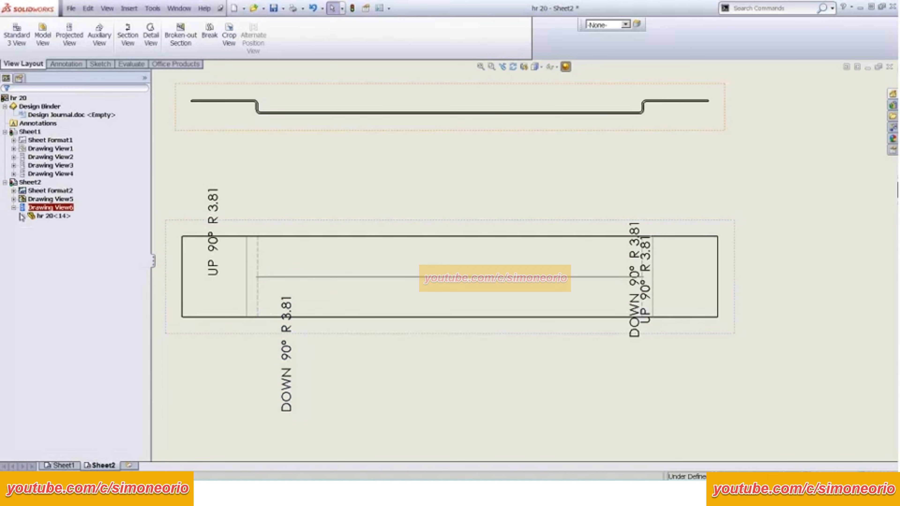
pyautogui.click(23, 216)
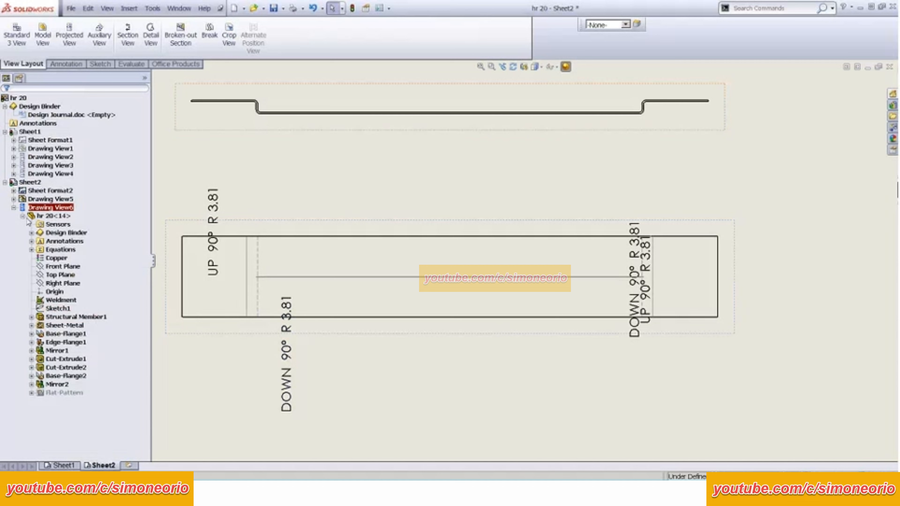
pyautogui.click(56, 258)
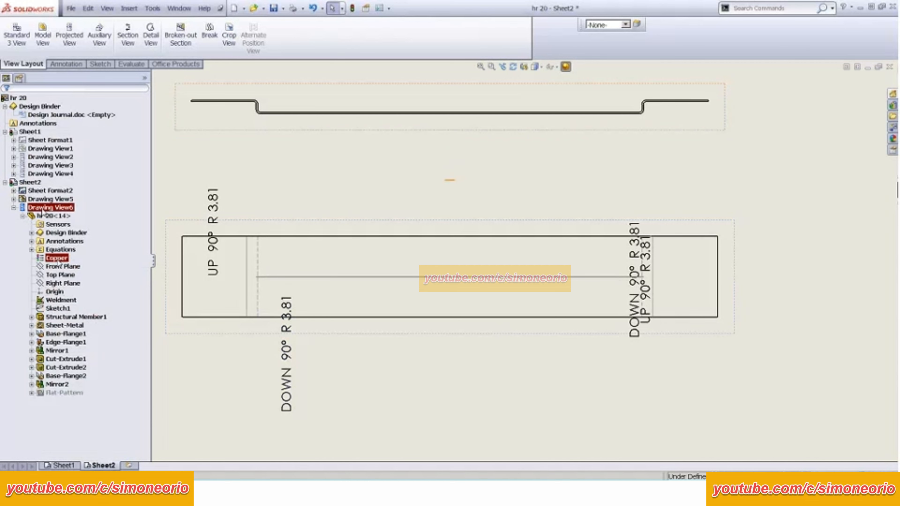
pyautogui.click(14, 199)
pyautogui.click(22, 207)
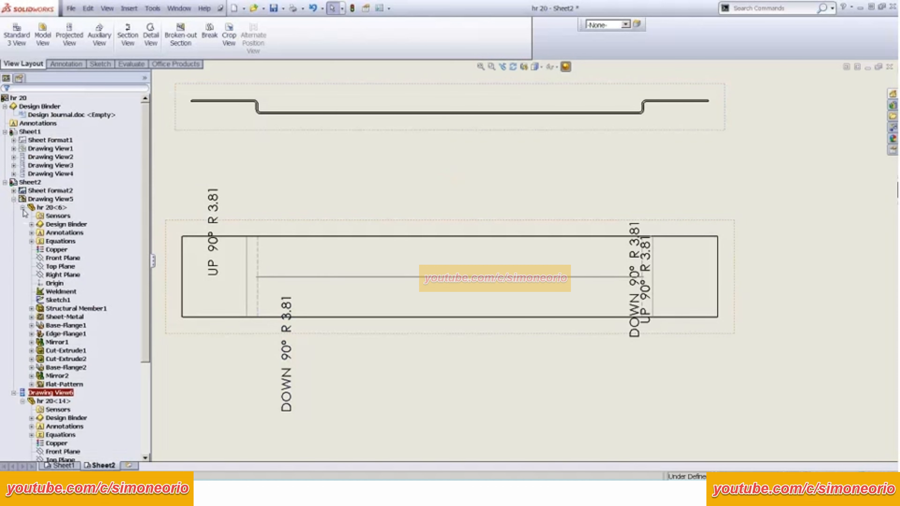
pyautogui.rightClick(59, 301)
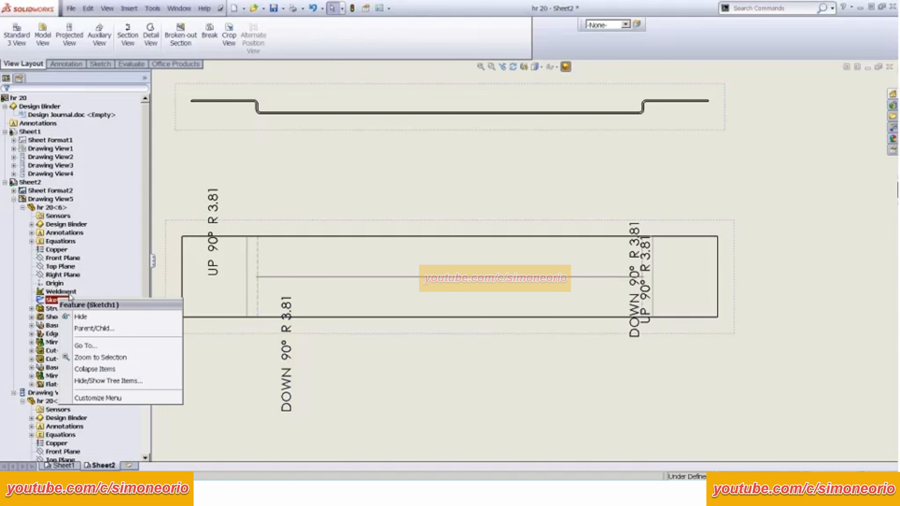
pyautogui.click(110, 318)
pyautogui.scroll(1, 523, 269)
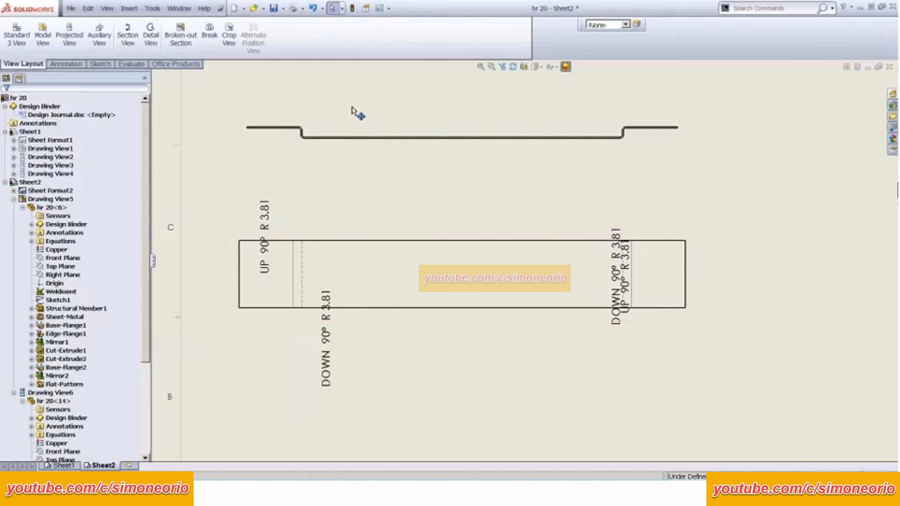
# Step: In the document's sheet metal properties, set the flat pattern colour of the up-direction bend lines to red
pyautogui.click(380, 8)
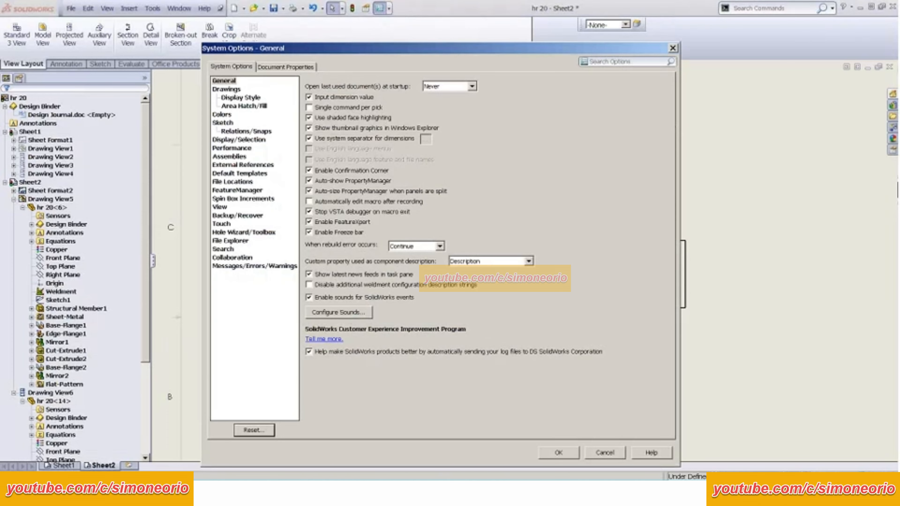
pyautogui.click(288, 68)
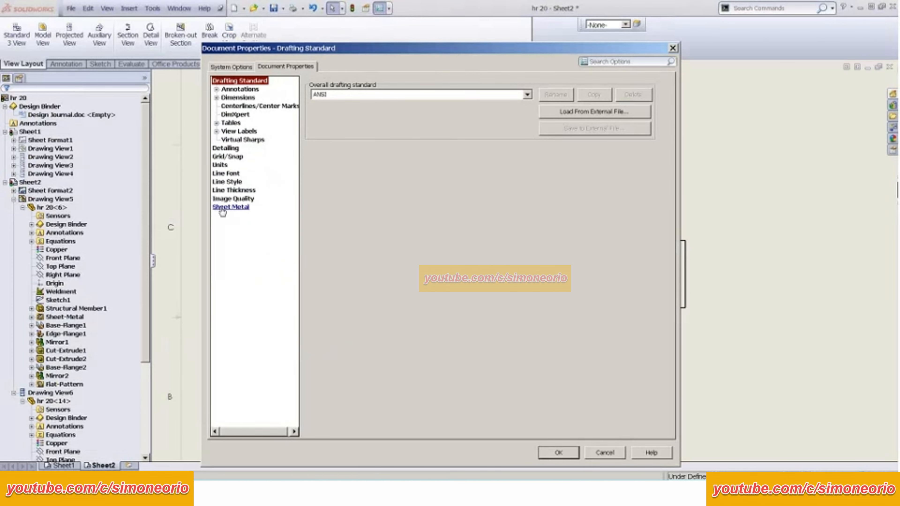
pyautogui.click(230, 207)
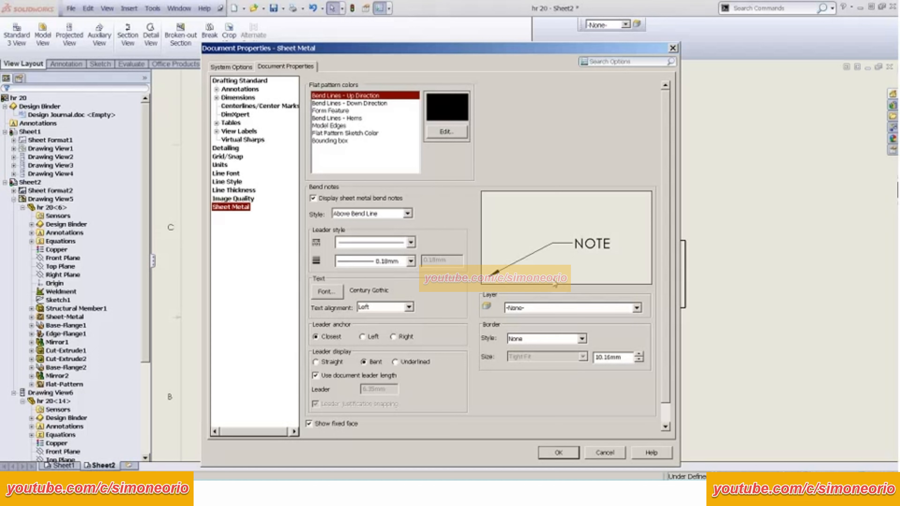
pyautogui.click(337, 103)
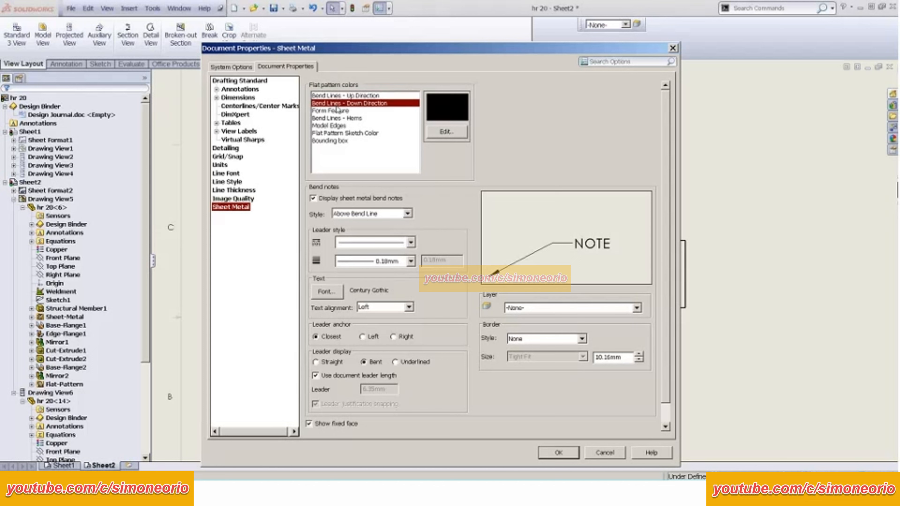
pyautogui.click(325, 111)
pyautogui.click(330, 119)
pyautogui.click(331, 126)
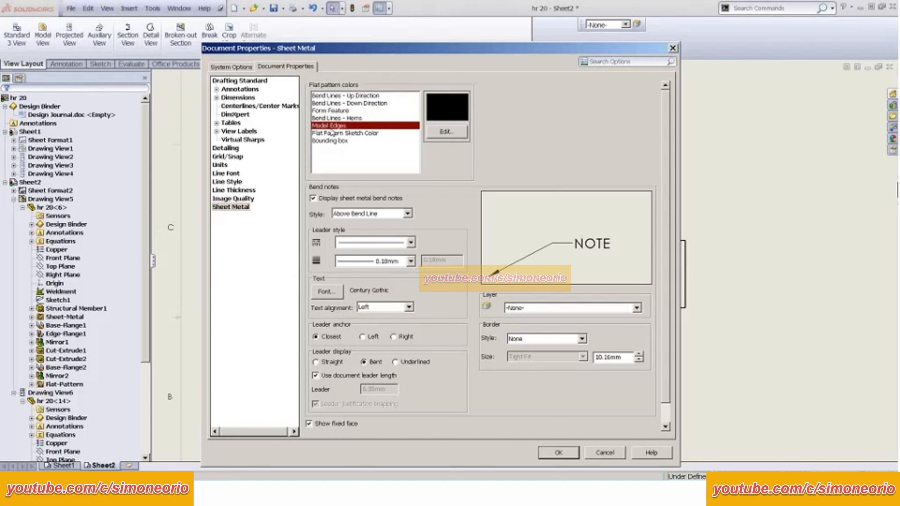
pyautogui.click(334, 134)
pyautogui.click(331, 125)
pyautogui.click(330, 95)
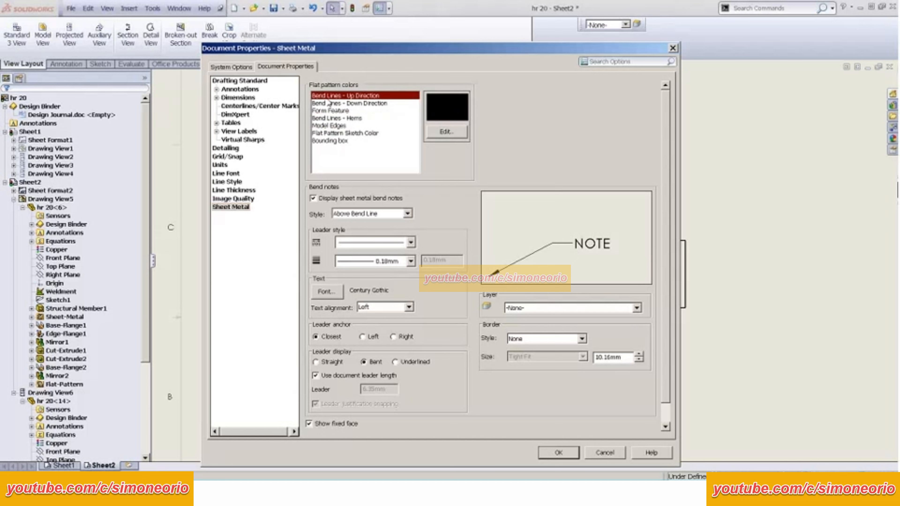
pyautogui.click(445, 134)
pyautogui.click(383, 206)
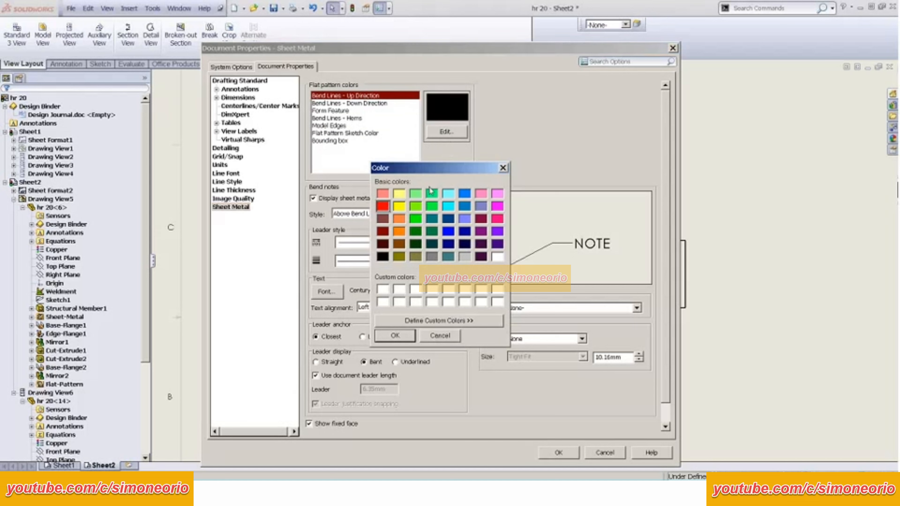
pyautogui.click(395, 336)
# Step: Set the flat pattern colour of the down-direction bend lines to green and apply the document properties
pyautogui.click(343, 103)
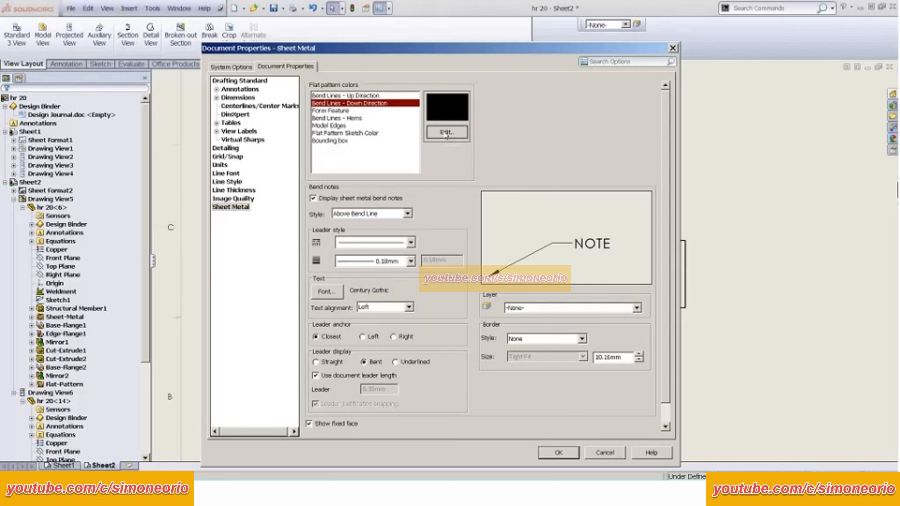
pyautogui.click(446, 132)
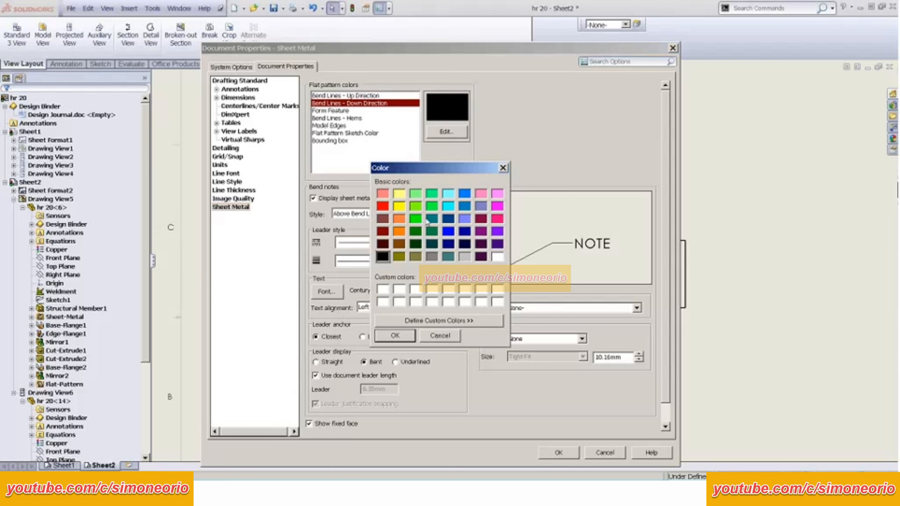
pyautogui.click(415, 218)
pyautogui.press('Return')
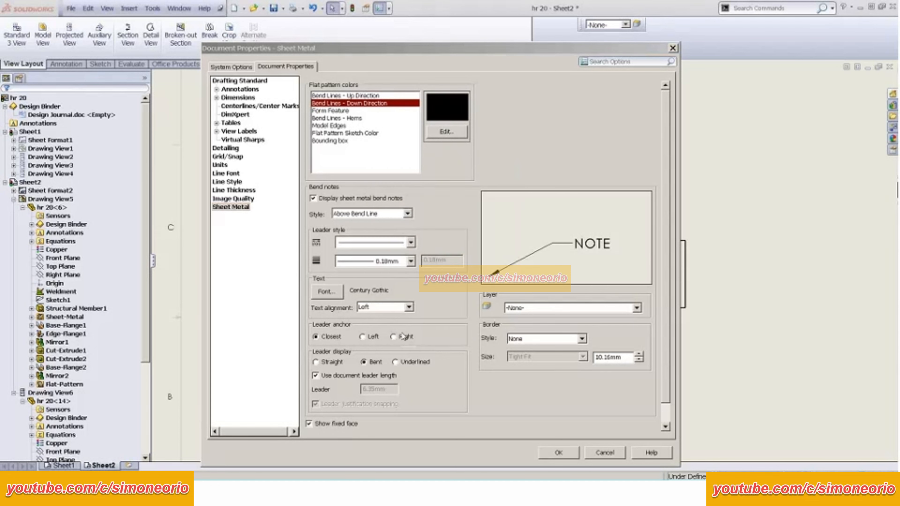
pyautogui.click(558, 453)
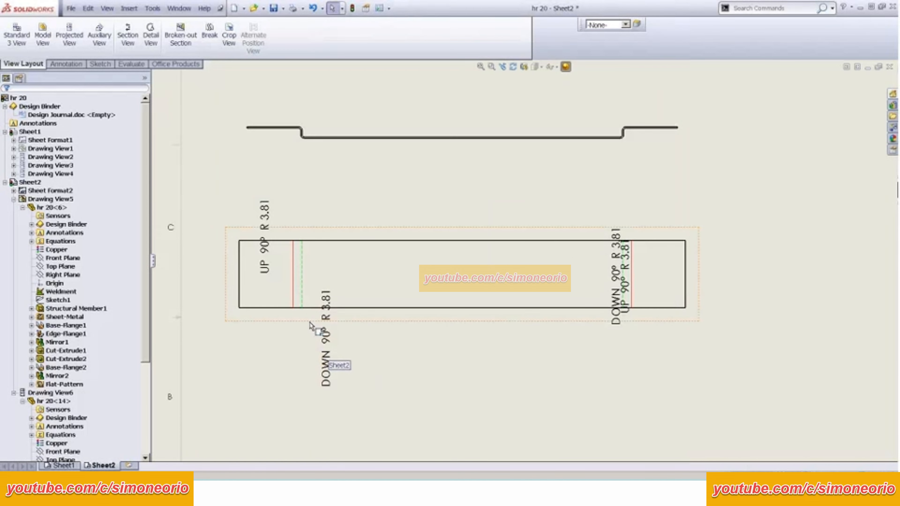
# Step: Add a leader to the left UP bend note and move the note outside the flat pattern's left edge
pyautogui.scroll(3, 313, 299)
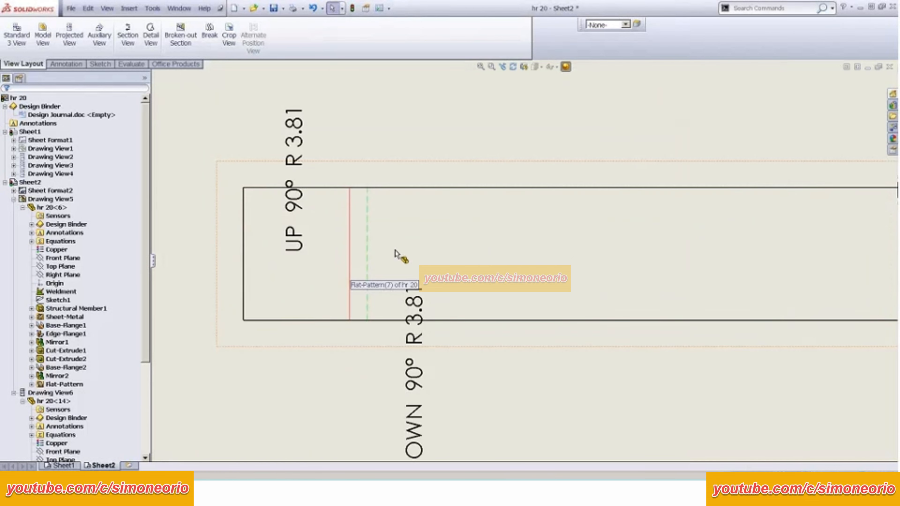
pyautogui.click(296, 151)
pyautogui.click(27, 280)
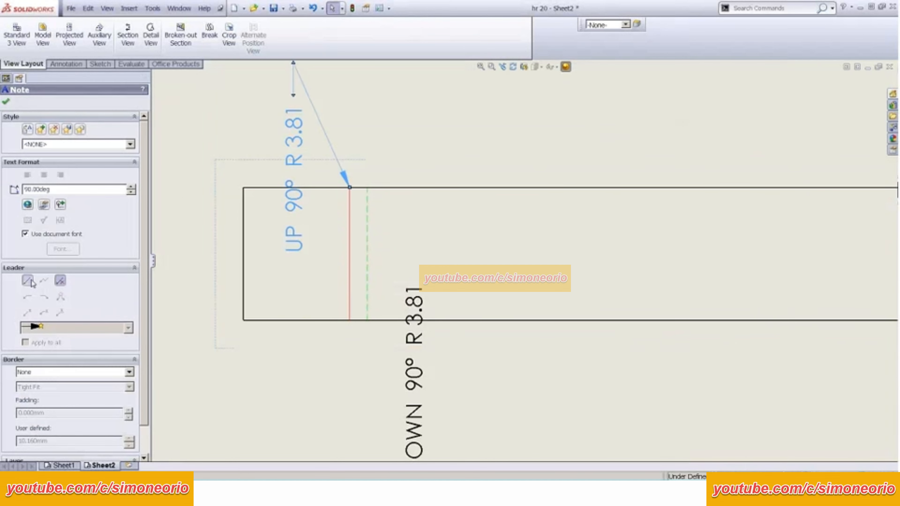
pyautogui.scroll(5, 374, 281)
pyautogui.scroll(-1, 391, 234)
pyautogui.scroll(-1, 391, 234)
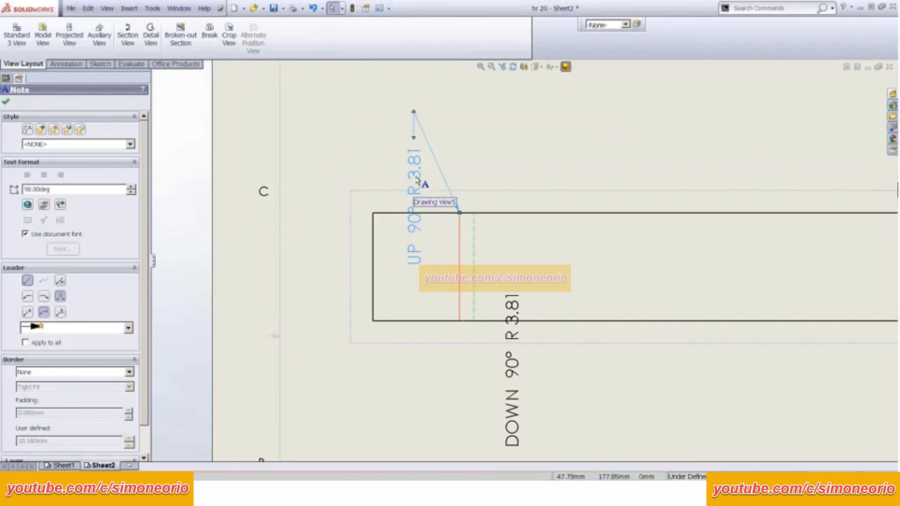
pyautogui.moveTo(422, 193); pyautogui.dragTo(328, 194)
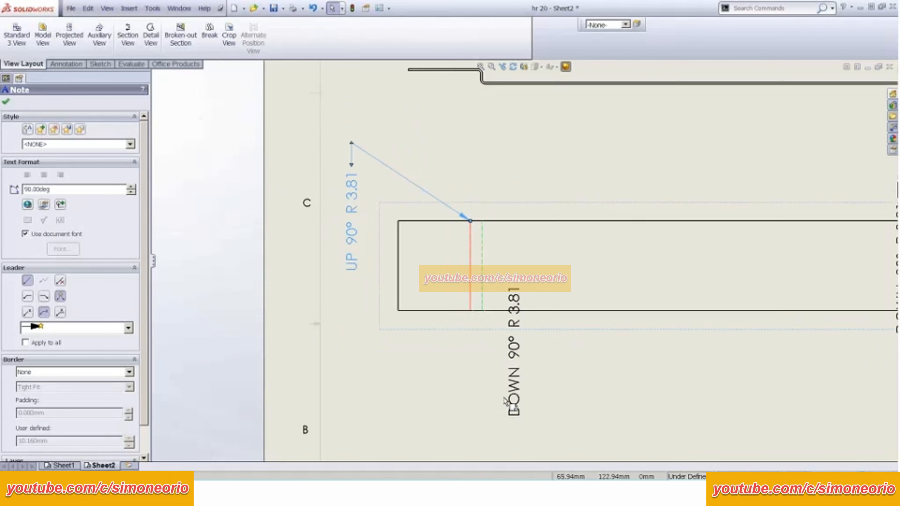
# Step: Move the right DOWN bend note away from its bend line, to below the flat pattern's lower edge
pyautogui.scroll(3, 552, 372)
pyautogui.scroll(-2, 725, 301)
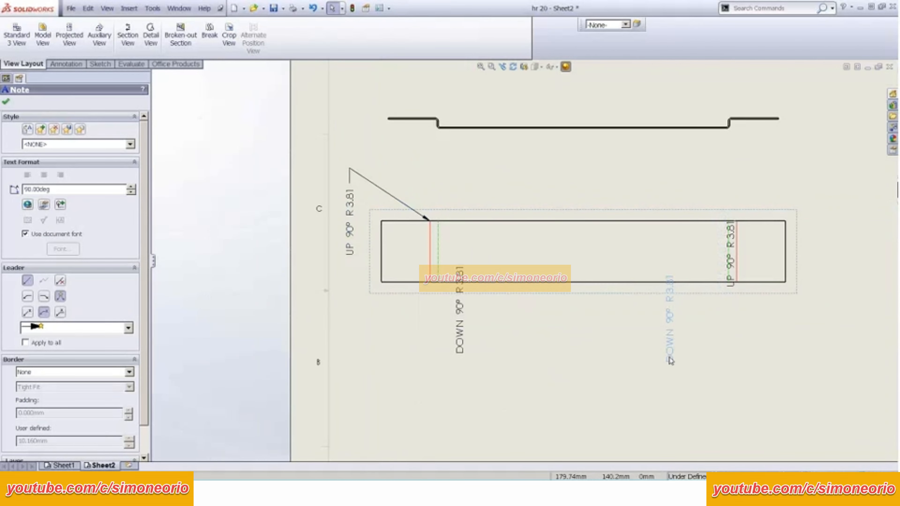
pyautogui.click(655, 378)
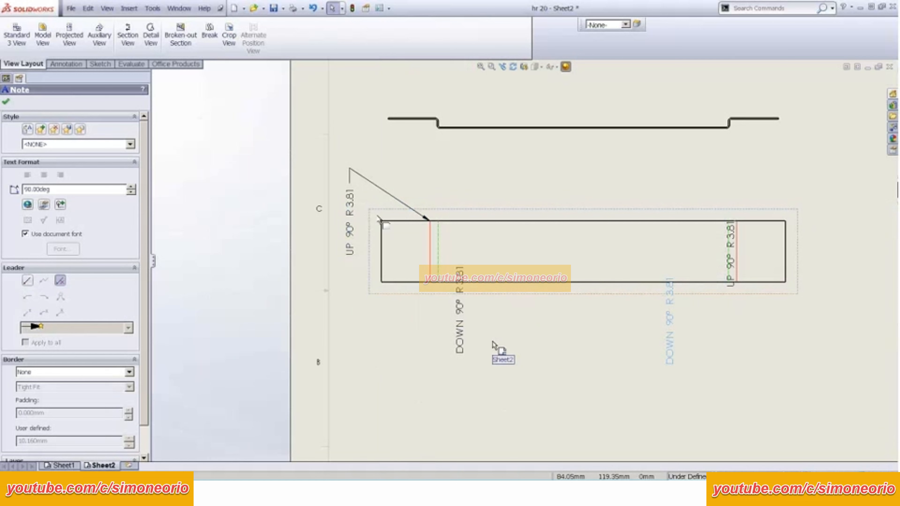
# Step: Set the text angle of the left UP bend note to 0 degrees
pyautogui.click(356, 222)
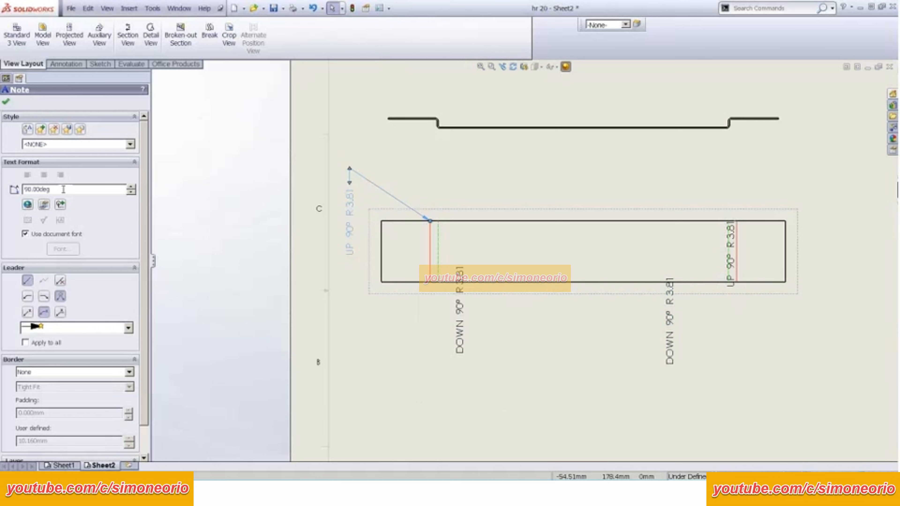
pyautogui.click(68, 190)
pyautogui.hotkey('ctrl', 'a')
pyautogui.write('0')
pyautogui.press('Return')
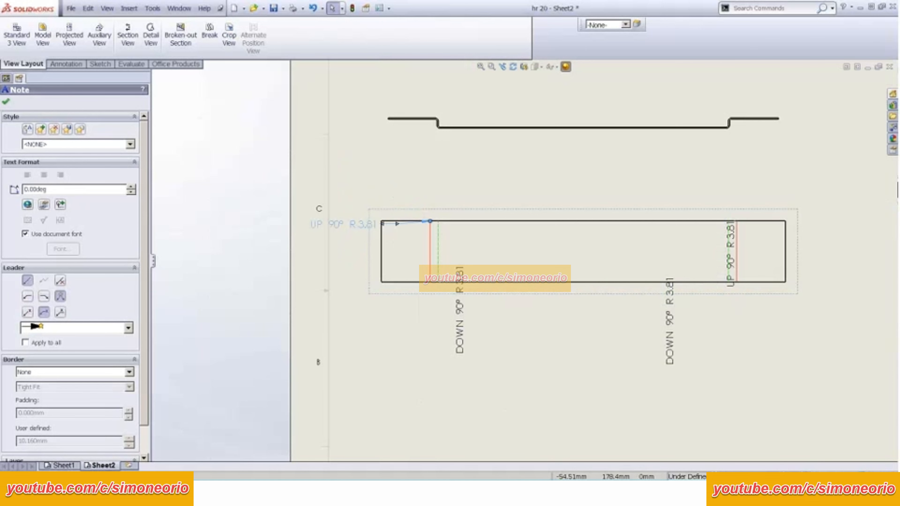
# Step: Delete the projected view above the flat pattern
pyautogui.scroll(-3, 417, 269)
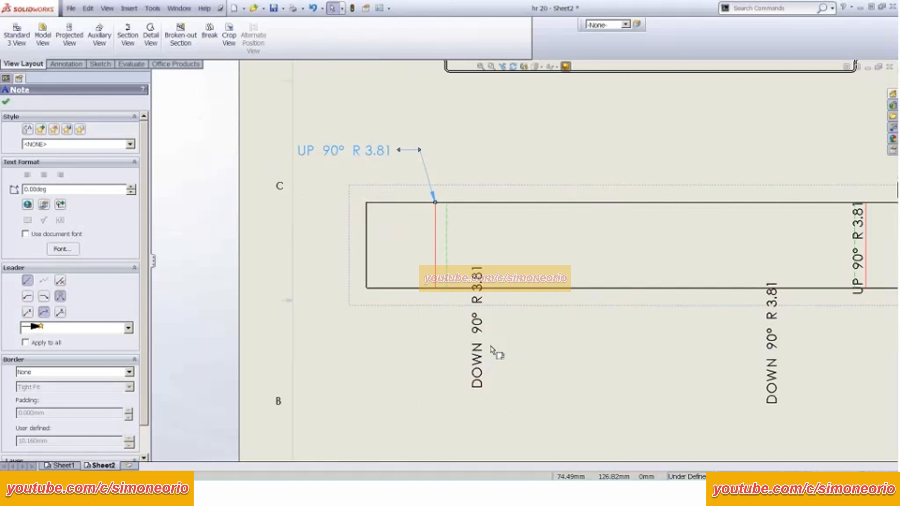
pyautogui.scroll(5, 493, 350)
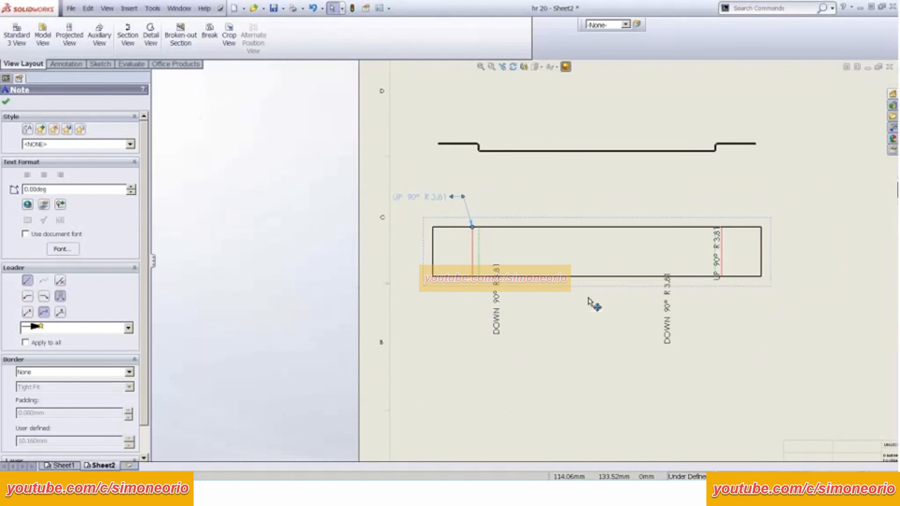
pyautogui.scroll(-2, 496, 218)
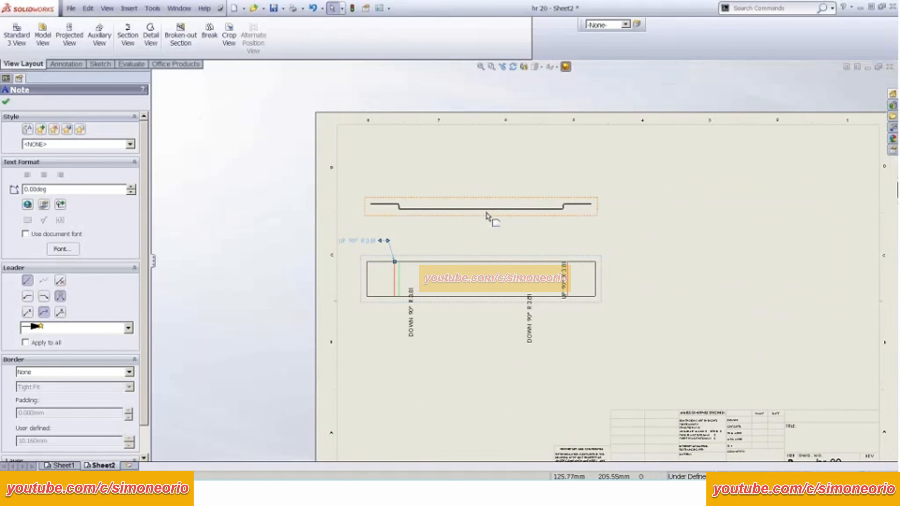
pyautogui.click(487, 215)
pyautogui.press('Delete')
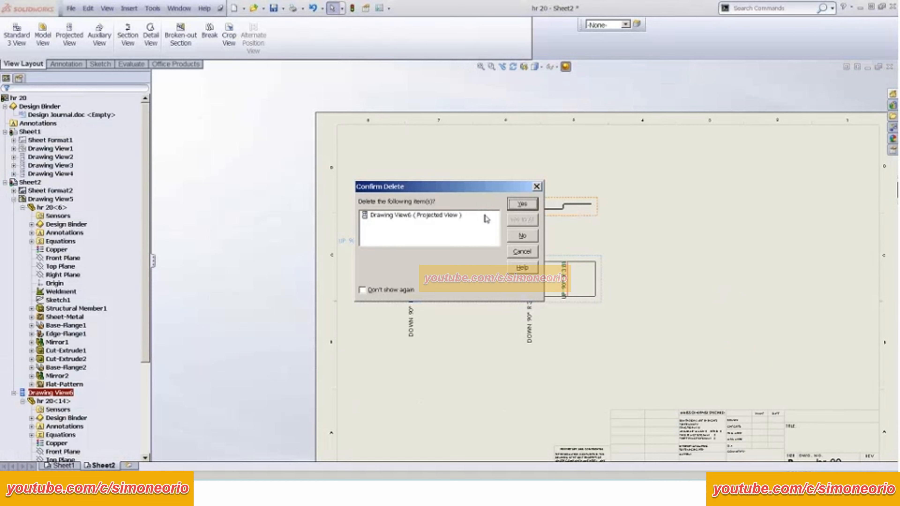
pyautogui.press('Return')
# Step: Move the flat pattern view up near the sheet's upper border
pyautogui.moveTo(473, 258); pyautogui.dragTo(479, 172)
pyautogui.click(636, 317)
pyautogui.press('f')
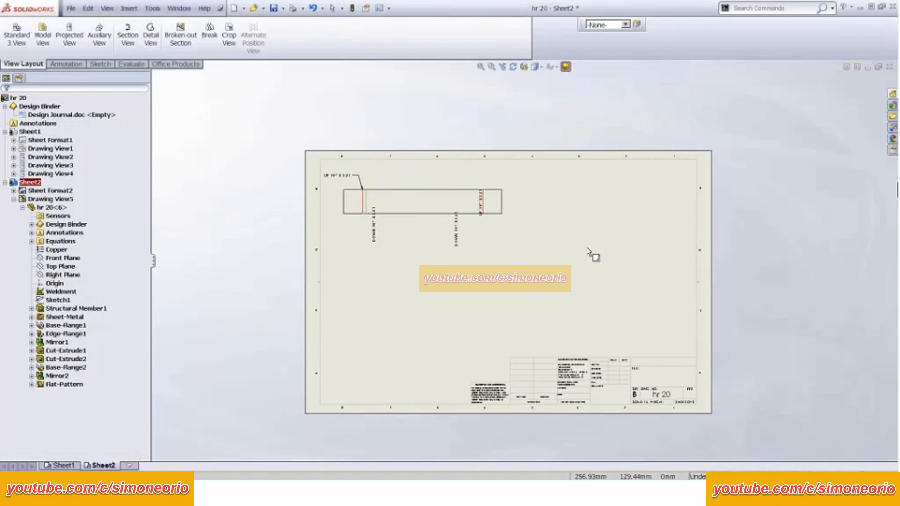
pyautogui.click(893, 117)
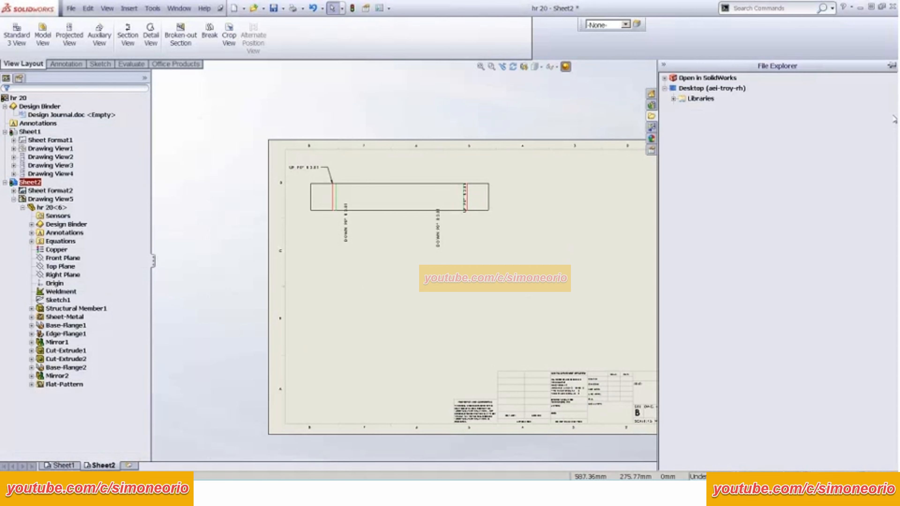
pyautogui.click(651, 127)
pyautogui.press('f')
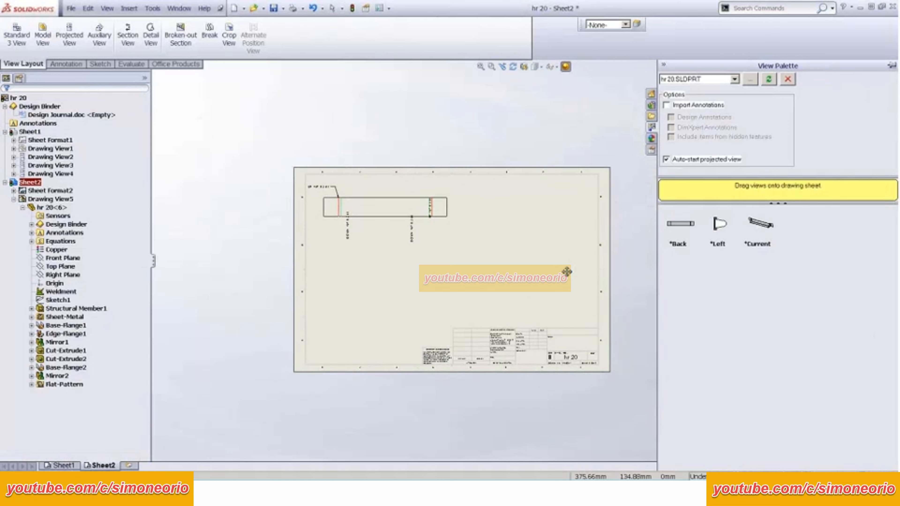
# Step: Copy the top view of the handrail from Sheet1 and paste it onto Sheet2 above the title block
pyautogui.click(70, 465)
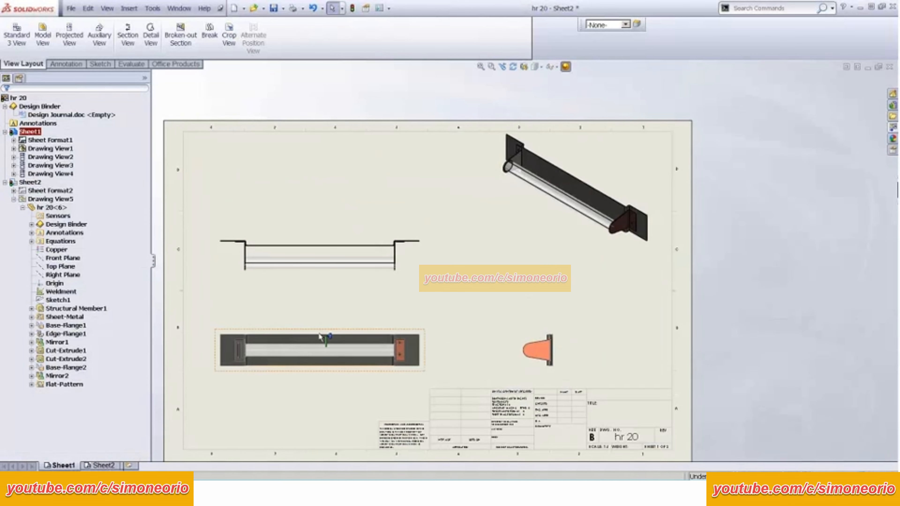
pyautogui.click(336, 280)
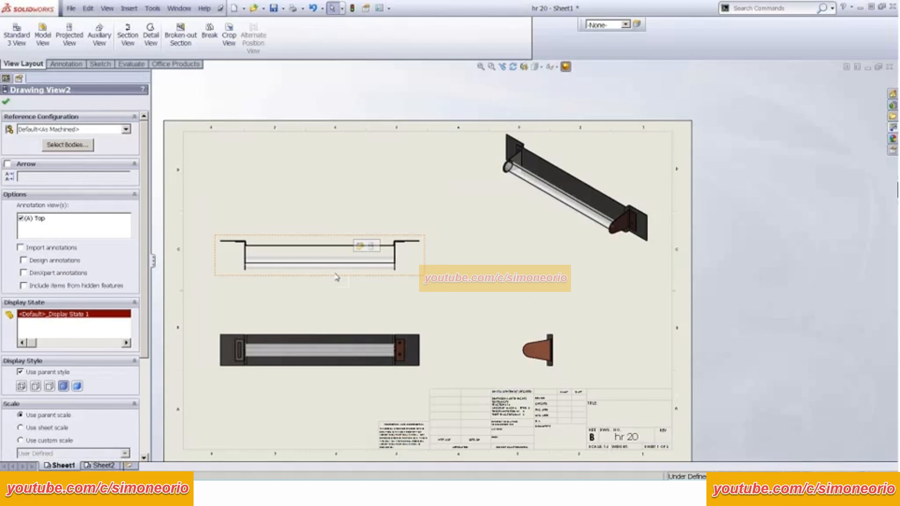
pyautogui.click(104, 466)
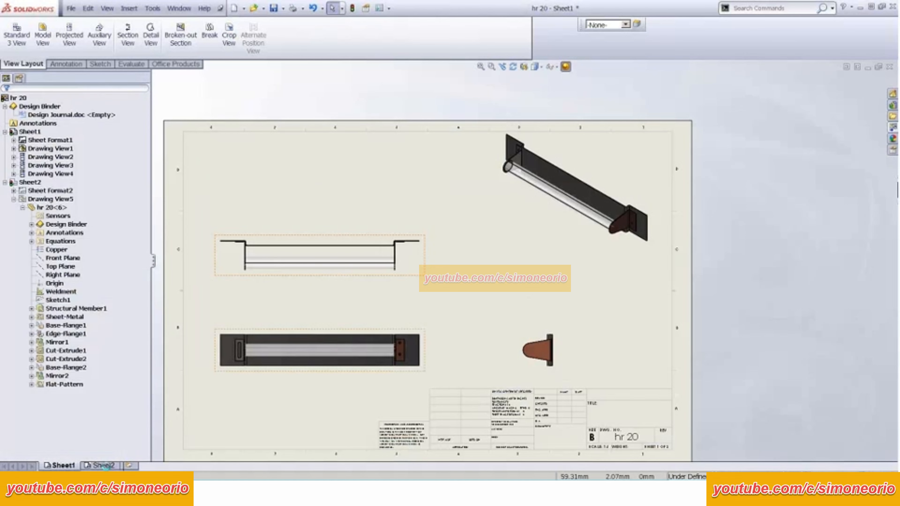
pyautogui.click(104, 466)
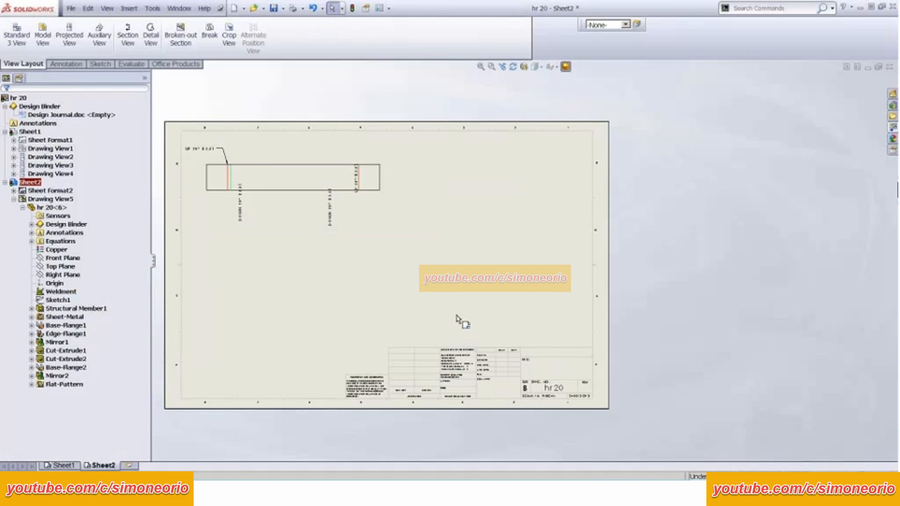
pyautogui.click(456, 318)
pyautogui.scroll(3, 457, 316)
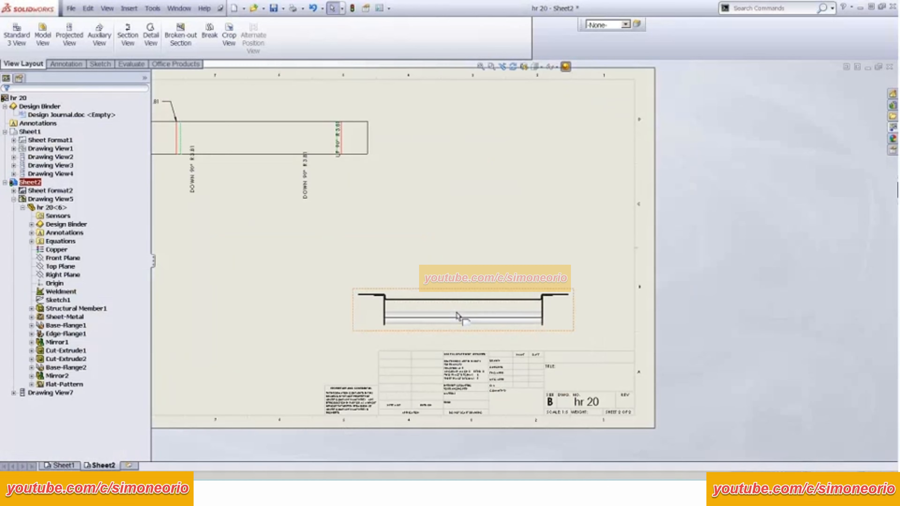
# Step: Limit the pasted top view to the right bracket body only
pyautogui.click(457, 316)
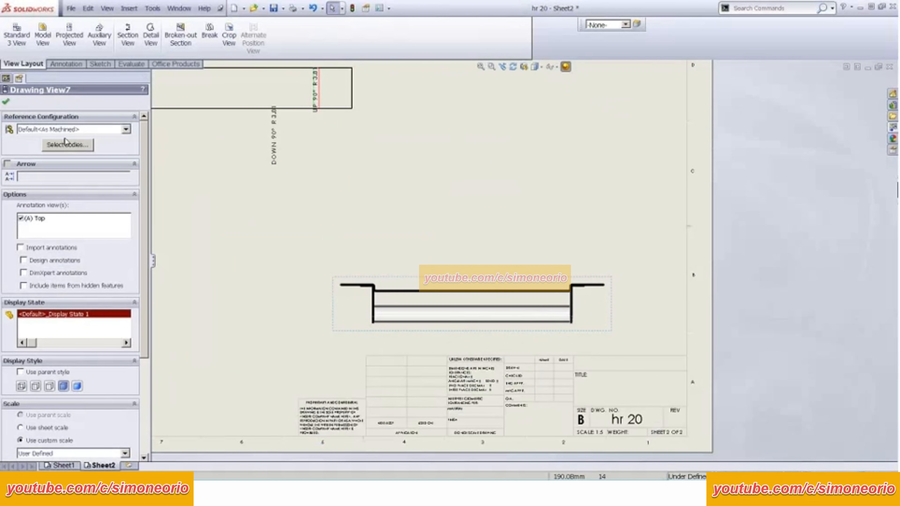
pyautogui.click(64, 145)
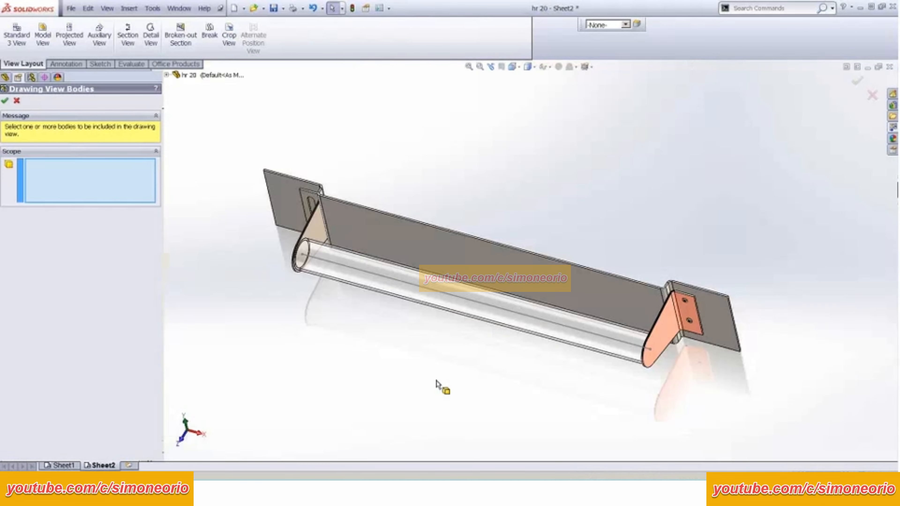
pyautogui.click(670, 334)
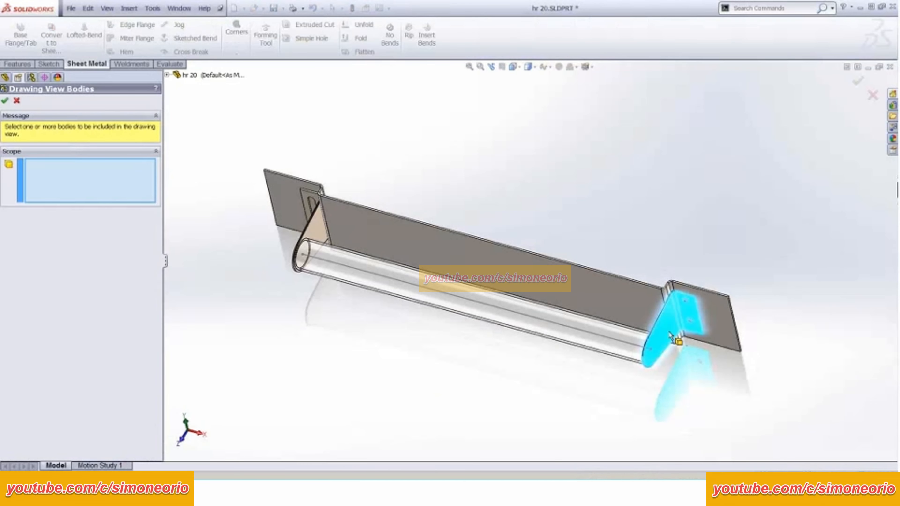
pyautogui.click(5, 103)
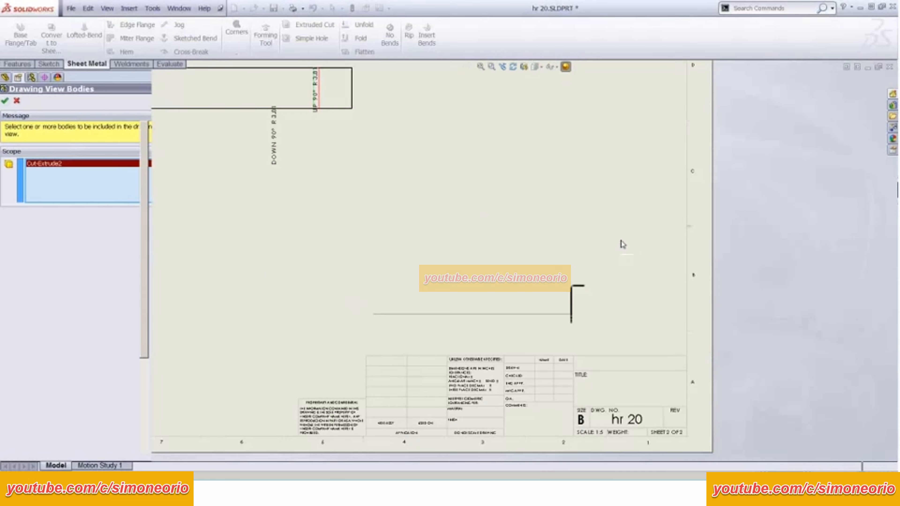
pyautogui.scroll(-2, 562, 302)
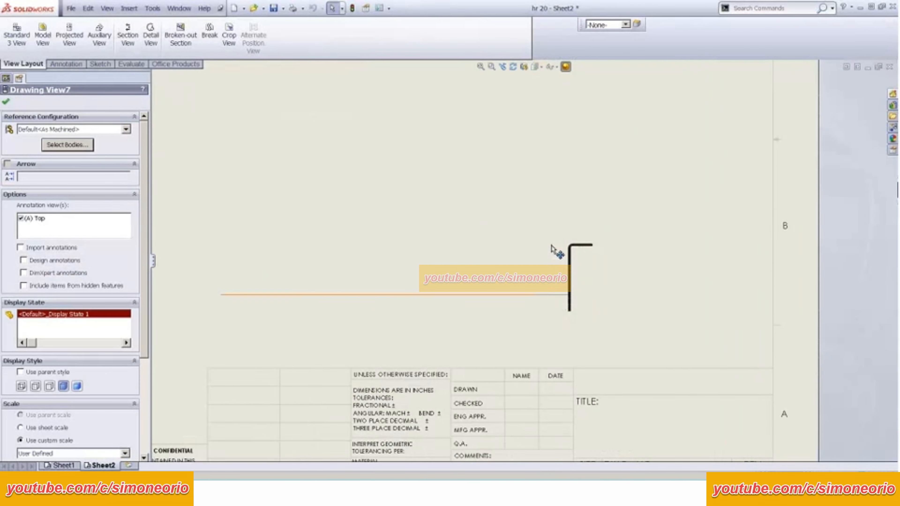
# Step: Switch to the hr 20 part, hide the tube's centreline sketch, save the part and return to the drawing
pyautogui.click(191, 9)
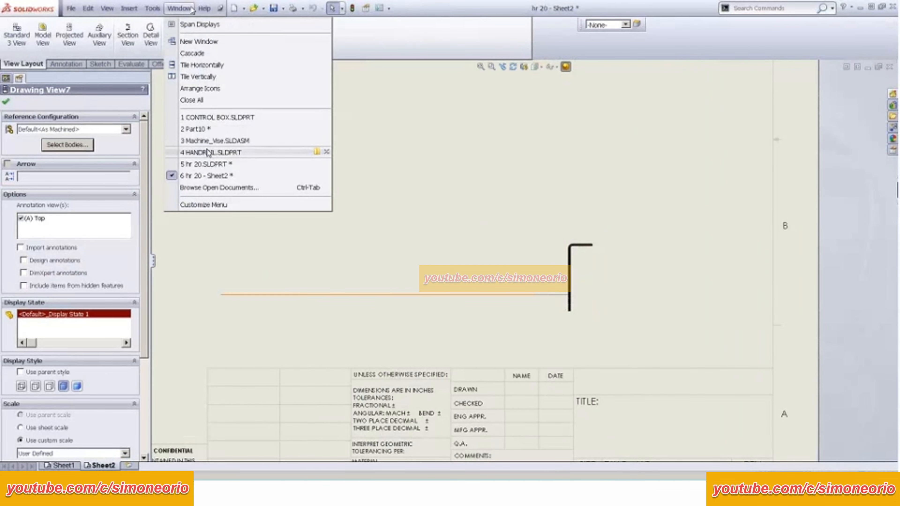
pyautogui.click(207, 164)
pyautogui.rightClick(339, 232)
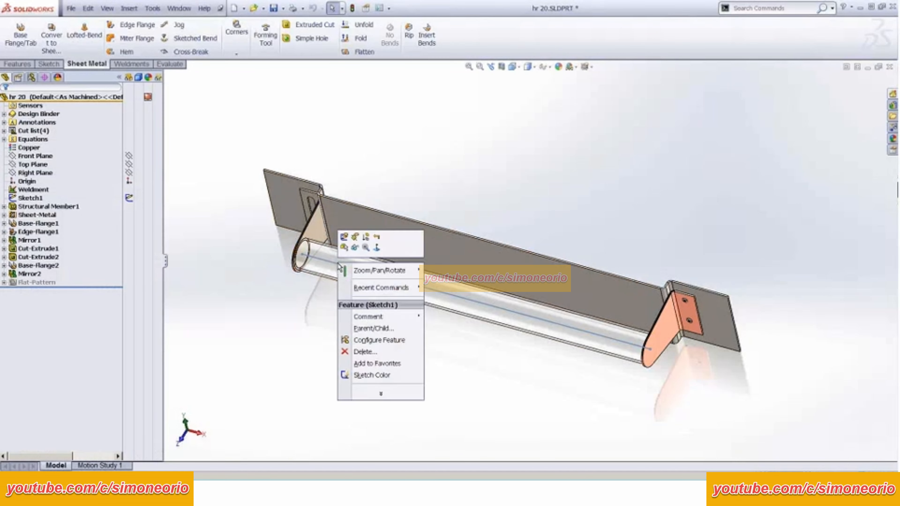
pyautogui.click(350, 240)
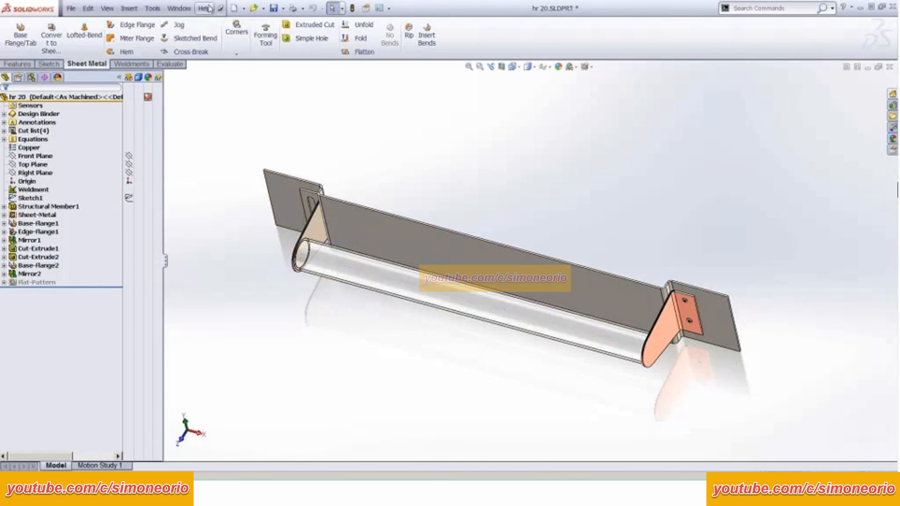
pyautogui.click(178, 9)
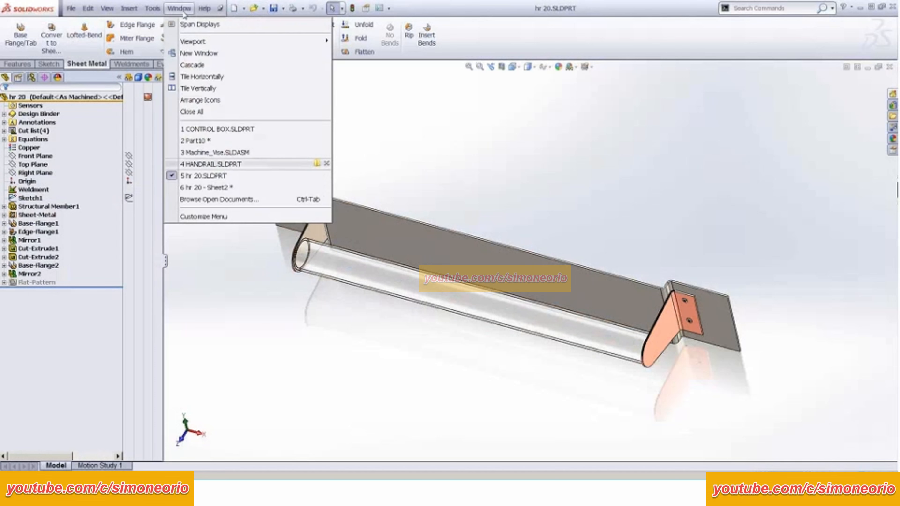
pyautogui.click(218, 186)
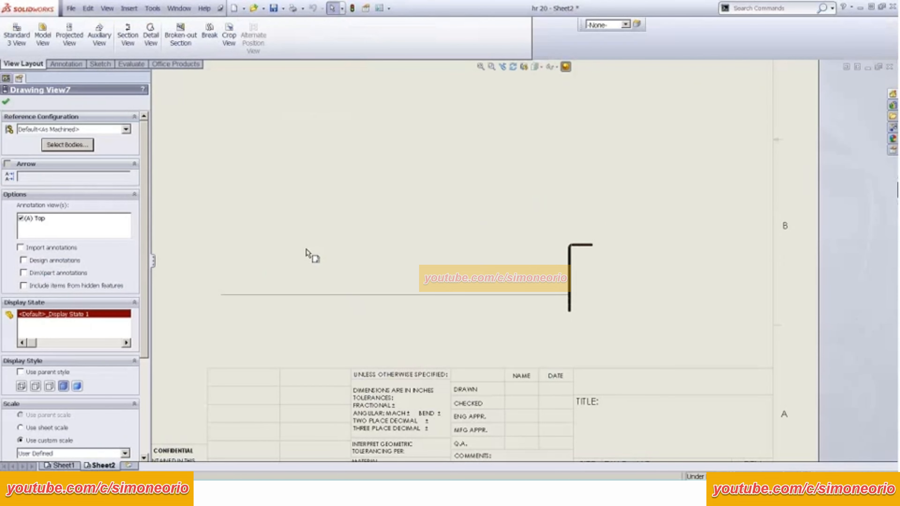
# Step: Hide the leftover sketch line in the bracket view on Sheet2
pyautogui.press('Escape')
pyautogui.press('f')
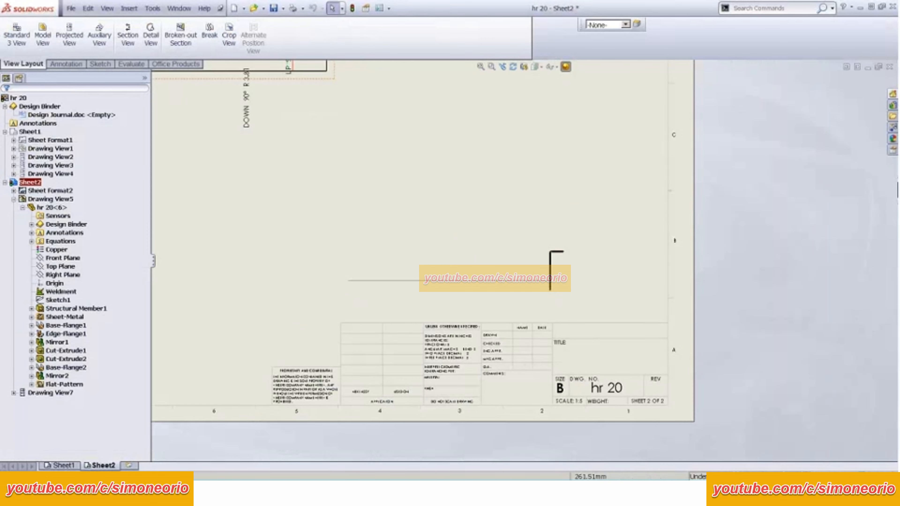
pyautogui.rightClick(427, 281)
pyautogui.click(448, 350)
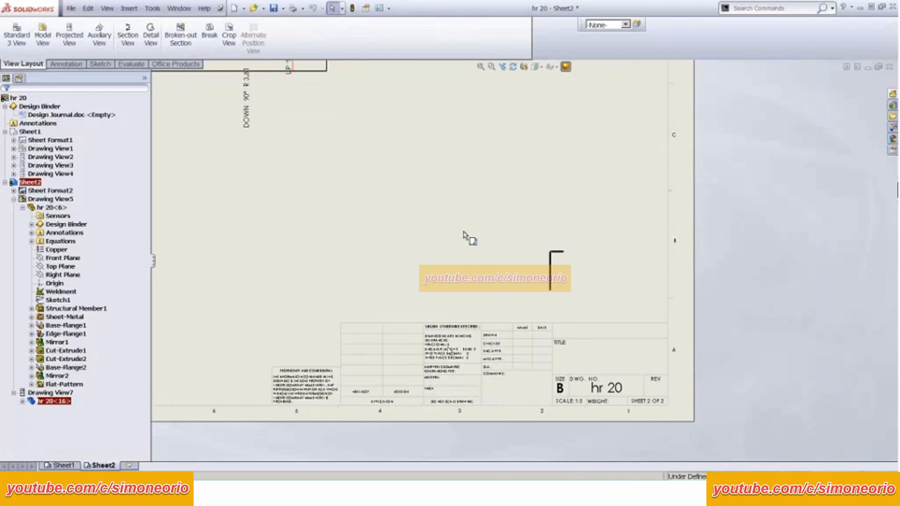
# Step: Examine the bracket view's display and scale settings and the body included in it
pyautogui.click(555, 275)
pyautogui.scroll(-2, 555, 275)
pyautogui.scroll(-1, 556, 277)
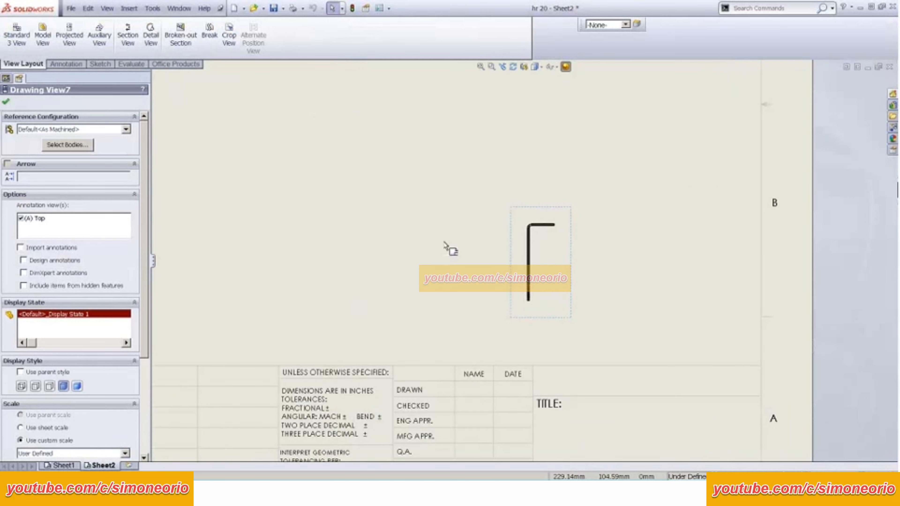
pyautogui.click(538, 257)
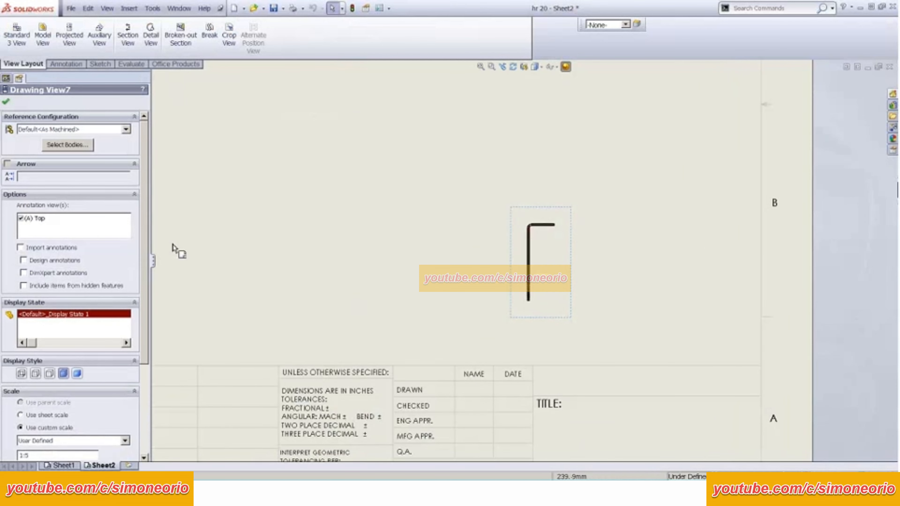
pyautogui.scroll(-5, 146, 314)
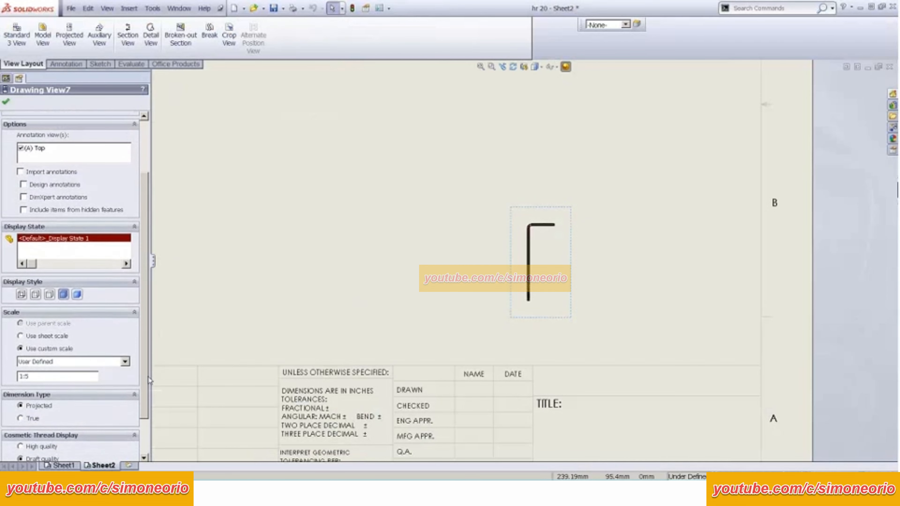
pyautogui.click(411, 297)
pyautogui.press('f')
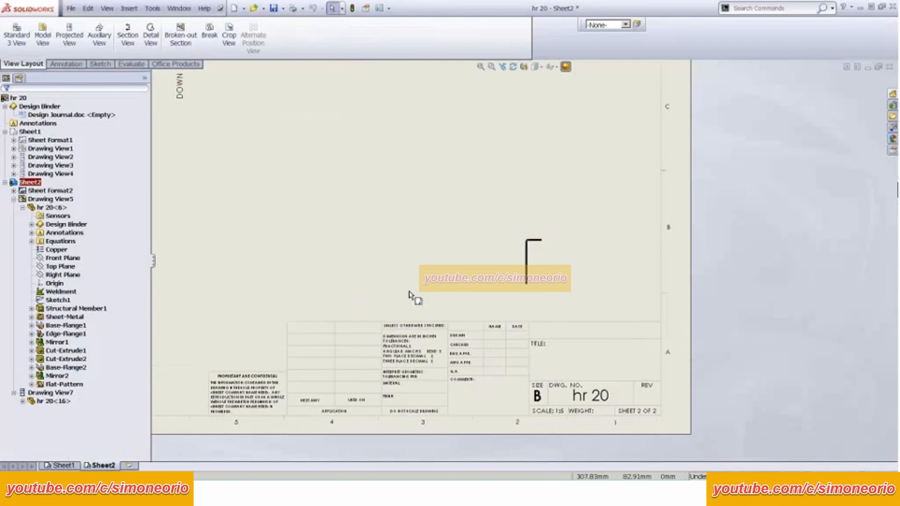
pyautogui.click(539, 289)
pyautogui.scroll(-3, 542, 289)
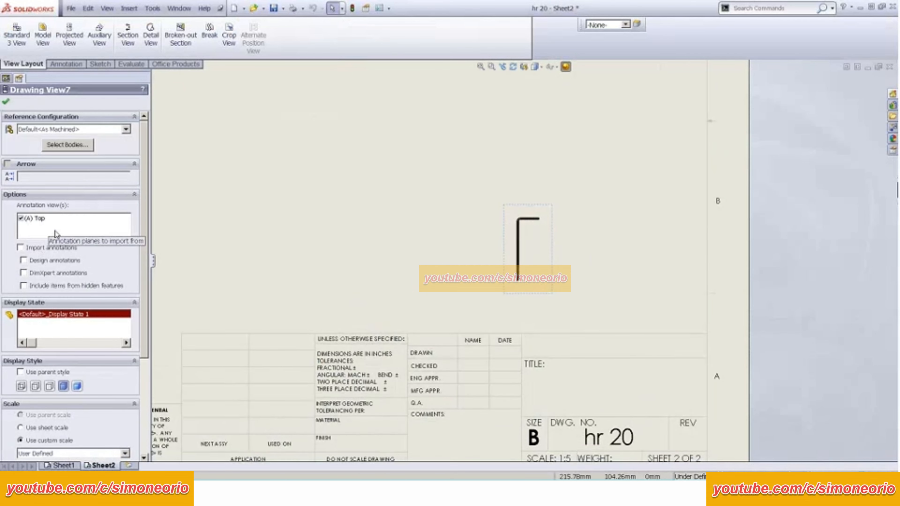
pyautogui.click(67, 144)
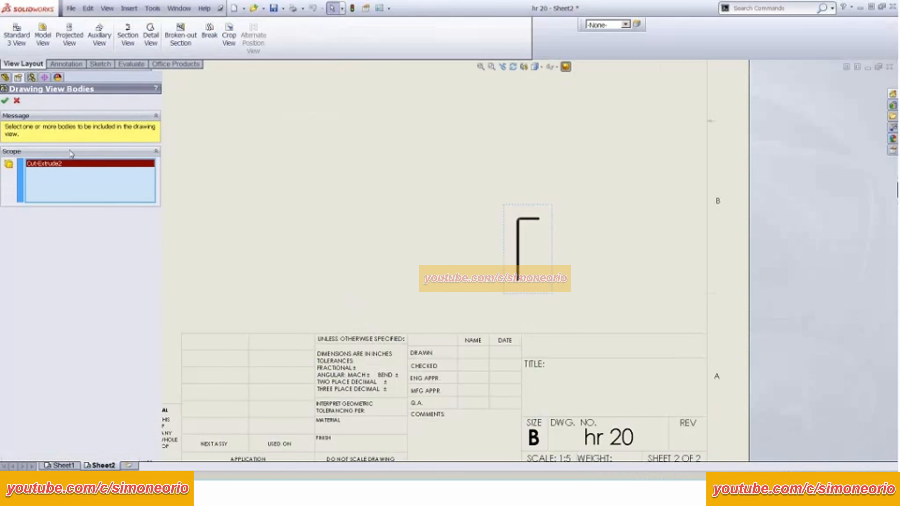
pyautogui.click(4, 101)
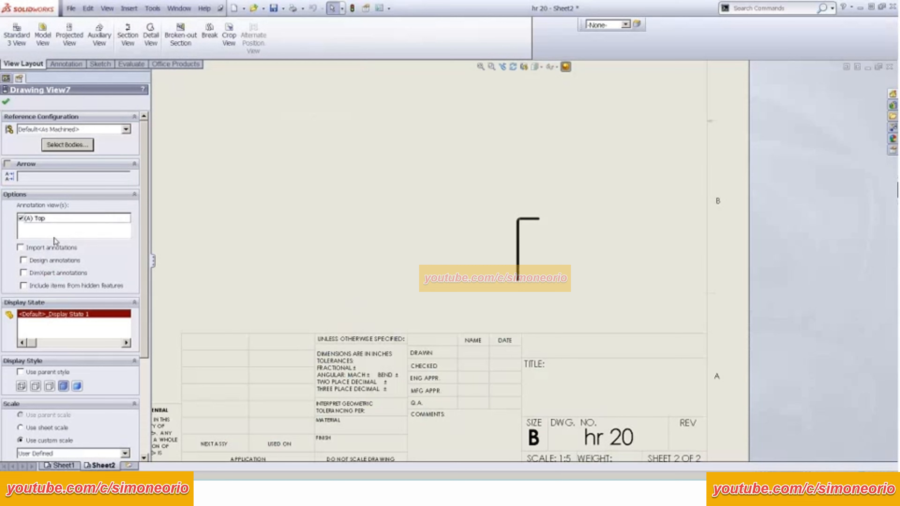
pyautogui.click(191, 147)
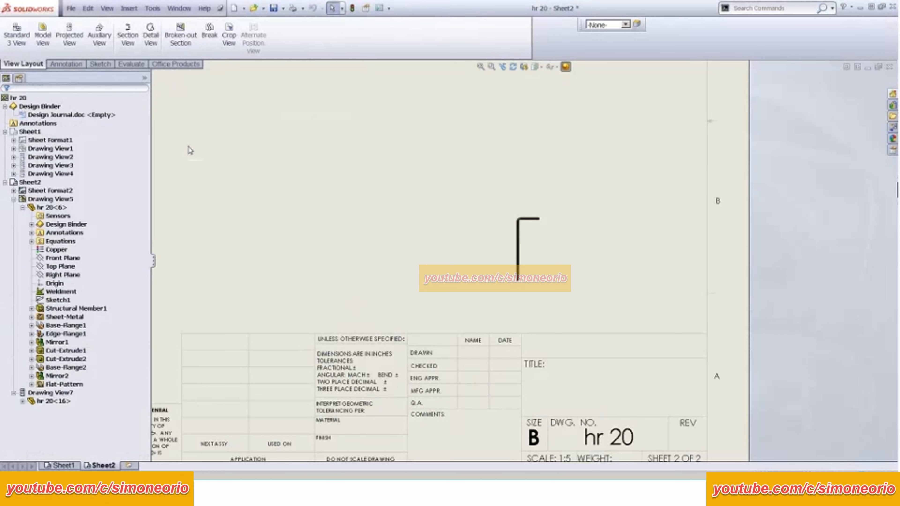
# Step: Delete the bracket view above the title block on Sheet2
pyautogui.click(531, 269)
pyautogui.press('Delete')
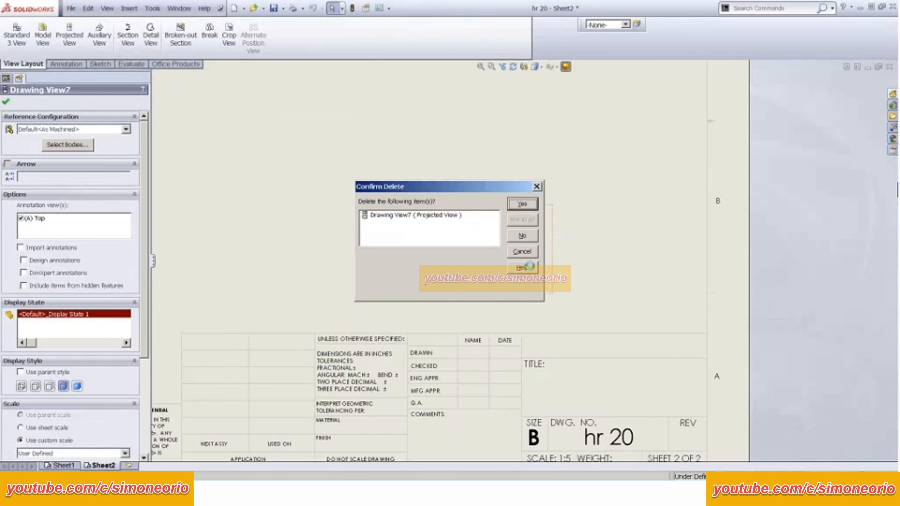
pyautogui.click(520, 203)
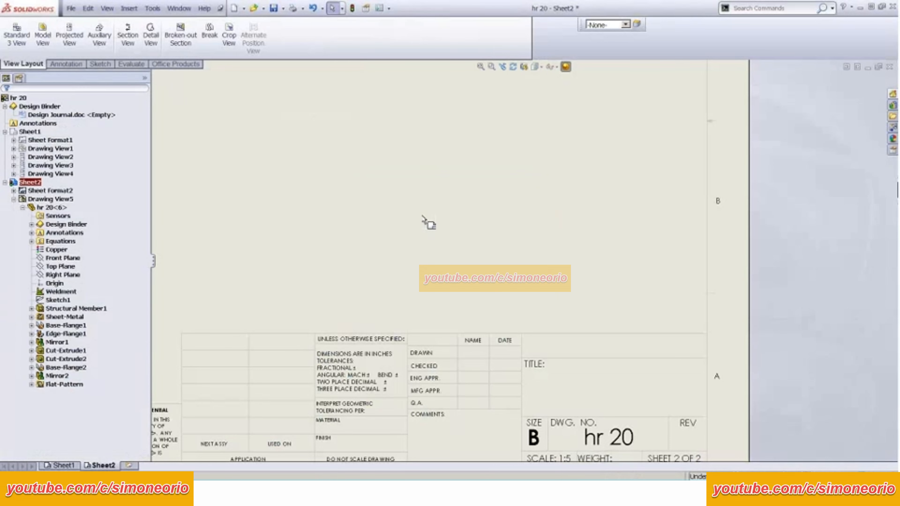
pyautogui.click(423, 217)
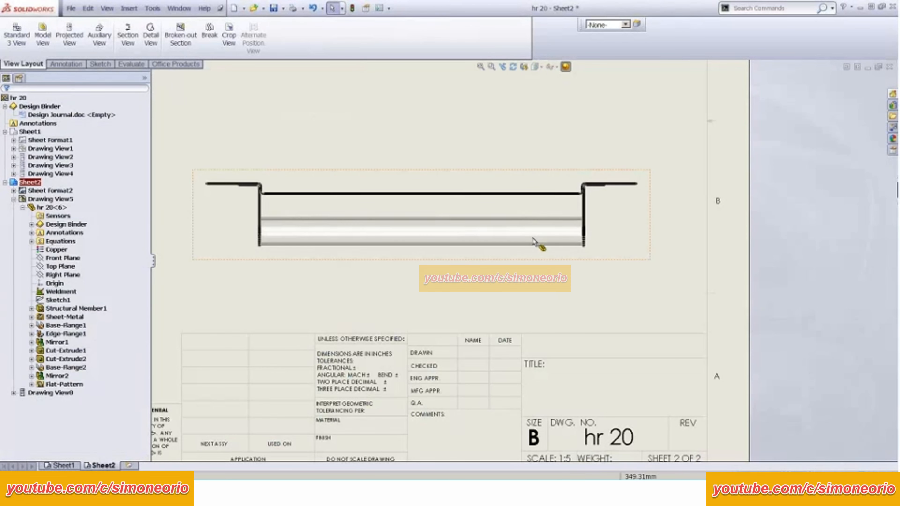
pyautogui.click(634, 219)
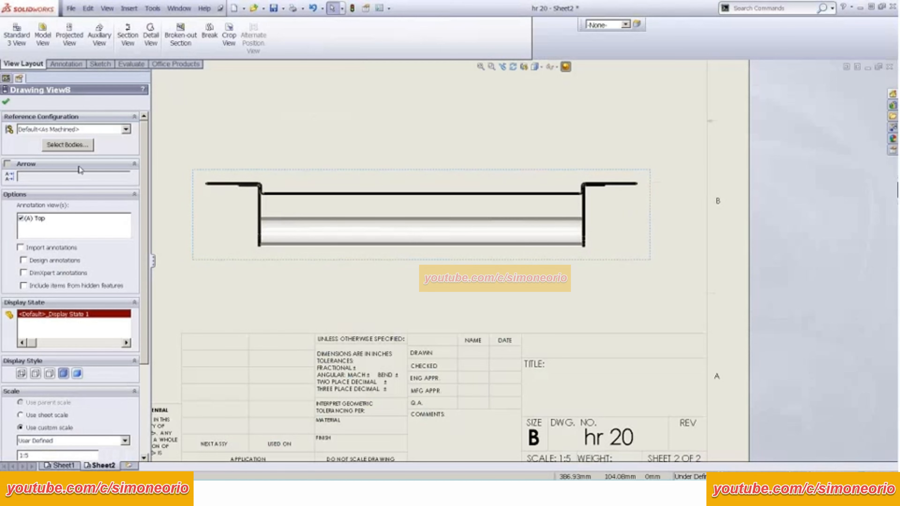
pyautogui.scroll(2, 524, 248)
pyautogui.press('Delete')
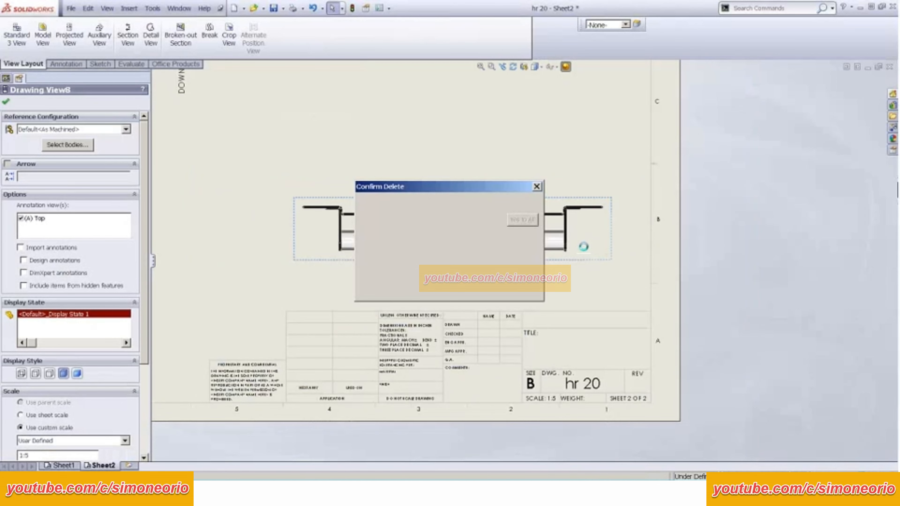
pyautogui.press('Return')
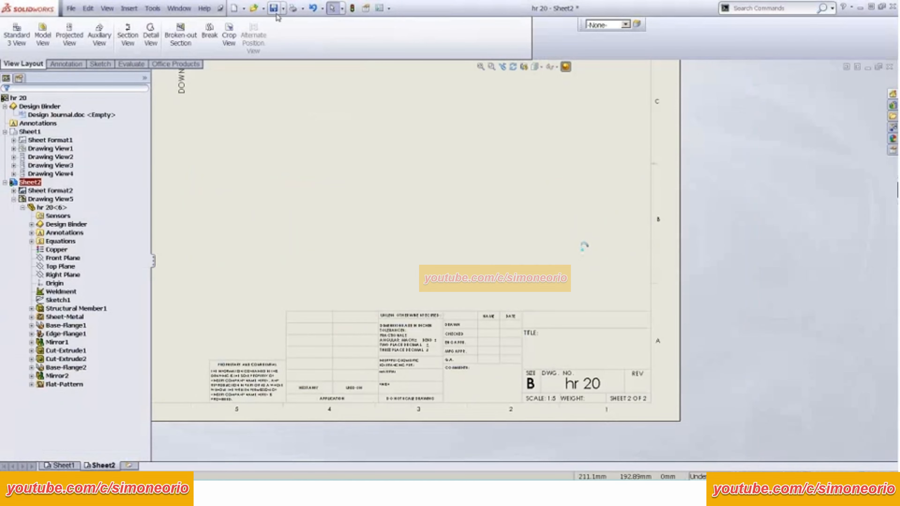
# Step: Save the drawing as hr 20.SLDDRW in the Night School Series 4 071713 folder
pyautogui.hotkey('ctrl', 's')
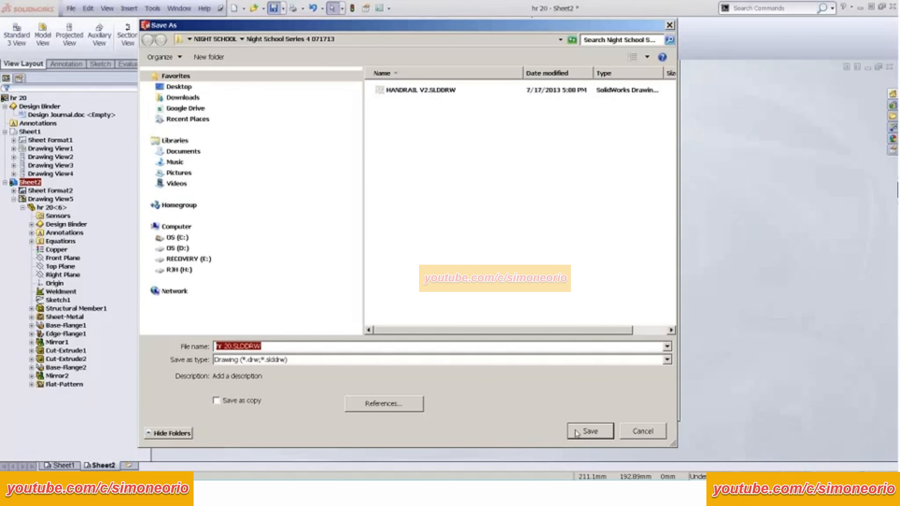
pyautogui.click(590, 431)
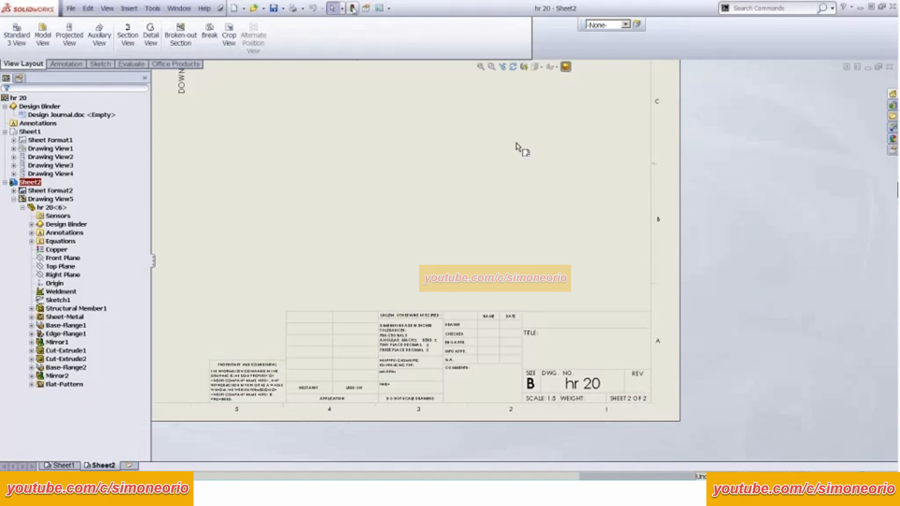
# Step: Place the refreshed Back view of hr 20 on Sheet2 above the title block, with a projected side view beside it
pyautogui.click(516, 145)
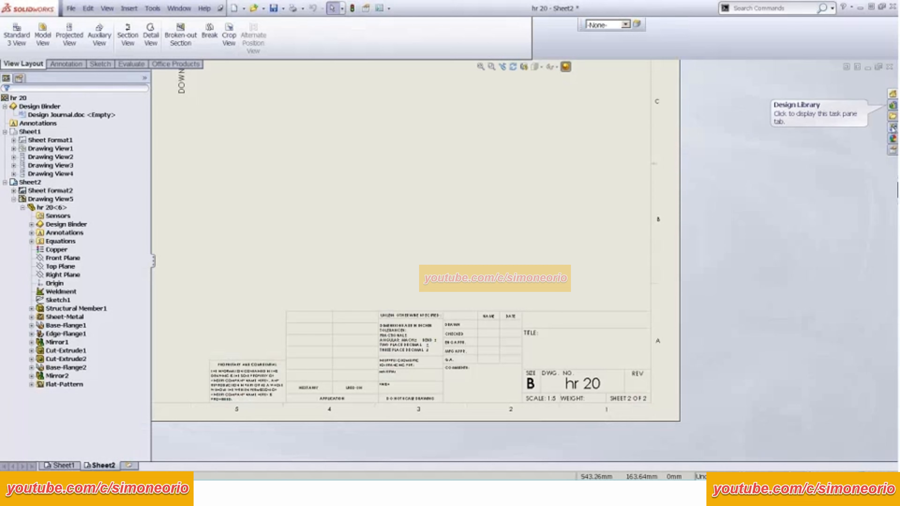
pyautogui.click(892, 150)
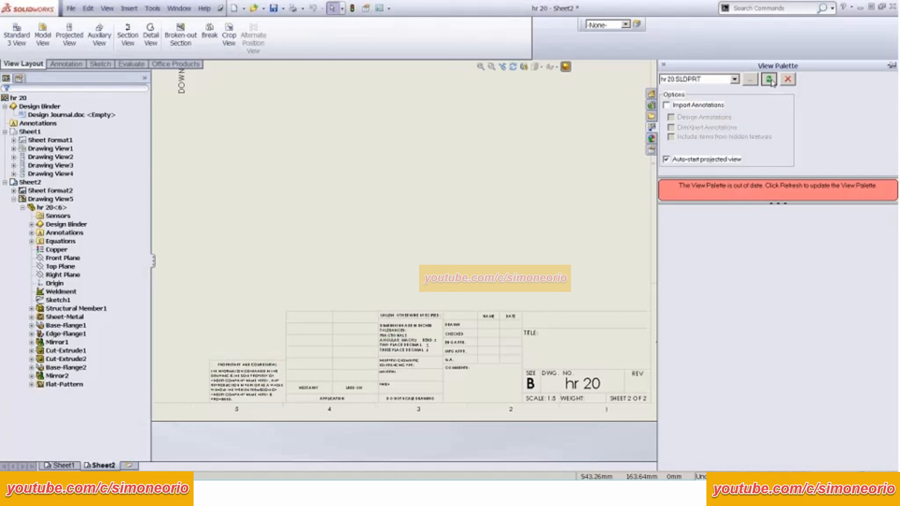
pyautogui.click(769, 79)
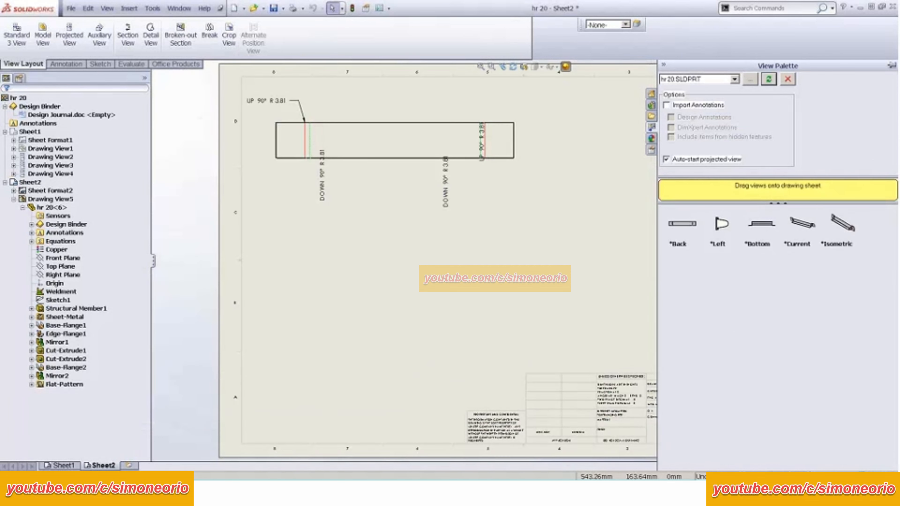
pyautogui.moveTo(682, 223); pyautogui.dragTo(653, 326)
pyautogui.scroll(-1, 652, 322)
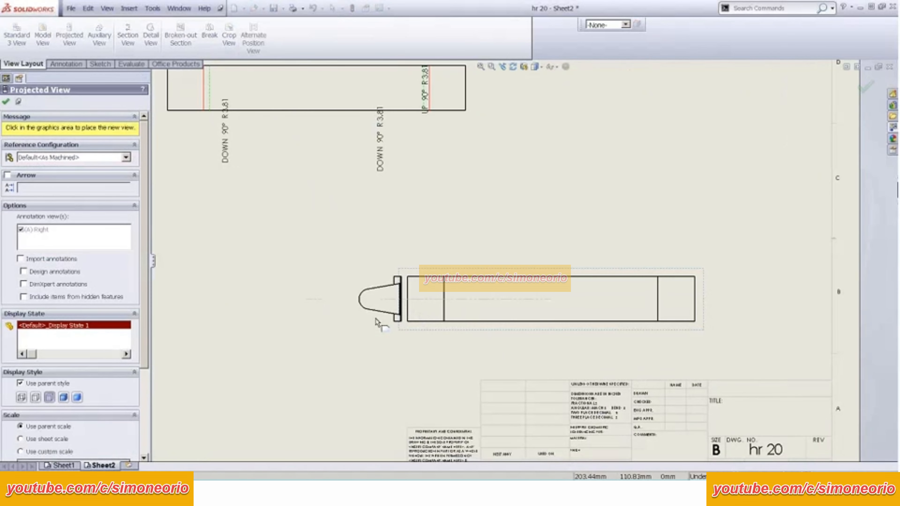
pyautogui.click(314, 319)
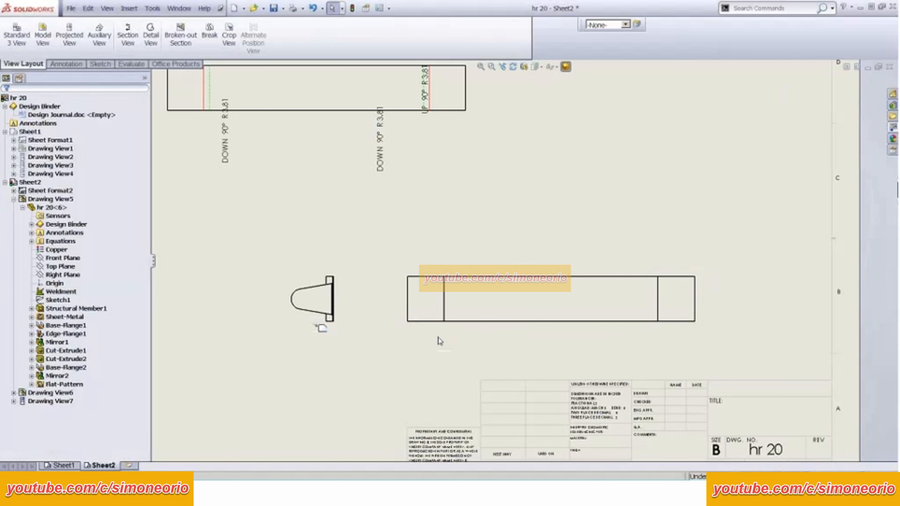
# Step: Delete the back view above the title block on Sheet2, keeping the projected side view
pyautogui.click(447, 332)
pyautogui.press('Delete')
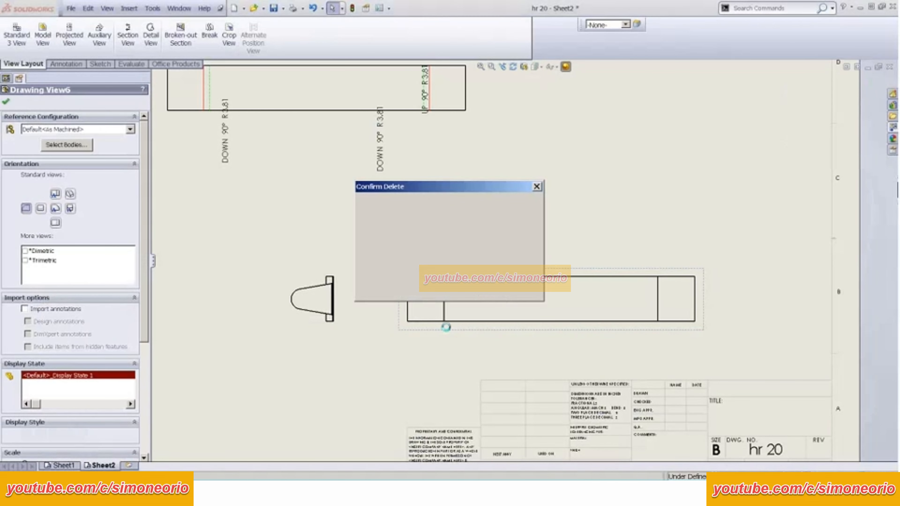
pyautogui.click(514, 209)
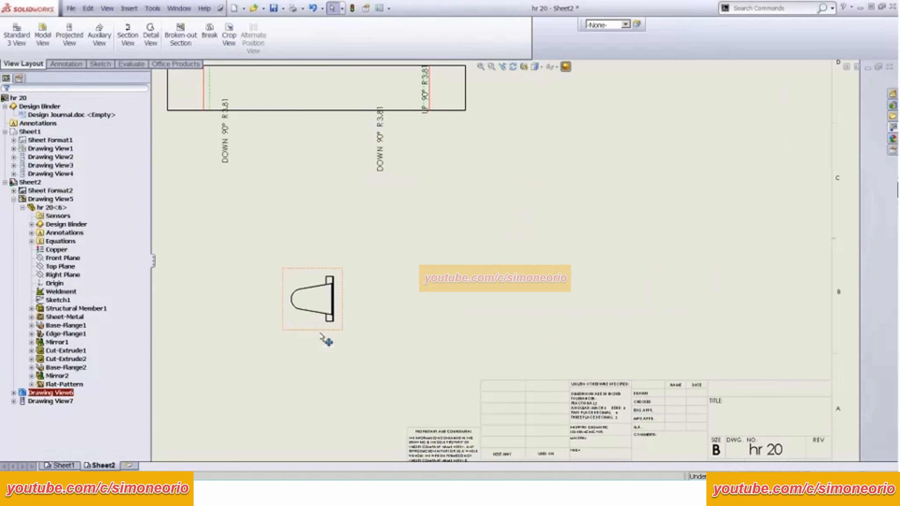
# Step: Limit the remaining side view on Sheet2 to the end bracket body
pyautogui.click(332, 299)
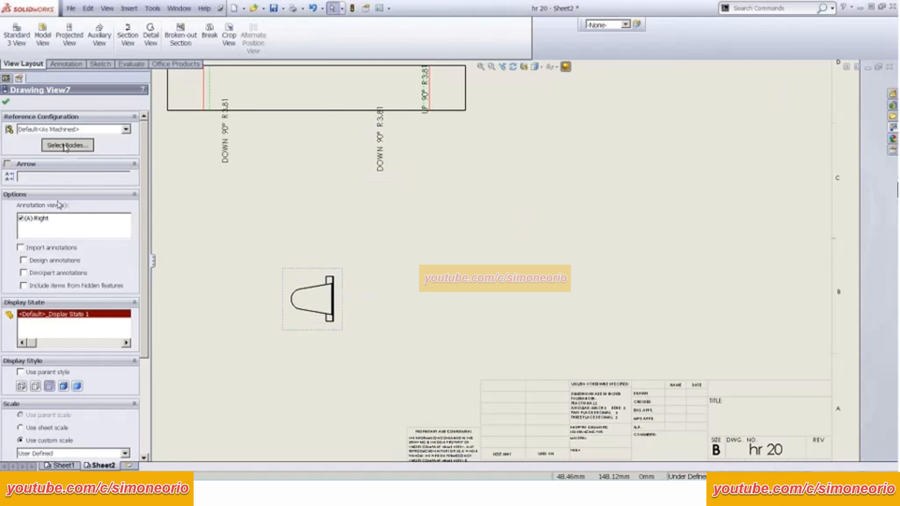
pyautogui.click(67, 144)
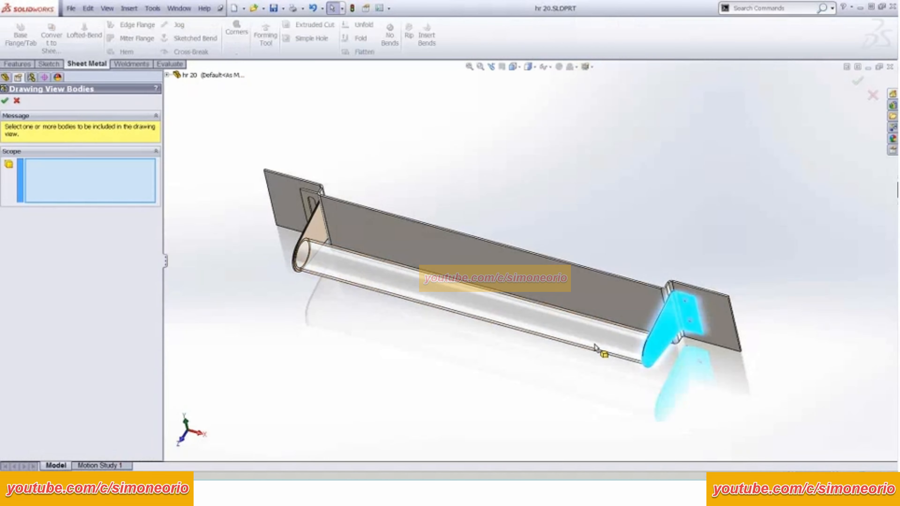
pyautogui.click(601, 351)
pyautogui.press('Return')
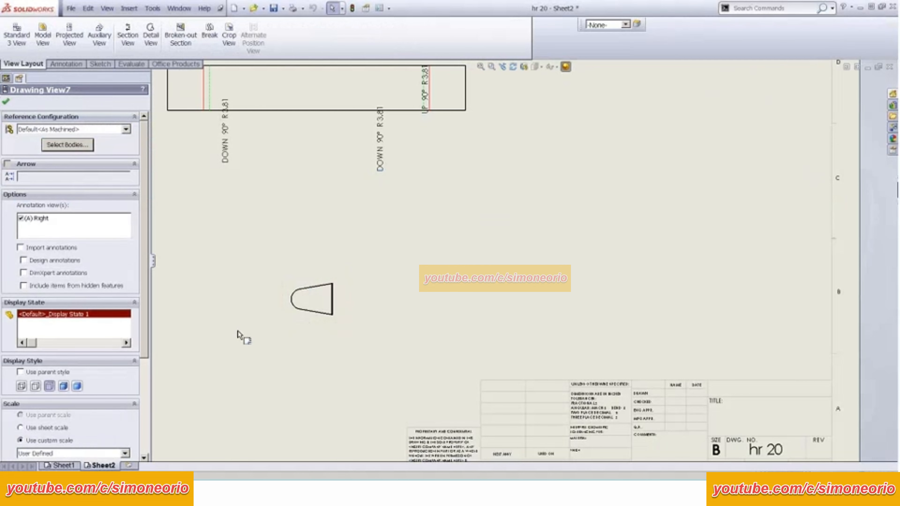
pyautogui.scroll(-1, 301, 331)
pyautogui.press('f')
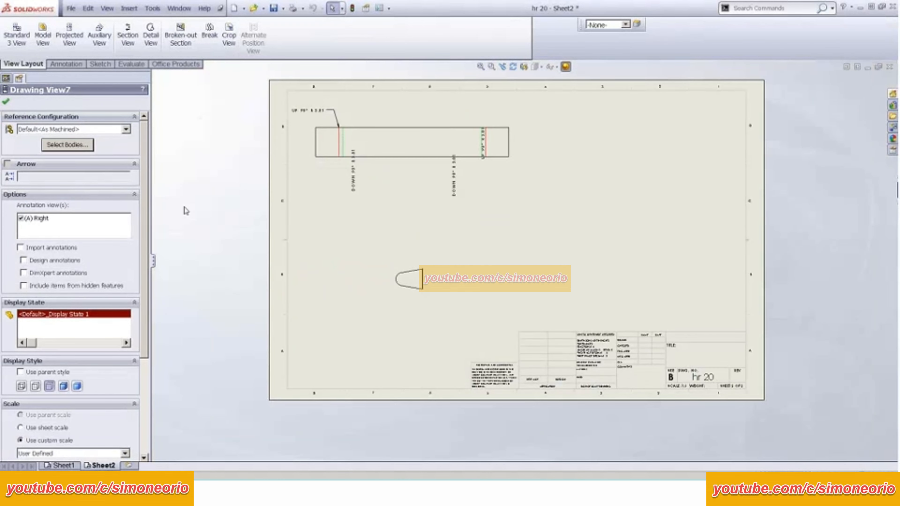
# Step: Add a third sheet to the drawing
pyautogui.click(249, 195)
pyautogui.click(80, 221)
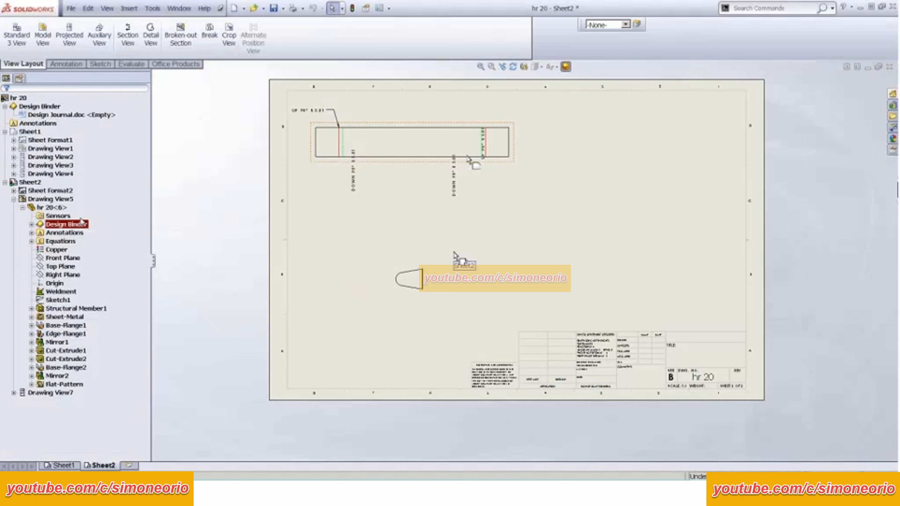
pyautogui.click(459, 257)
pyautogui.click(129, 466)
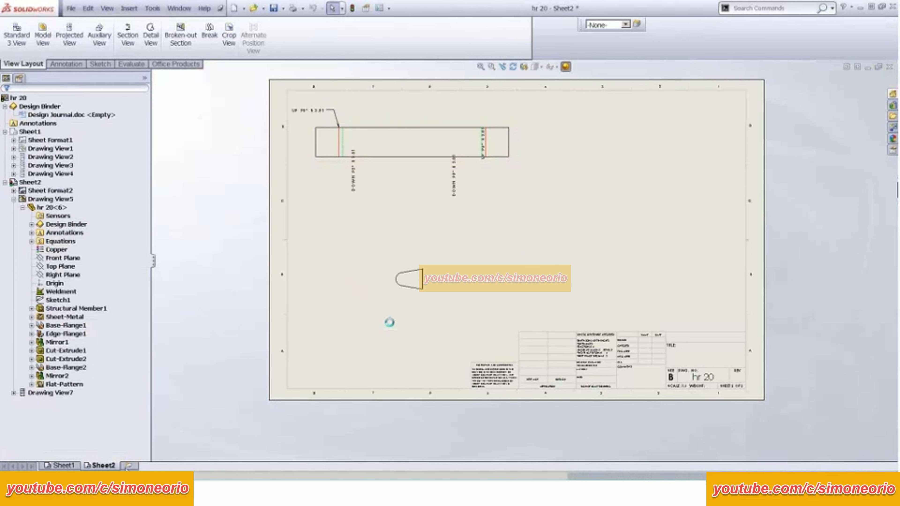
pyautogui.moveTo(490, 234); pyautogui.dragTo(407, 247, button='middle')
pyautogui.scroll(2, 343, 184)
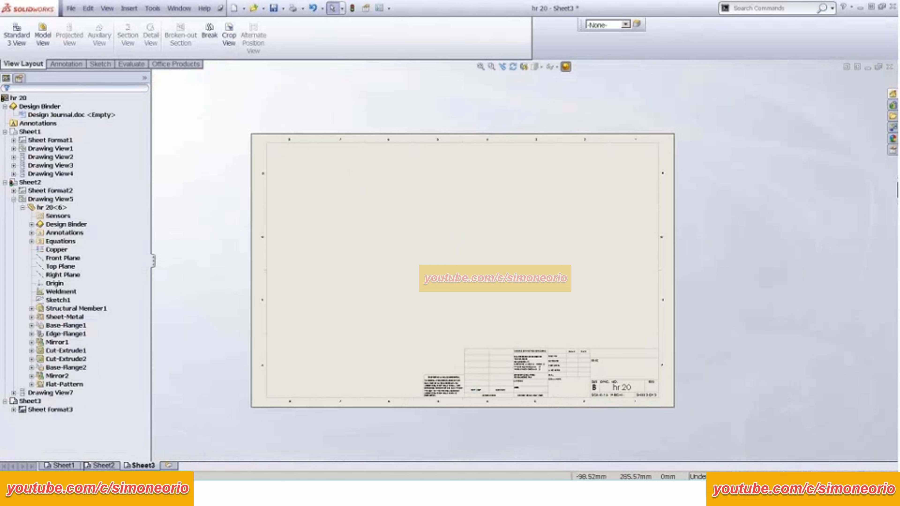
pyautogui.click(65, 64)
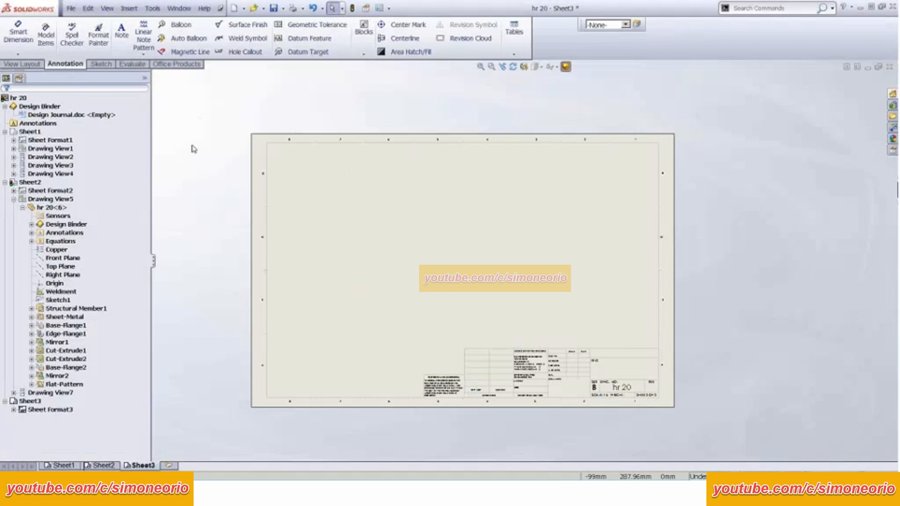
pyautogui.click(27, 66)
pyautogui.click(42, 39)
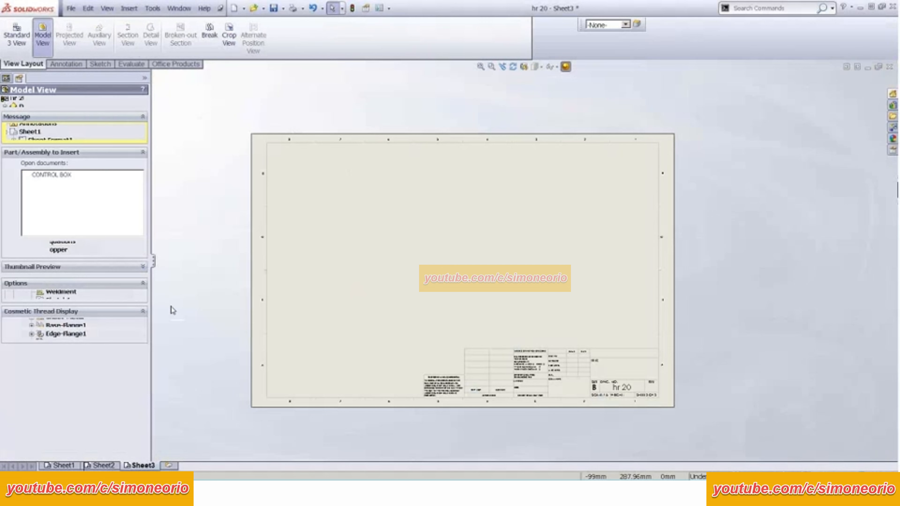
pyautogui.doubleClick(36, 196)
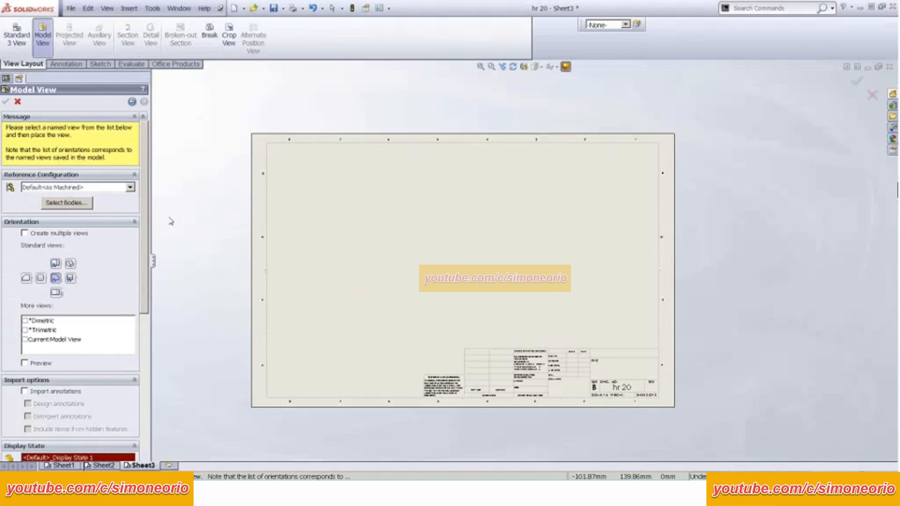
pyautogui.scroll(-2, 439, 235)
pyautogui.click(70, 278)
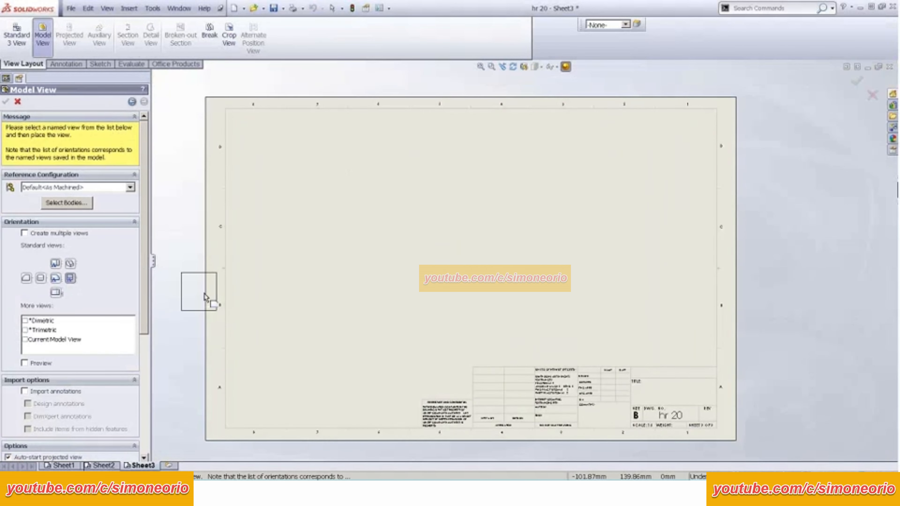
pyautogui.click(66, 203)
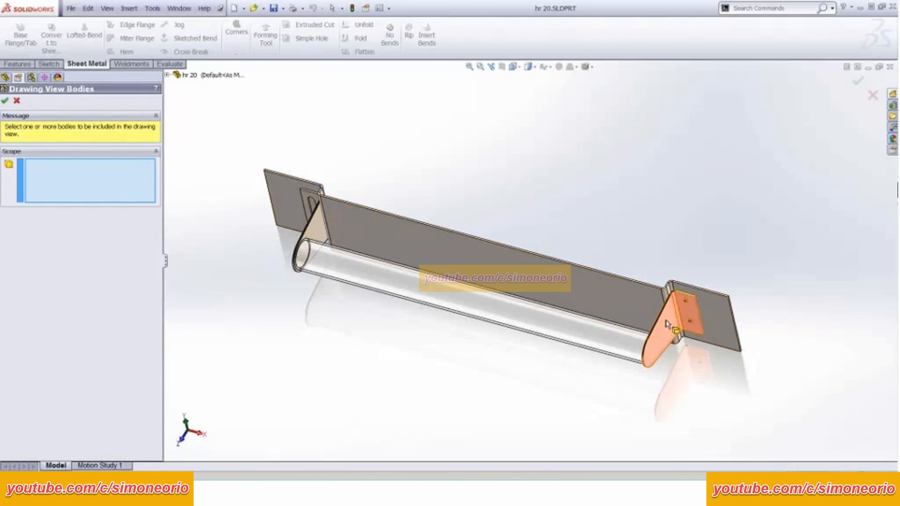
pyautogui.click(666, 327)
pyautogui.click(5, 101)
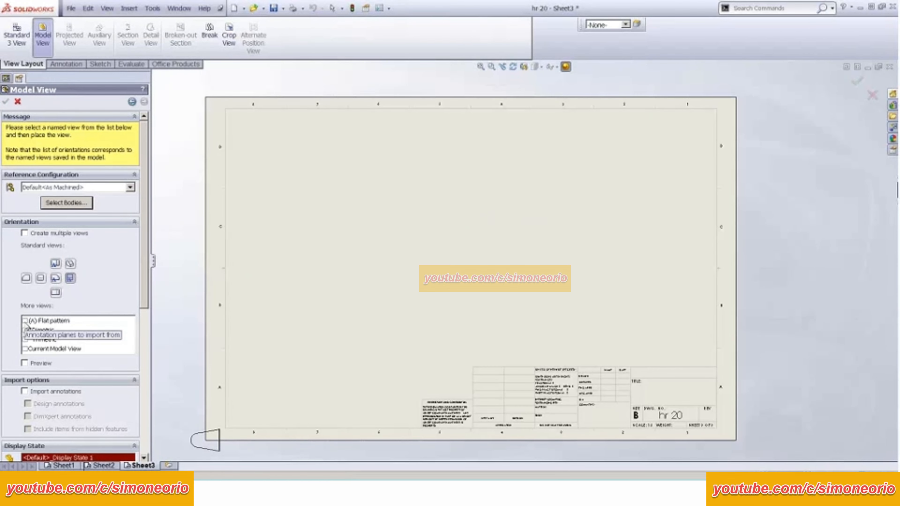
pyautogui.click(26, 321)
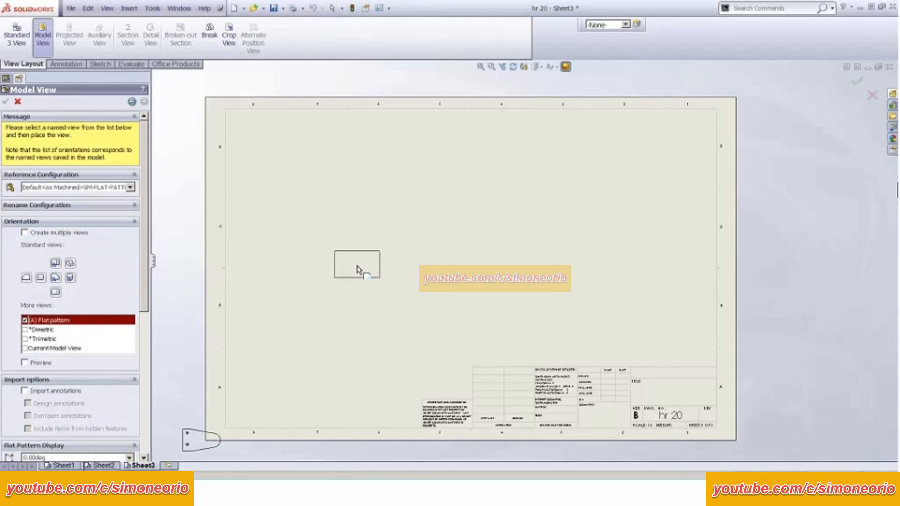
pyautogui.click(17, 102)
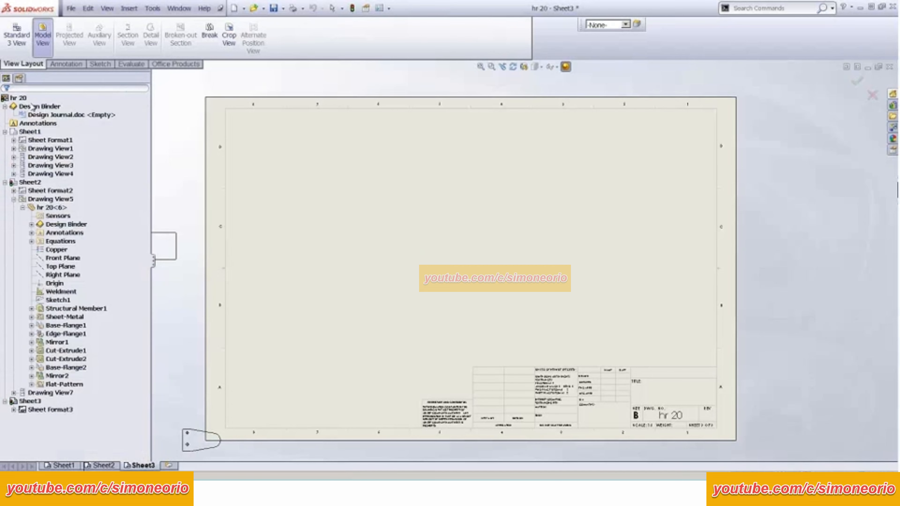
# Step: Start a model view of hr 20 on Sheet3 that includes only the end bracket body
pyautogui.scroll(1, 294, 364)
pyautogui.scroll(-3, 364, 258)
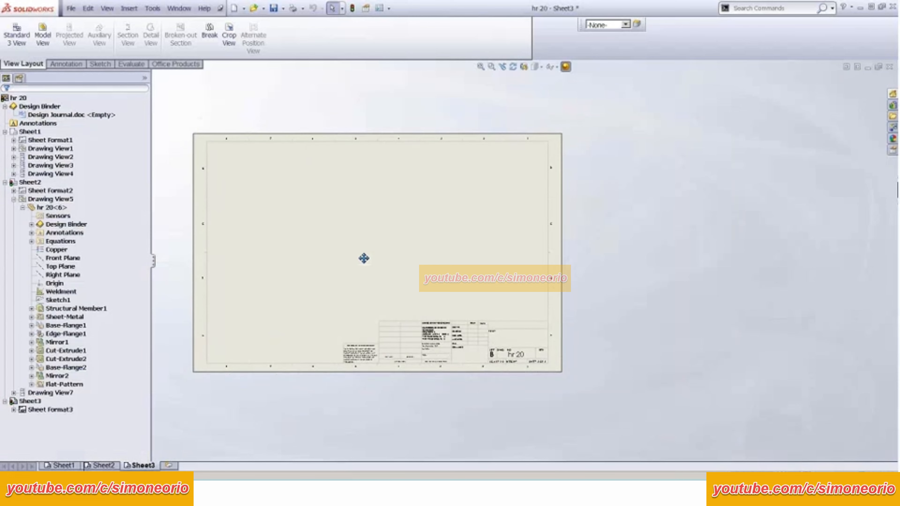
pyautogui.click(42, 36)
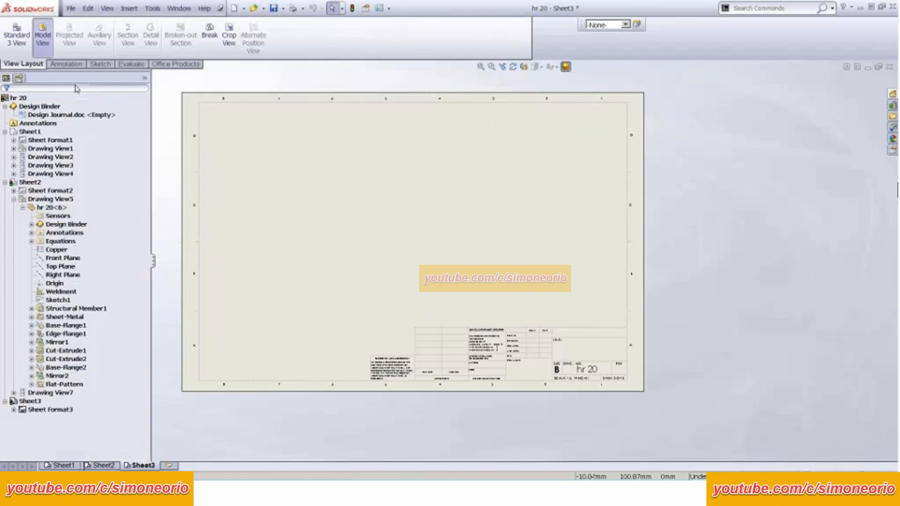
pyautogui.click(143, 102)
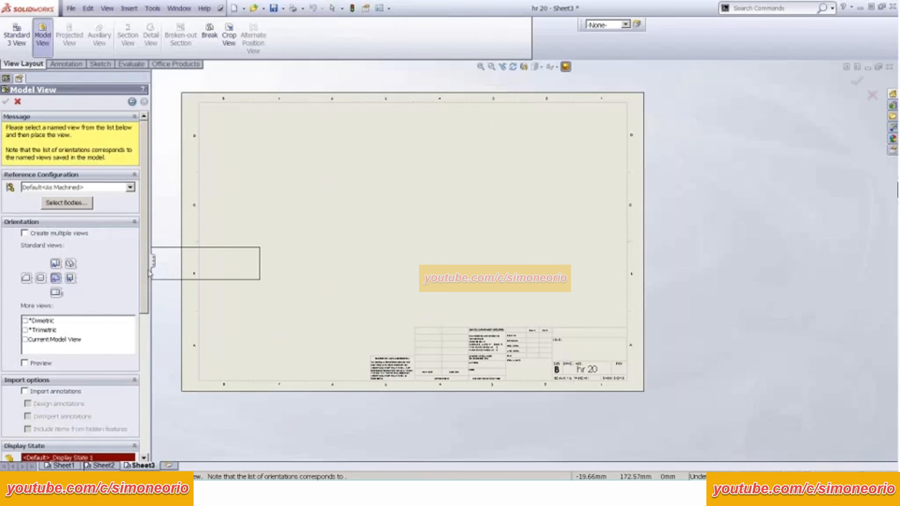
pyautogui.moveTo(327, 214); pyautogui.dragTo(363, 203, button='middle')
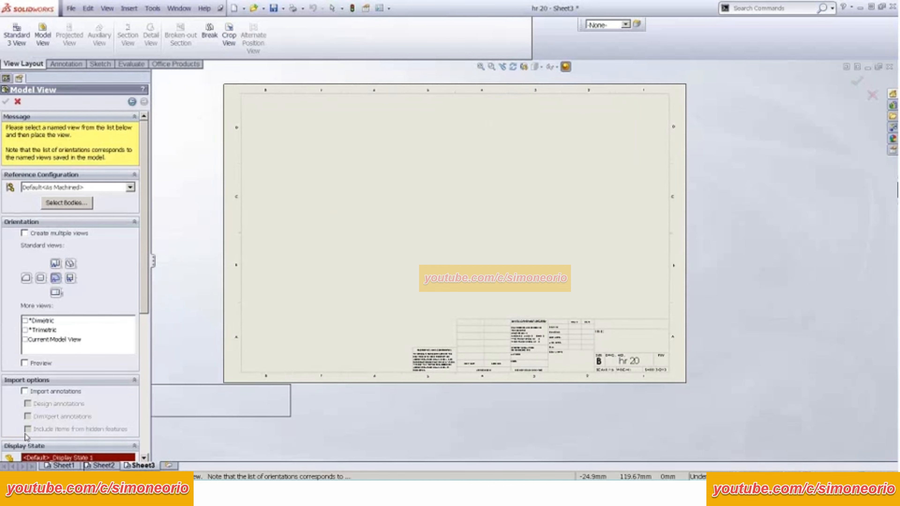
pyautogui.click(80, 206)
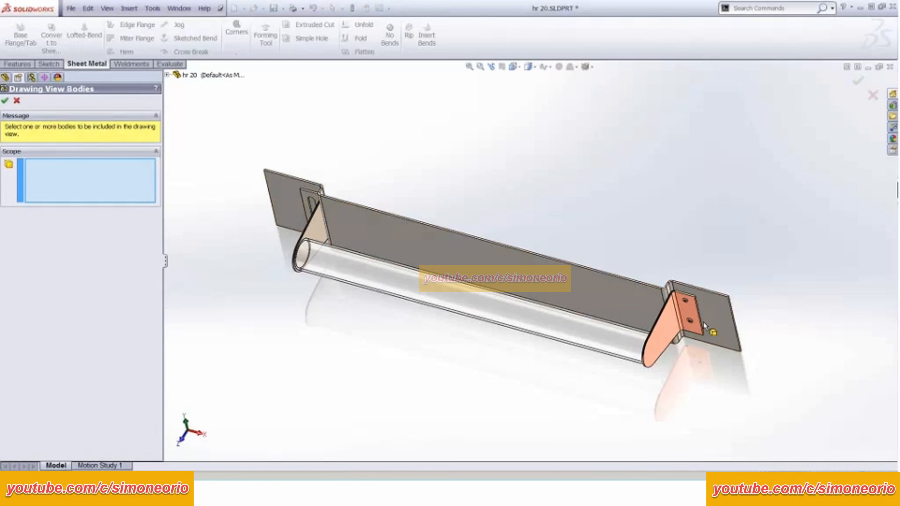
pyautogui.click(675, 321)
pyautogui.click(16, 101)
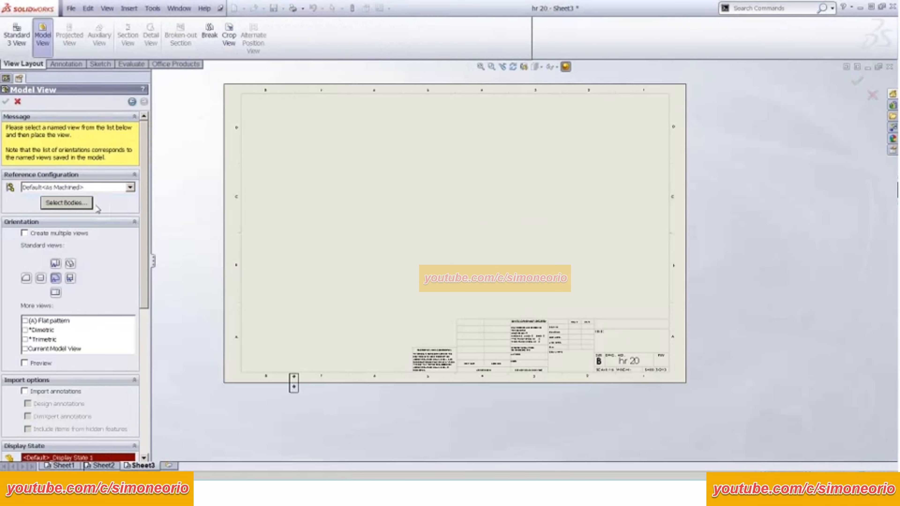
# Step: Place the bracket's (A) Flat pattern view on Sheet3 with a projected edge view below it
pyautogui.click(44, 321)
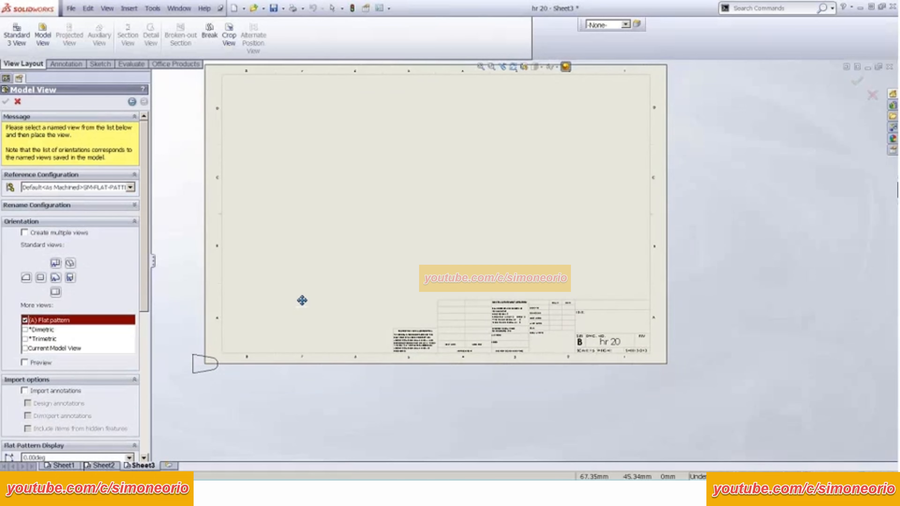
pyautogui.click(371, 221)
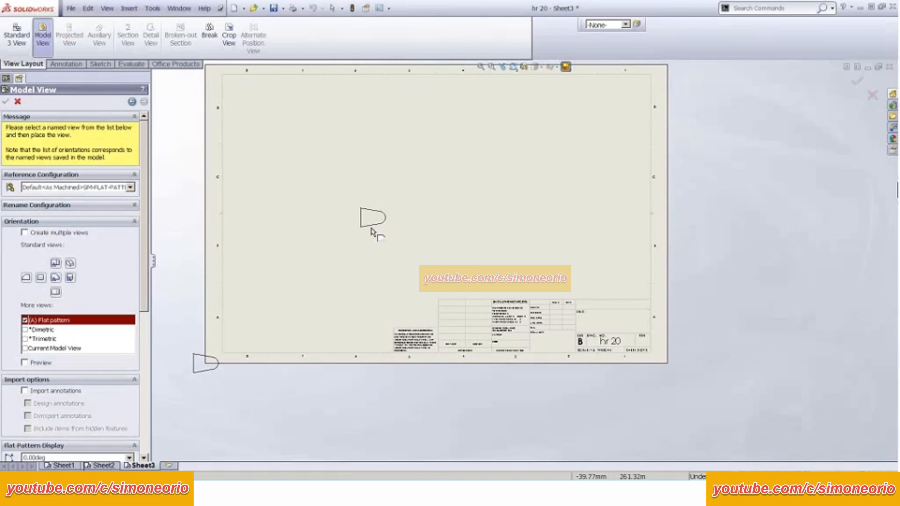
pyautogui.scroll(3, 371, 237)
pyautogui.scroll(2, 426, 232)
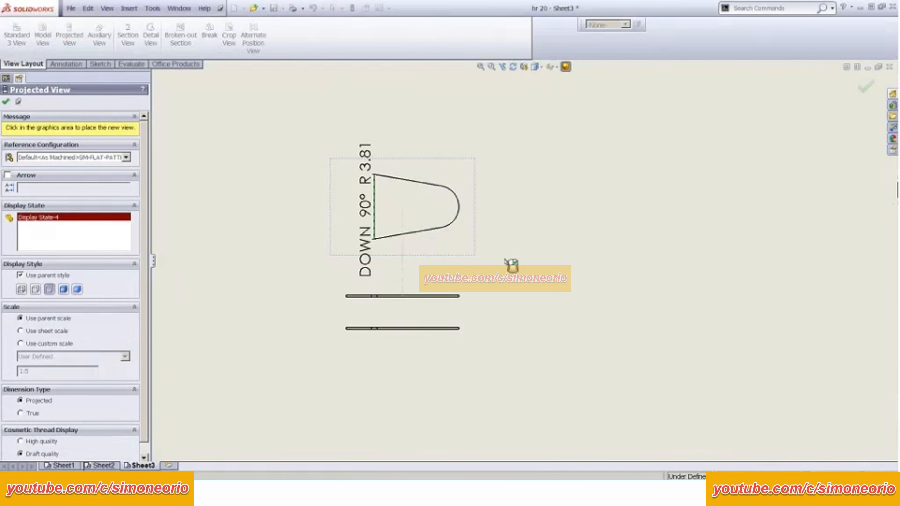
pyautogui.press('Escape')
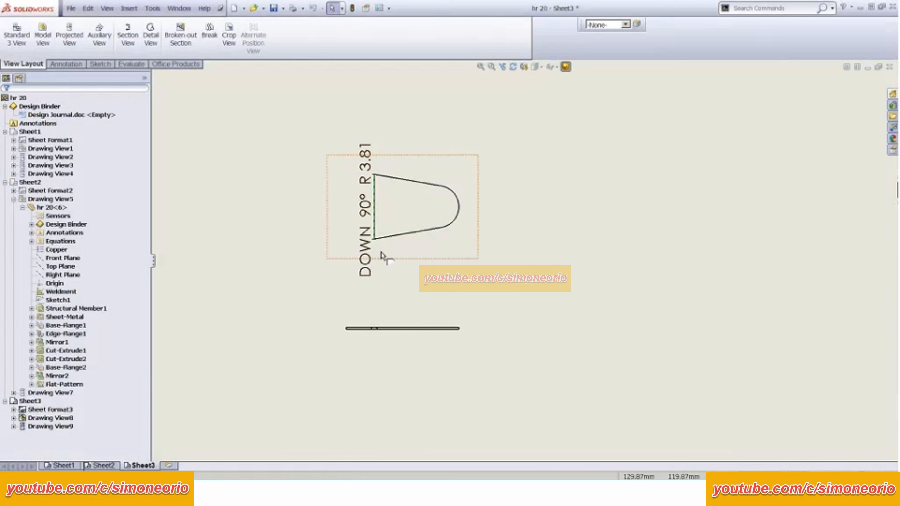
# Step: Move the bend note clear of the bracket outline on Sheet3 and shift the flat-pattern view closer to the edge view
pyautogui.click(388, 253)
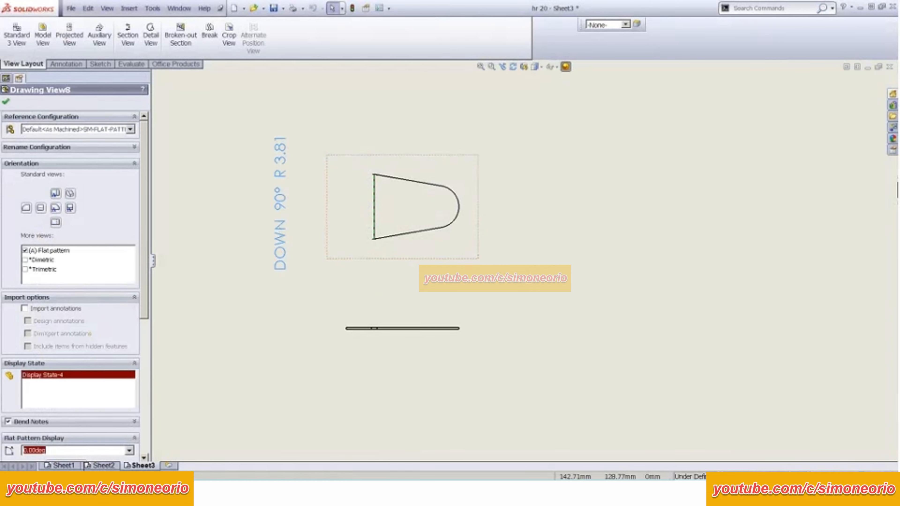
pyautogui.moveTo(348, 239)
pyautogui.mouseDown()
pyautogui.moveTo(412, 277)
pyautogui.moveTo(403, 301)
pyautogui.mouseUp()
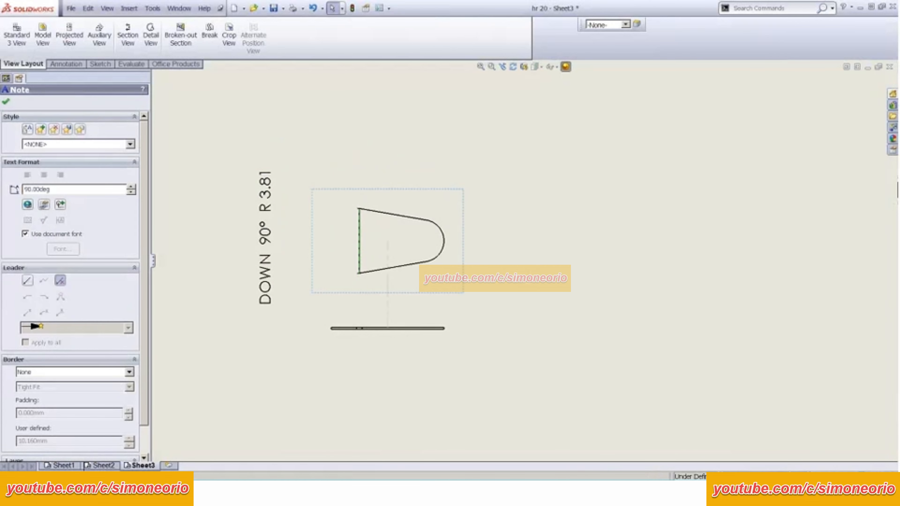
pyautogui.click(394, 323)
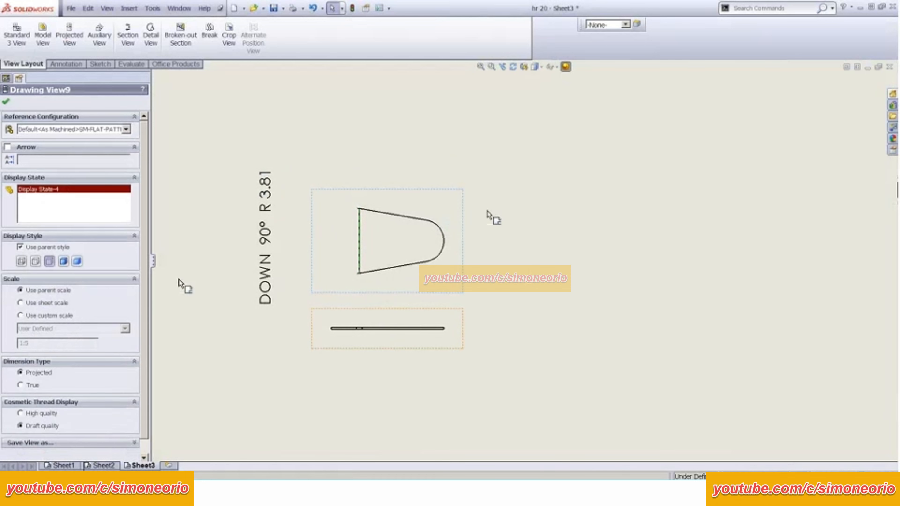
# Step: Set the bracket's flat-pattern view on Sheet3 to the Shaded With Edges display style
pyautogui.click(422, 212)
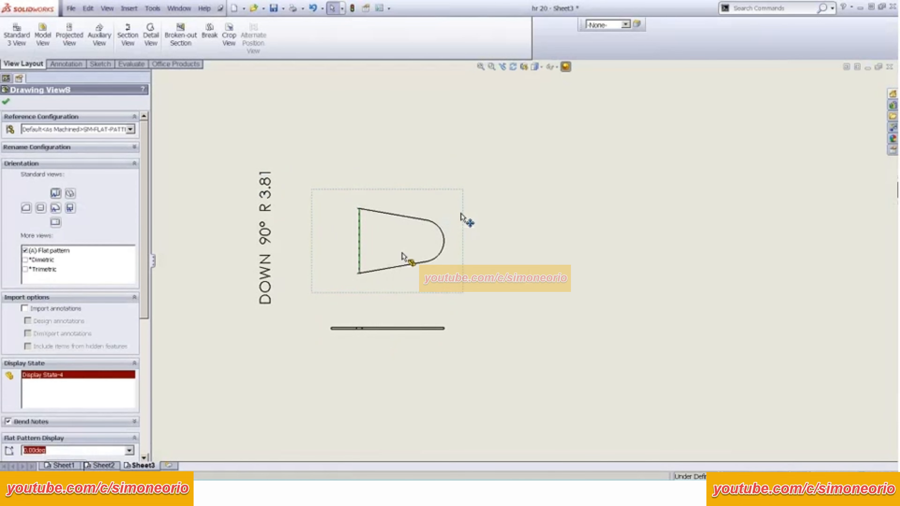
pyautogui.scroll(-6, 369, 271)
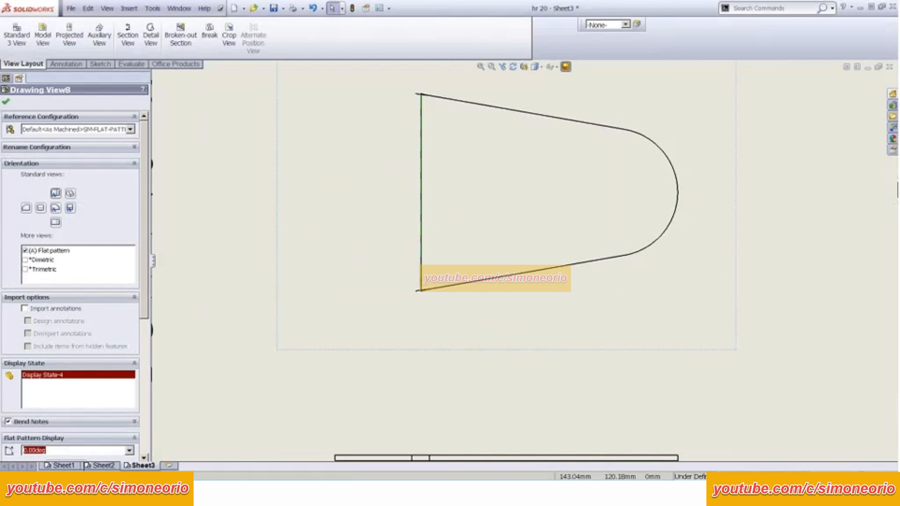
pyautogui.scroll(-2, 426, 298)
pyautogui.scroll(5, 492, 288)
pyautogui.scroll(-3, 53, 394)
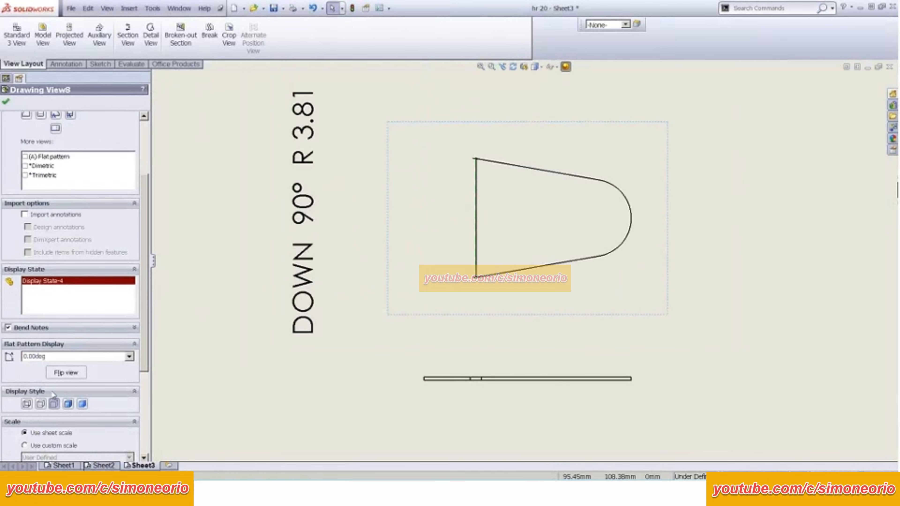
pyautogui.click(68, 404)
pyautogui.click(460, 316)
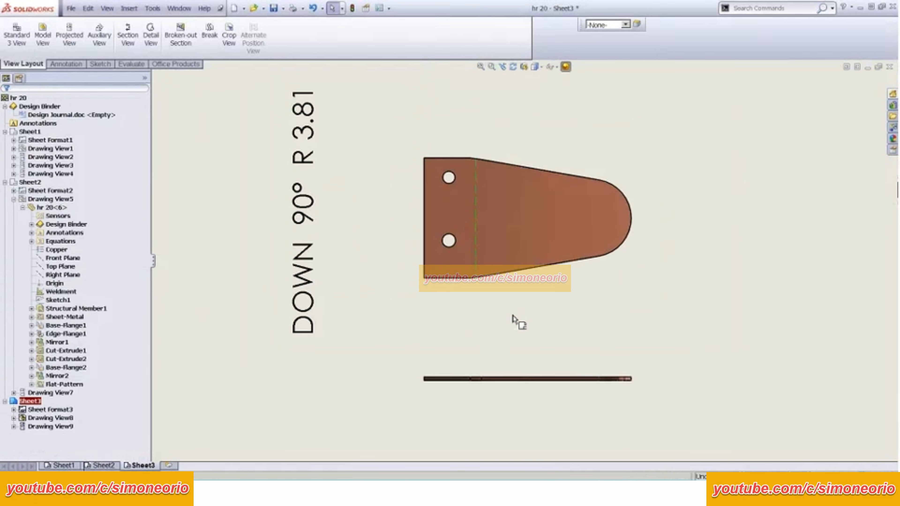
# Step: Review the views on Sheet3, Sheet2 and Sheet1, looking closely at the end bracket in Sheet1's isometric view
pyautogui.moveTo(514, 304); pyautogui.dragTo(432, 300, button='middle')
pyautogui.scroll(-2, 429, 303)
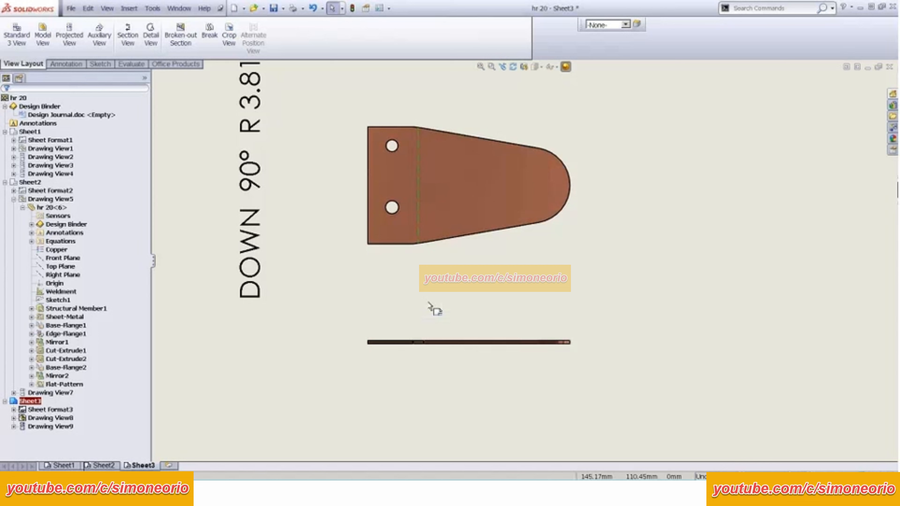
pyautogui.scroll(8, 467, 285)
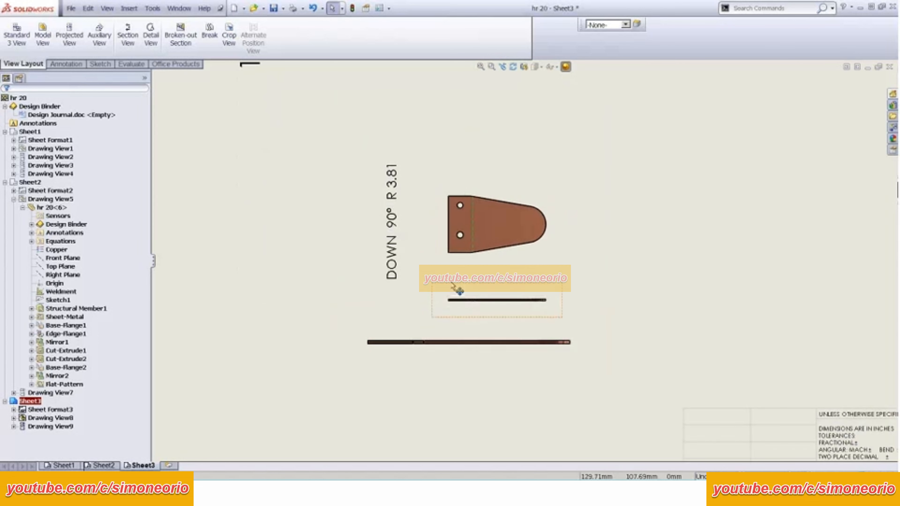
pyautogui.moveTo(437, 279); pyautogui.dragTo(401, 273, button='middle')
pyautogui.scroll(-4, 479, 243)
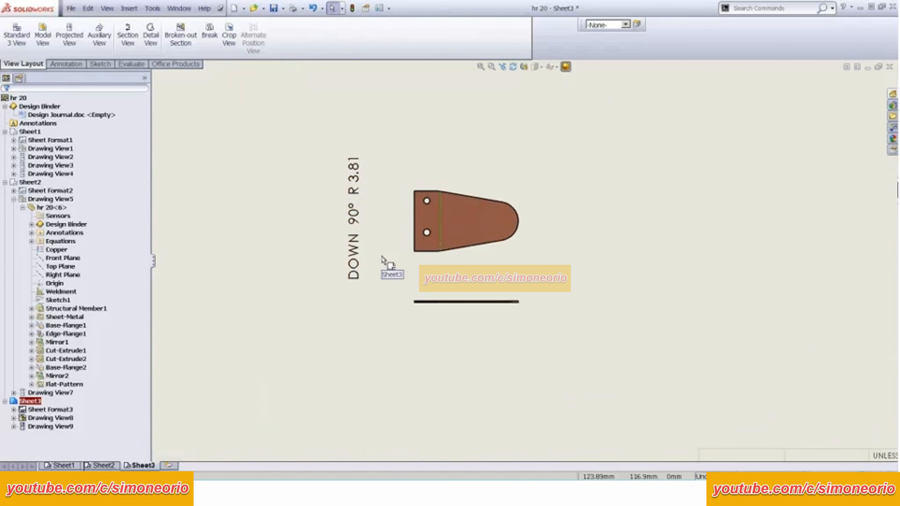
pyautogui.scroll(4, 382, 257)
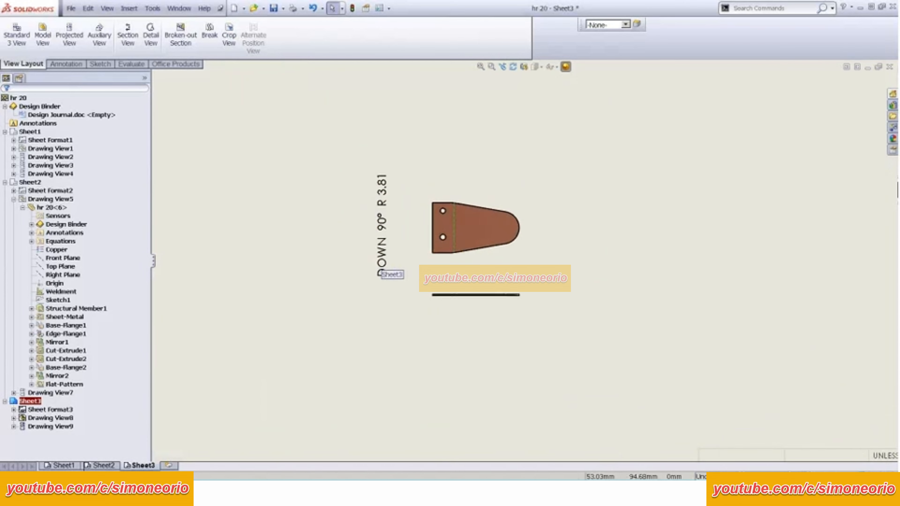
pyautogui.click(111, 466)
pyautogui.scroll(3, 526, 270)
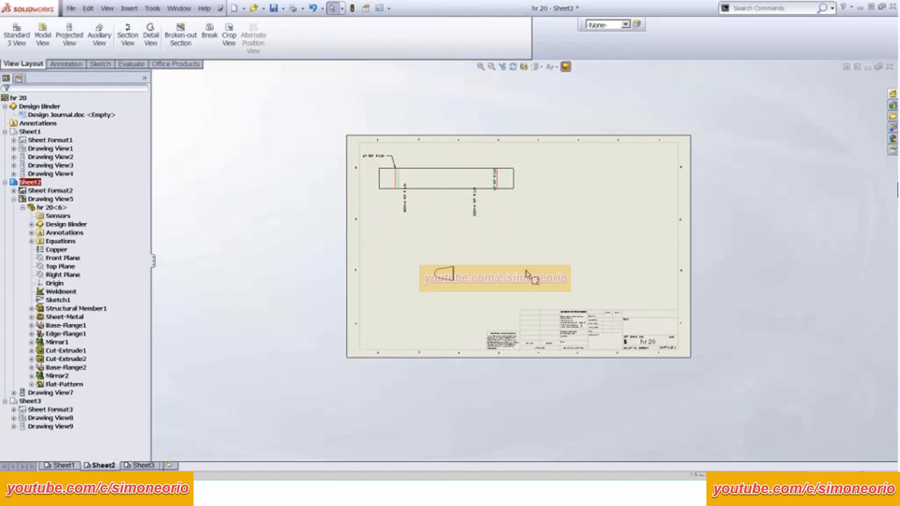
pyautogui.moveTo(523, 271); pyautogui.dragTo(505, 282, button='middle')
pyautogui.scroll(-3, 487, 243)
pyautogui.scroll(-1, 496, 262)
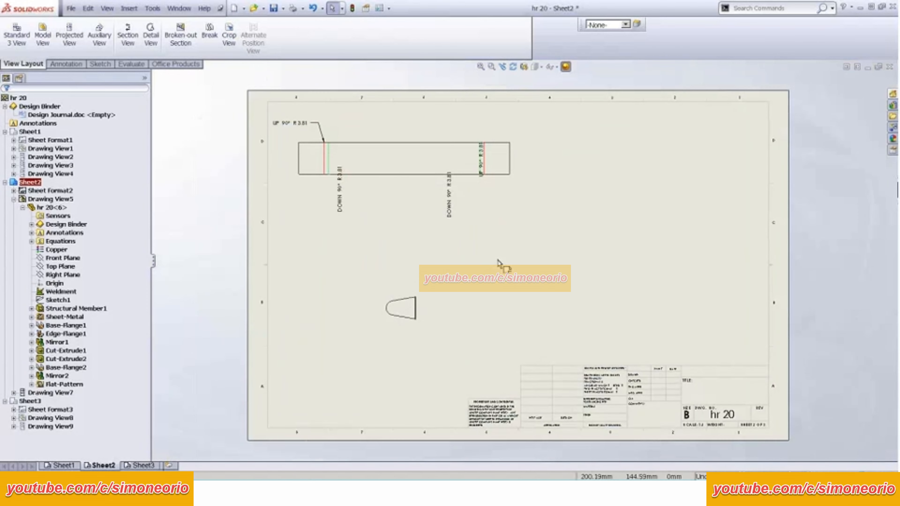
pyautogui.click(60, 465)
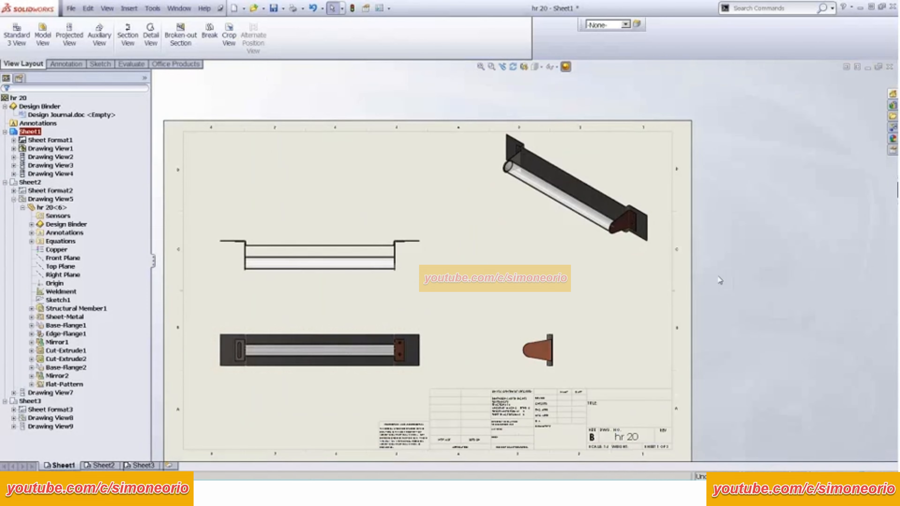
pyautogui.scroll(-5, 597, 254)
pyautogui.scroll(-2, 597, 255)
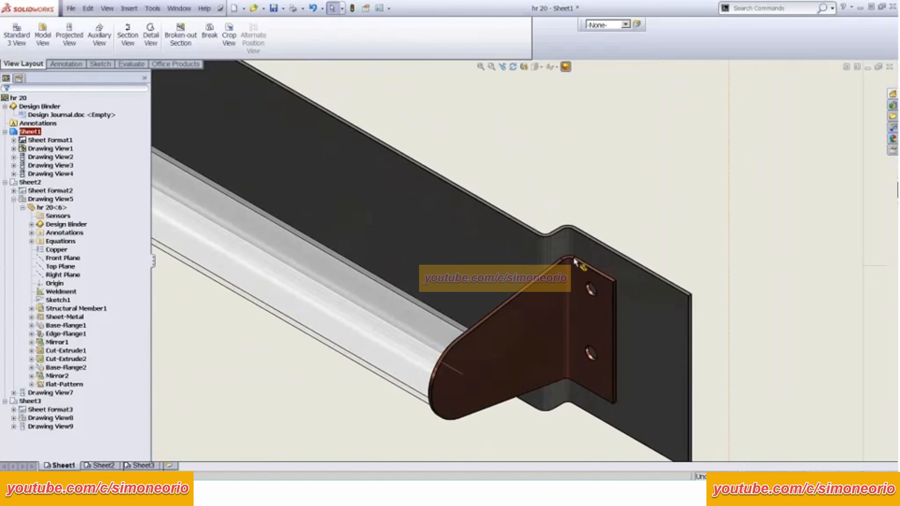
pyautogui.scroll(3, 555, 280)
pyautogui.scroll(4, 390, 278)
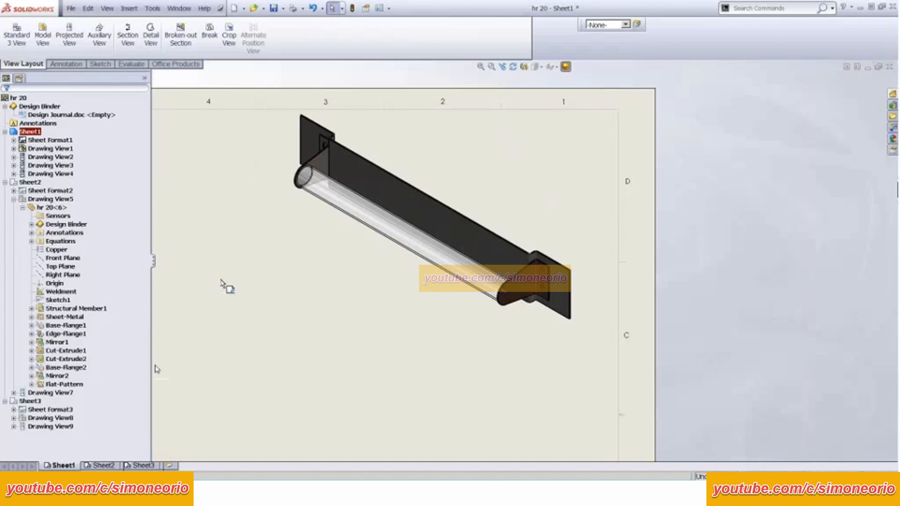
pyautogui.scroll(4, 227, 285)
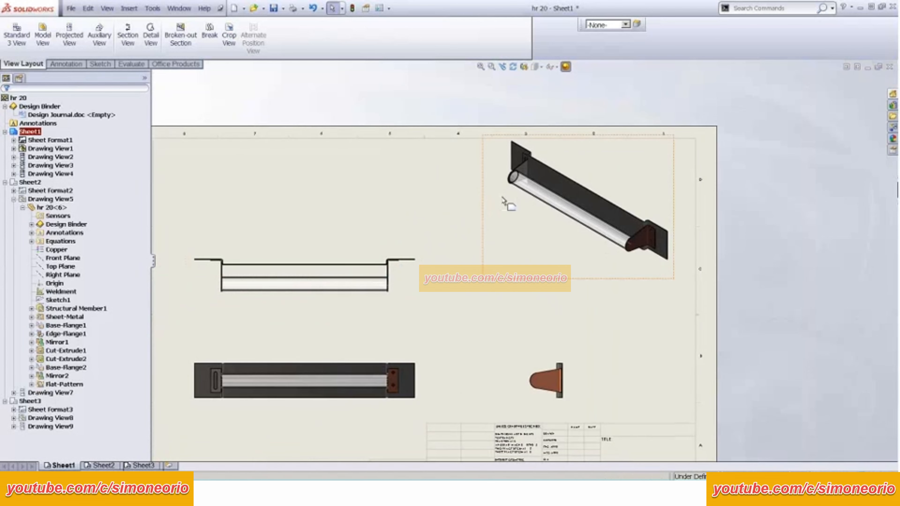
# Step: Insert a weldment cut list based on Sheet1's isometric view, placing the table in the empty area above the plan view
pyautogui.click(511, 201)
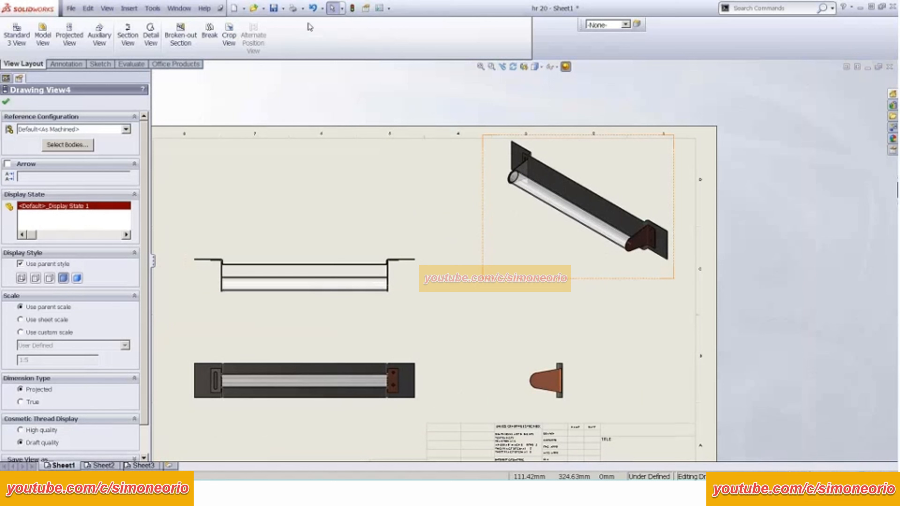
pyautogui.click(65, 64)
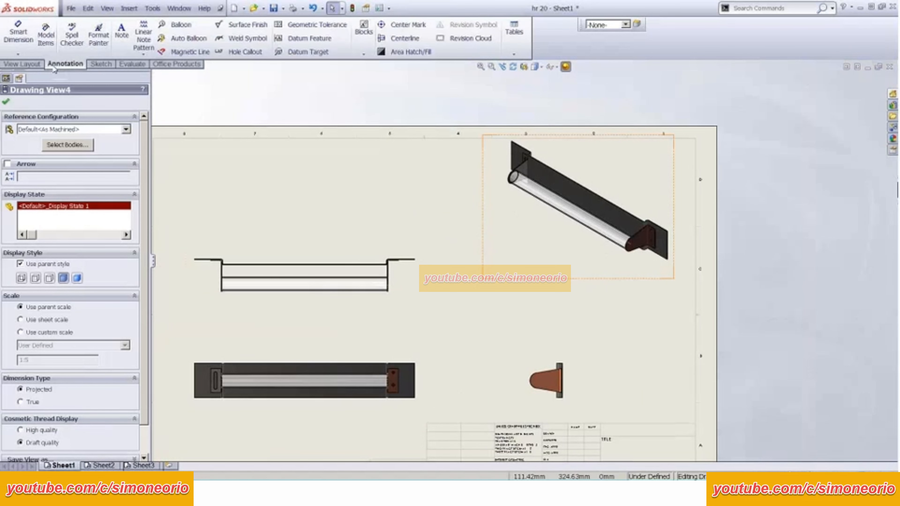
pyautogui.click(514, 32)
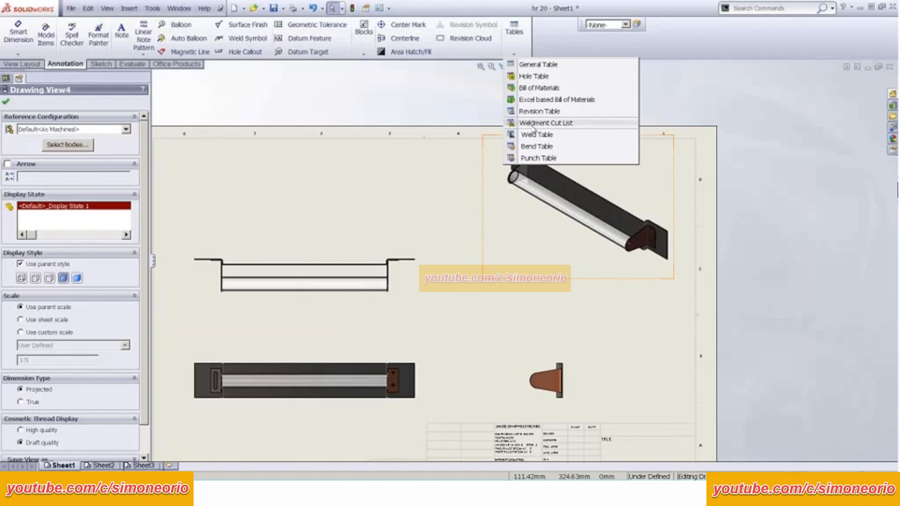
pyautogui.click(390, 205)
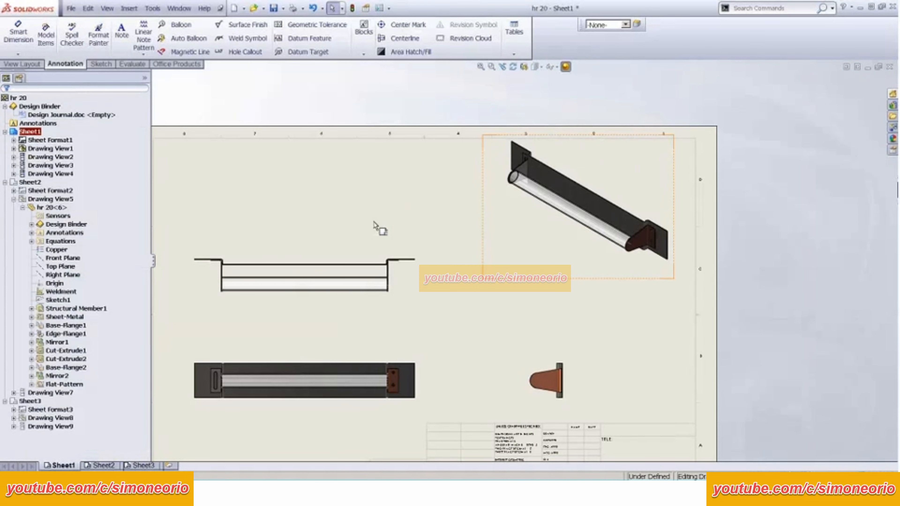
pyautogui.scroll(4, 376, 224)
pyautogui.moveTo(370, 196); pyautogui.dragTo(390, 167, button='middle')
pyautogui.scroll(-4, 389, 178)
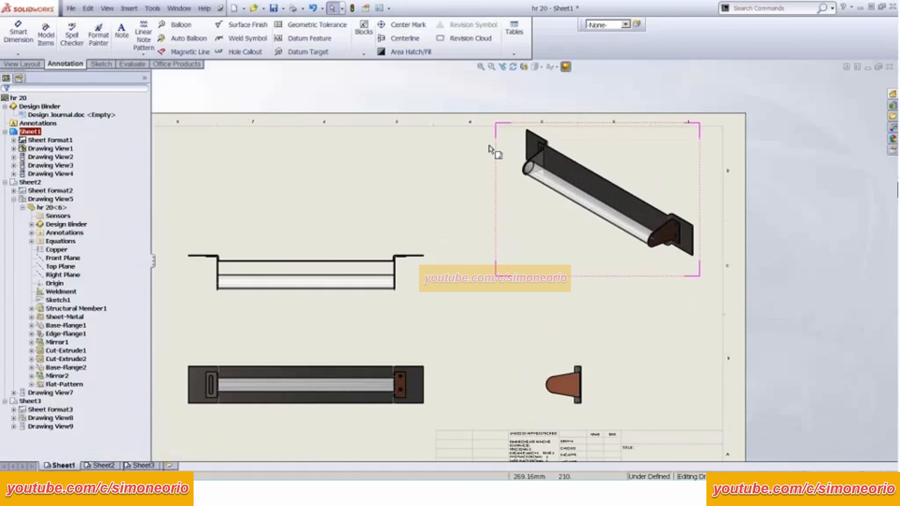
pyautogui.click(514, 39)
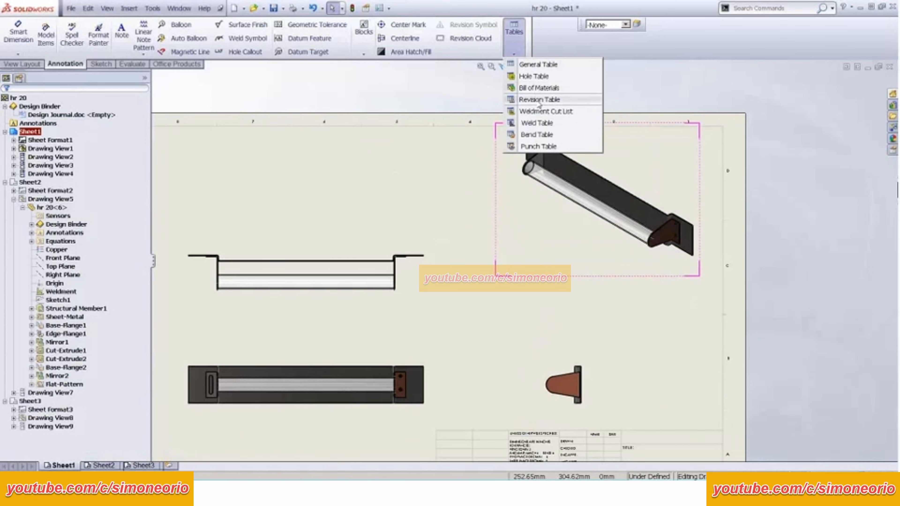
pyautogui.click(537, 112)
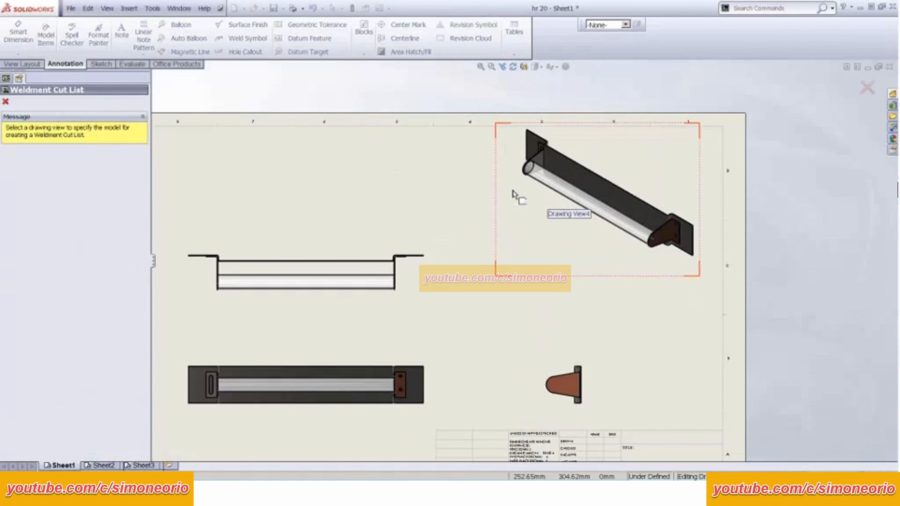
pyautogui.click(514, 194)
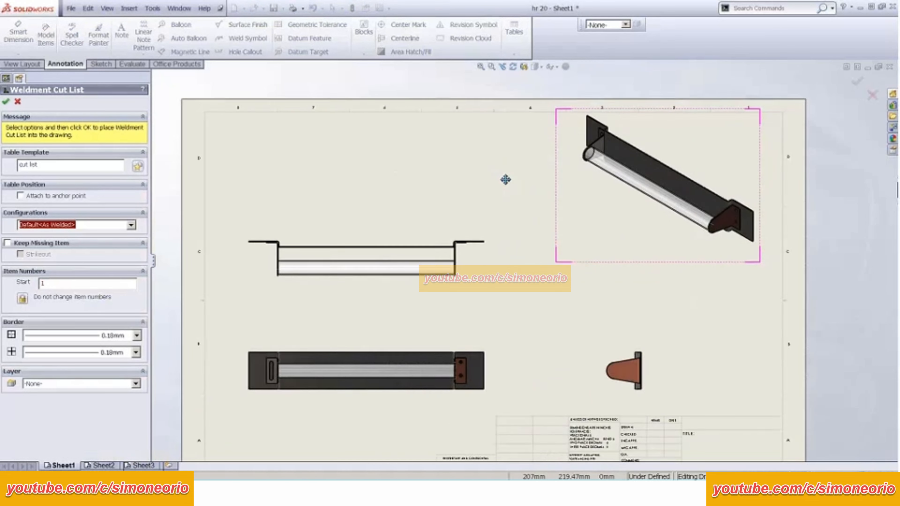
pyautogui.click(5, 102)
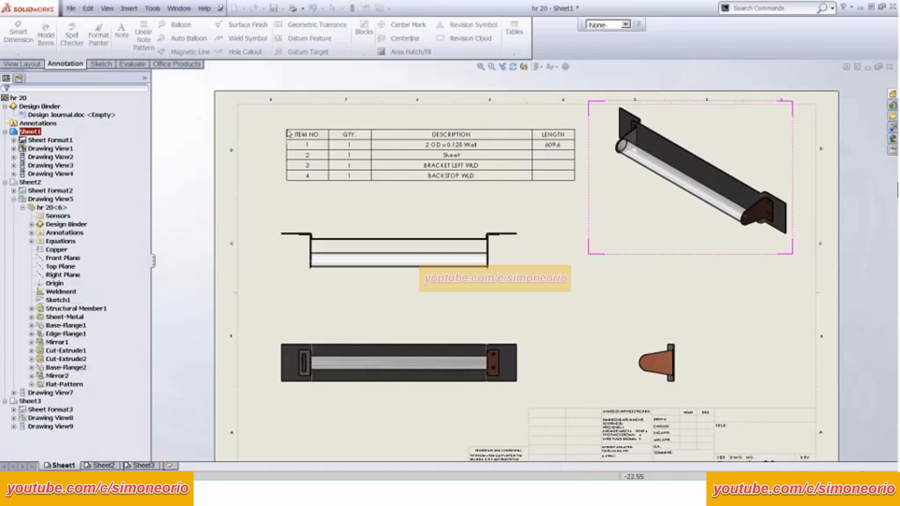
pyautogui.click(289, 133)
# Step: Inspect the cut list table and open the hr 20 part from Sheet1's isometric view
pyautogui.scroll(-3, 419, 202)
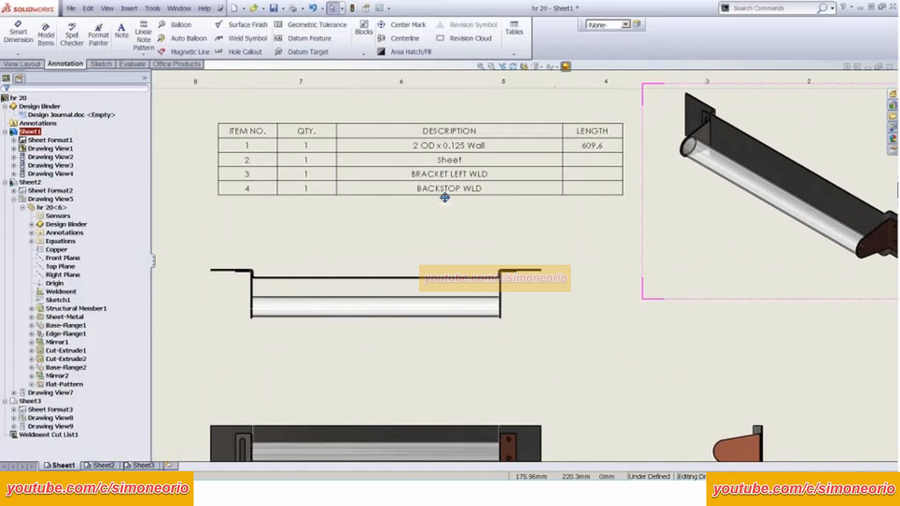
pyautogui.click(419, 202)
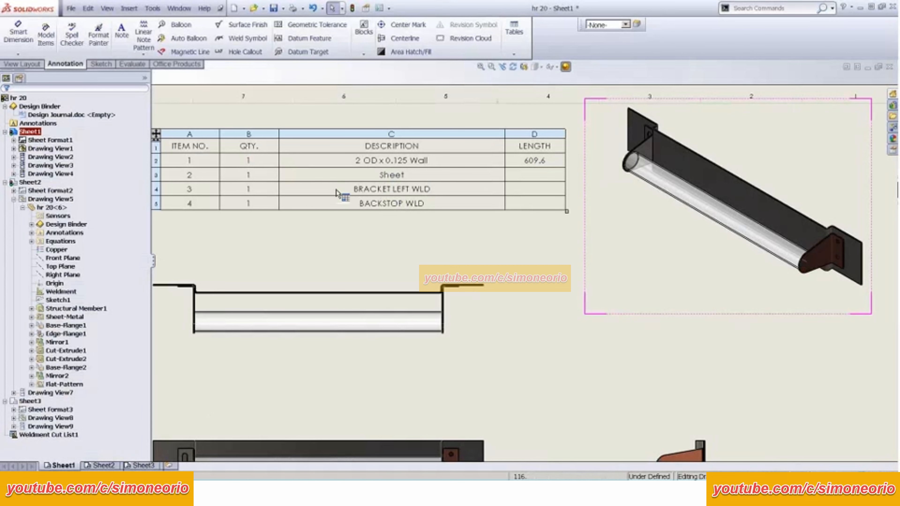
pyautogui.press('f')
pyautogui.click(496, 135)
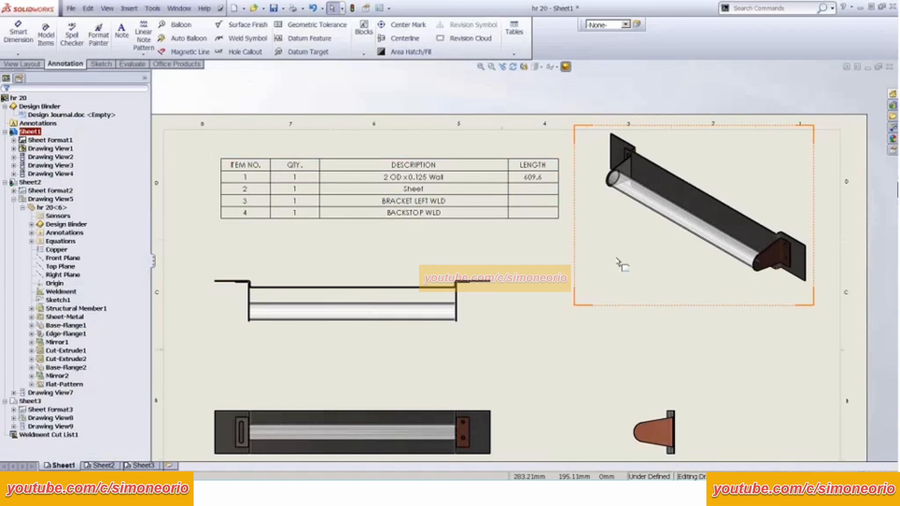
pyautogui.click(618, 262)
pyautogui.rightClick(617, 263)
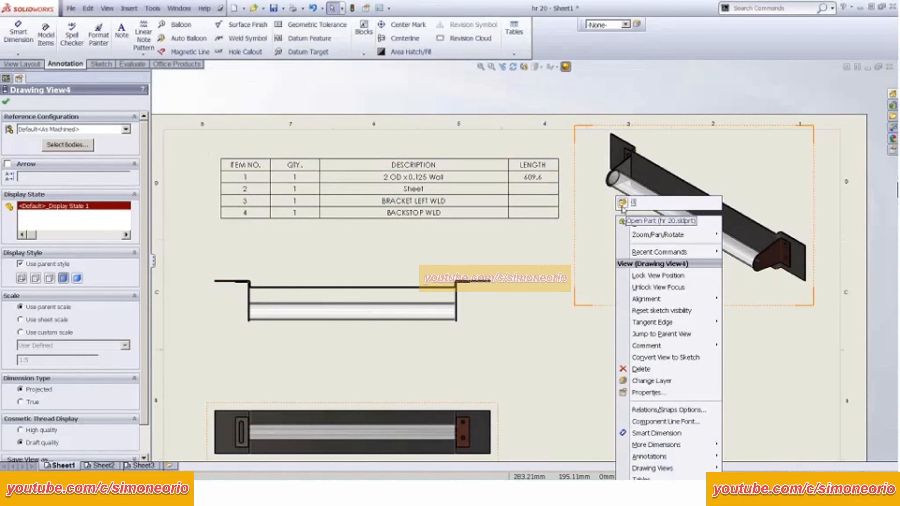
pyautogui.click(622, 204)
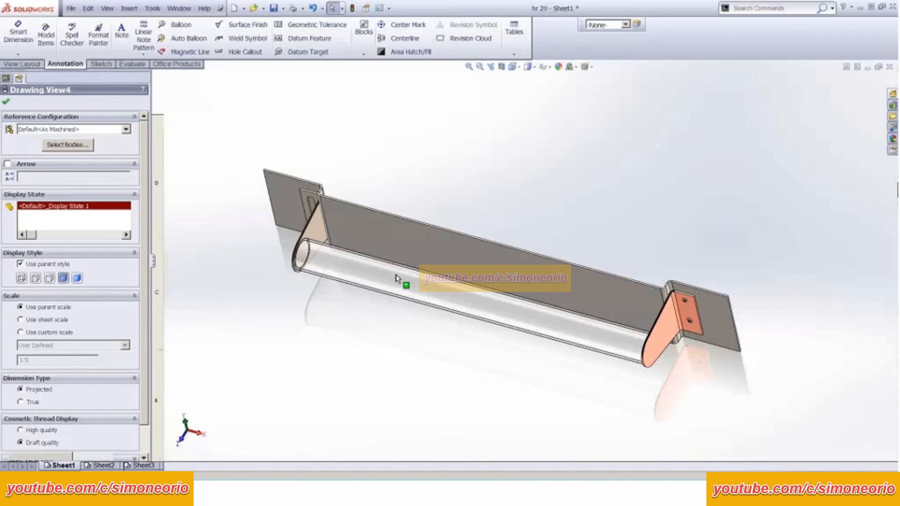
# Step: Find the back plate's entry in the part's cut list and examine the properties of Cut-List-Item4
pyautogui.click(424, 230)
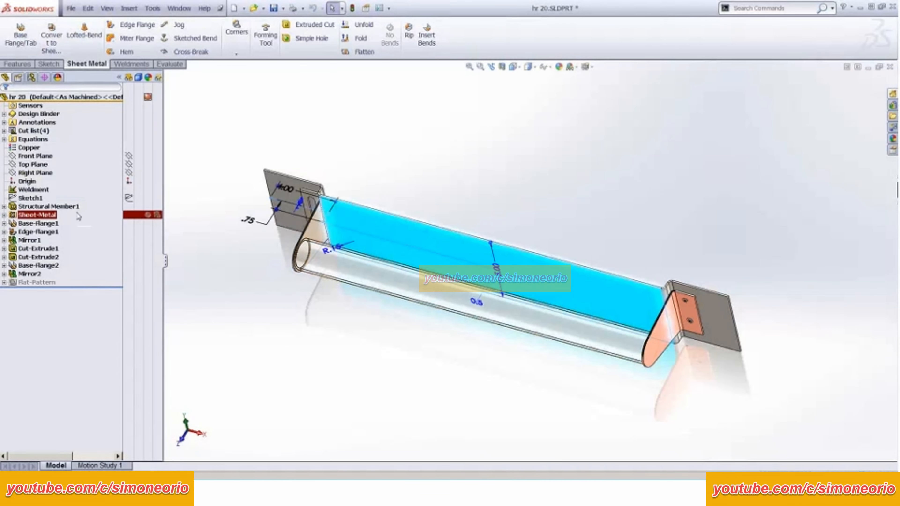
pyautogui.click(4, 131)
pyautogui.click(53, 156)
pyautogui.keyDown('ctrl'); pyautogui.click(35, 164); pyautogui.keyUp('ctrl')
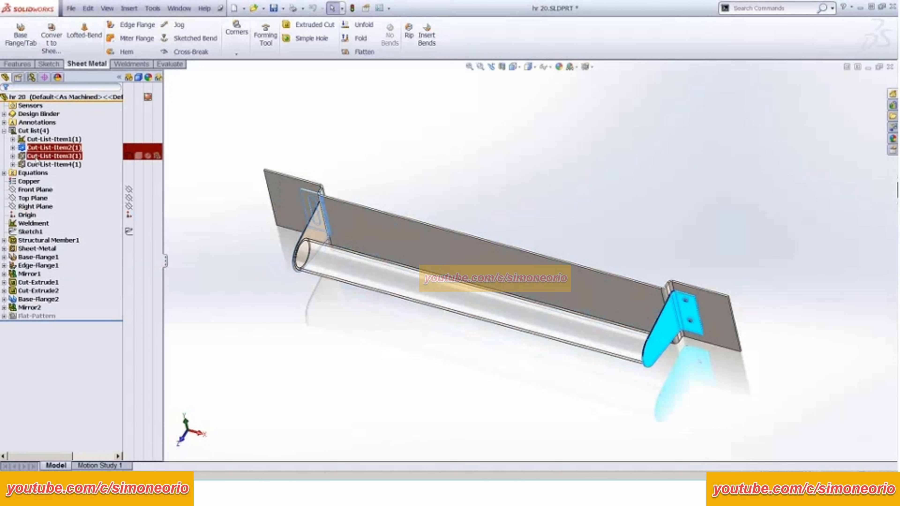
pyautogui.click(35, 165)
pyautogui.click(13, 164)
pyautogui.rightClick(42, 173)
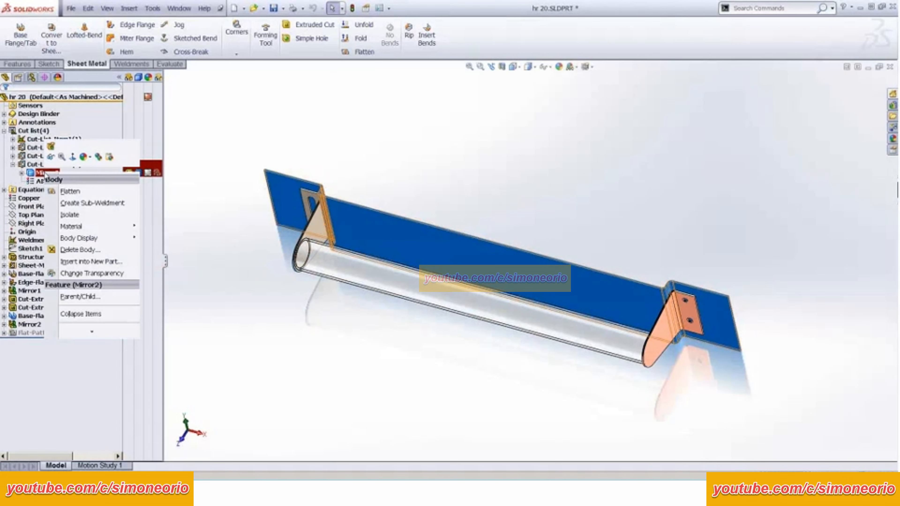
pyautogui.click(41, 168)
pyautogui.rightClick(40, 169)
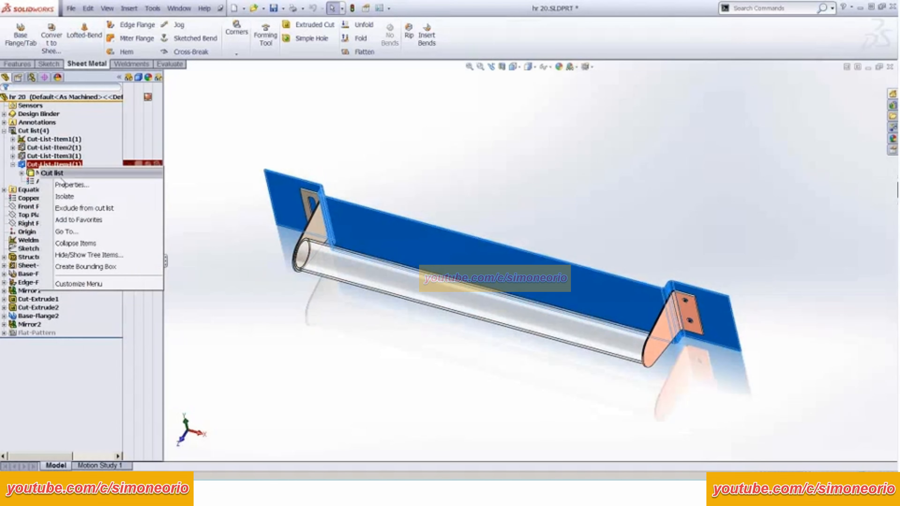
pyautogui.click(64, 181)
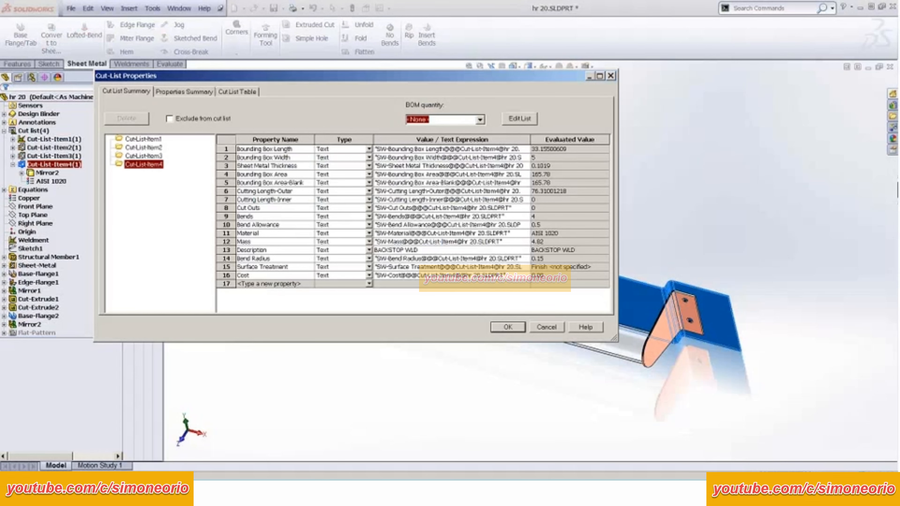
pyautogui.click(507, 327)
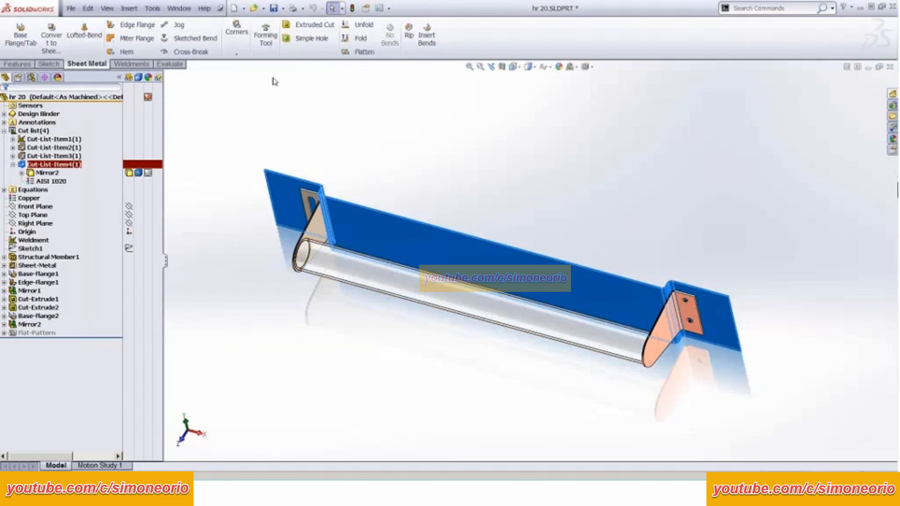
# Step: Save the hr 20 part, return to the drawing's Sheet1 and check the descriptions in the weldment cut list table
pyautogui.click(280, 9)
pyautogui.click(179, 8)
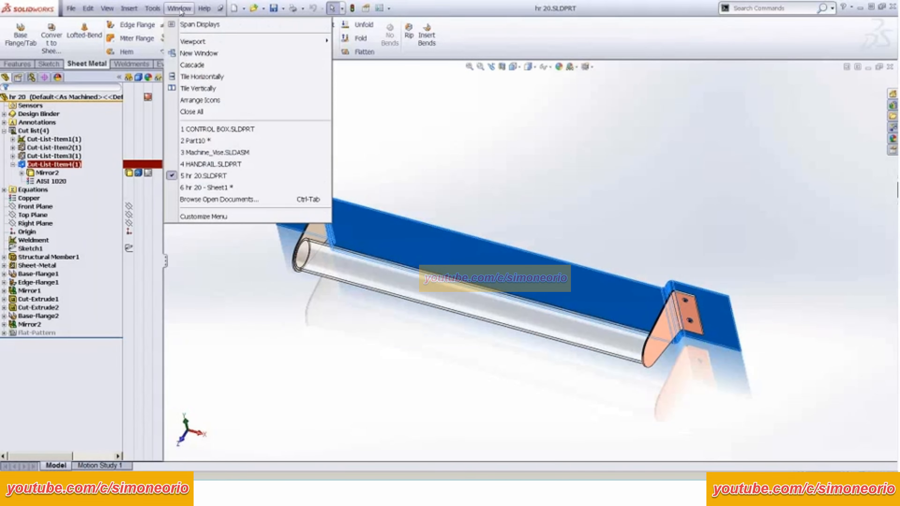
pyautogui.click(220, 187)
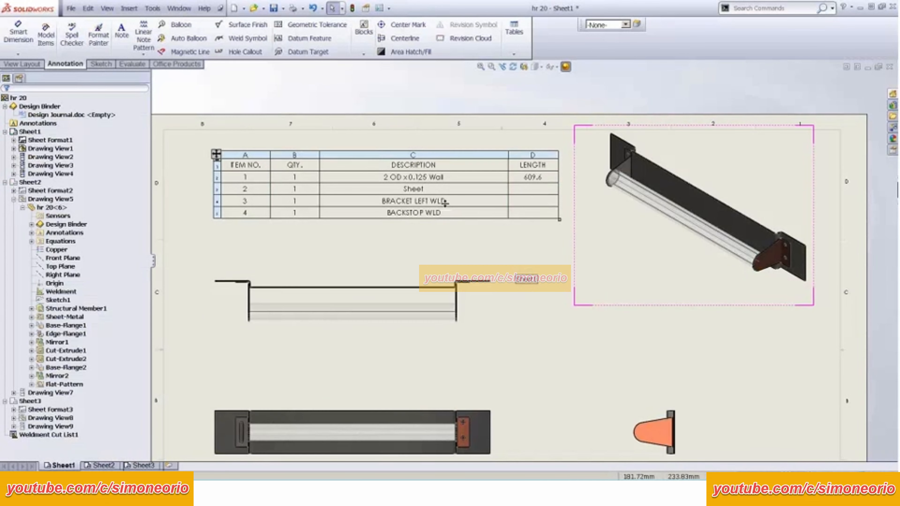
pyautogui.click(445, 194)
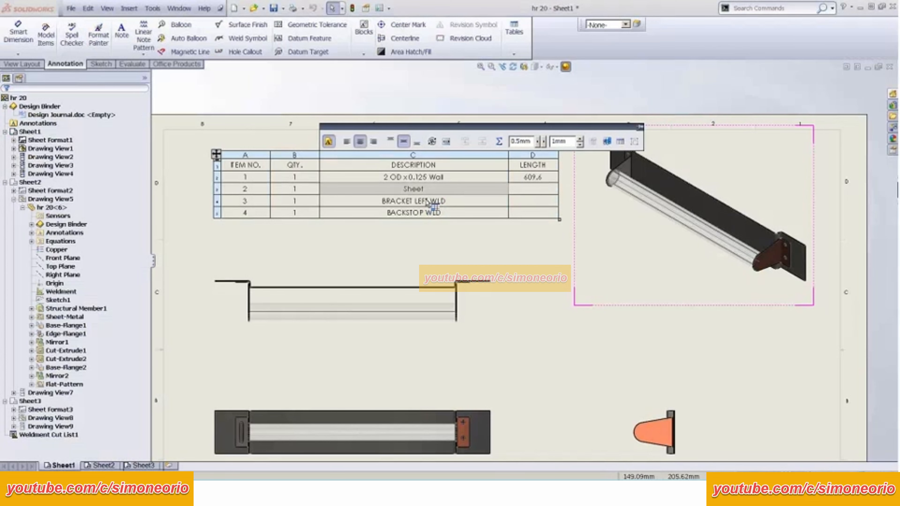
pyautogui.click(514, 224)
pyautogui.moveTo(514, 222); pyautogui.dragTo(478, 218, button='middle')
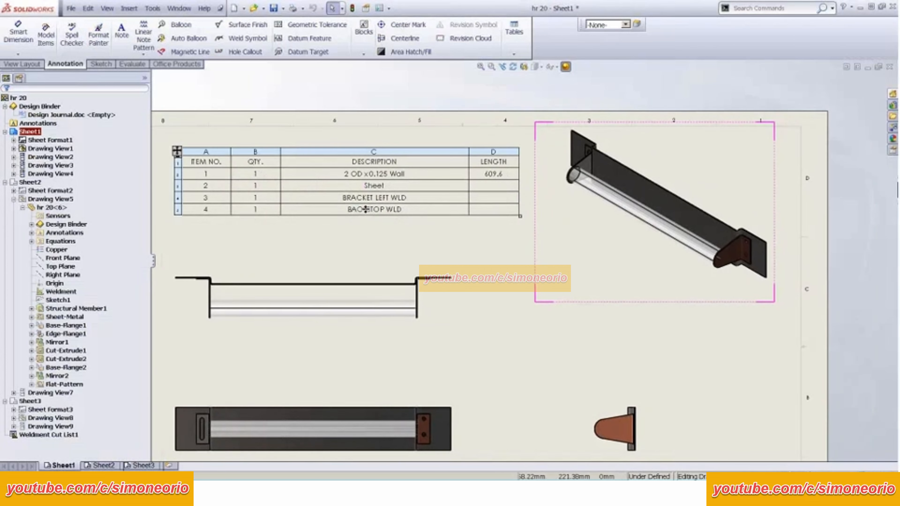
pyautogui.moveTo(358, 209); pyautogui.dragTo(382, 205, button='middle')
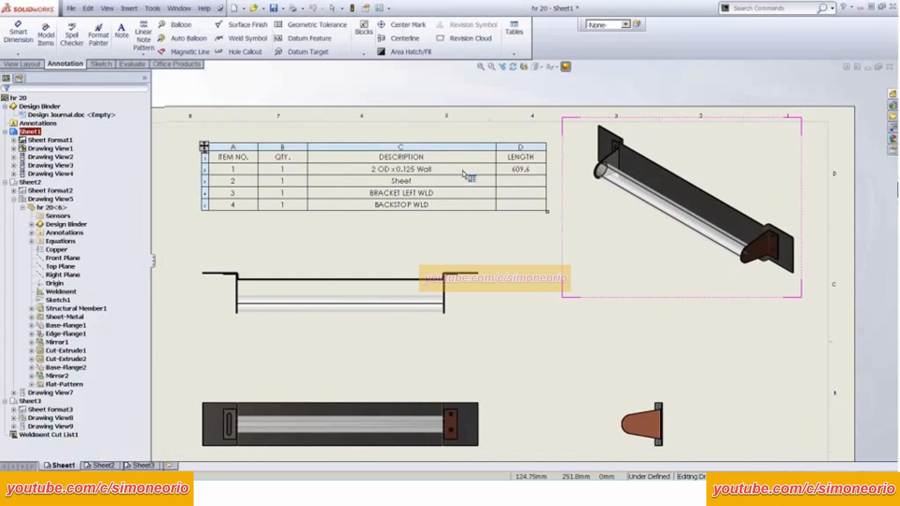
# Step: Open the hr 20 part from Sheet1's isometric view and find which cut list entry contains the right bracket
pyautogui.rightClick(608, 196)
pyautogui.click(616, 203)
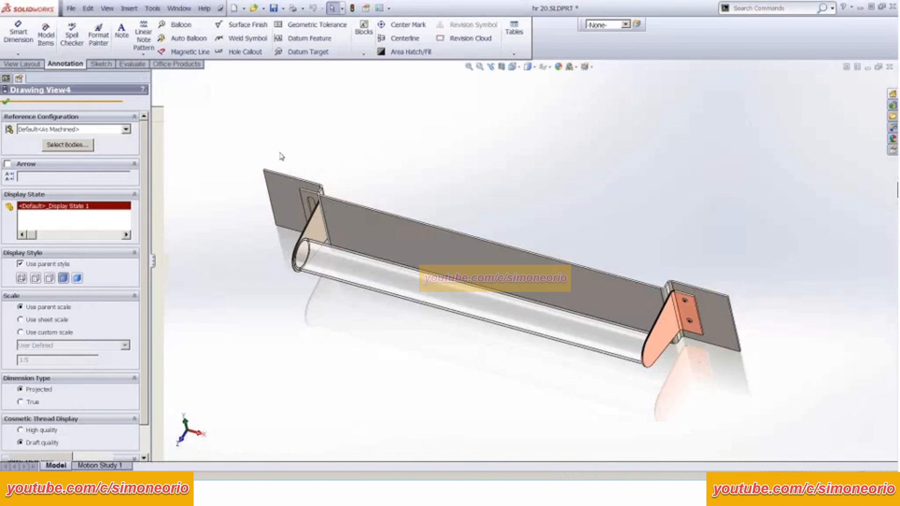
pyautogui.rightClick(672, 350)
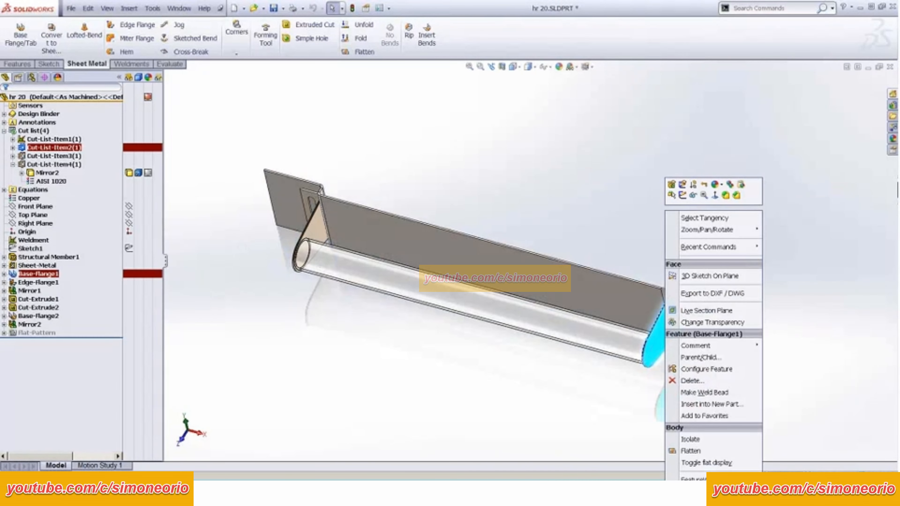
pyautogui.click(22, 148)
pyautogui.rightClick(42, 155)
pyautogui.click(748, 222)
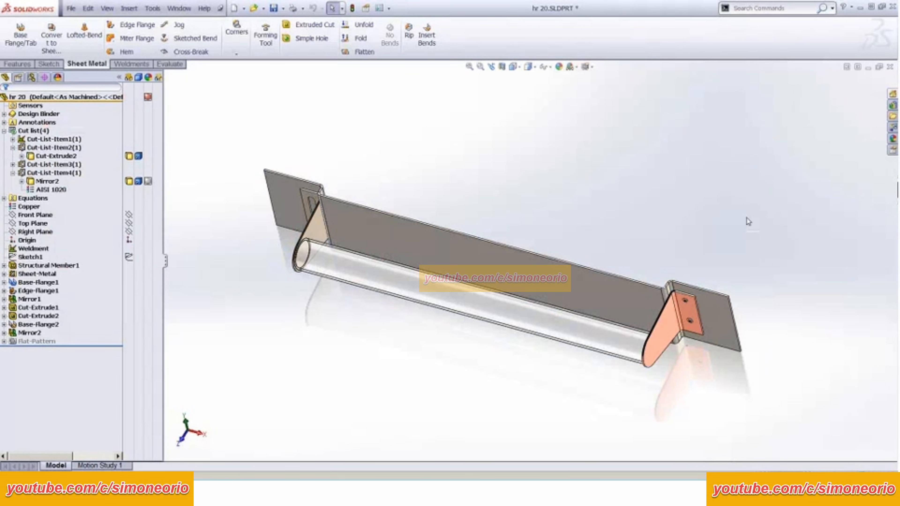
pyautogui.click(691, 317)
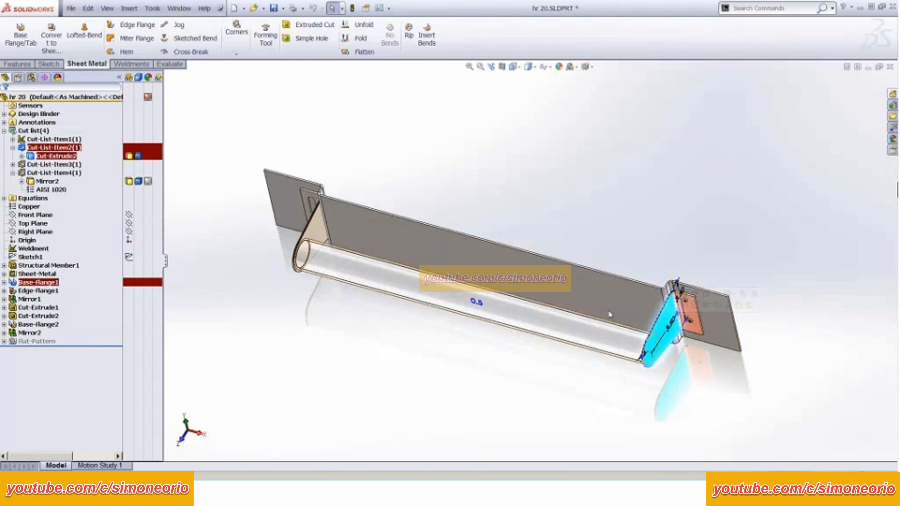
pyautogui.click(661, 341)
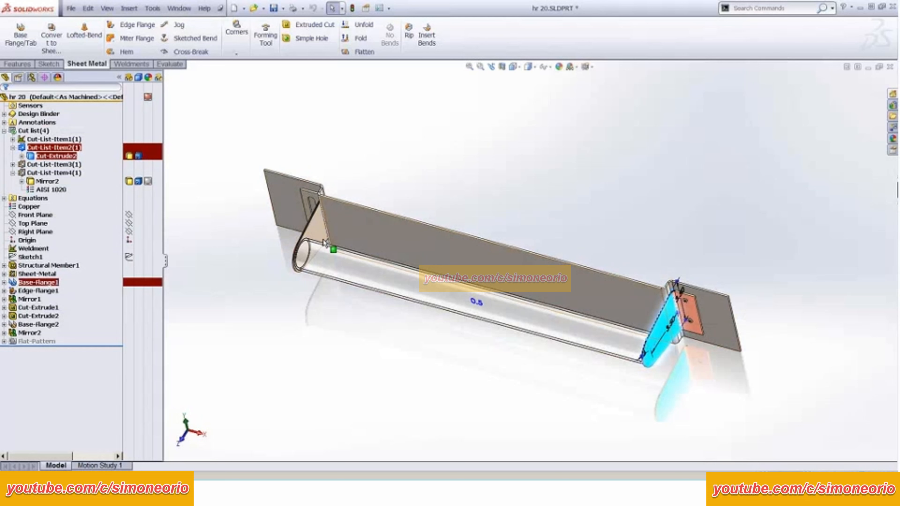
# Step: Set the Description property of Cut-List-Item2 to BRACKET RIGHT WLD
pyautogui.rightClick(48, 148)
pyautogui.click(79, 165)
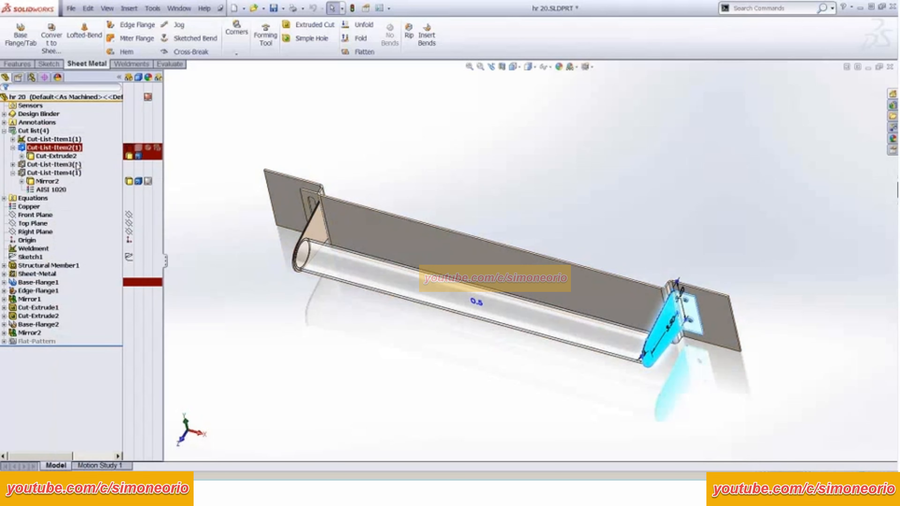
pyautogui.click(408, 250)
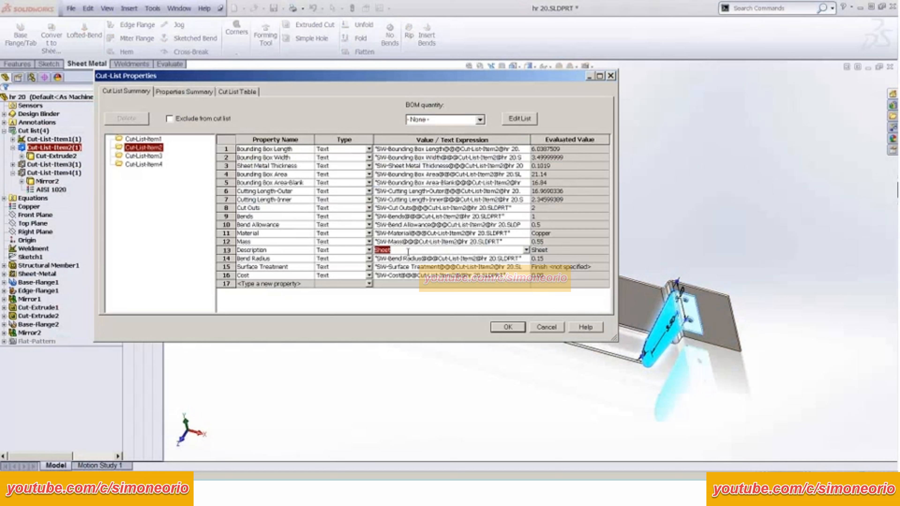
pyautogui.write('BRACKET RIGHT WLD')
pyautogui.hotkey('shift', 'Home')
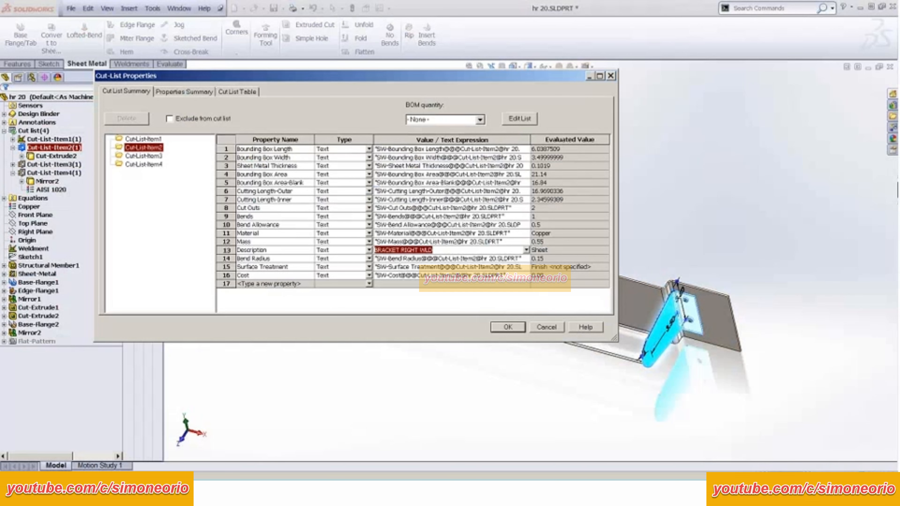
pyautogui.click(509, 325)
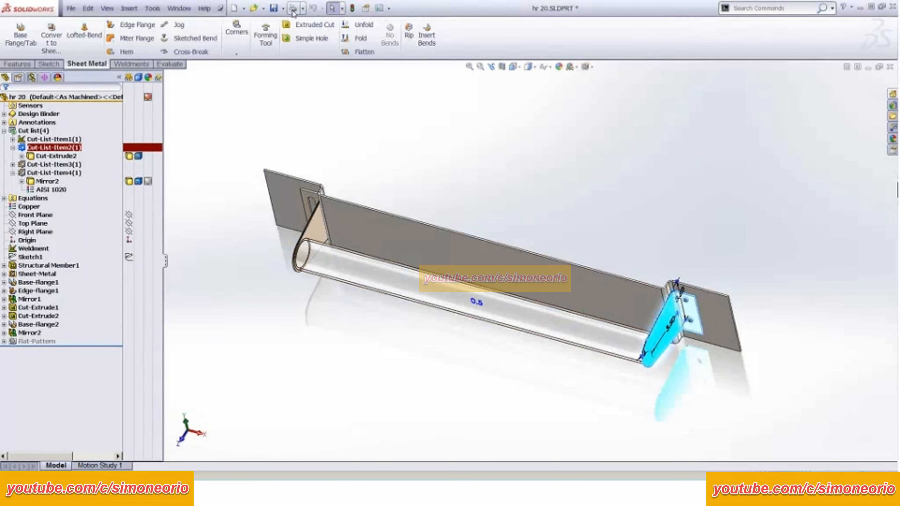
# Step: Save the part, return to Sheet1 of the drawing and shift the cut list table toward the sheet's left border
pyautogui.click(274, 9)
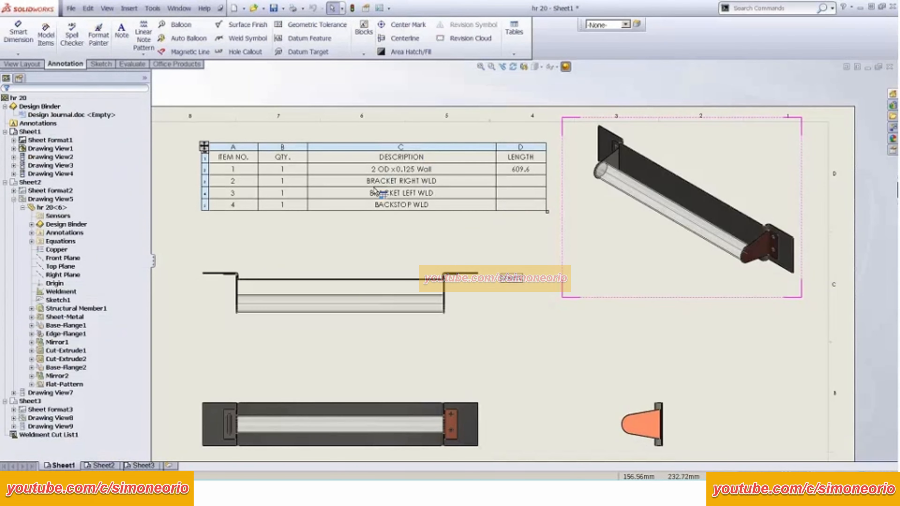
pyautogui.press('z')
pyautogui.moveTo(497, 203); pyautogui.dragTo(519, 185, button='middle')
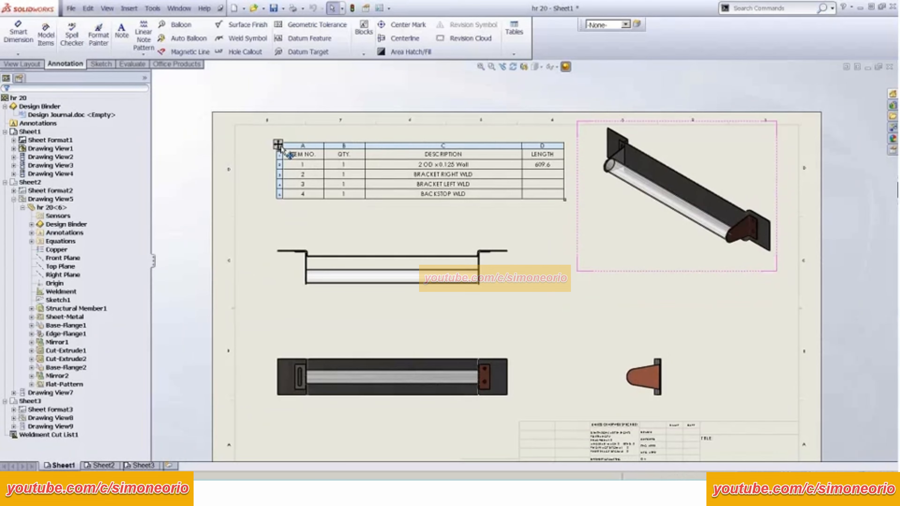
pyautogui.moveTo(279, 146); pyautogui.dragTo(246, 152)
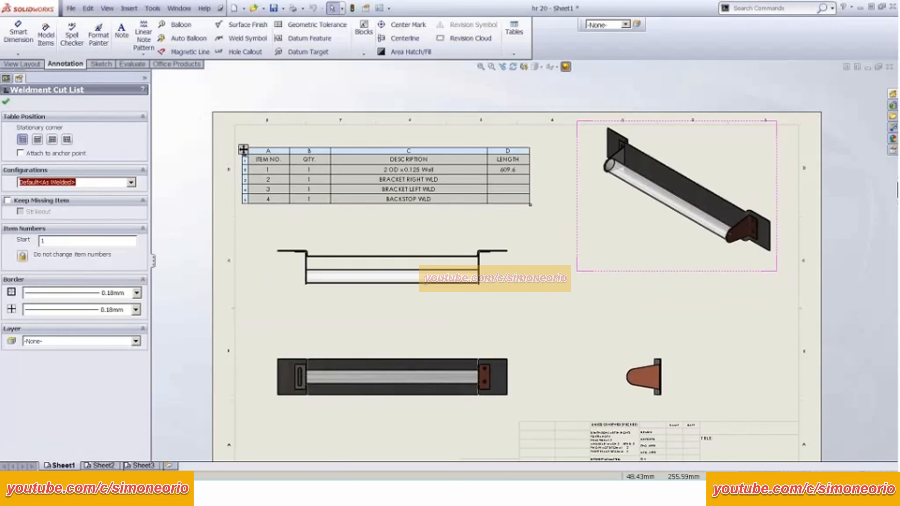
pyautogui.click(422, 217)
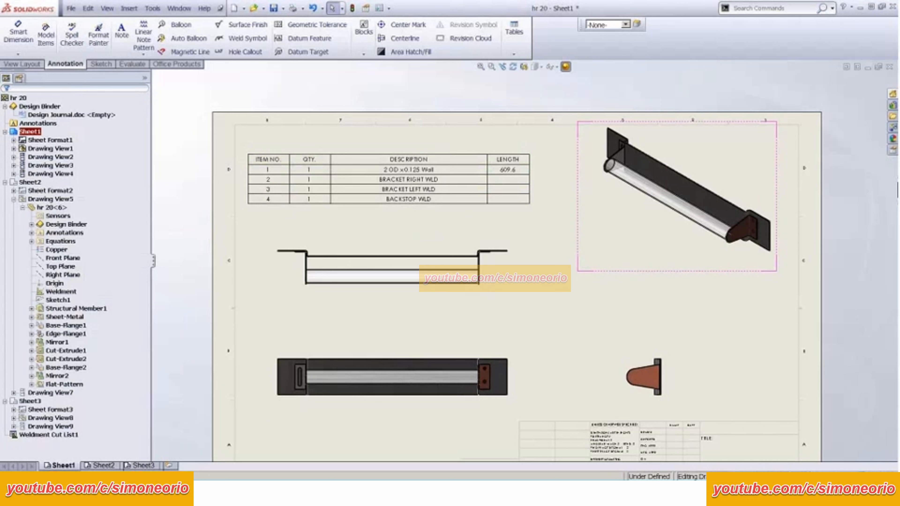
# Step: Add a column to the right of LENGTH in the cut list table, showing the cut list item property Bounding Box Length
pyautogui.click(507, 159)
pyautogui.click(503, 149)
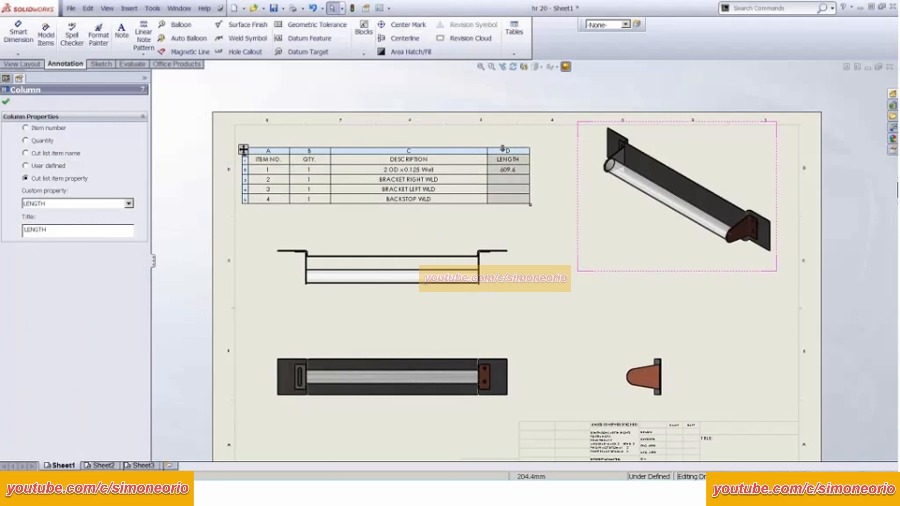
pyautogui.rightClick(504, 152)
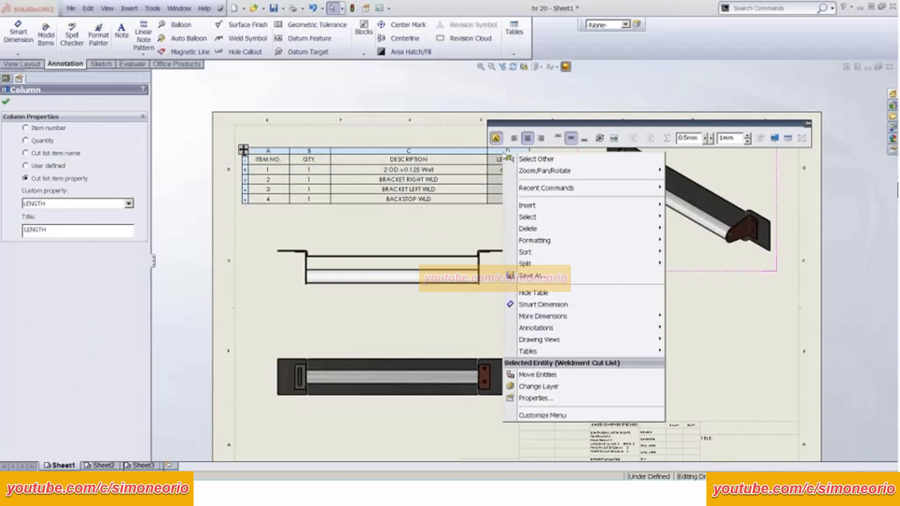
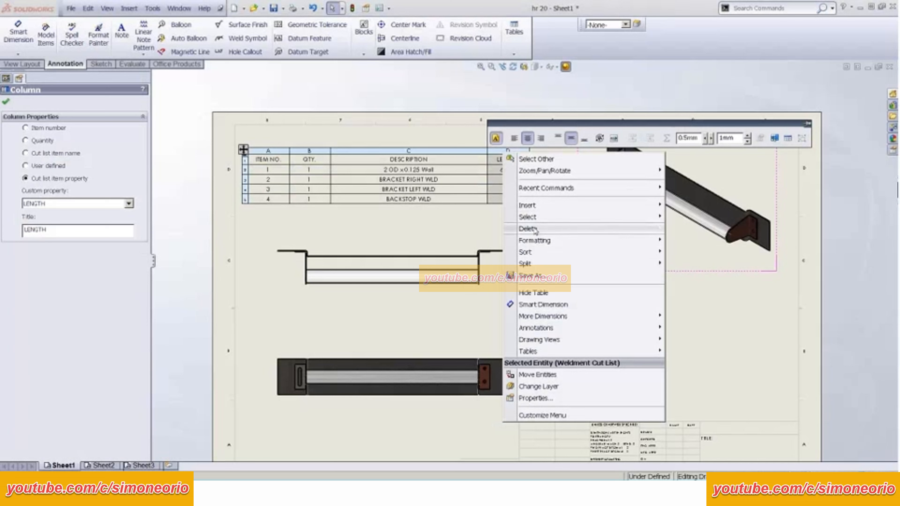
pyautogui.moveTo(528, 205)
pyautogui.click(697, 206)
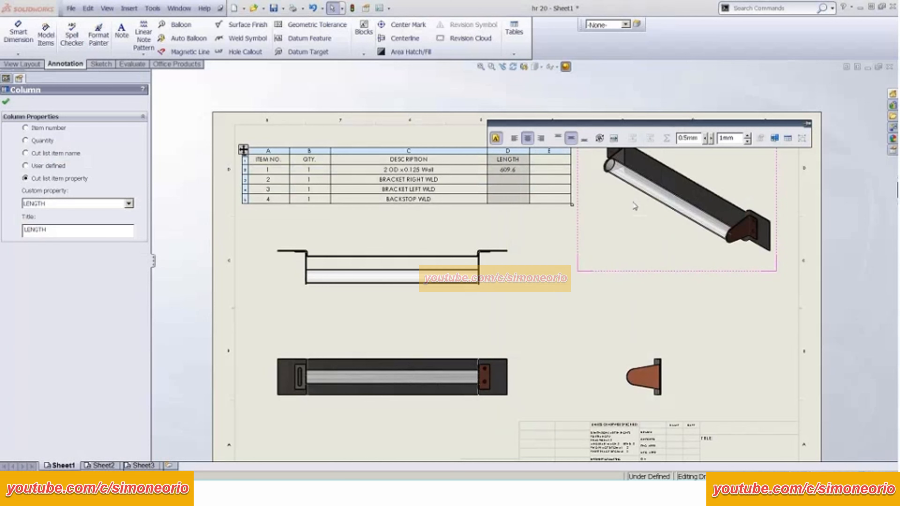
pyautogui.click(548, 150)
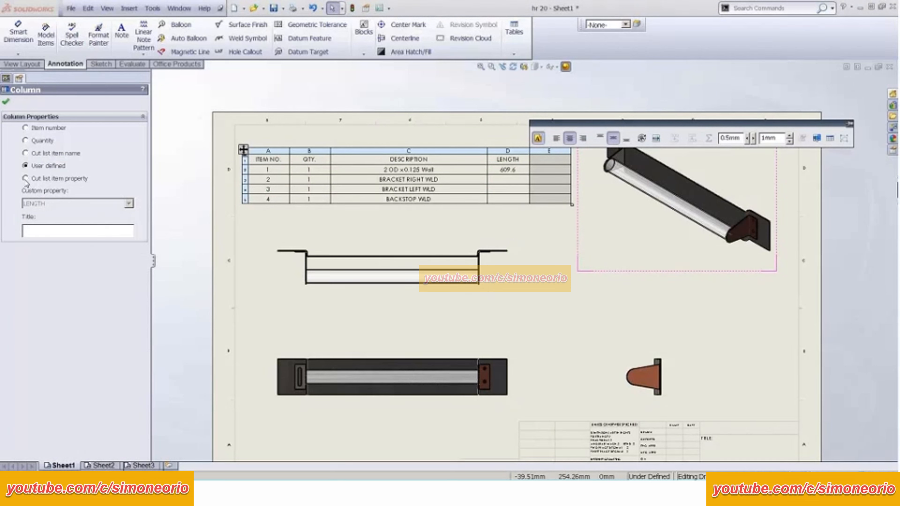
pyautogui.click(25, 178)
pyautogui.click(129, 203)
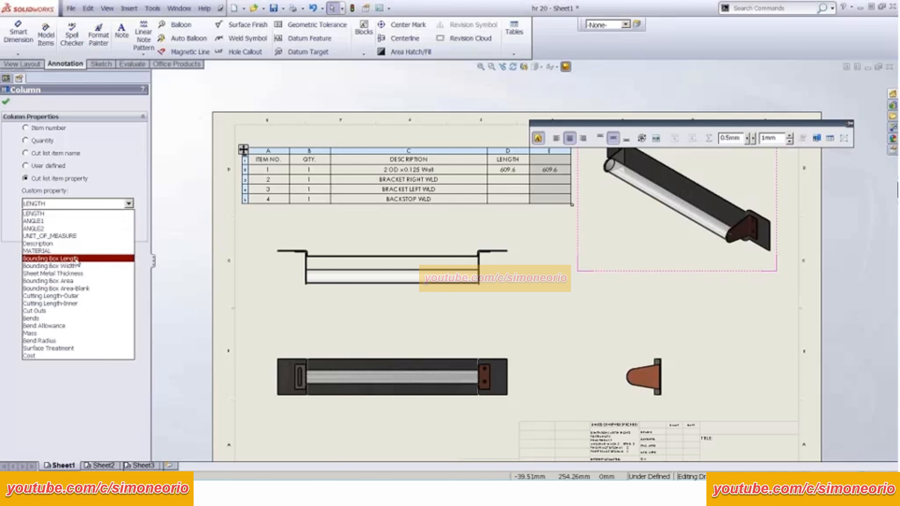
pyautogui.click(76, 258)
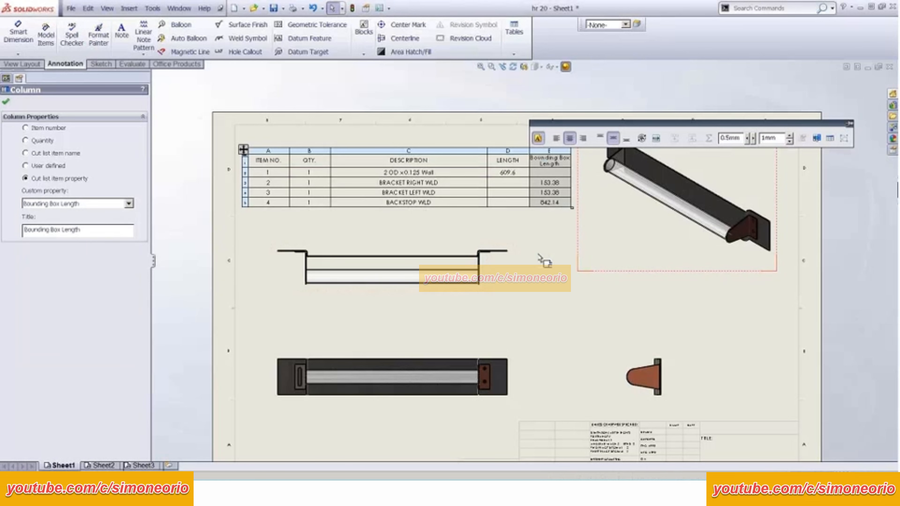
# Step: Insert a new column to the right of the Bounding Box Length column in the cut list table
pyautogui.rightClick(496, 177)
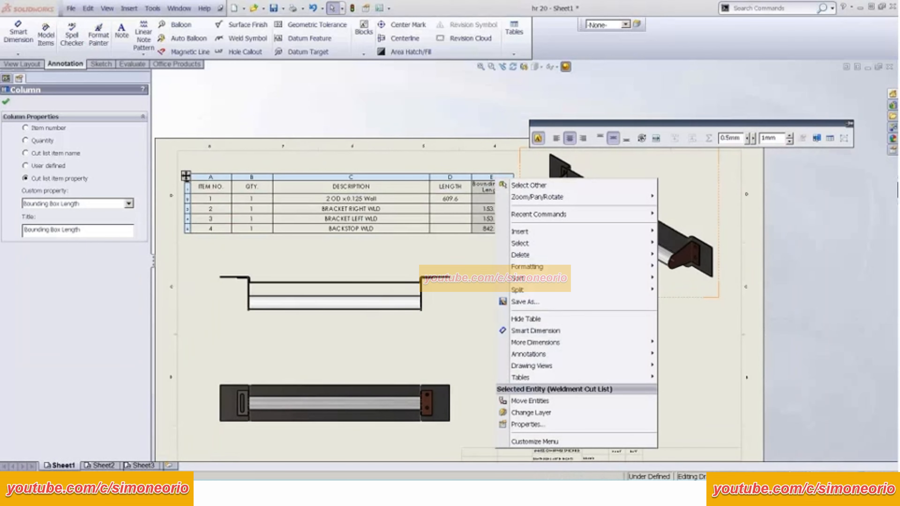
pyautogui.moveTo(602, 232)
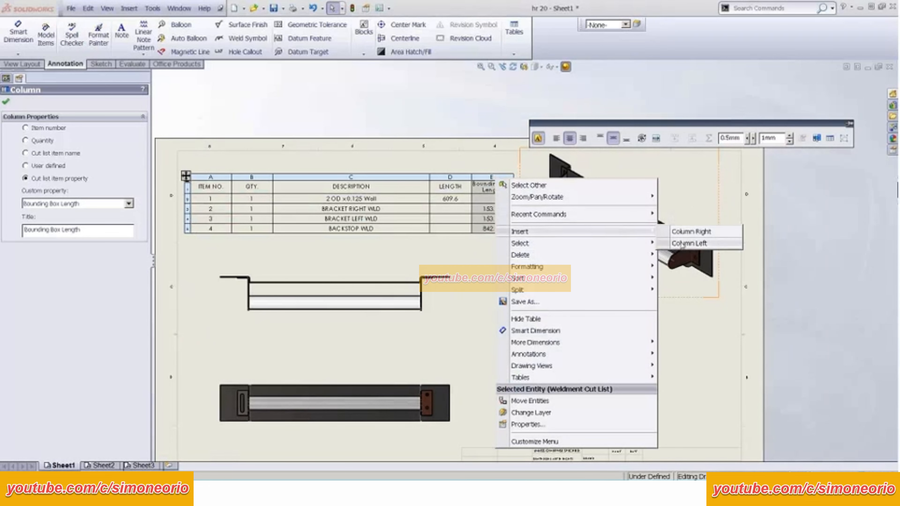
pyautogui.click(682, 233)
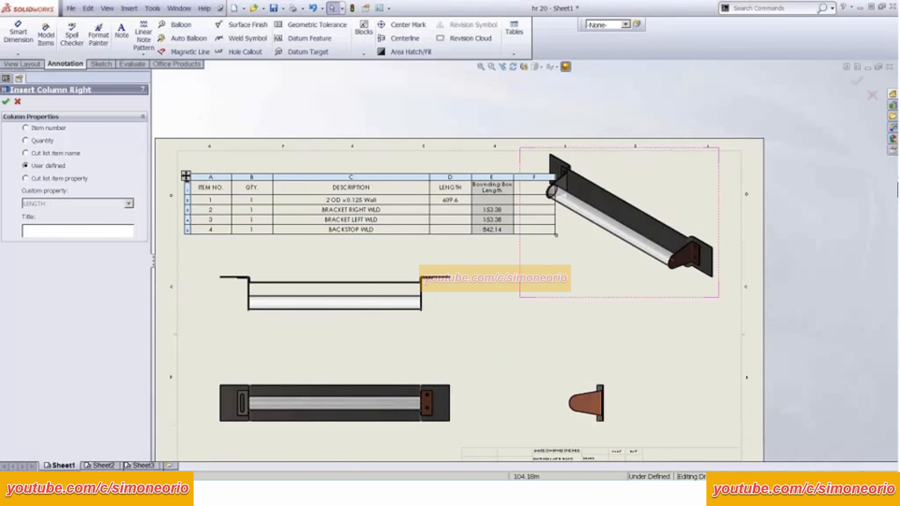
pyautogui.click(62, 179)
pyautogui.click(89, 204)
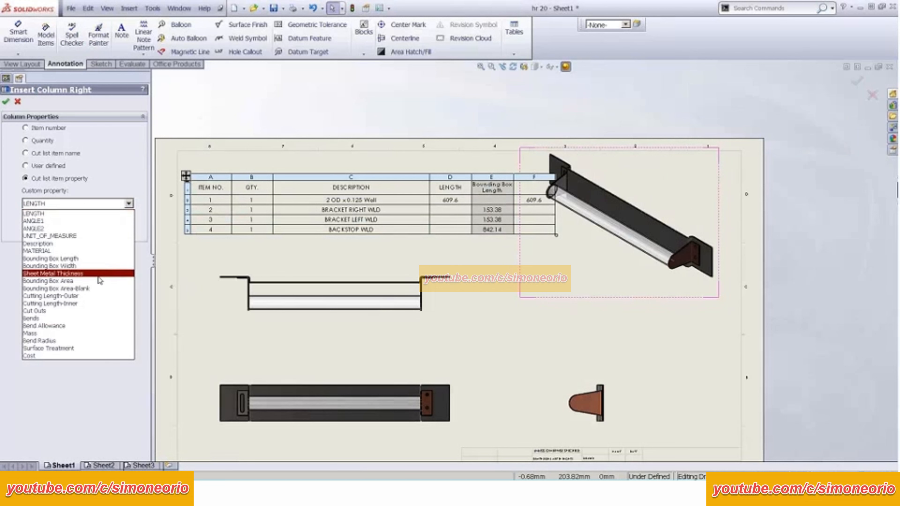
pyautogui.click(70, 168)
pyautogui.click(69, 166)
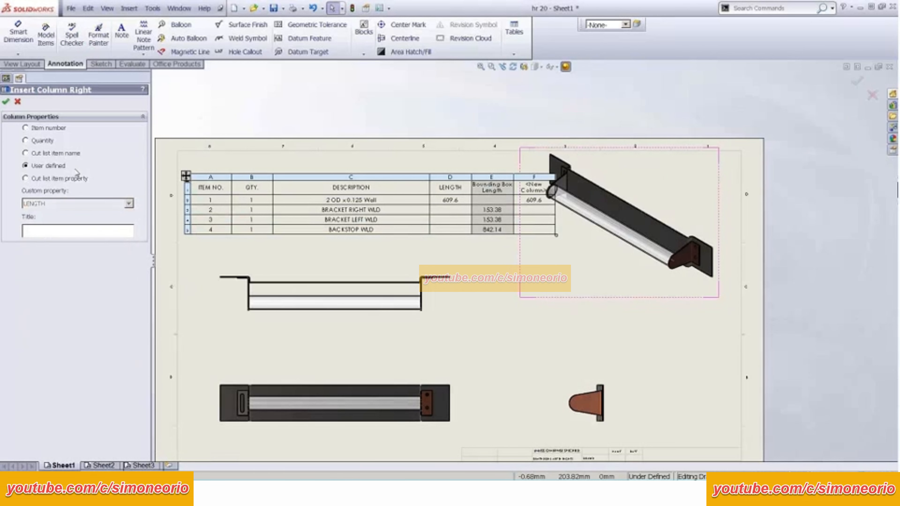
pyautogui.click(70, 157)
pyautogui.click(73, 166)
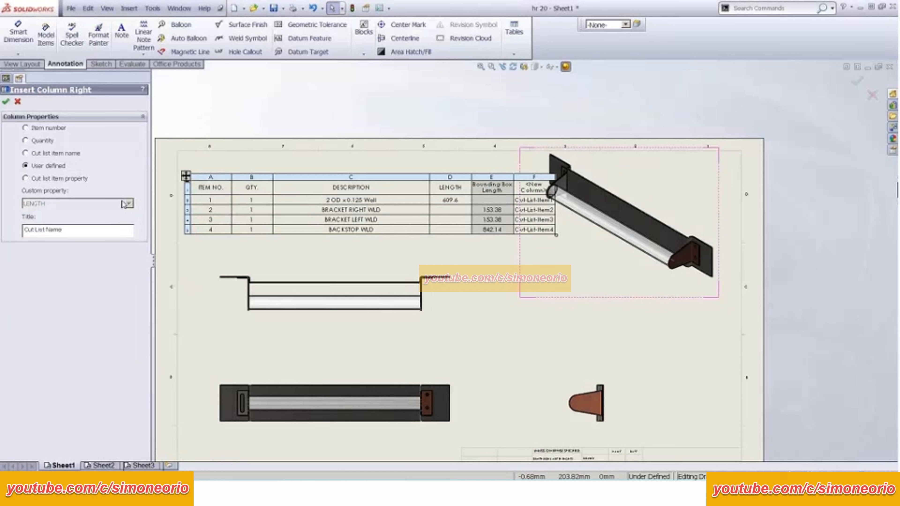
# Step: Assign the cut list item property Bounding Box Width to the new column and move the table to the sheet's upper-left corner
pyautogui.click(60, 179)
pyautogui.click(128, 204)
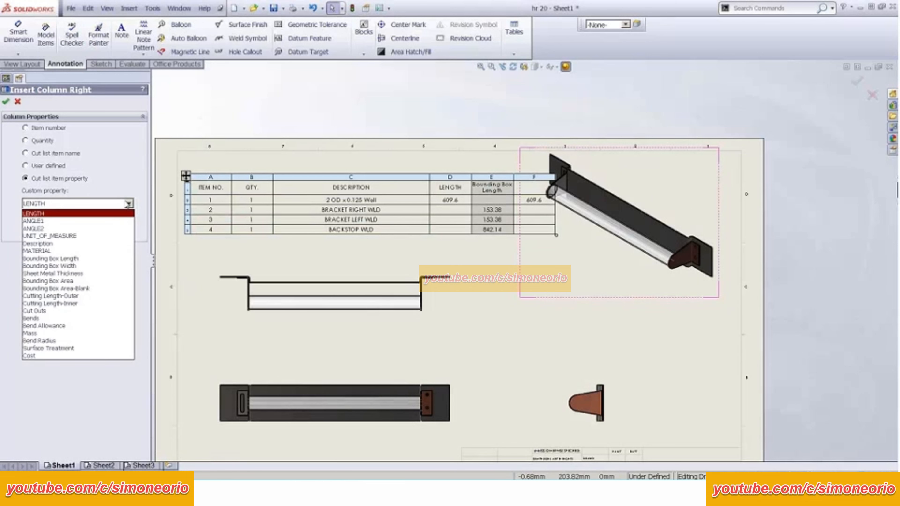
pyautogui.click(71, 266)
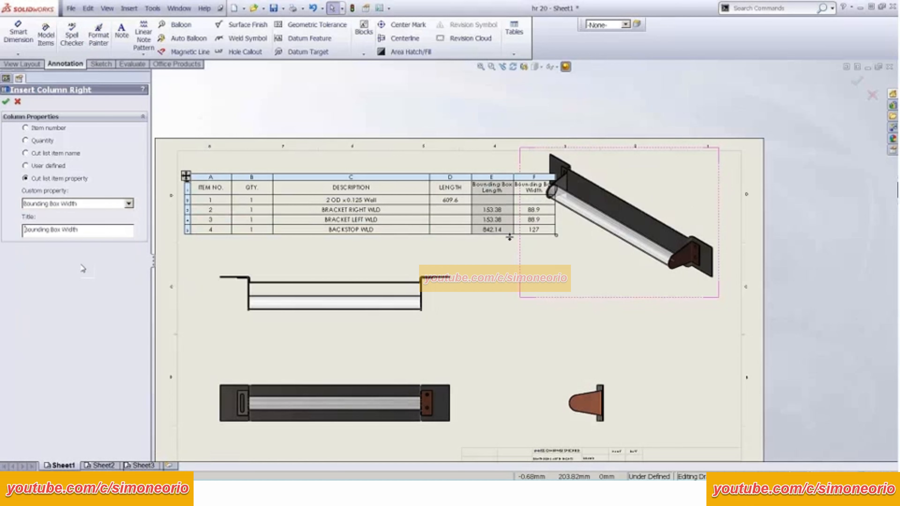
pyautogui.press('Return')
pyautogui.scroll(-2, 389, 261)
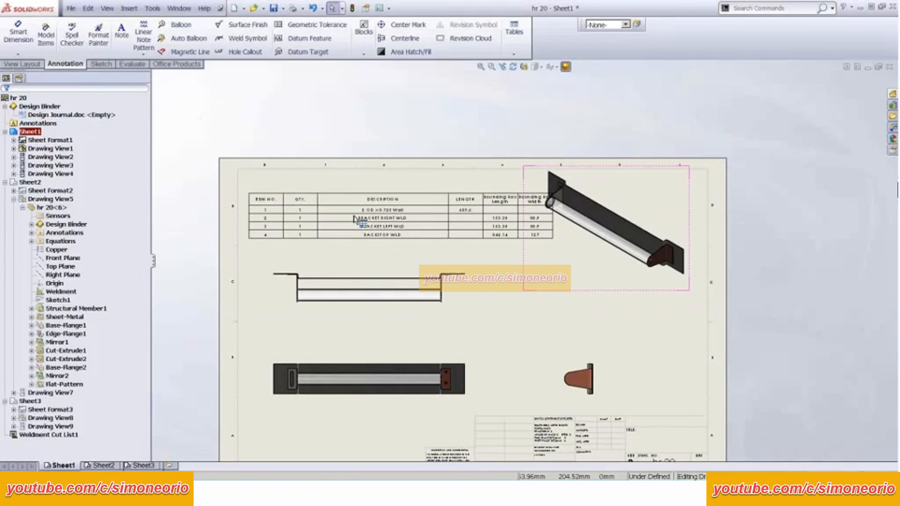
pyautogui.moveTo(242, 171); pyautogui.dragTo(226, 136)
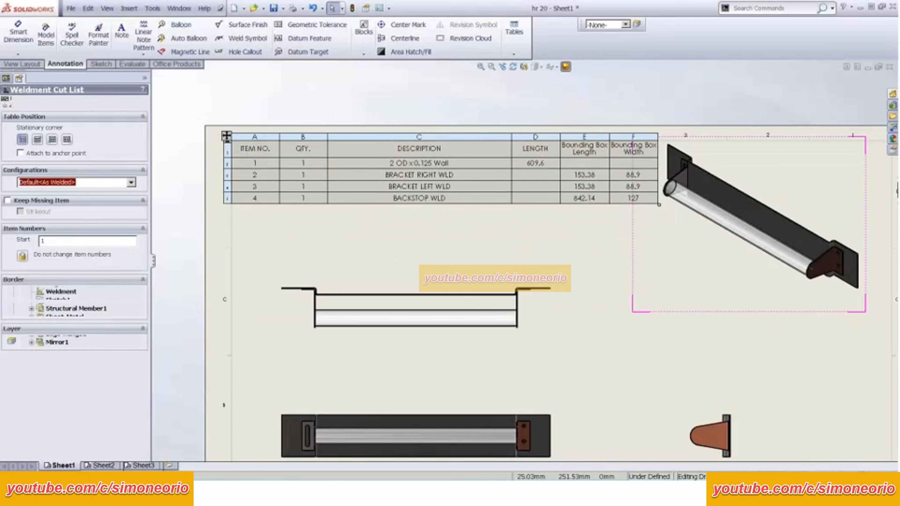
# Step: Move the isometric view on Sheet1 down and to the right, clear of the weldment cut list table
pyautogui.moveTo(759, 315); pyautogui.dragTo(788, 386)
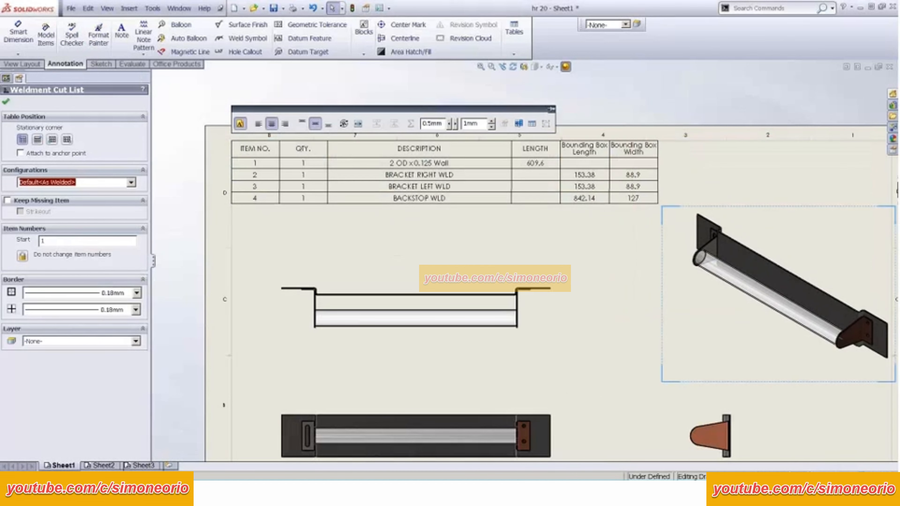
pyautogui.scroll(-2, 612, 217)
pyautogui.scroll(2, 570, 259)
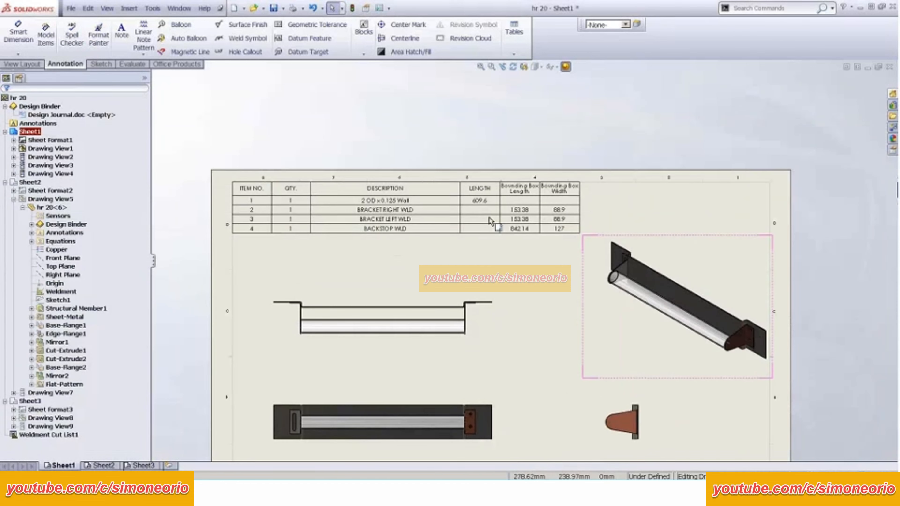
pyautogui.scroll(-4, 413, 222)
pyautogui.scroll(-3, 413, 222)
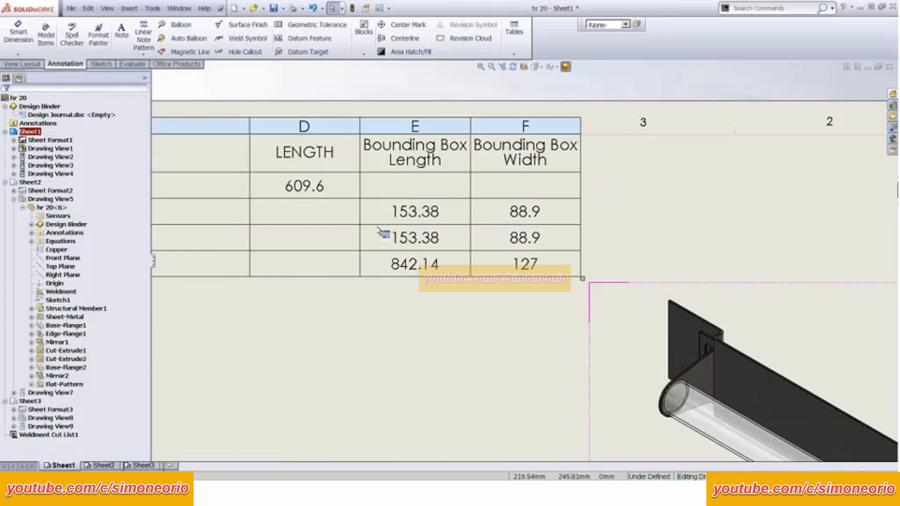
pyautogui.scroll(3, 522, 260)
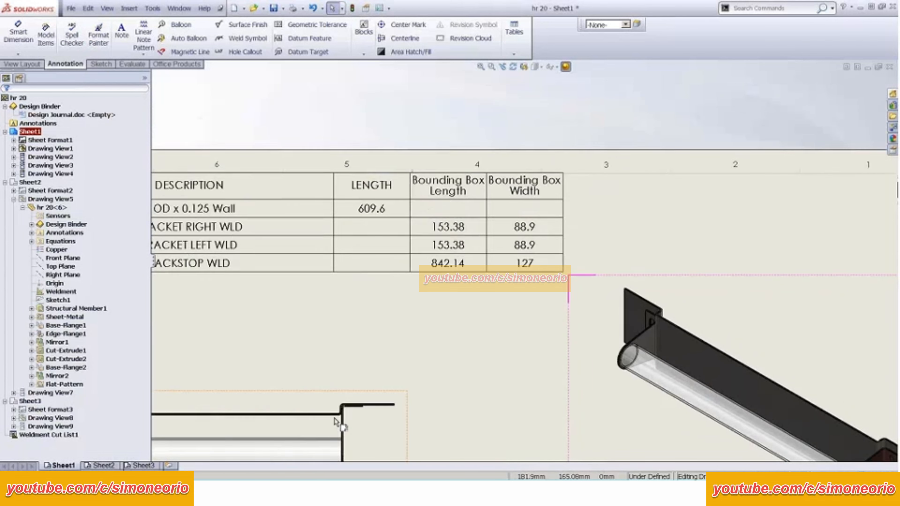
# Step: Open the hr 20 part from the isometric view, inspect the tube's cut list item and return to the maximized drawing
pyautogui.click(679, 306)
pyautogui.rightClick(678, 305)
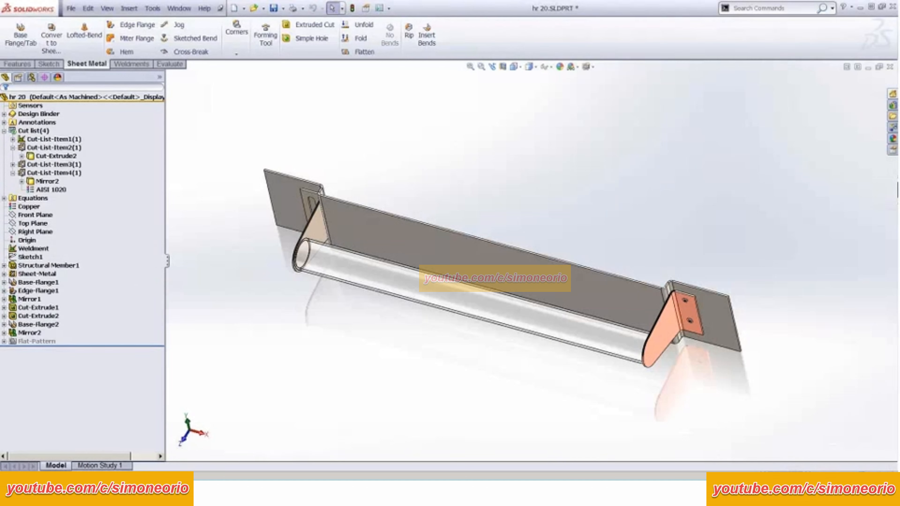
pyautogui.click(443, 302)
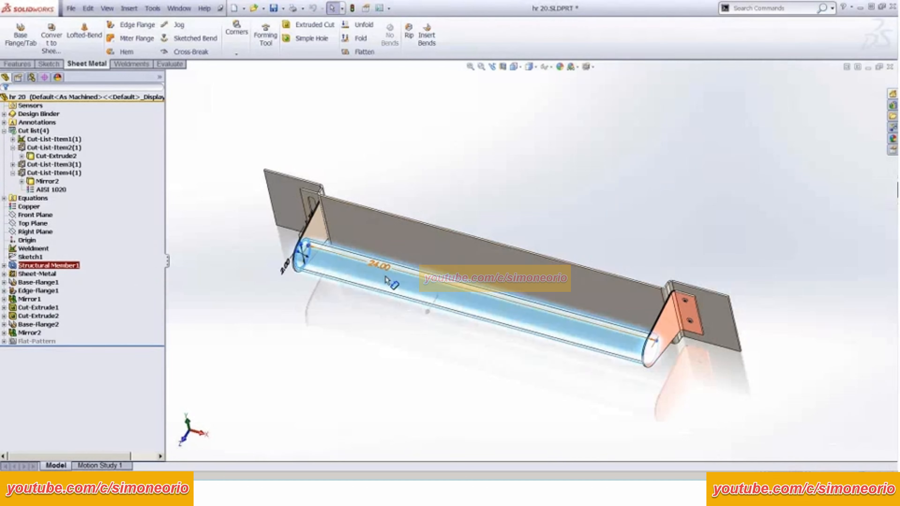
pyautogui.click(319, 358)
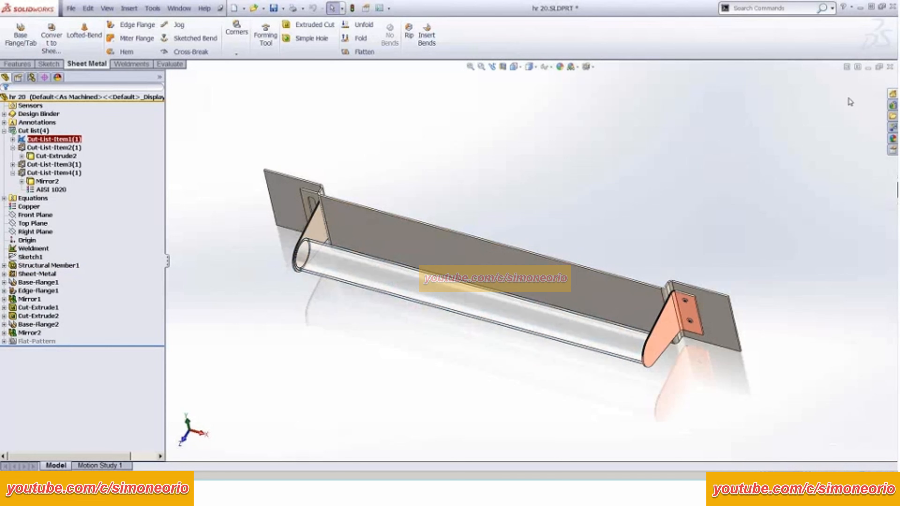
pyautogui.click(868, 67)
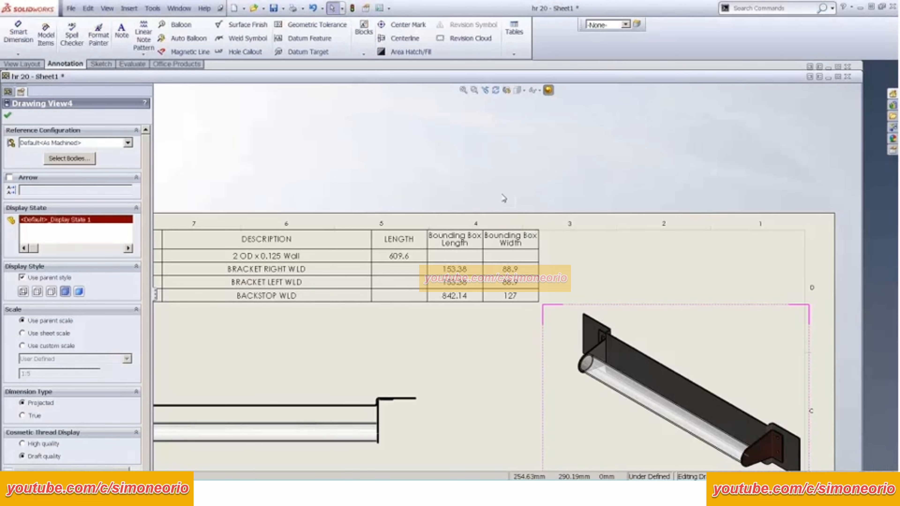
pyautogui.click(503, 198)
pyautogui.scroll(3, 466, 298)
pyautogui.scroll(-5, 466, 297)
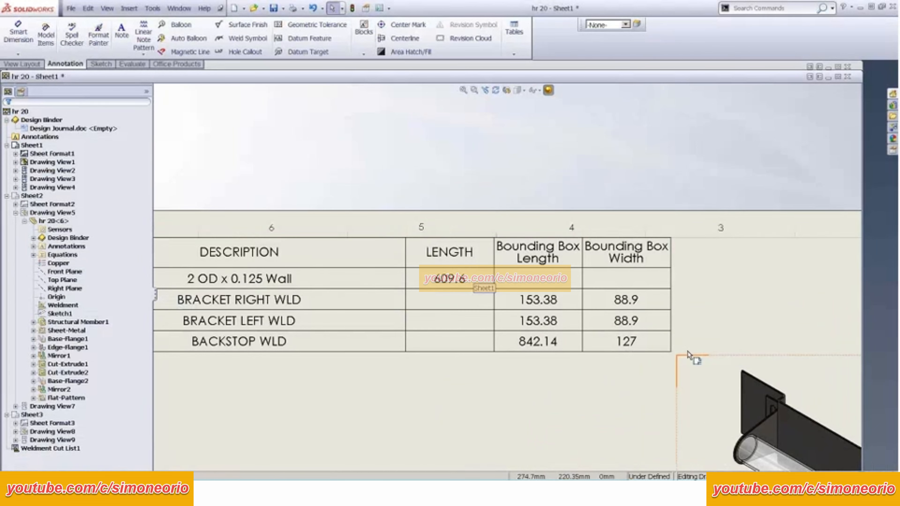
pyautogui.doubleClick(653, 78)
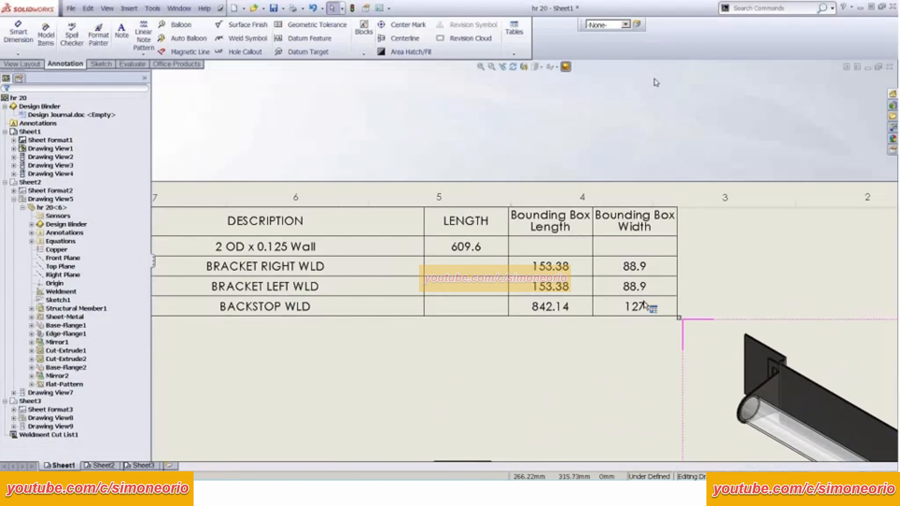
# Step: Switch the drawing's unit system to IPS (inch, pound, second)
pyautogui.scroll(4, 638, 340)
pyautogui.scroll(3, 637, 358)
pyautogui.moveTo(635, 338); pyautogui.dragTo(632, 257, button='middle')
pyautogui.scroll(-2, 604, 269)
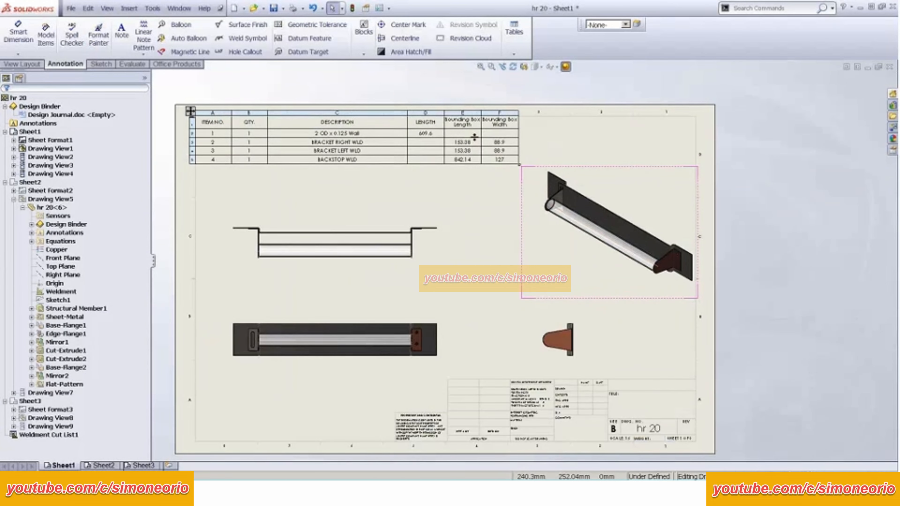
pyautogui.scroll(-1, 428, 148)
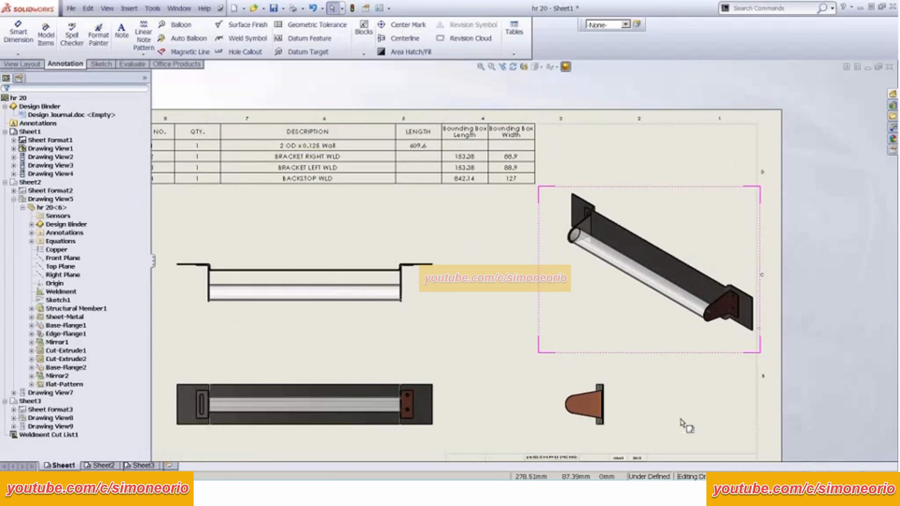
pyautogui.click(824, 477)
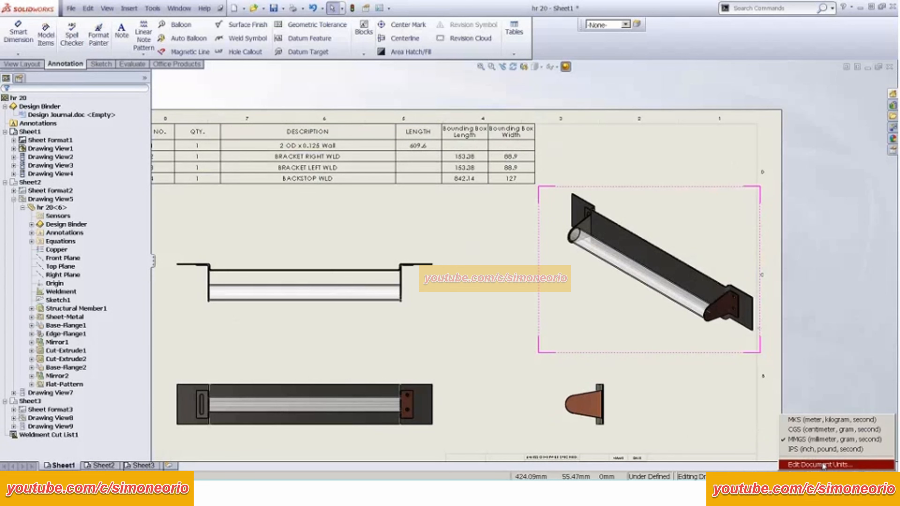
pyautogui.click(824, 449)
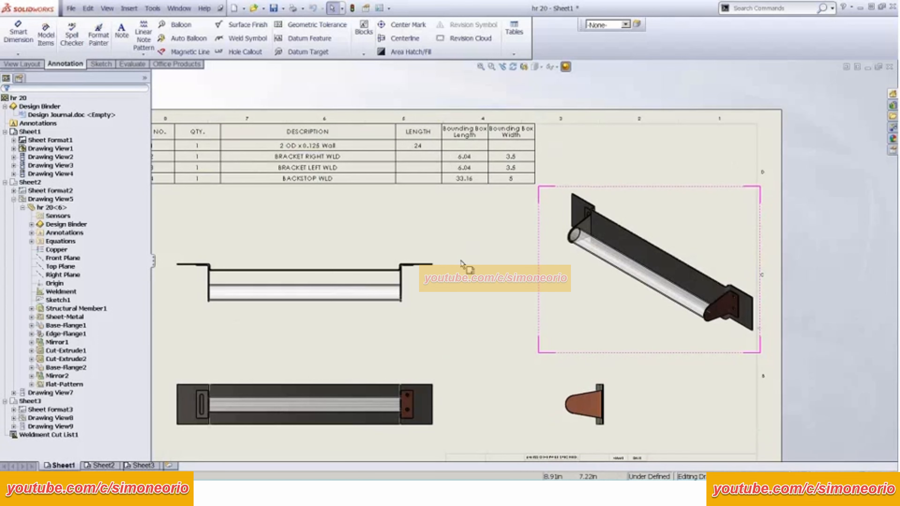
# Step: Create an indented bill of materials for the isometric view from 051713 BOM TEMPLATE, with no numbering and a detailed cut list
pyautogui.scroll(-3, 489, 213)
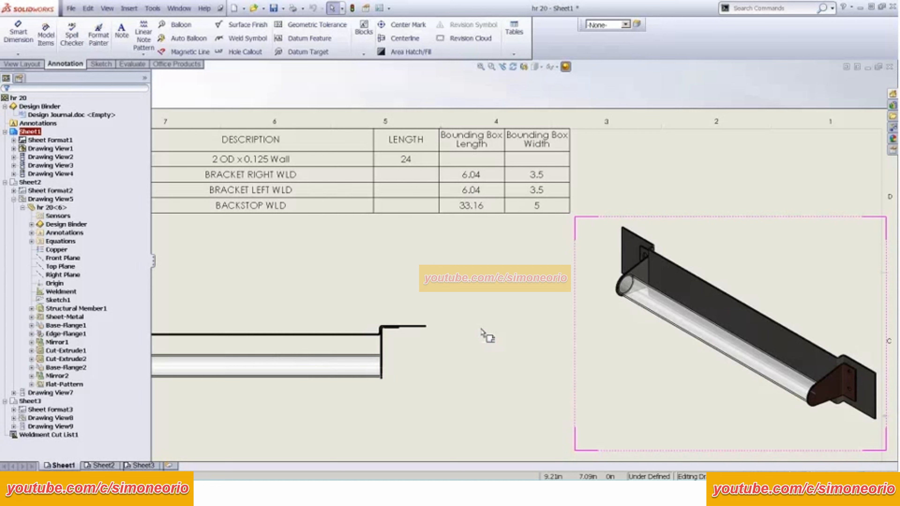
pyautogui.scroll(5, 632, 255)
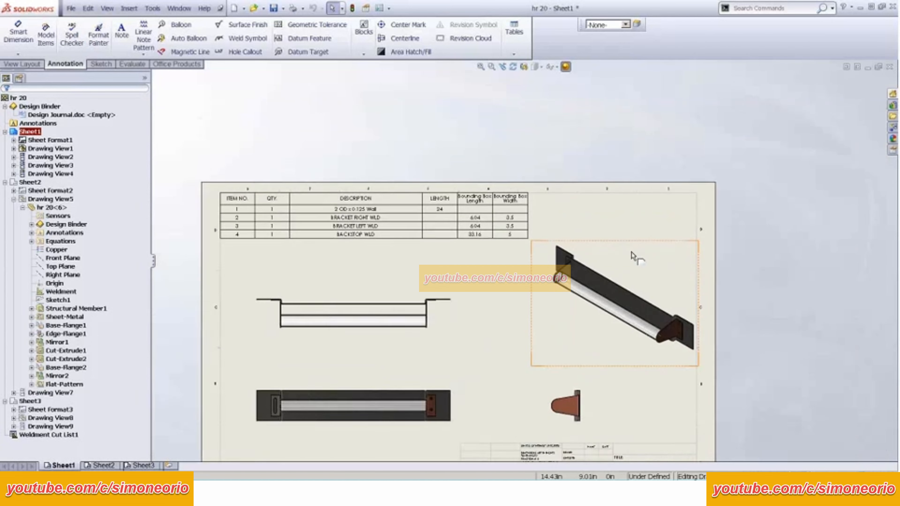
pyautogui.scroll(-3, 624, 270)
pyautogui.scroll(5, 618, 291)
pyautogui.scroll(-2, 372, 231)
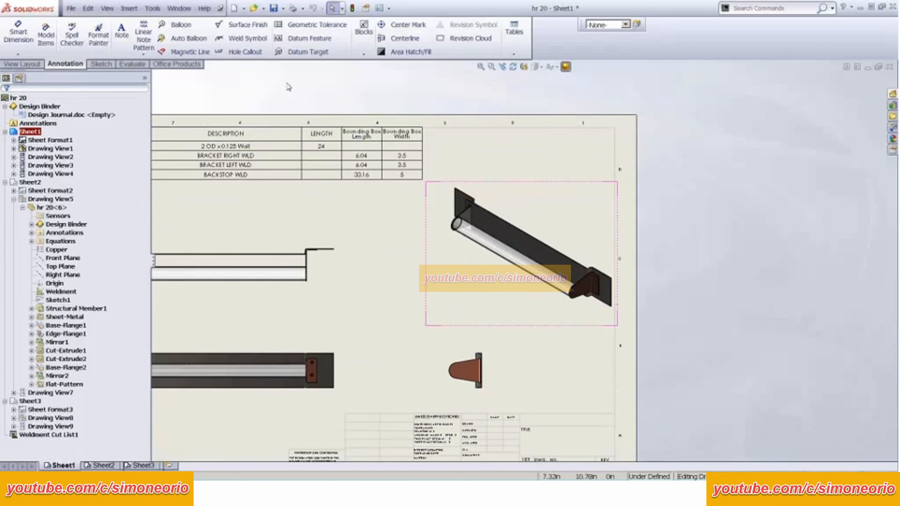
pyautogui.scroll(1, 388, 26)
pyautogui.scroll(-1, 180, 44)
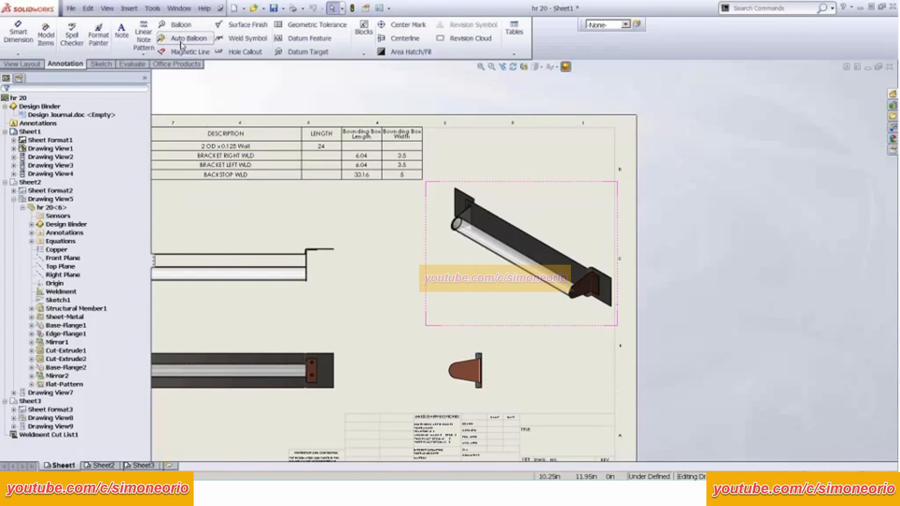
pyautogui.click(513, 34)
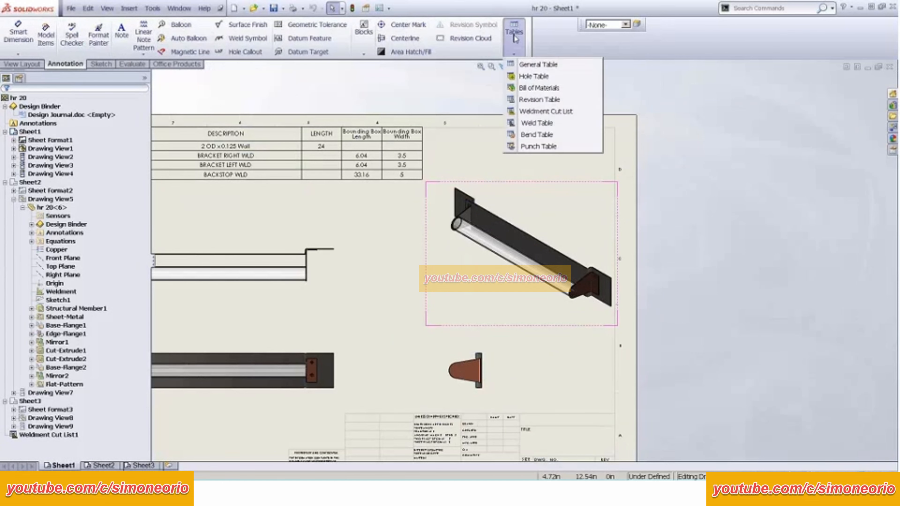
pyautogui.click(531, 88)
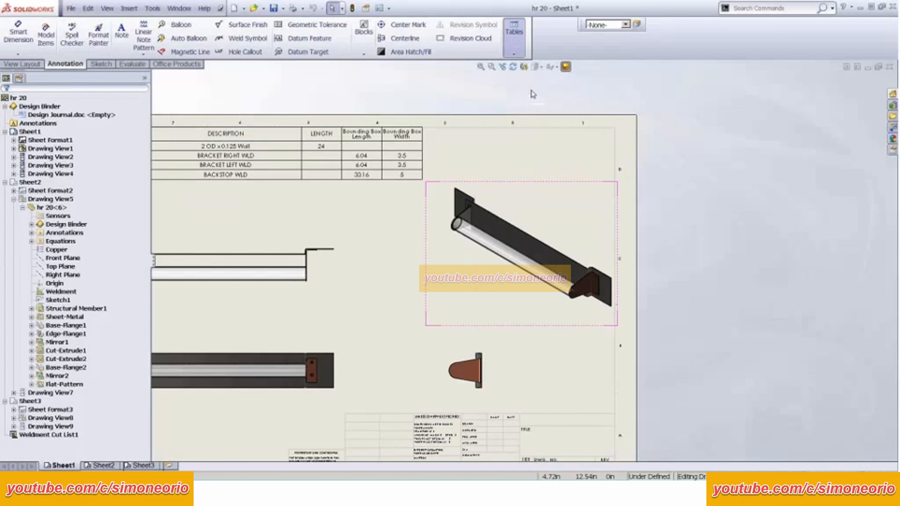
pyautogui.scroll(3, 441, 199)
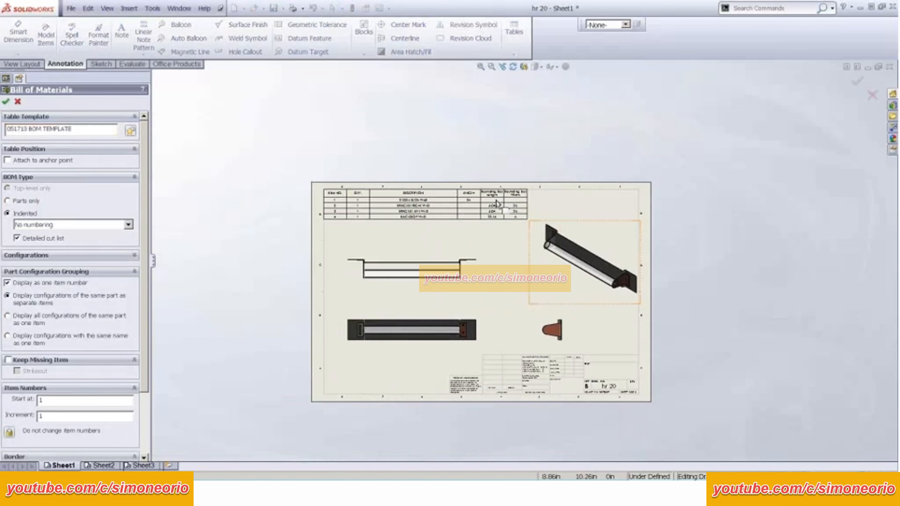
pyautogui.click(6, 102)
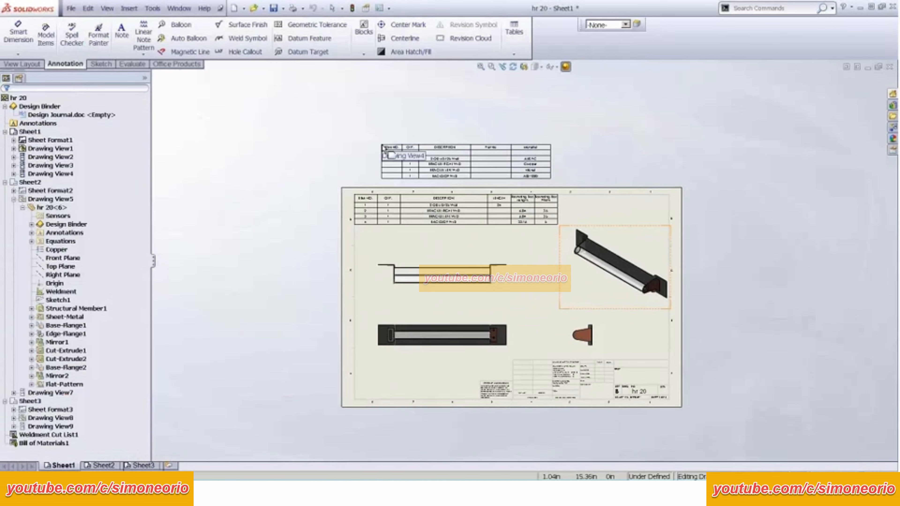
# Step: Place the bill of materials table just above the sheet, over the weldment cut list
pyautogui.scroll(-3, 381, 145)
pyautogui.moveTo(288, 168); pyautogui.dragTo(141, 178, button='middle')
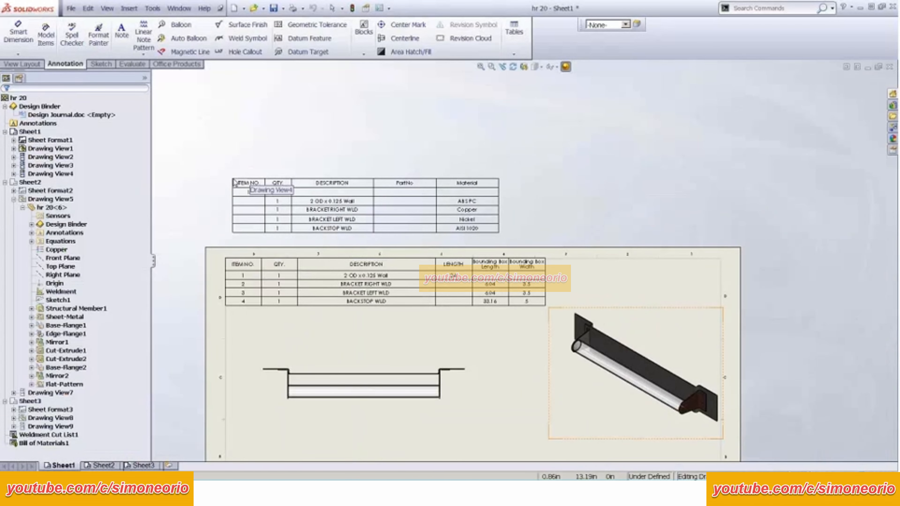
pyautogui.click(234, 182)
pyautogui.scroll(-3, 251, 351)
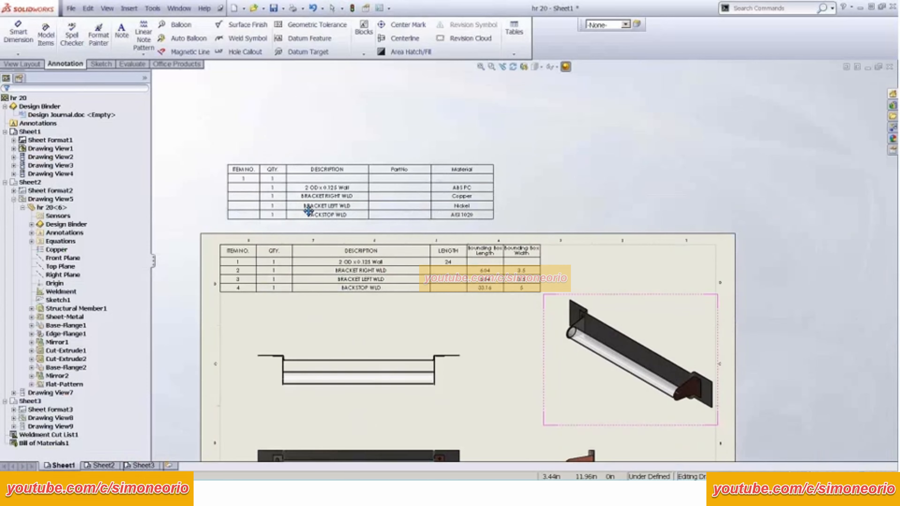
# Step: Try Detailed numbering on the indented bill of materials and settle on Flat numbering
pyautogui.click(219, 108)
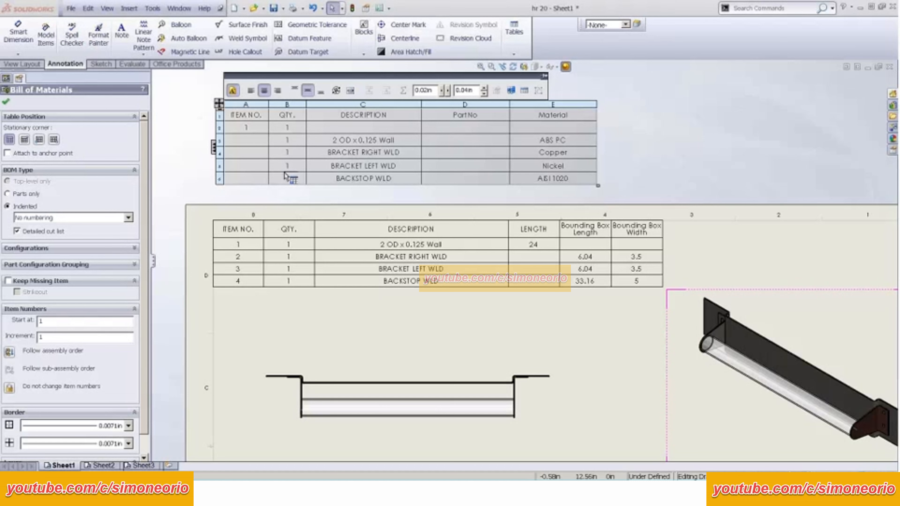
pyautogui.click(73, 217)
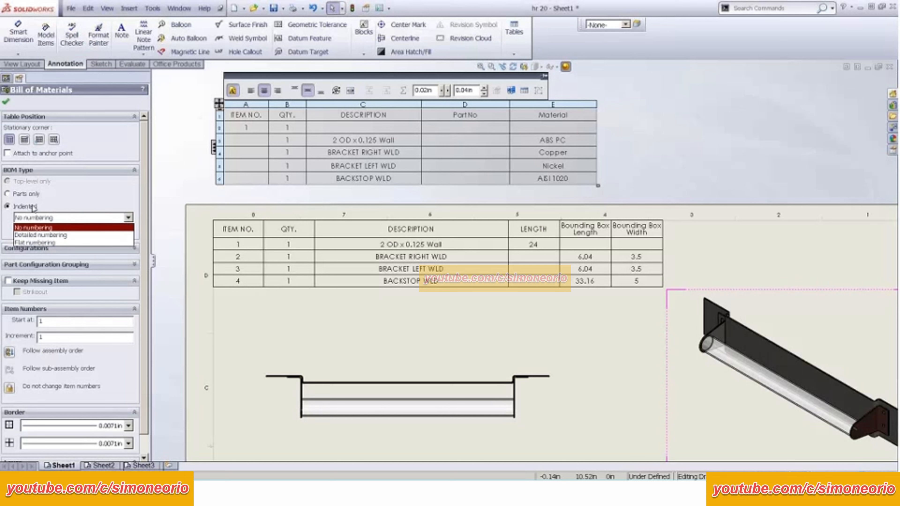
pyautogui.click(51, 227)
pyautogui.click(48, 218)
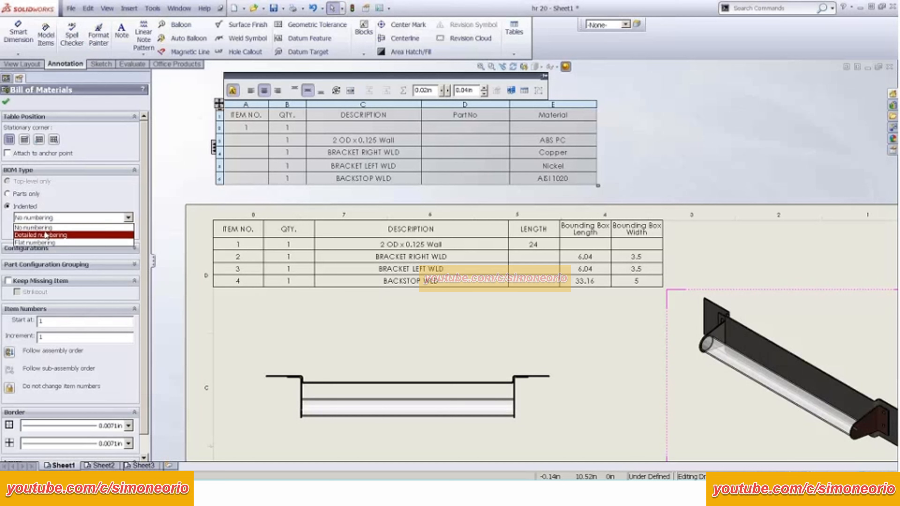
pyautogui.click(46, 235)
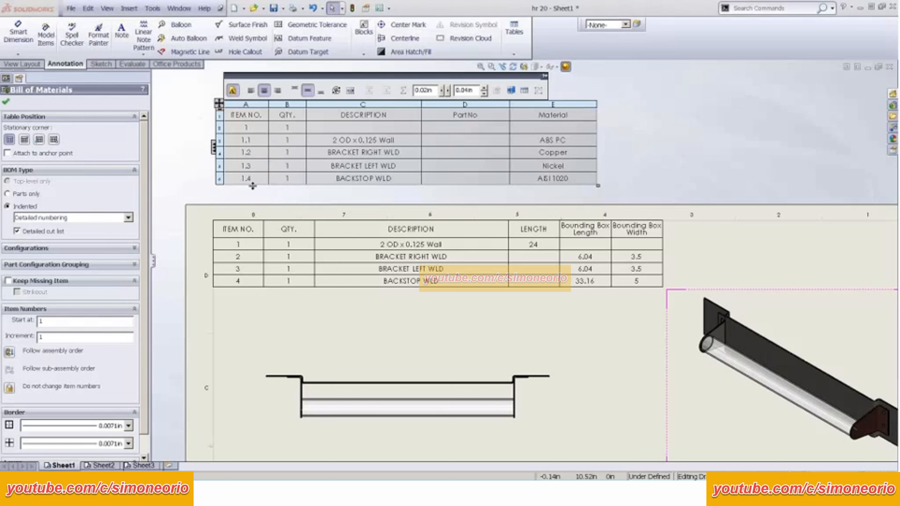
pyautogui.click(69, 219)
pyautogui.click(73, 241)
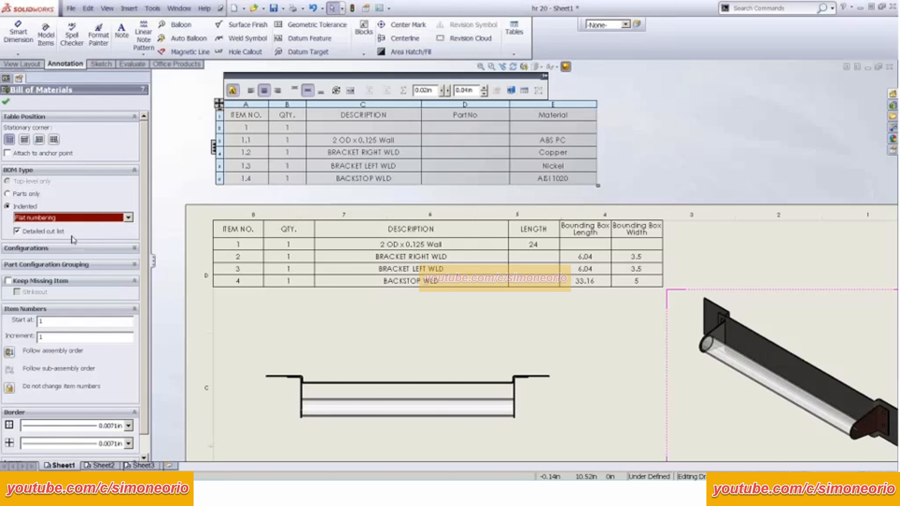
pyautogui.moveTo(520, 192); pyautogui.dragTo(504, 178, button='middle')
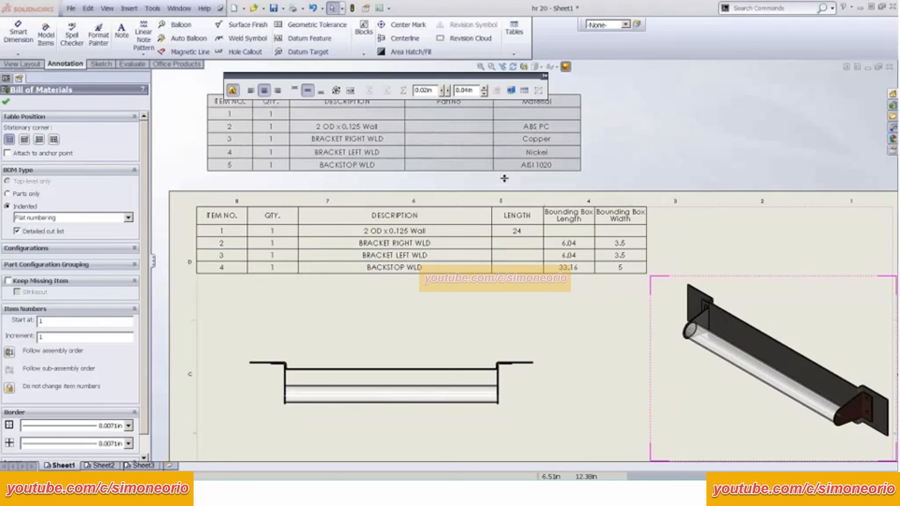
# Step: Open the hr 20 part from the isometric drawing view
pyautogui.scroll(2, 615, 327)
pyautogui.rightClick(614, 327)
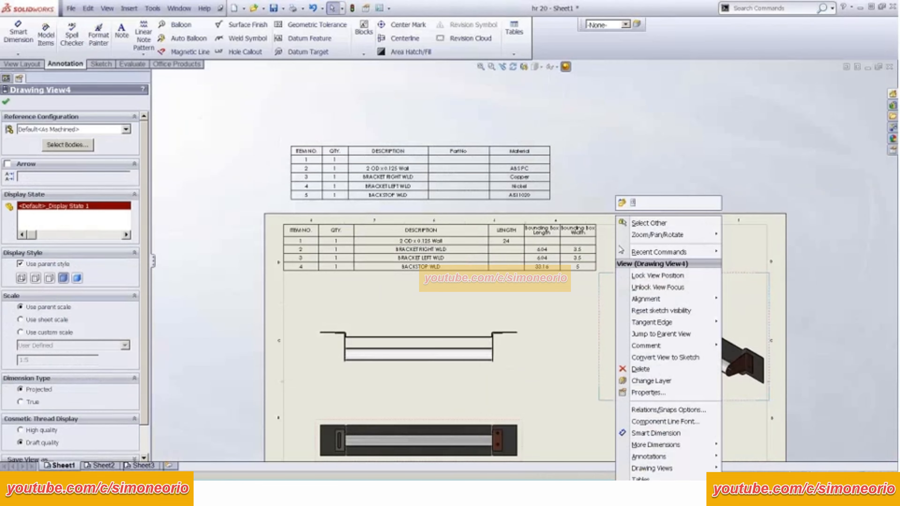
pyautogui.click(621, 203)
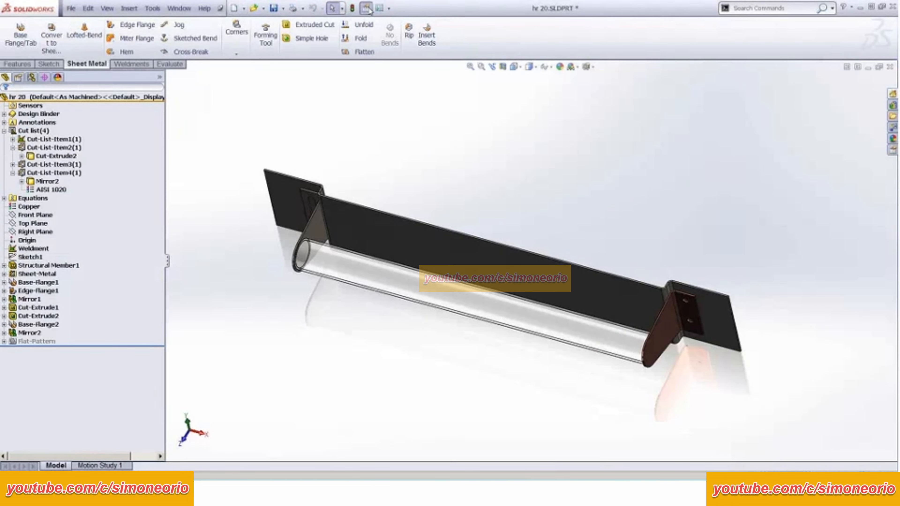
# Step: Add a custom Description property with the text value RJH TOP LEVEL to the hr 20 part and save it
pyautogui.click(366, 8)
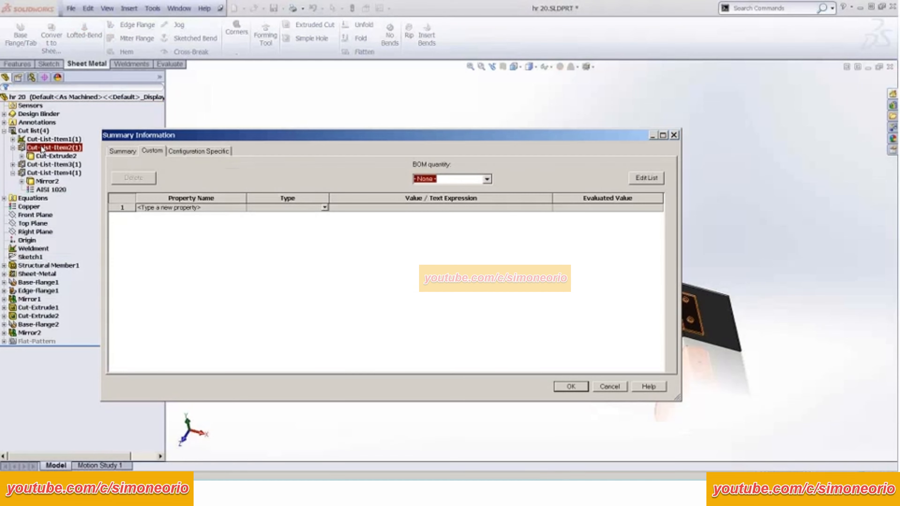
pyautogui.click(27, 139)
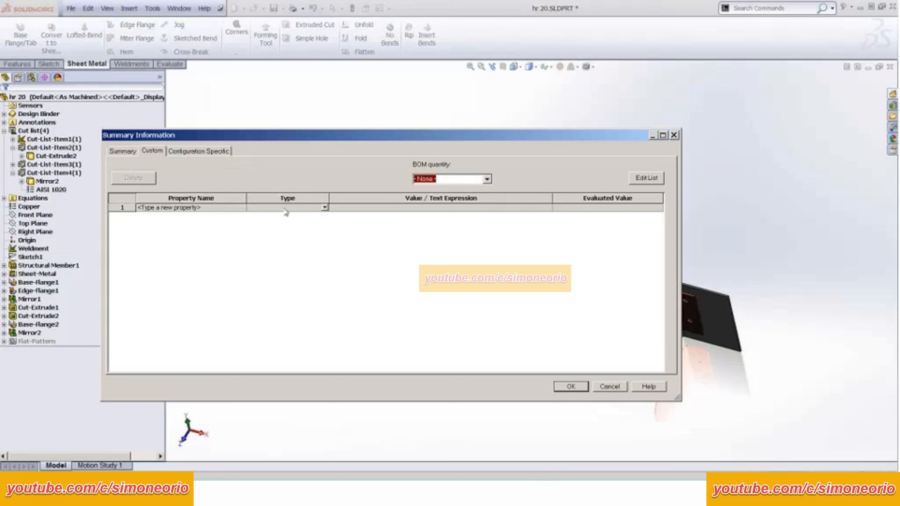
pyautogui.click(338, 209)
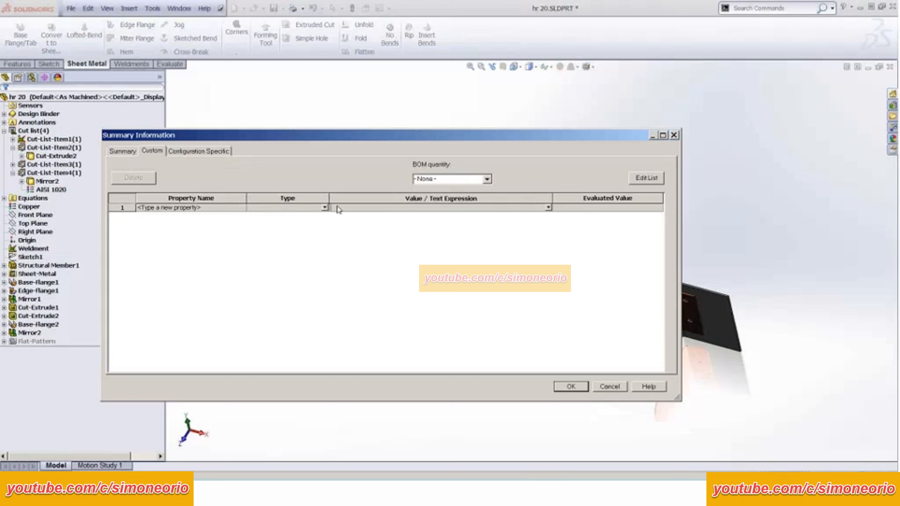
pyautogui.click(324, 208)
pyautogui.click(304, 225)
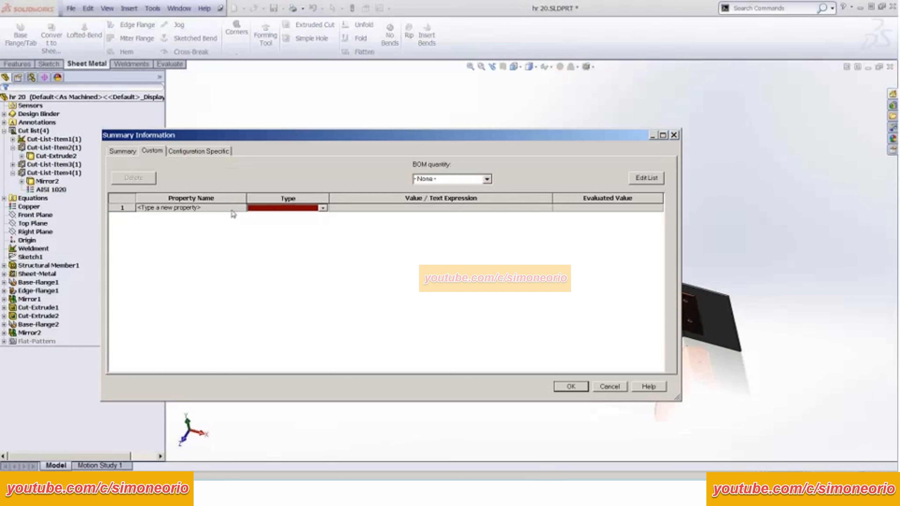
pyautogui.click(232, 209)
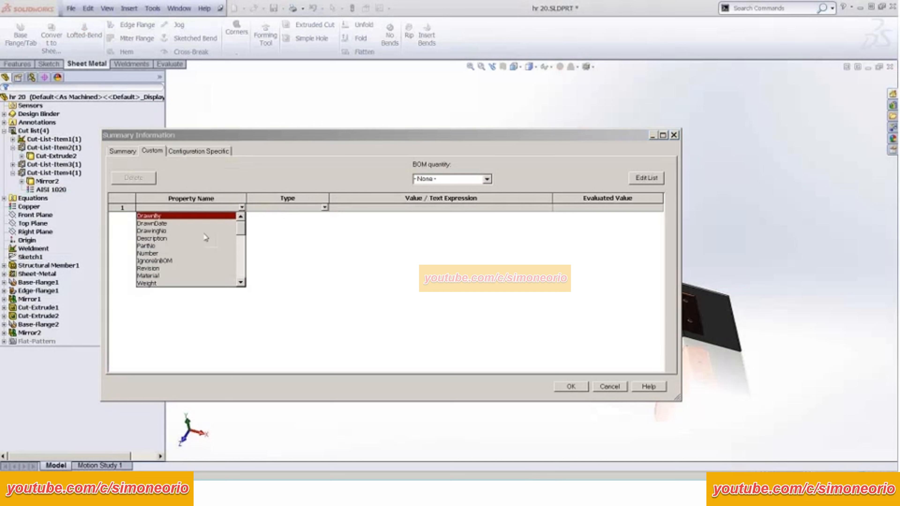
pyautogui.click(167, 240)
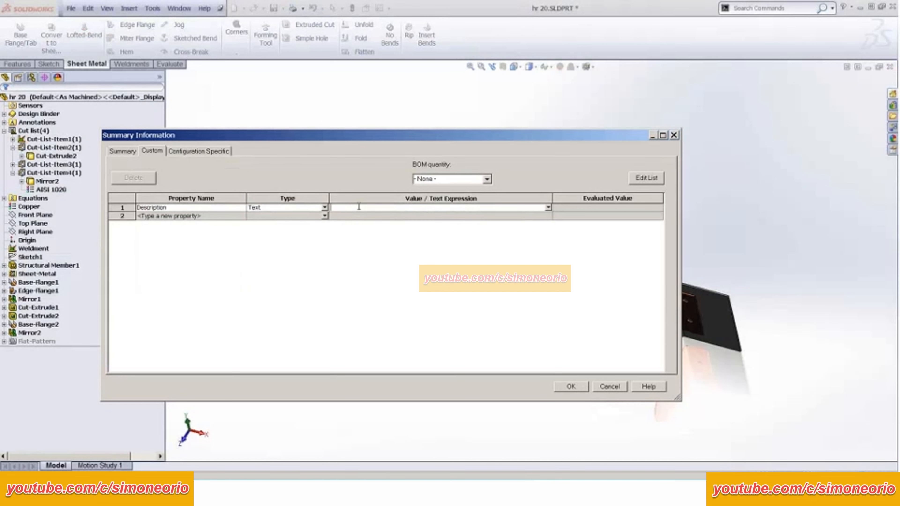
pyautogui.write('RJH TOP LEVEL')
pyautogui.click(569, 387)
pyautogui.click(273, 9)
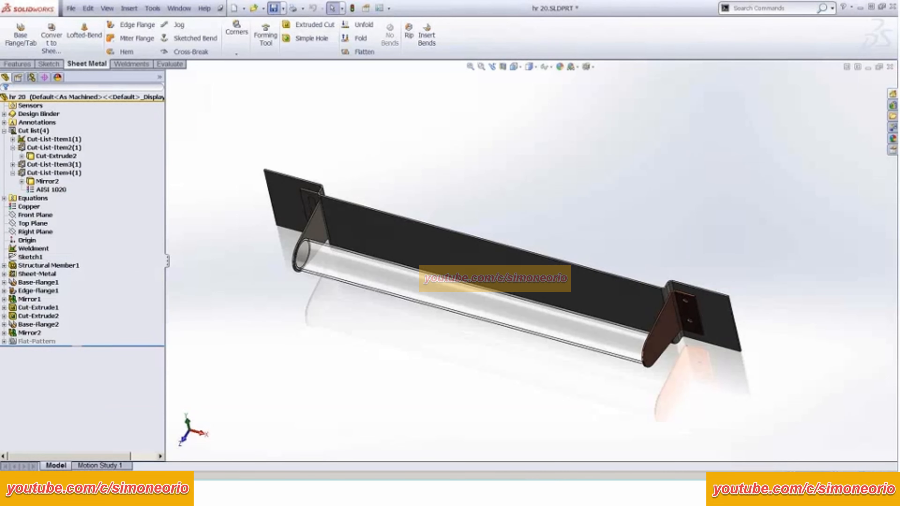
# Step: Return to the hr 20 drawing and set the indented bill of materials to Detailed numbering
pyautogui.click(858, 67)
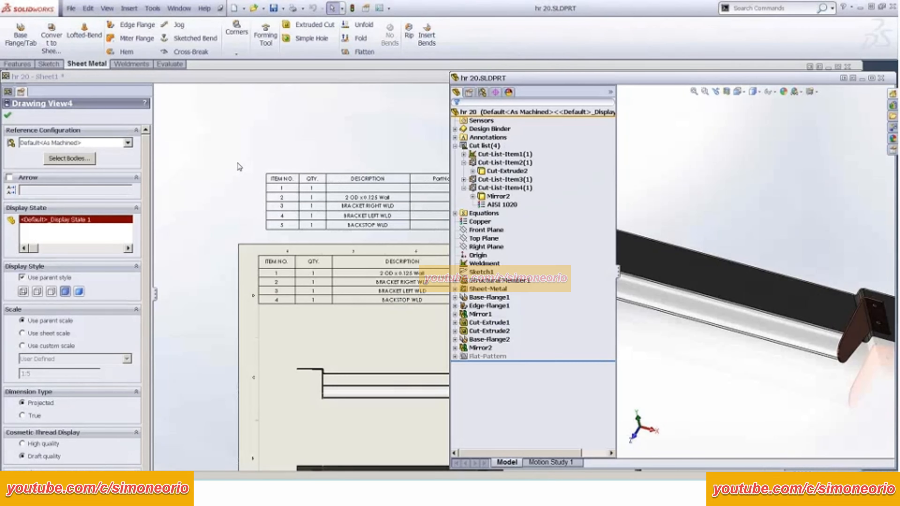
pyautogui.click(239, 166)
pyautogui.scroll(-3, 393, 215)
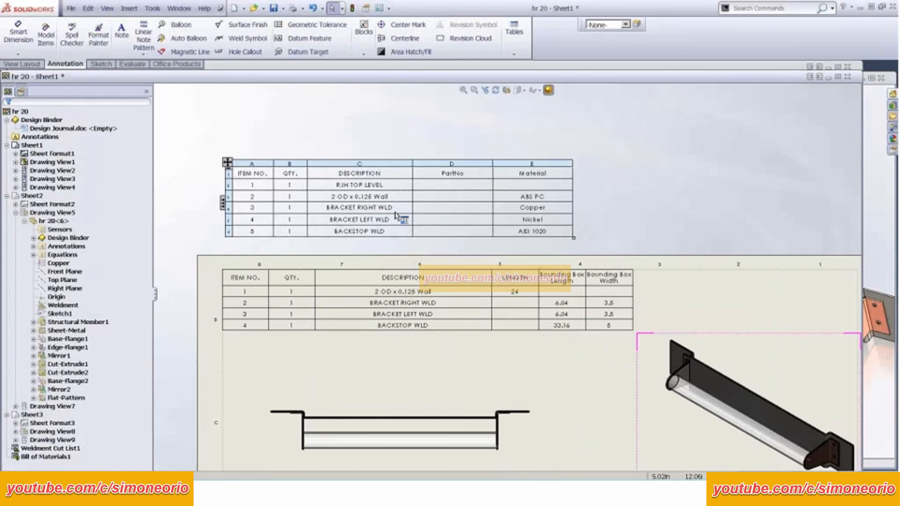
pyautogui.click(327, 190)
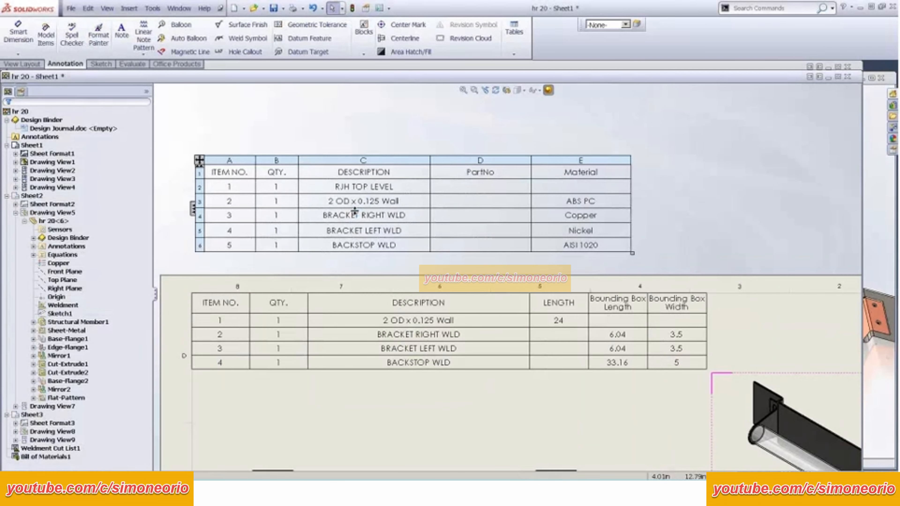
pyautogui.click(200, 161)
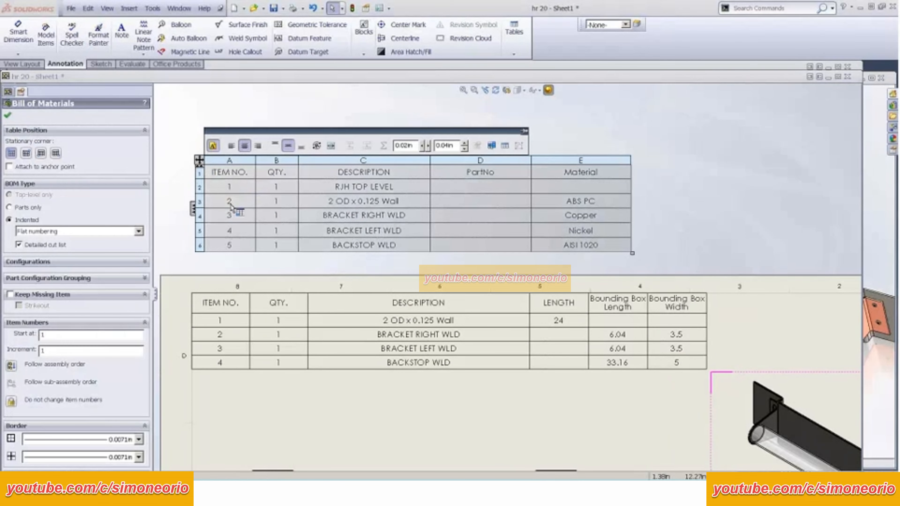
pyautogui.click(129, 232)
pyautogui.click(78, 245)
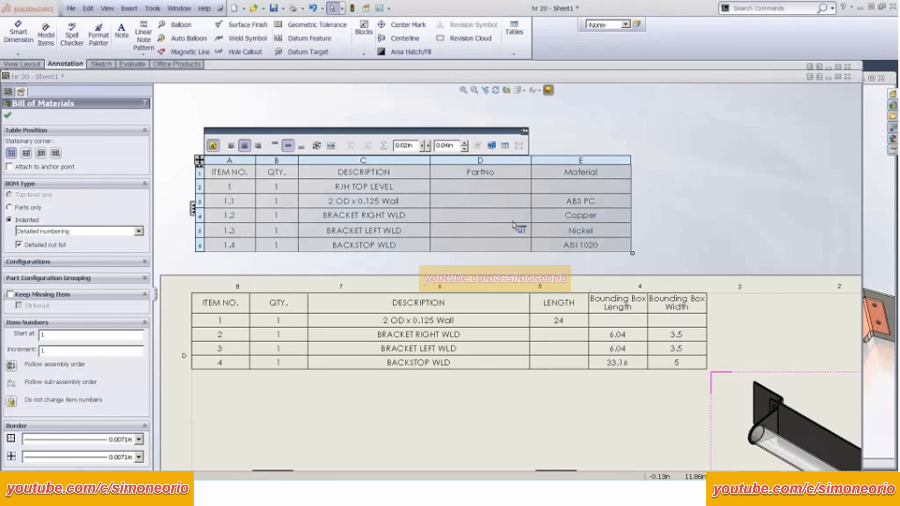
pyautogui.scroll(1, 411, 237)
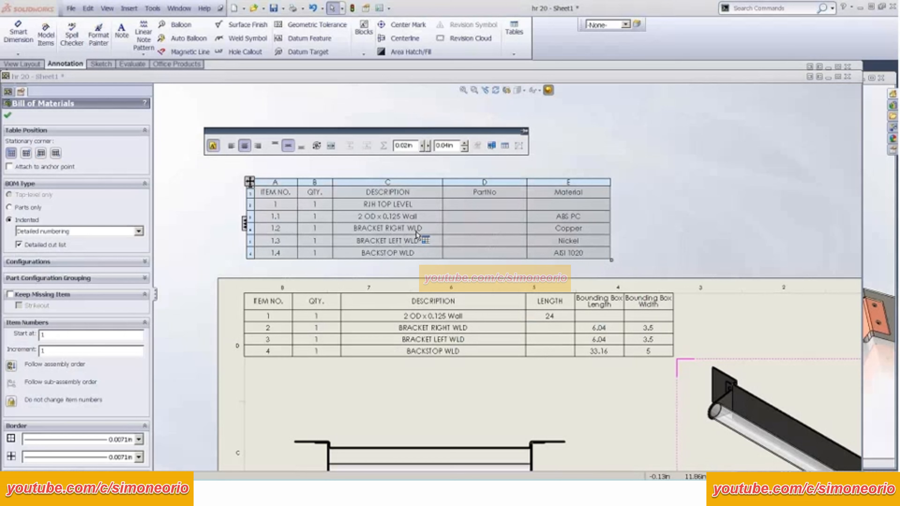
# Step: Switch to the hr 20 part, maximize its window and save the part
pyautogui.click(879, 387)
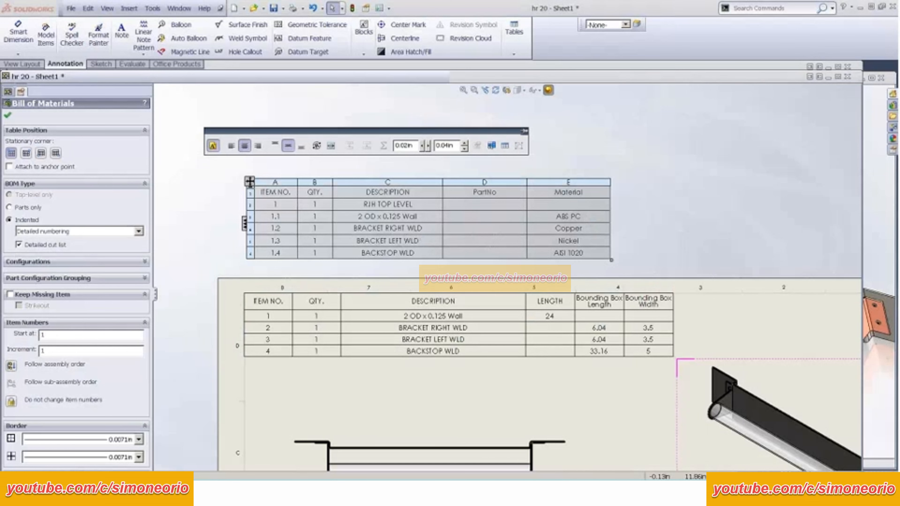
pyautogui.scroll(3, 722, 360)
pyautogui.moveTo(685, 281); pyautogui.dragTo(832, 282, button='middle')
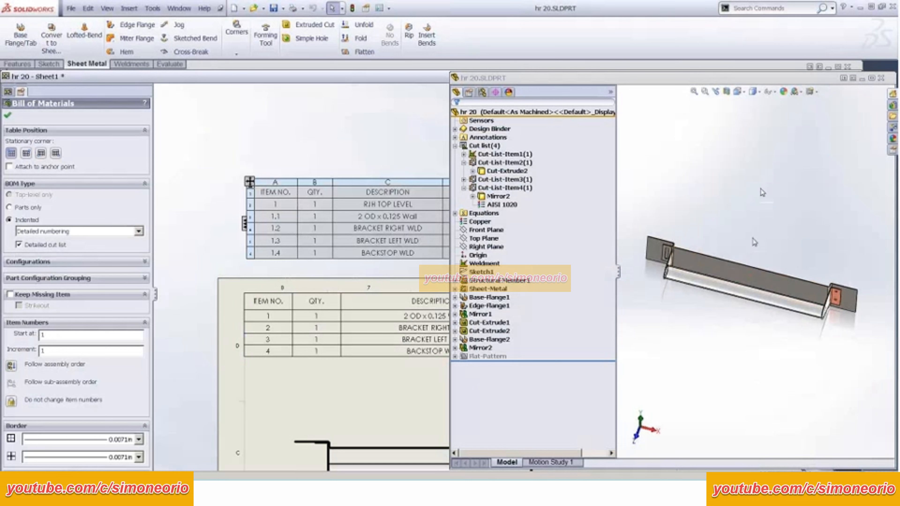
pyautogui.doubleClick(687, 78)
pyautogui.scroll(1, 520, 173)
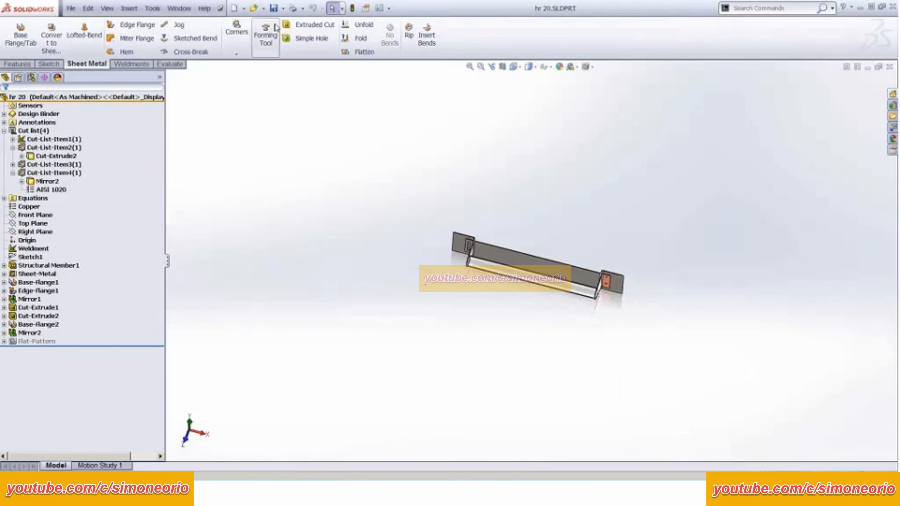
pyautogui.click(685, 157)
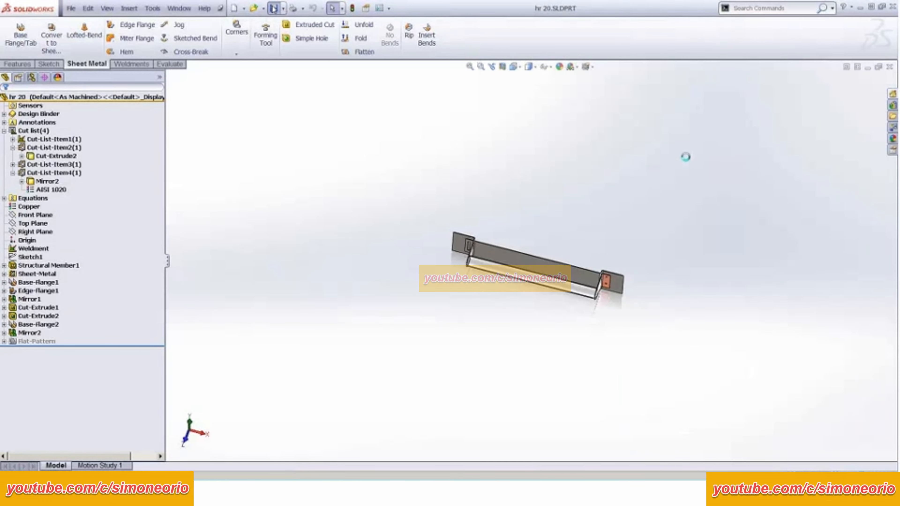
# Step: Open Free_Machine_Vise.SLDASM from the Machine Vise folder and place it as the first component of a new assembly
pyautogui.click(893, 116)
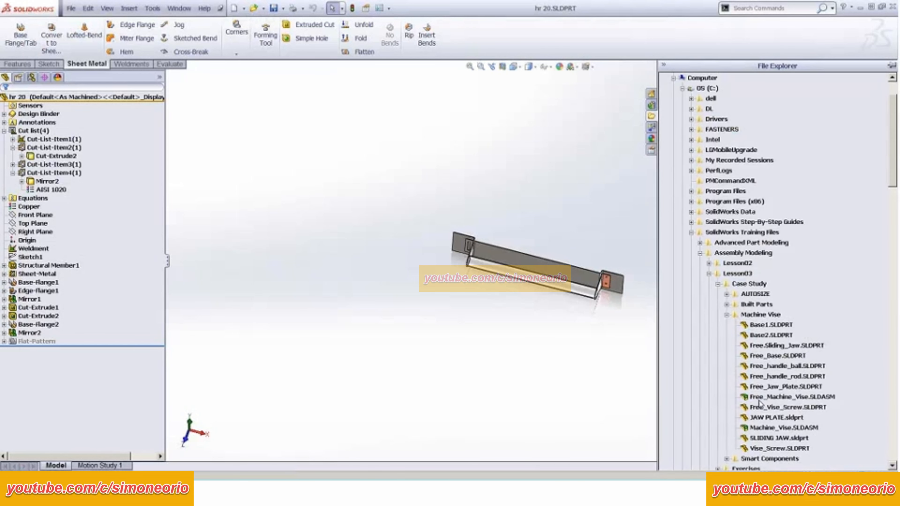
pyautogui.doubleClick(758, 399)
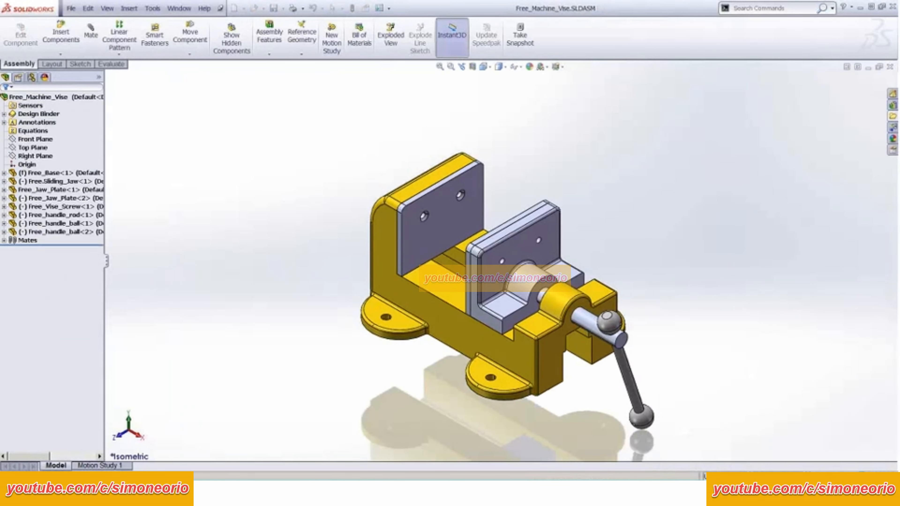
pyautogui.click(72, 9)
pyautogui.click(107, 70)
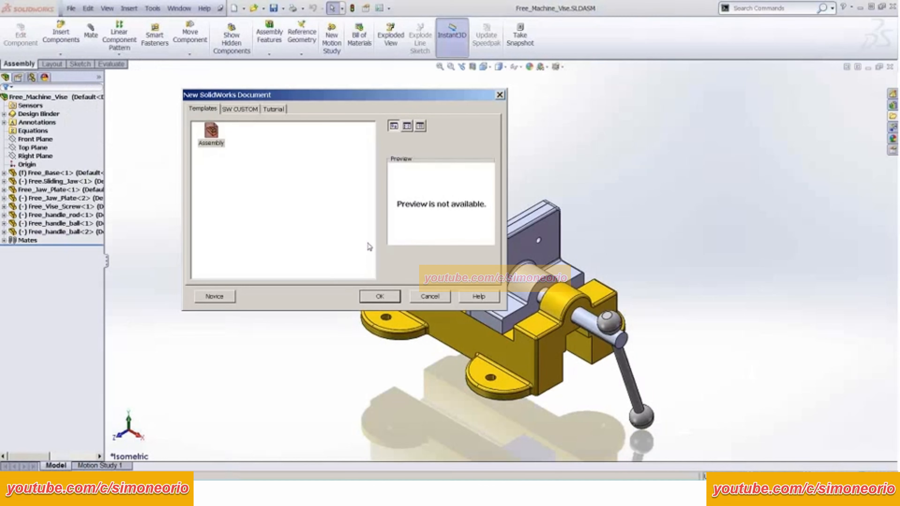
pyautogui.click(380, 297)
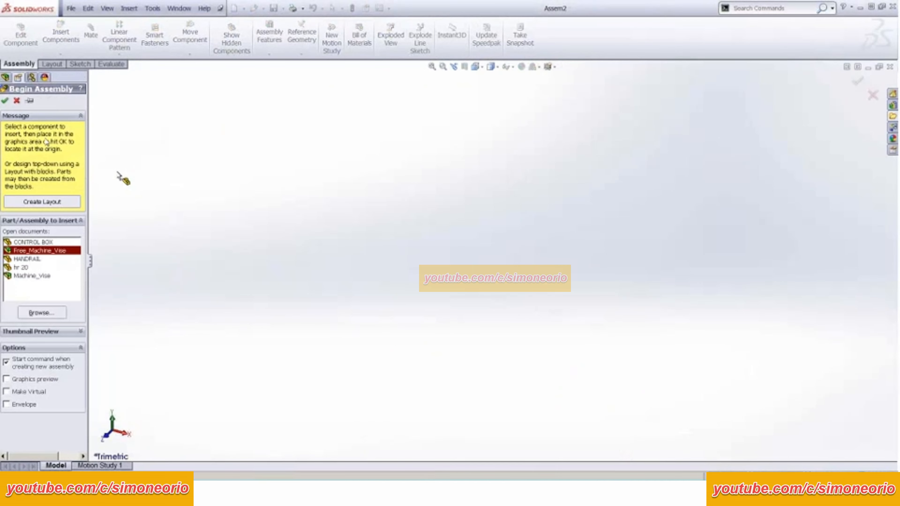
pyautogui.click(308, 119)
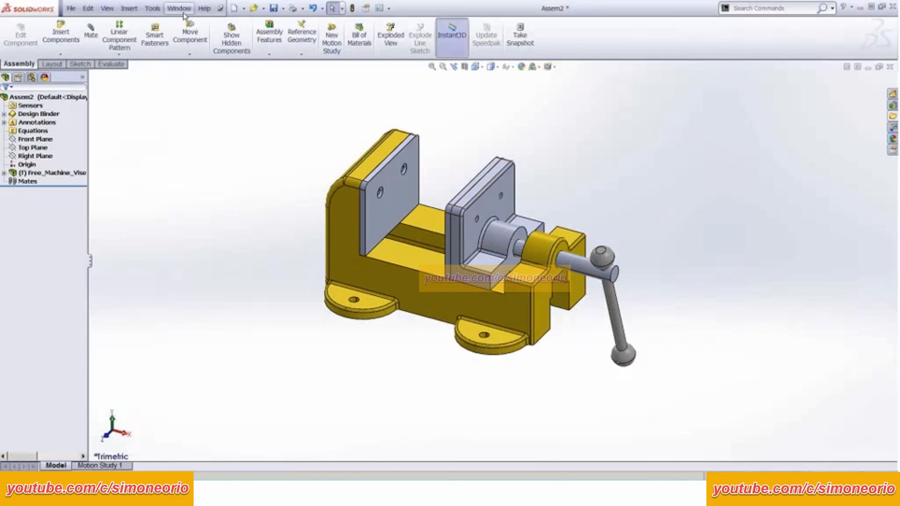
# Step: Insert the hr 20 part into the new assembly alongside the machine vise
pyautogui.click(70, 9)
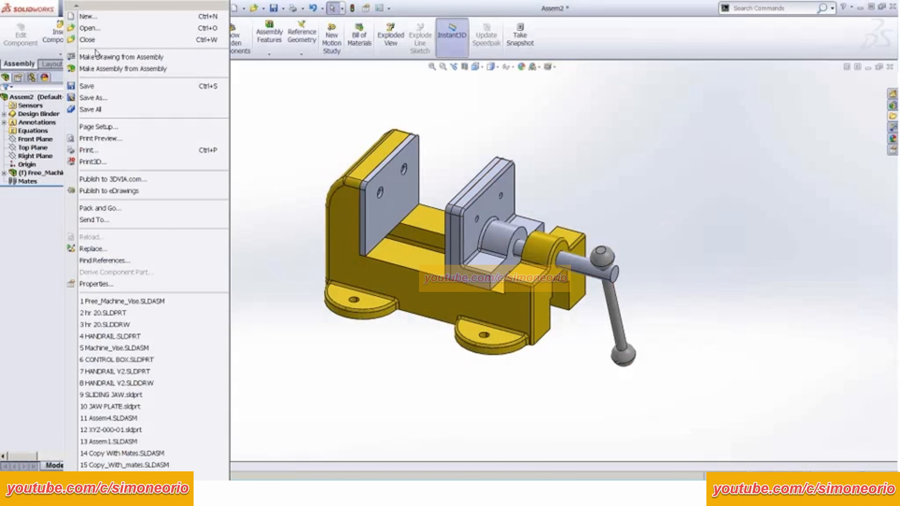
pyautogui.press('Escape')
pyautogui.click(61, 34)
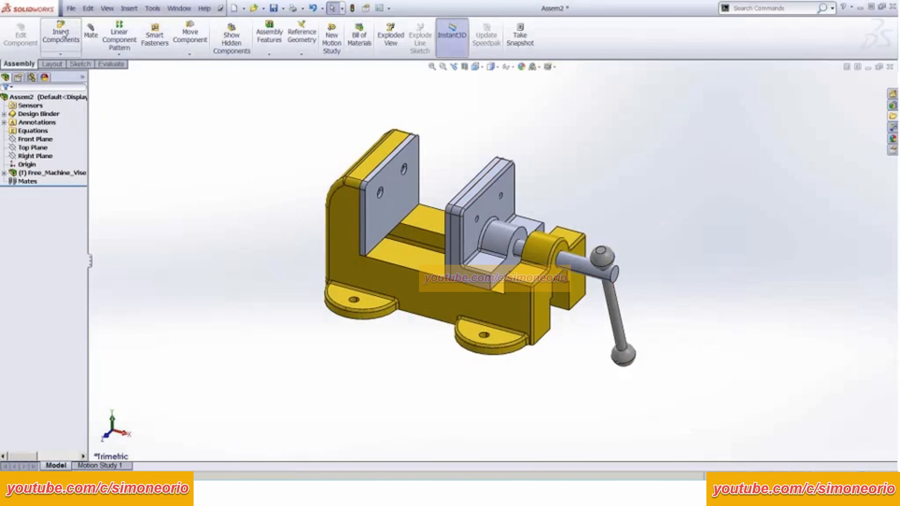
pyautogui.click(32, 259)
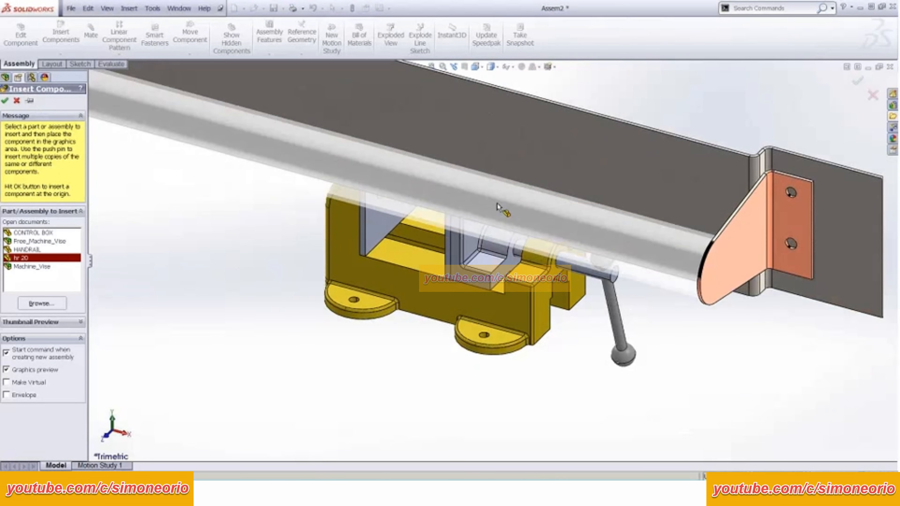
pyautogui.click(5, 101)
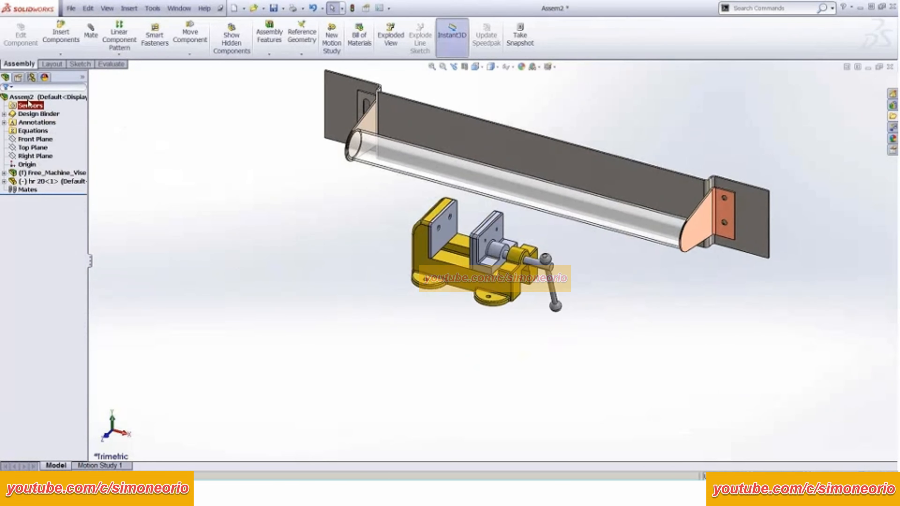
pyautogui.scroll(3, 427, 273)
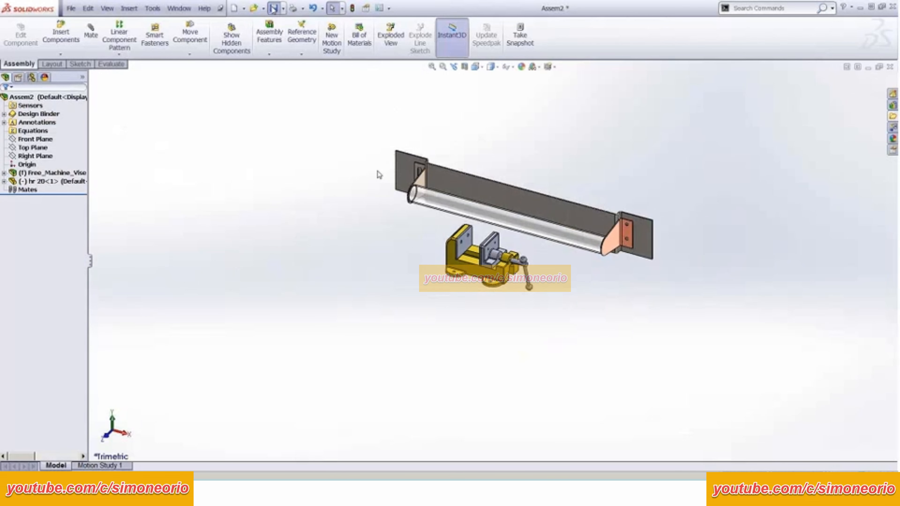
# Step: Save the assembly as XYZ in the desktop folder NIGHT SCHOOL, subfolder Night School Series 4 071713
pyautogui.hotkey('ctrl', 's')
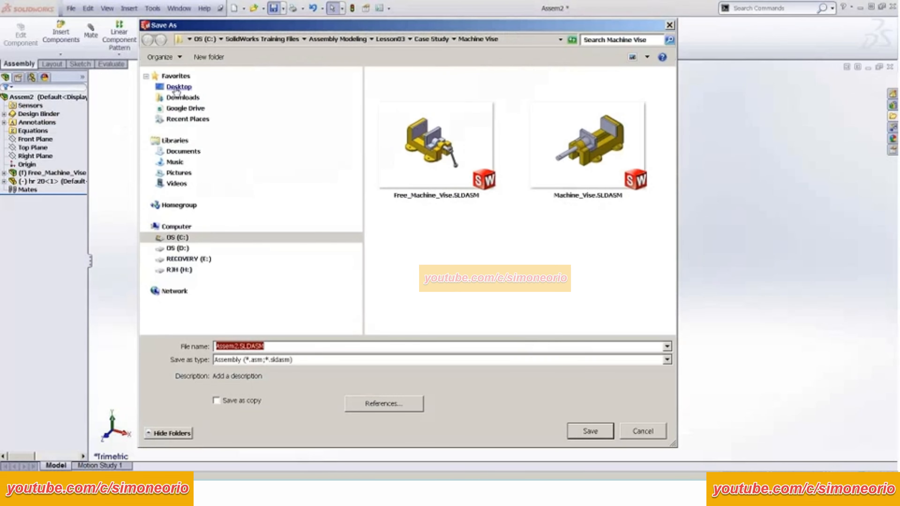
pyautogui.click(199, 87)
pyautogui.doubleClick(547, 134)
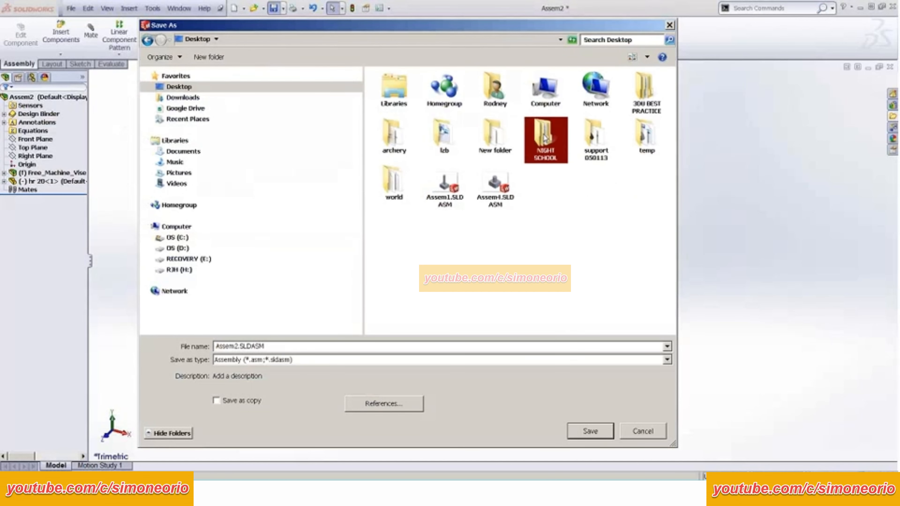
pyautogui.doubleClick(616, 95)
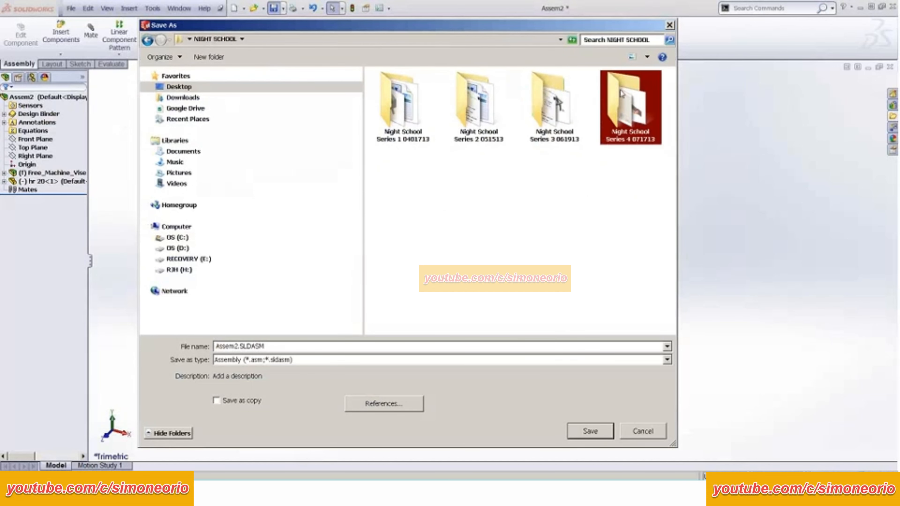
pyautogui.doubleClick(268, 347)
pyautogui.write('X')
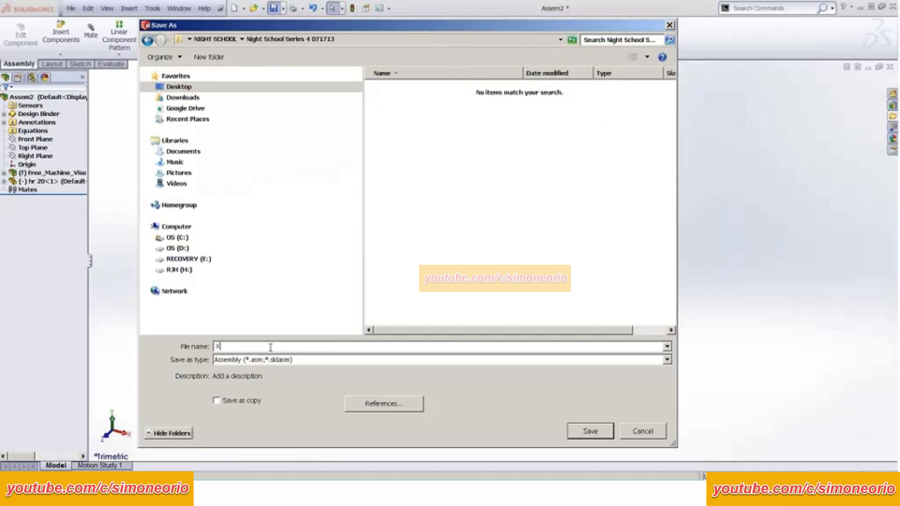
pyautogui.write('YZ')
pyautogui.press('Return')
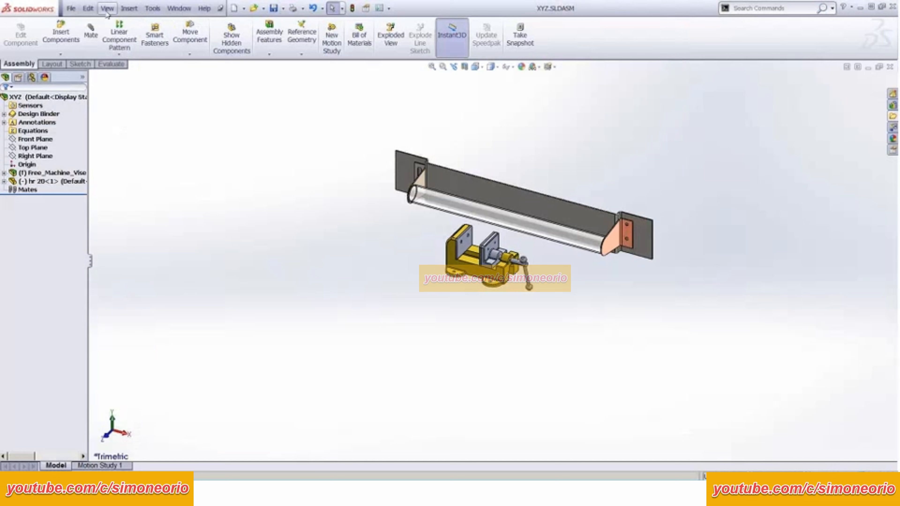
# Step: Switch to the hr 20 drawing and add a fourth sheet
pyautogui.click(177, 11)
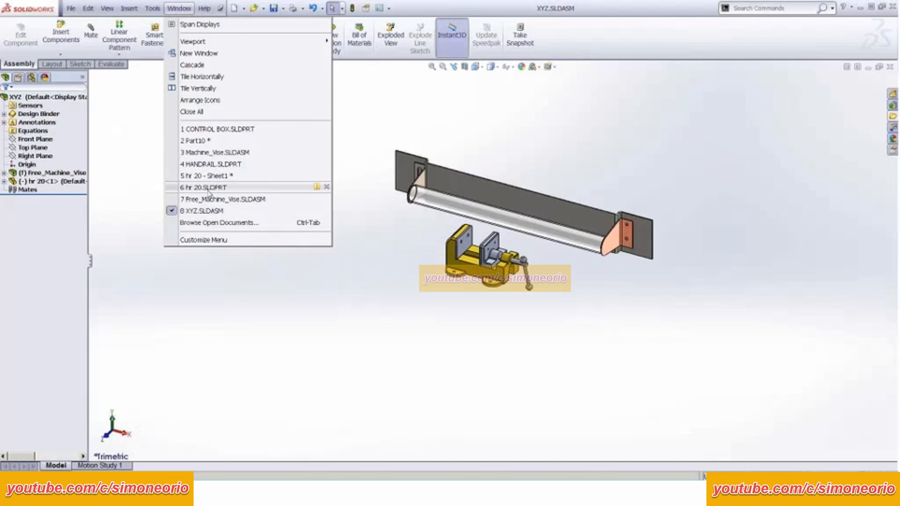
pyautogui.click(208, 177)
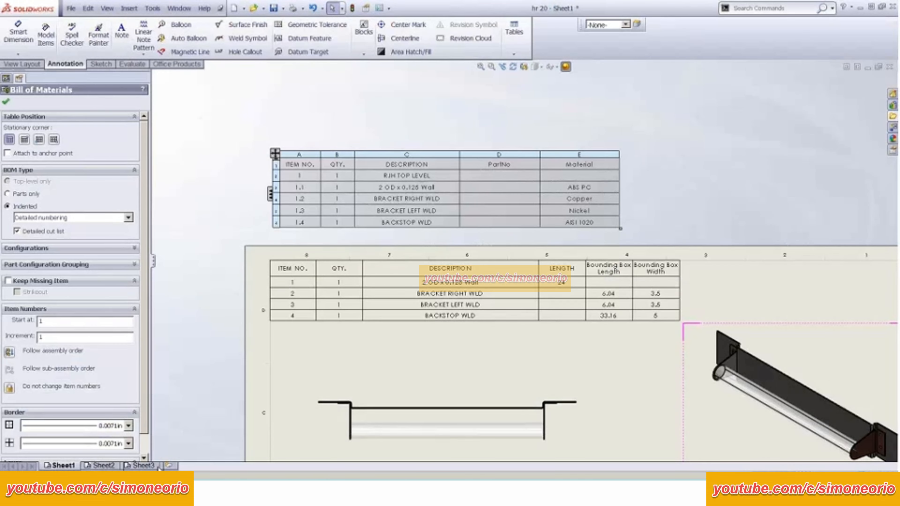
pyautogui.click(168, 465)
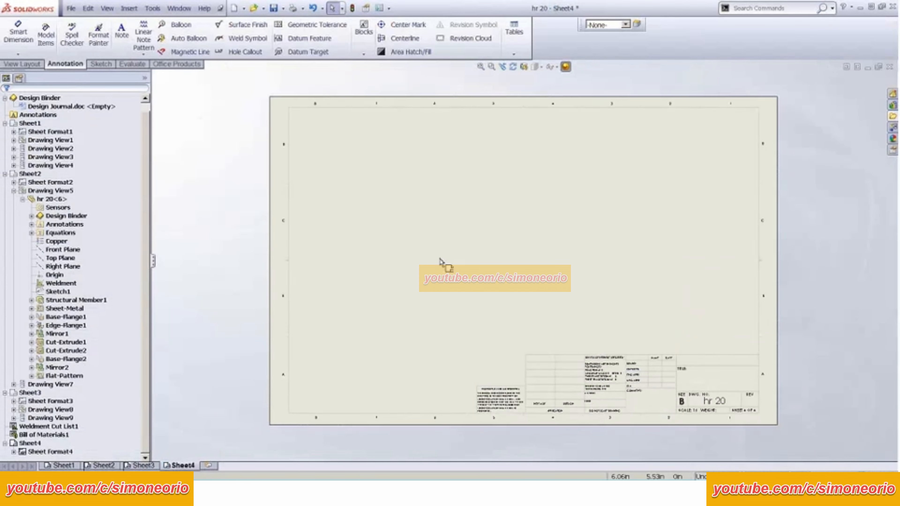
# Step: Insert a trimetric model view of the XYZ assembly on the left half of Sheet4
pyautogui.click(128, 8)
pyautogui.moveTo(156, 40)
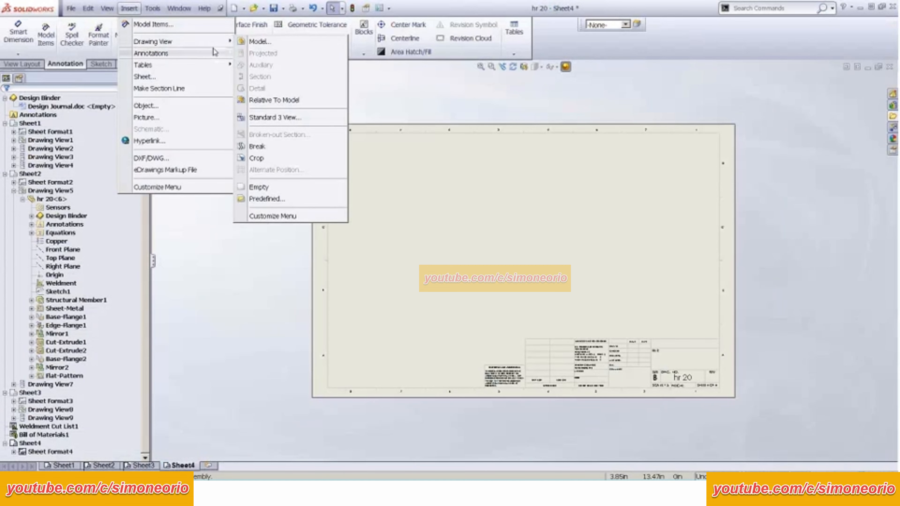
pyautogui.click(359, 153)
pyautogui.click(50, 217)
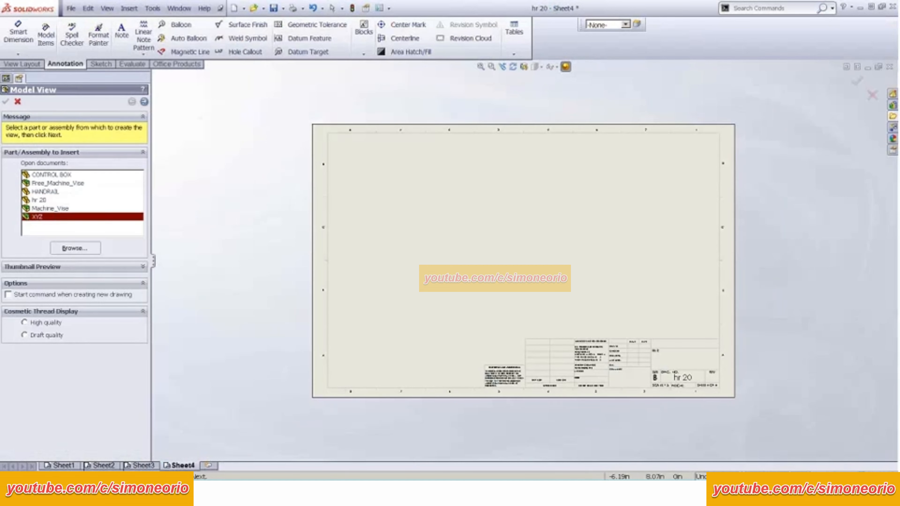
pyautogui.click(144, 102)
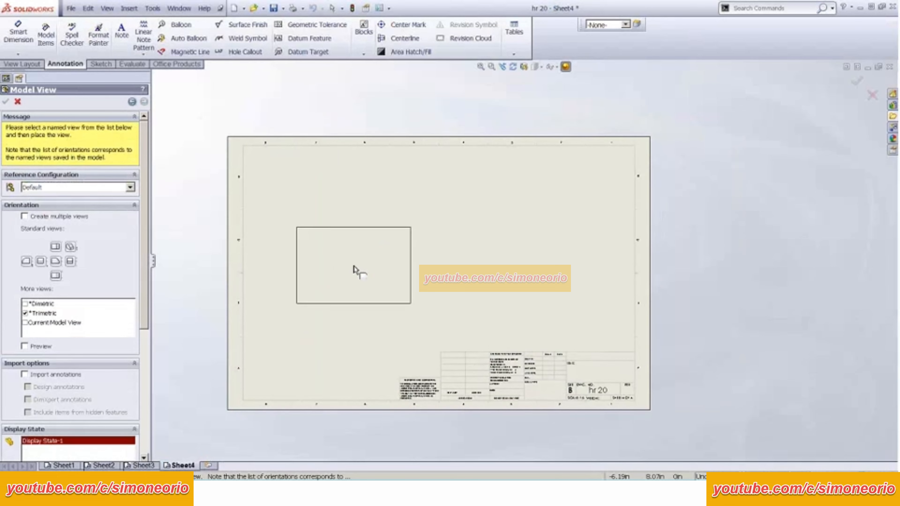
pyautogui.click(356, 267)
pyautogui.press('f')
pyautogui.click(5, 101)
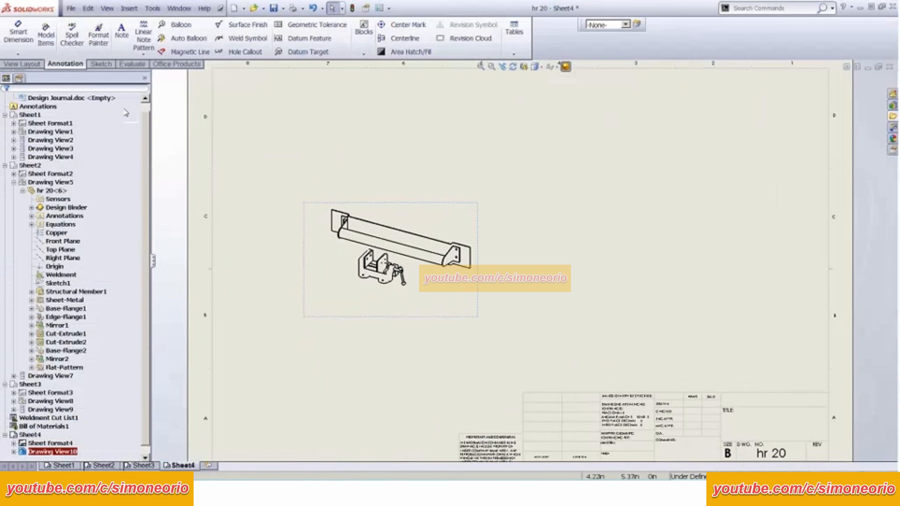
pyautogui.scroll(1, 408, 226)
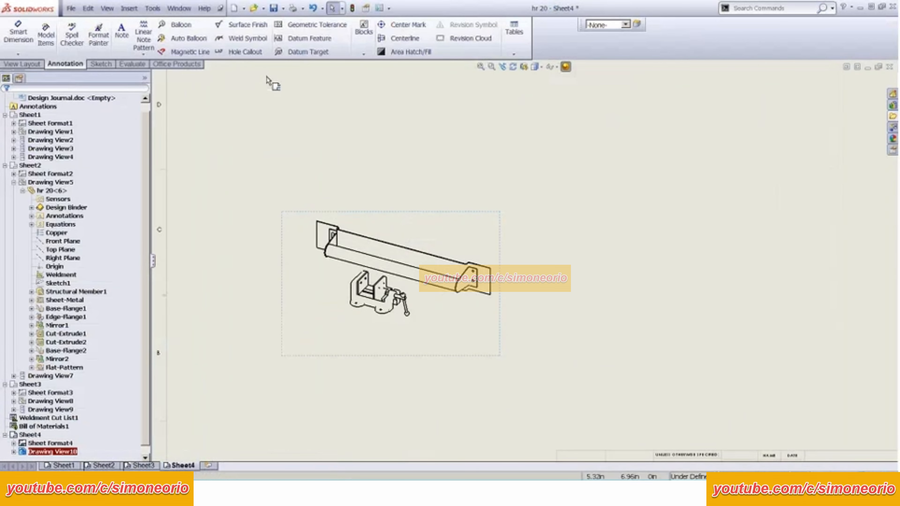
# Step: Set the XYZ assembly view's display style to Shaded With Edges
pyautogui.click(388, 211)
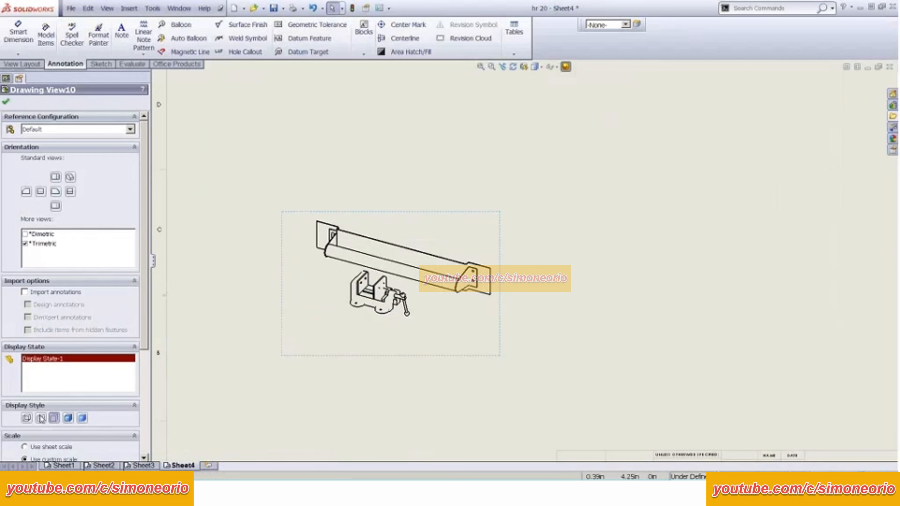
pyautogui.click(67, 418)
pyautogui.moveTo(397, 288); pyautogui.dragTo(410, 297, button='middle')
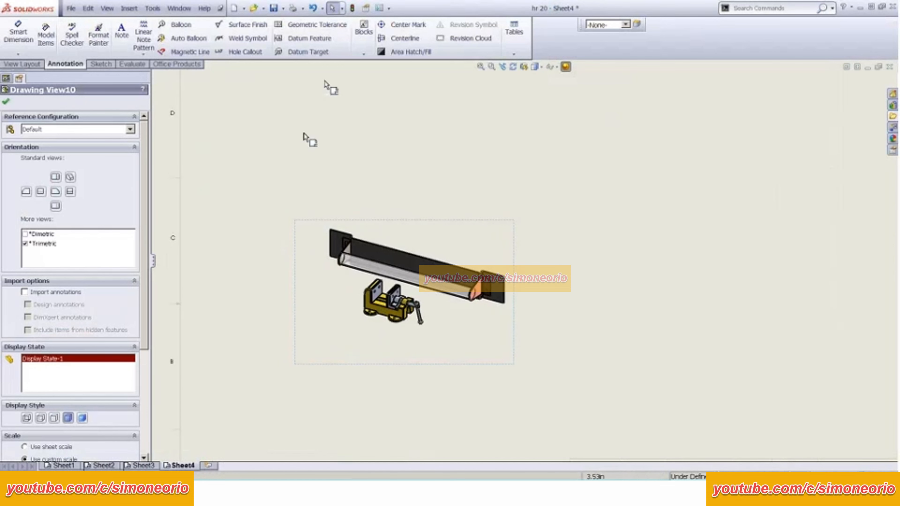
pyautogui.click(330, 87)
# Step: Insert a top-level-only bill of materials for the XYZ view with the 051713 BOM TEMPLATE, placed above the view
pyautogui.click(514, 31)
pyautogui.click(528, 88)
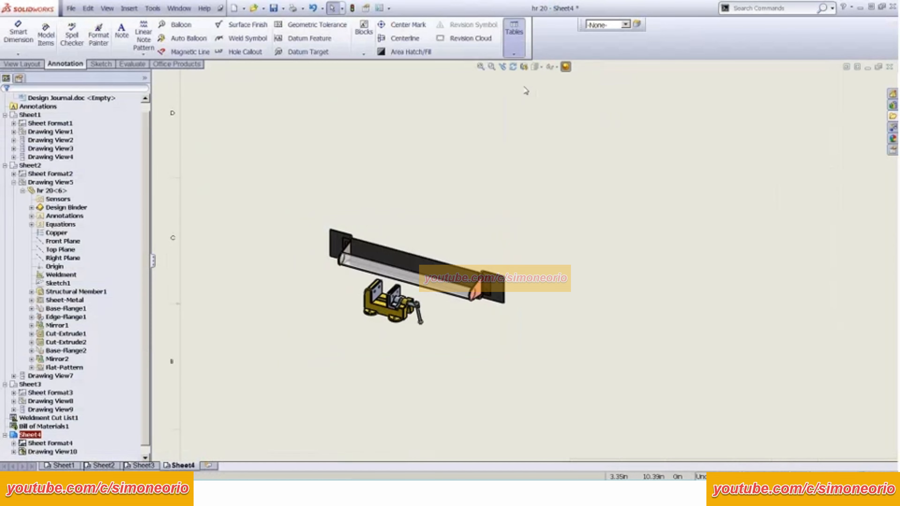
pyautogui.click(359, 214)
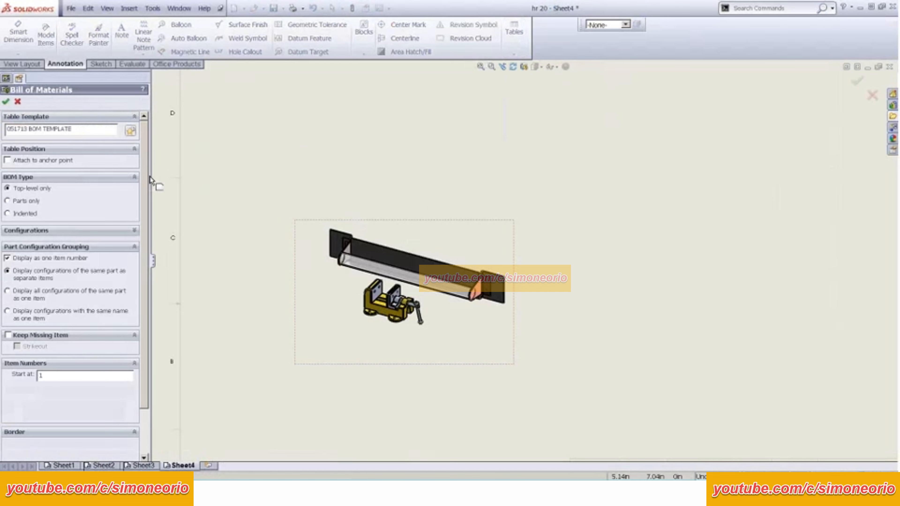
pyautogui.click(6, 102)
pyautogui.click(243, 117)
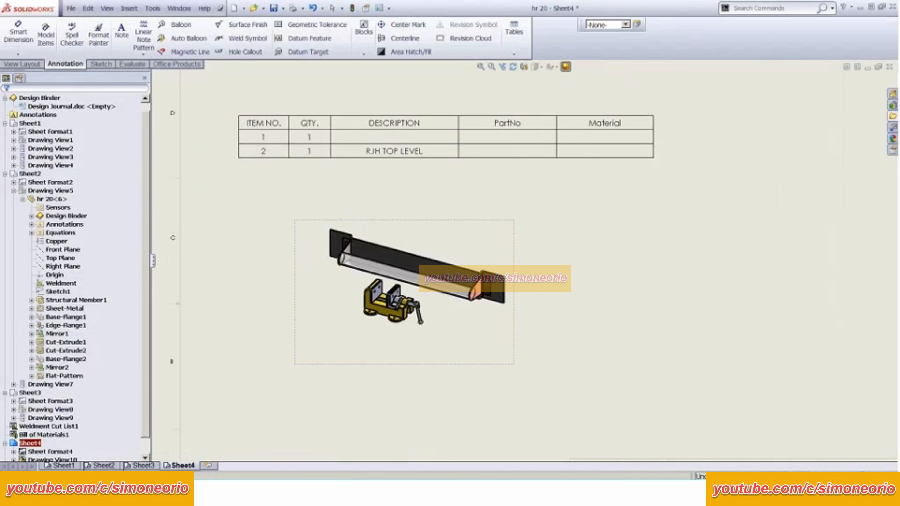
pyautogui.scroll(-3, 382, 177)
pyautogui.scroll(2, 382, 215)
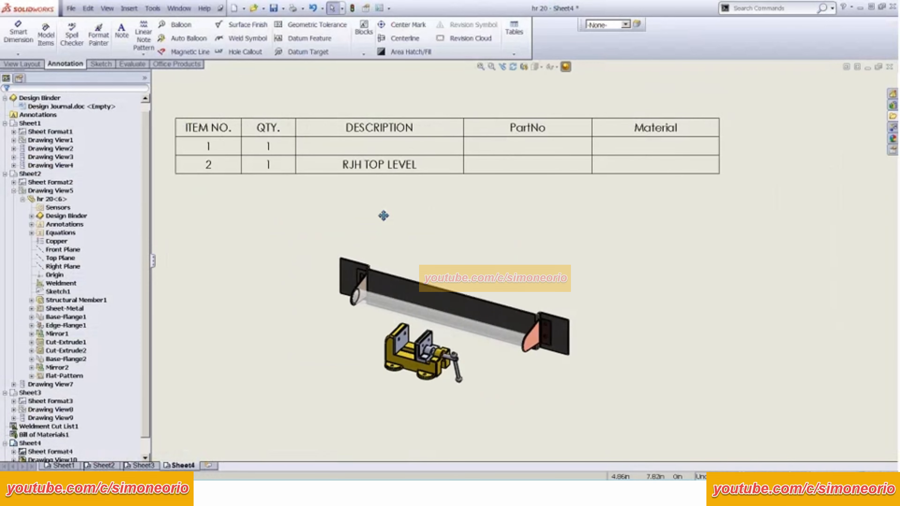
# Step: Attach item-number balloons to the vise handle and to the hr 20 part near its right-hand bracket
pyautogui.click(24, 64)
pyautogui.click(107, 64)
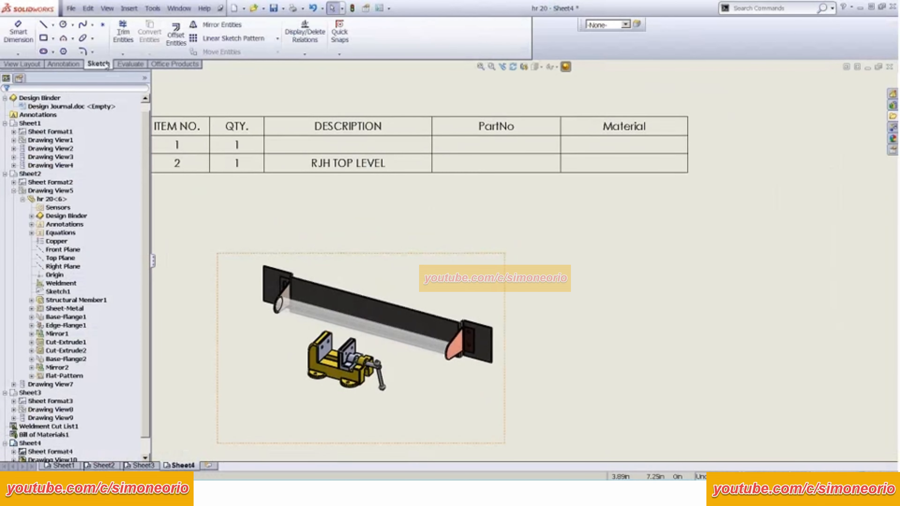
pyautogui.click(66, 64)
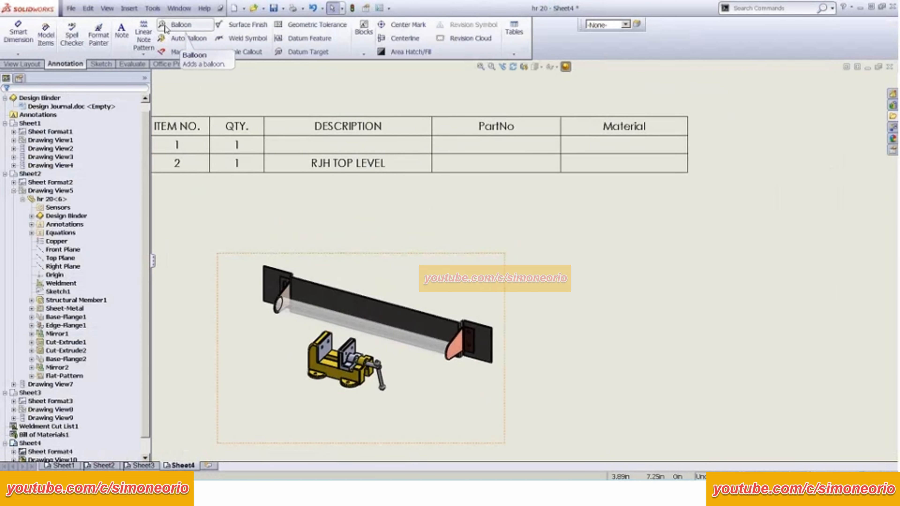
pyautogui.click(179, 25)
pyautogui.click(425, 404)
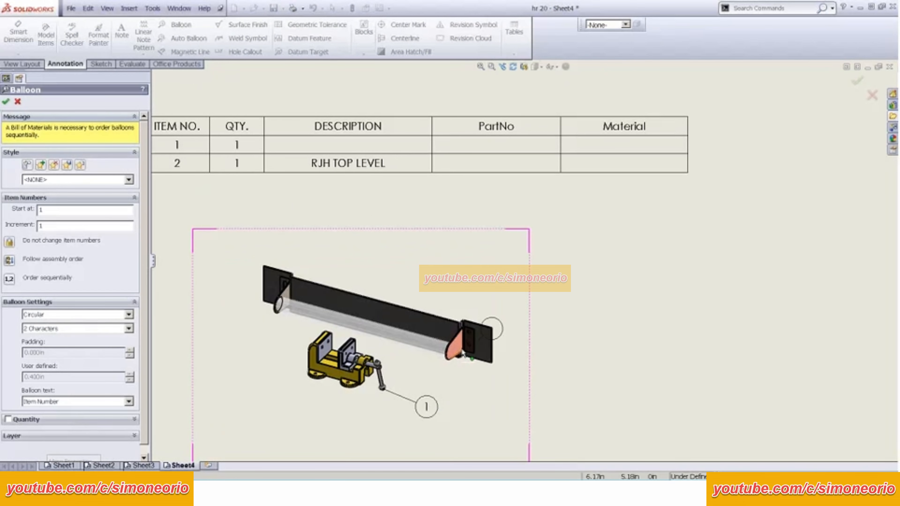
pyautogui.click(473, 321)
pyautogui.click(514, 280)
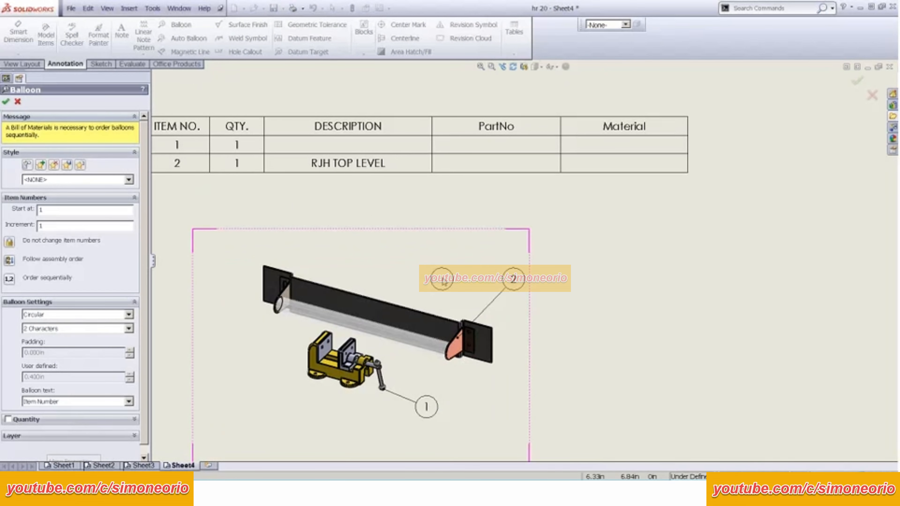
pyautogui.press('Escape')
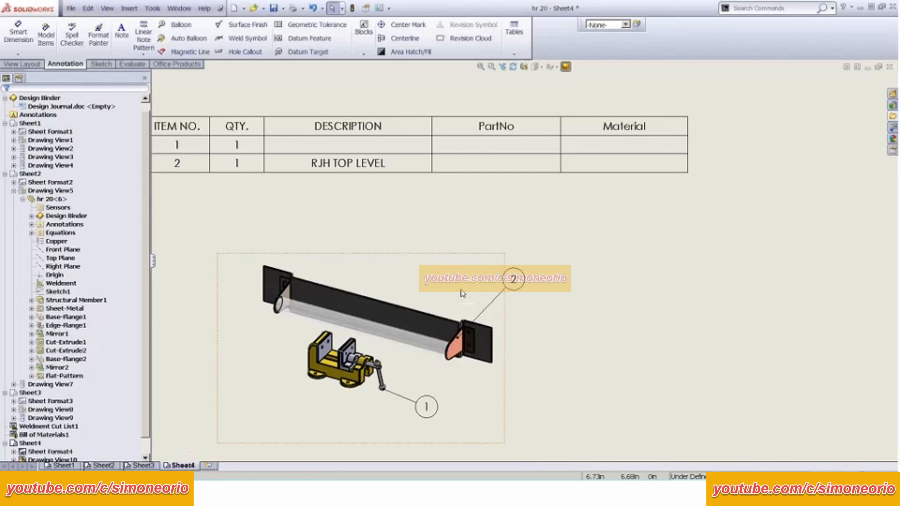
# Step: Set the Sheet4 bill of materials type to Parts only and move the table up clear of the view
pyautogui.scroll(3, 462, 289)
pyautogui.click(264, 165)
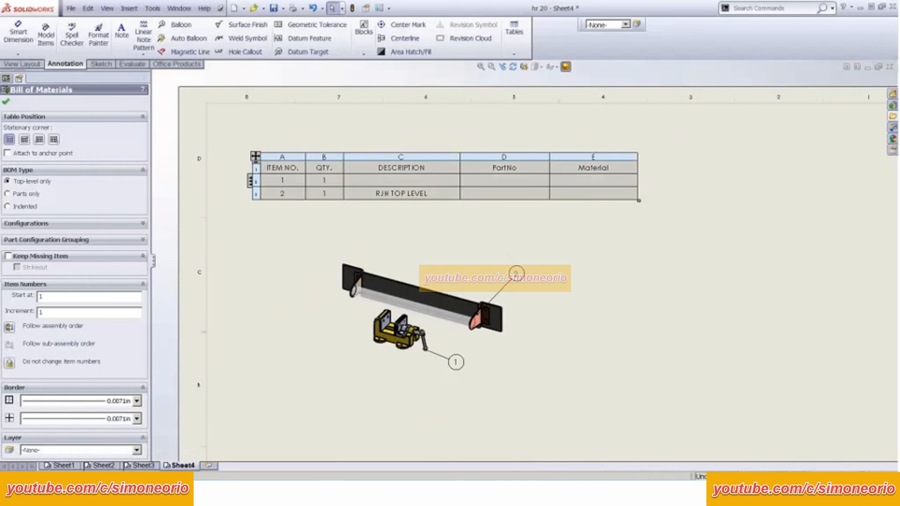
pyautogui.click(20, 196)
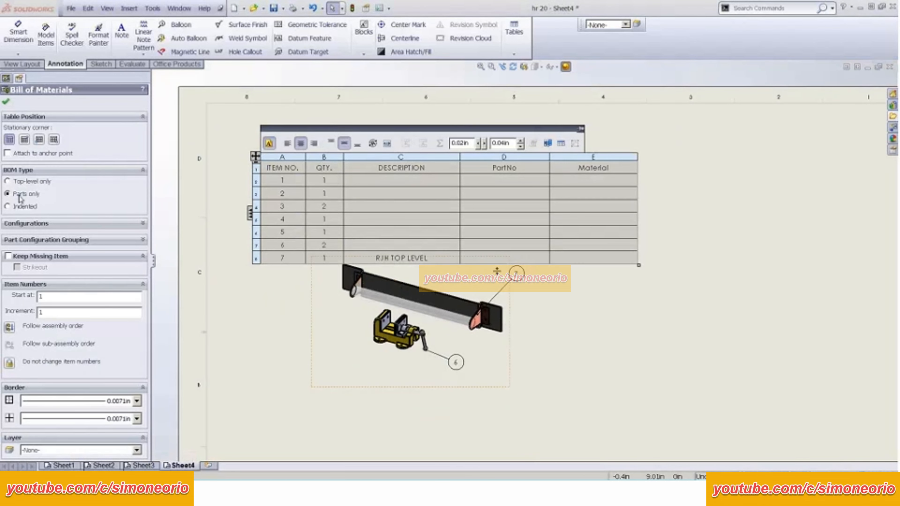
pyautogui.scroll(-2, 408, 328)
pyautogui.moveTo(218, 117); pyautogui.dragTo(212, 100)
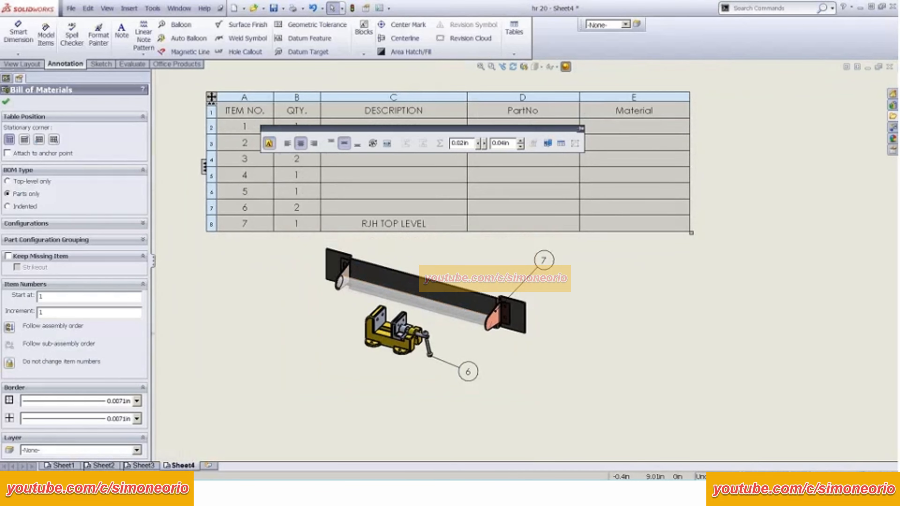
# Step: Expand the table's assembly structure column and examine the component previews for the individual rows
pyautogui.click(202, 164)
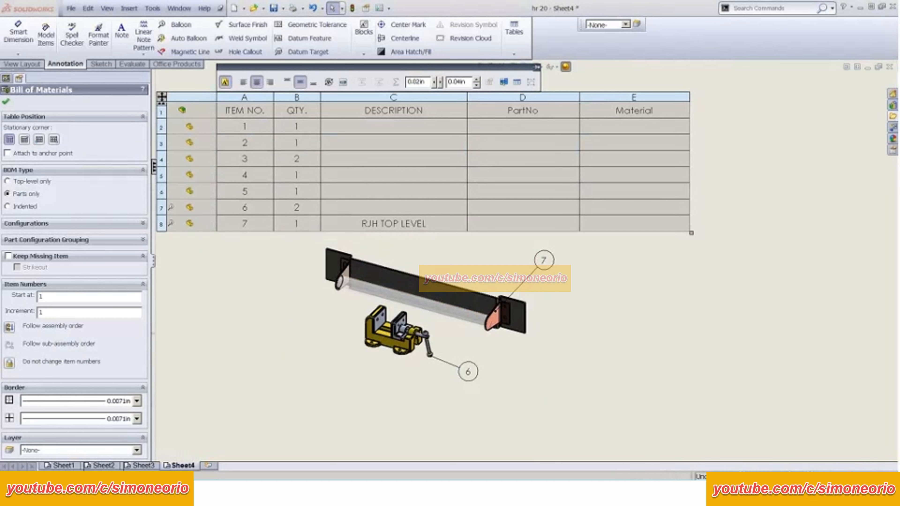
pyautogui.scroll(3, 207, 177)
pyautogui.scroll(-4, 252, 191)
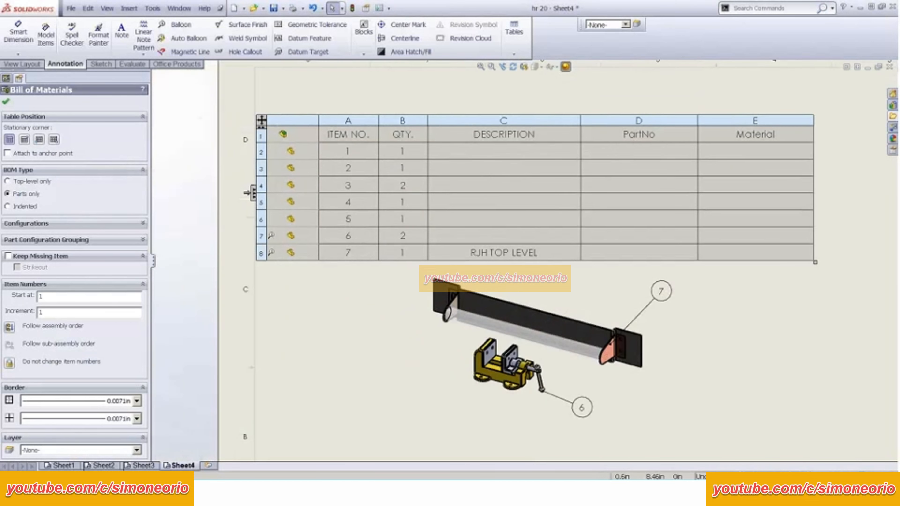
pyautogui.moveTo(285, 185)
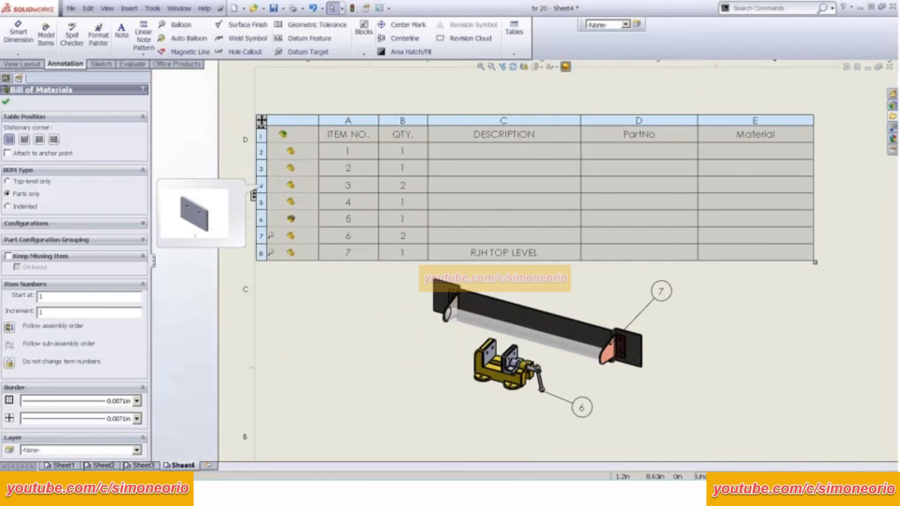
pyautogui.moveTo(288, 252)
pyautogui.moveTo(290, 151)
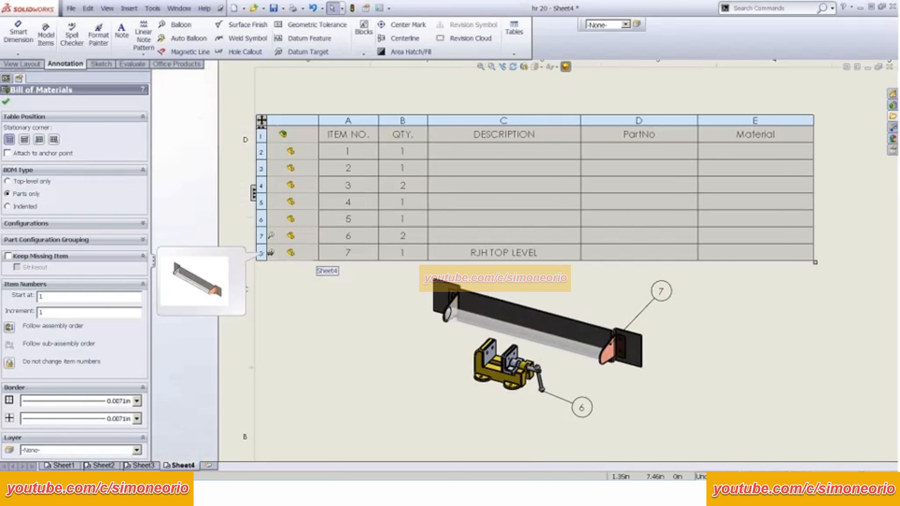
# Step: Set the bill of materials type to Indented and move the table to the sheet's upper right corner
pyautogui.click(7, 207)
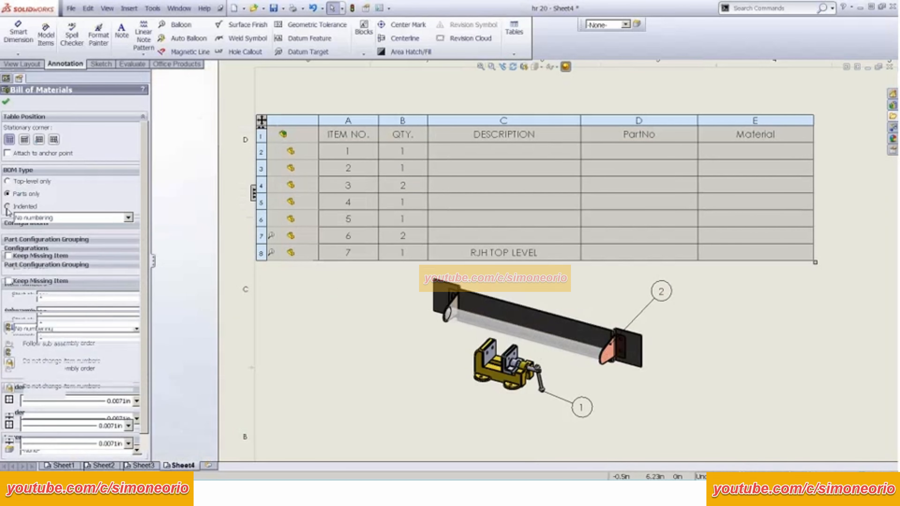
pyautogui.scroll(2, 301, 269)
pyautogui.moveTo(320, 294); pyautogui.dragTo(226, 288, button='middle')
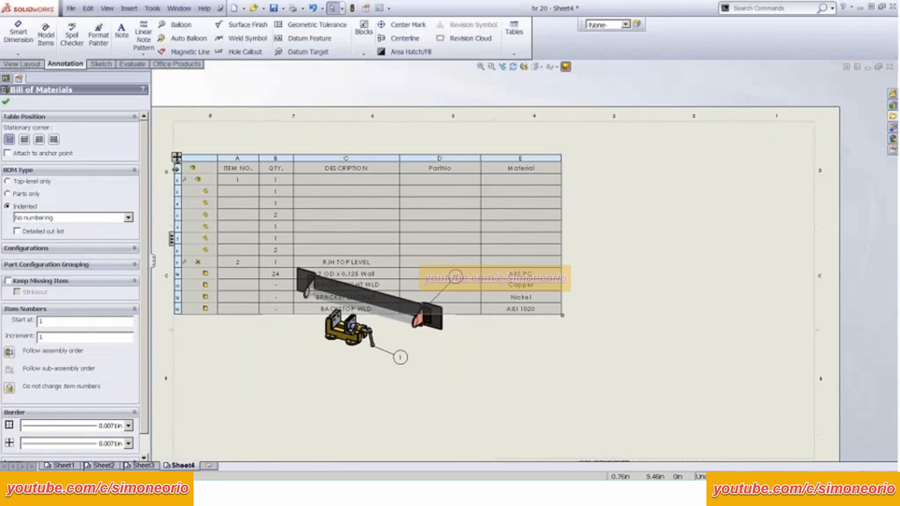
pyautogui.moveTo(175, 155)
pyautogui.mouseDown()
pyautogui.moveTo(358, 146)
pyautogui.moveTo(438, 133)
pyautogui.moveTo(420, 113)
pyautogui.mouseUp()
pyautogui.moveTo(370, 236); pyautogui.dragTo(323, 230, button='middle')
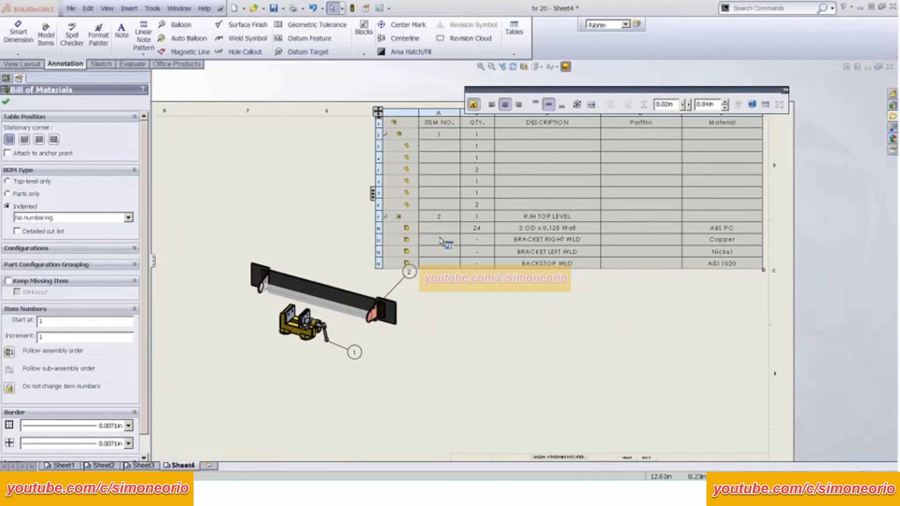
# Step: Set the indented bill of materials to Detailed numbering
pyautogui.click(39, 220)
pyautogui.click(40, 231)
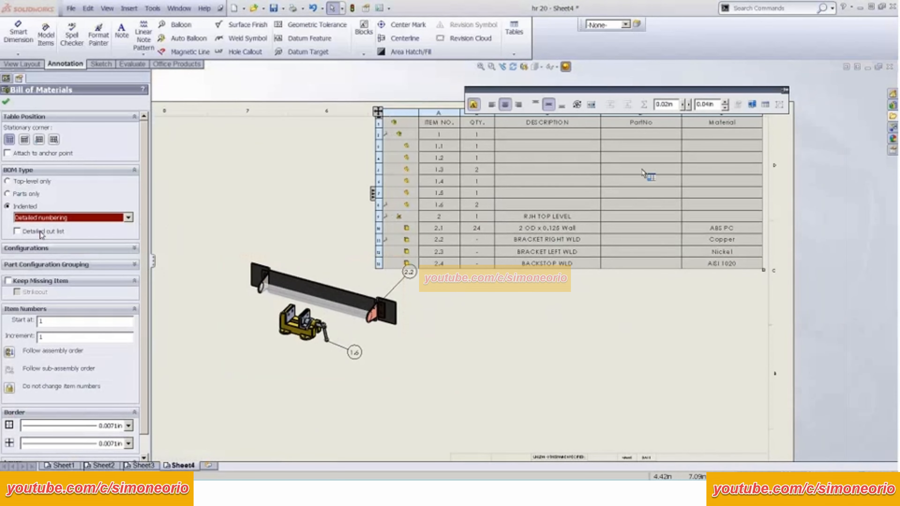
pyautogui.moveTo(627, 179); pyautogui.dragTo(602, 182, button='middle')
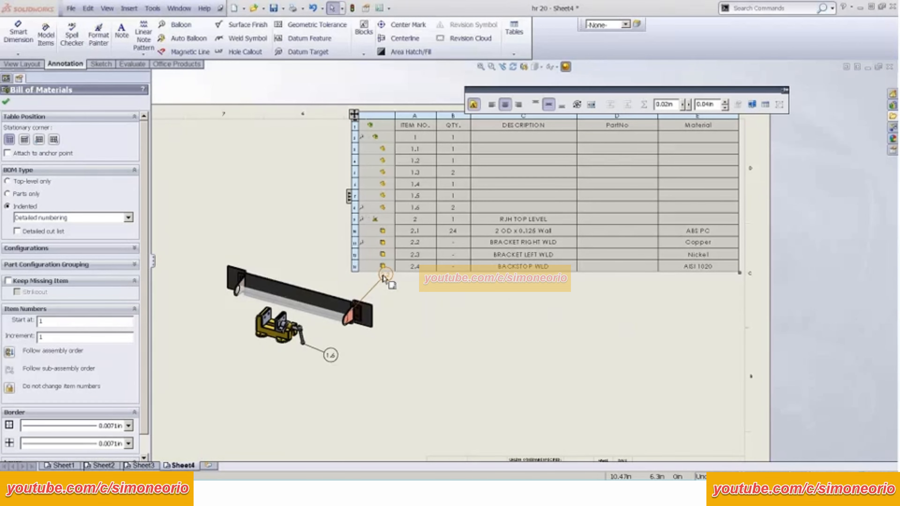
# Step: Set the Sheet4 bill of materials to Top-level only and switch to Sheet1
pyautogui.click(25, 181)
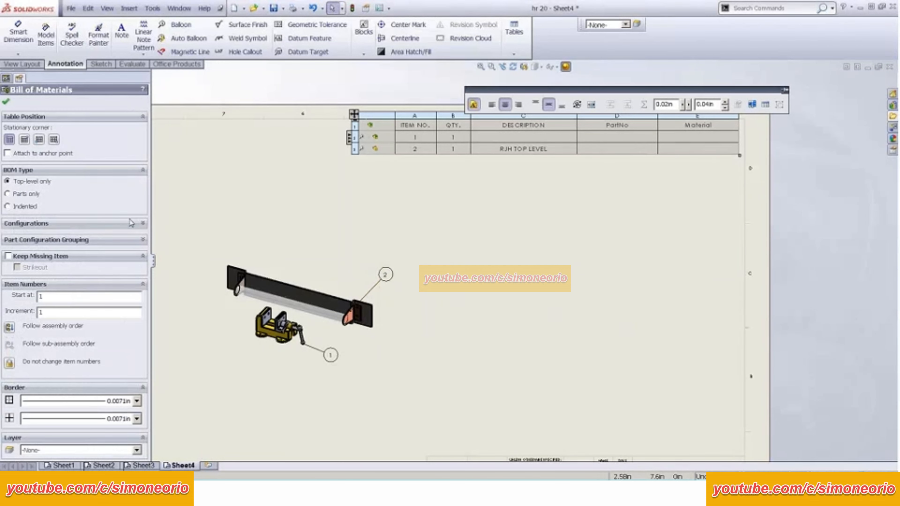
pyautogui.click(337, 239)
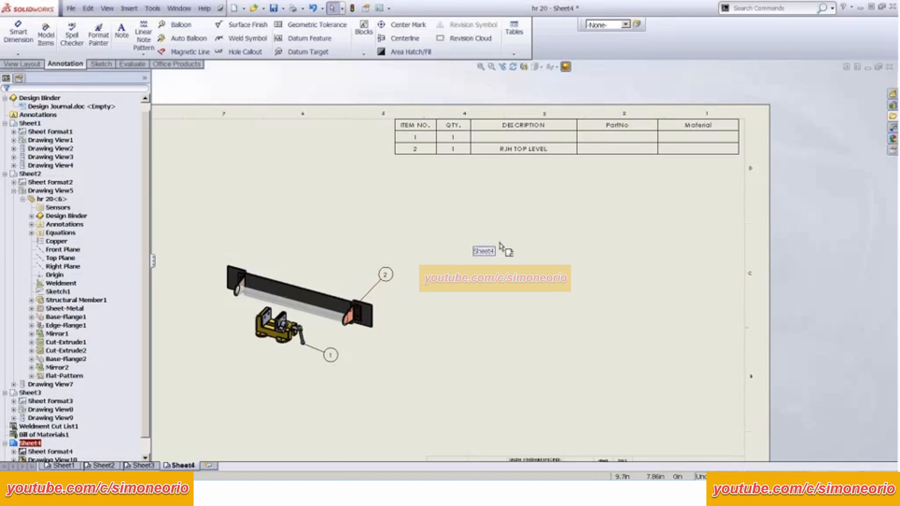
pyautogui.scroll(3, 493, 249)
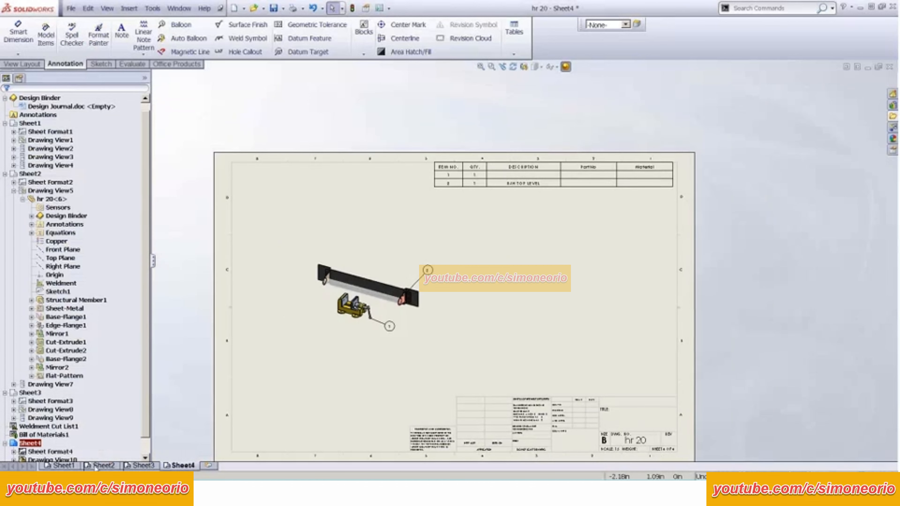
pyautogui.click(101, 466)
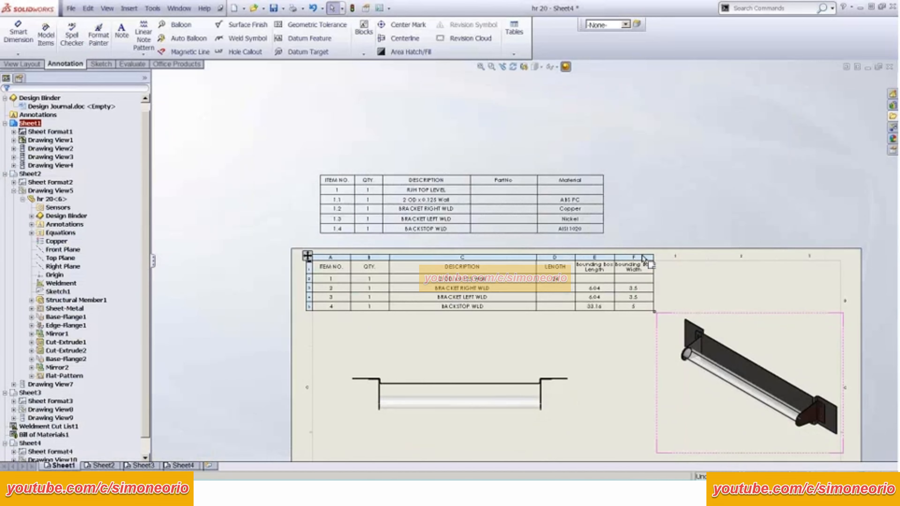
# Step: Delete the bill of materials table placed above the Sheet1 border, keeping the weldment cut list
pyautogui.scroll(3, 577, 160)
pyautogui.scroll(-3, 199, 81)
pyautogui.click(199, 80)
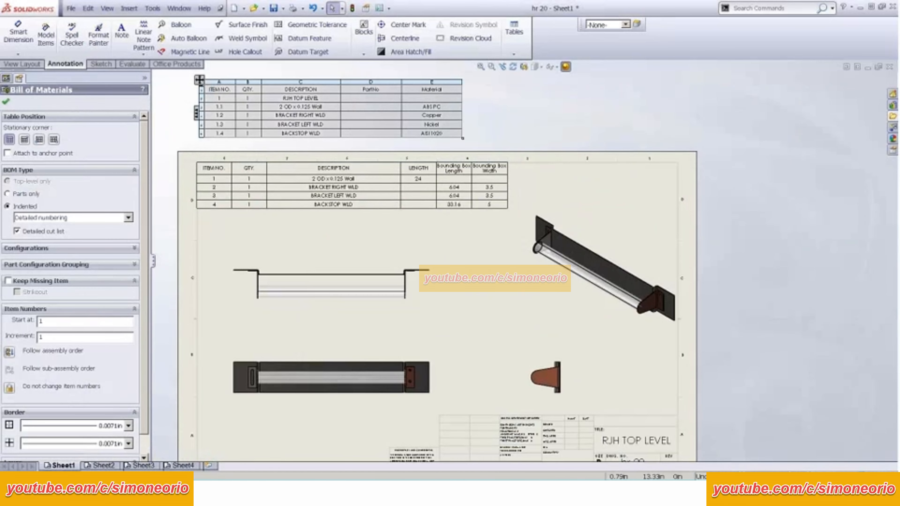
pyautogui.press('Delete')
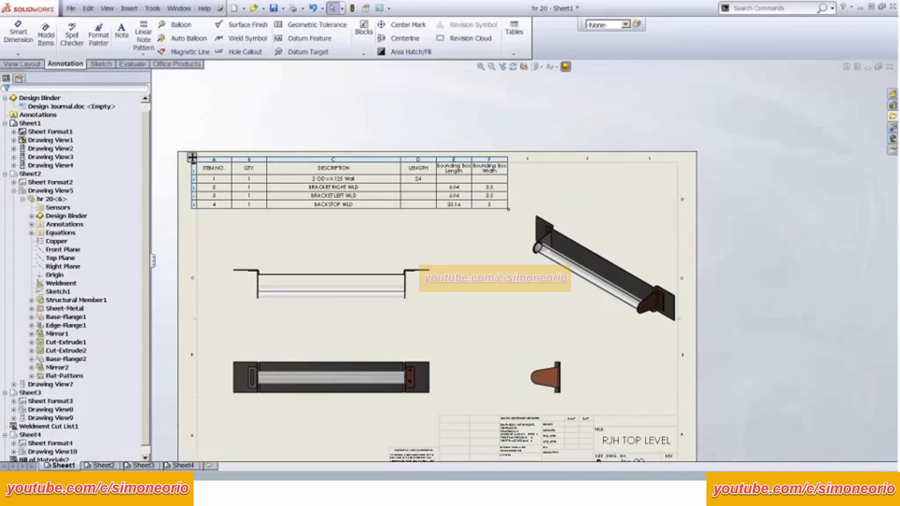
pyautogui.moveTo(372, 288); pyautogui.dragTo(370, 242, button='middle')
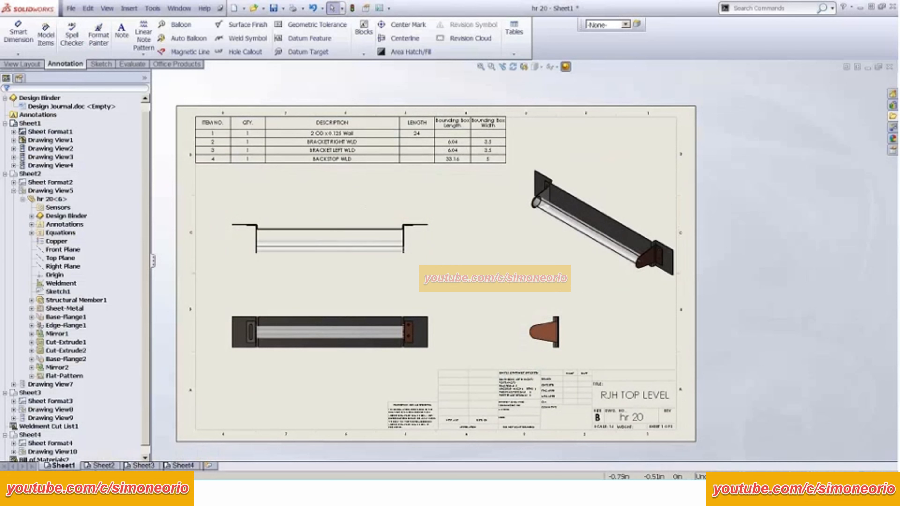
pyautogui.moveTo(99, 468)
pyautogui.click(485, 283)
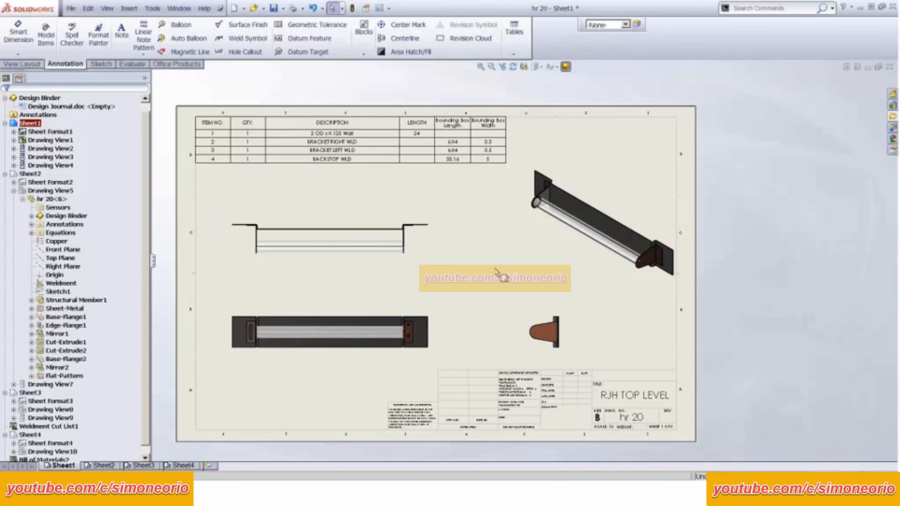
# Step: Open the hr 20 part from the isometric view on Sheet1 and show its configurations
pyautogui.scroll(-5, 595, 227)
pyautogui.click(577, 227)
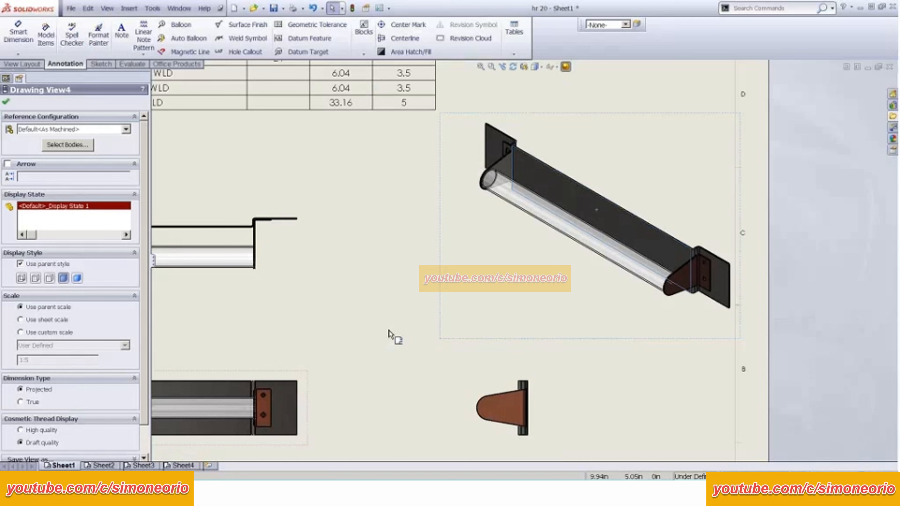
pyautogui.rightClick(516, 277)
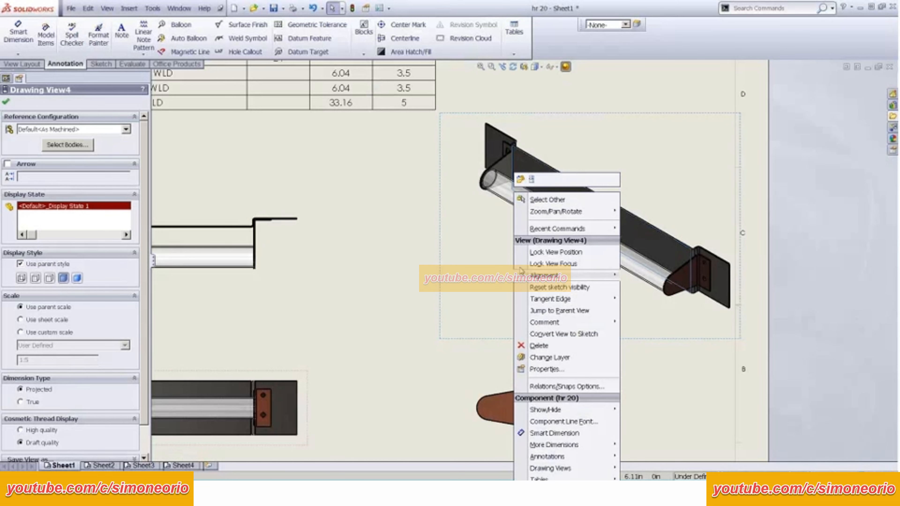
pyautogui.click(520, 180)
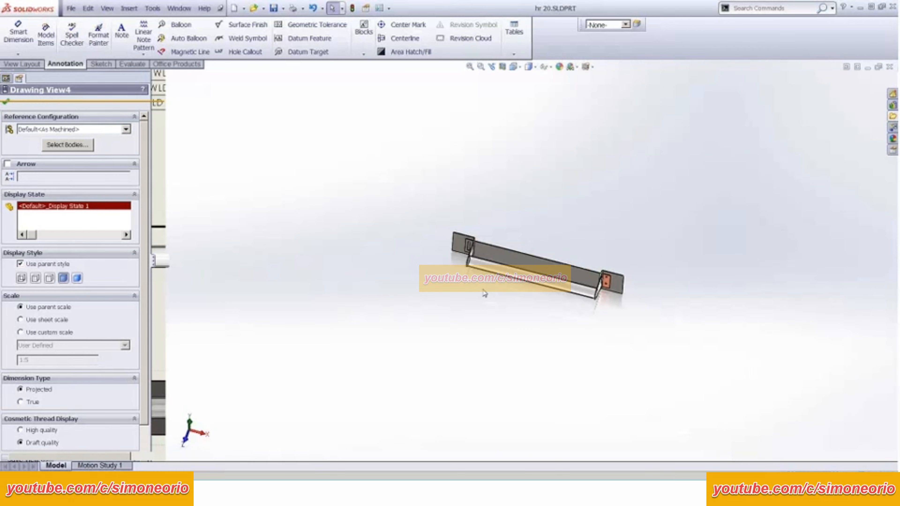
pyautogui.scroll(-3, 457, 293)
pyautogui.moveTo(456, 293); pyautogui.dragTo(422, 227, button='middle')
pyautogui.click(32, 77)
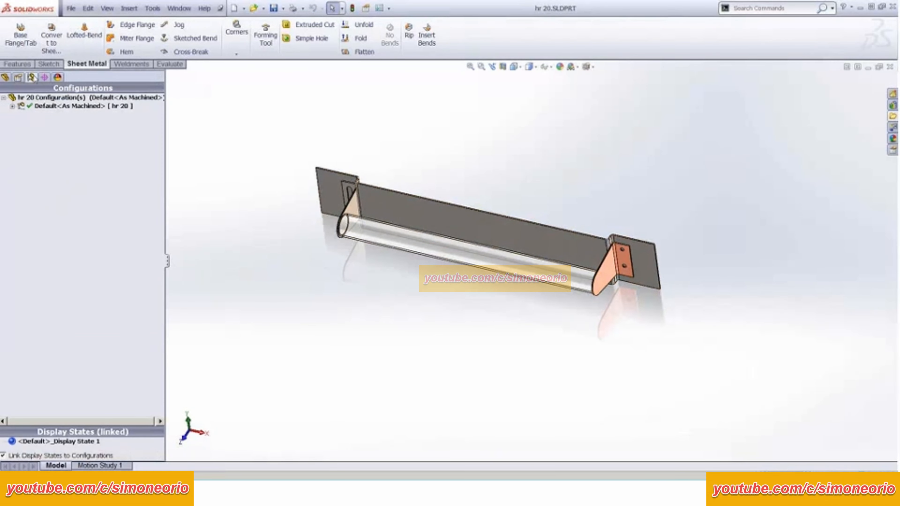
# Step: Start a new exploded view for the Default<As Machined> configuration and pull the backstop about 7.9 in rearward
pyautogui.rightClick(41, 106)
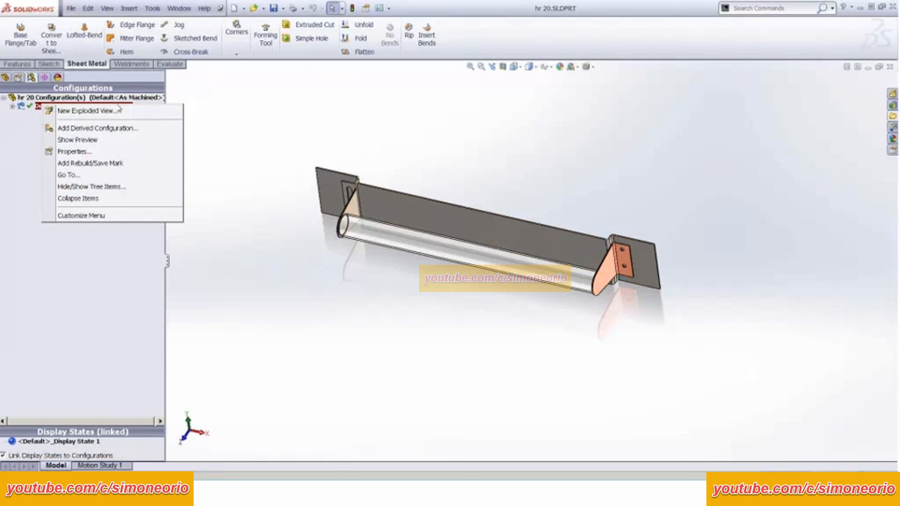
pyautogui.click(85, 113)
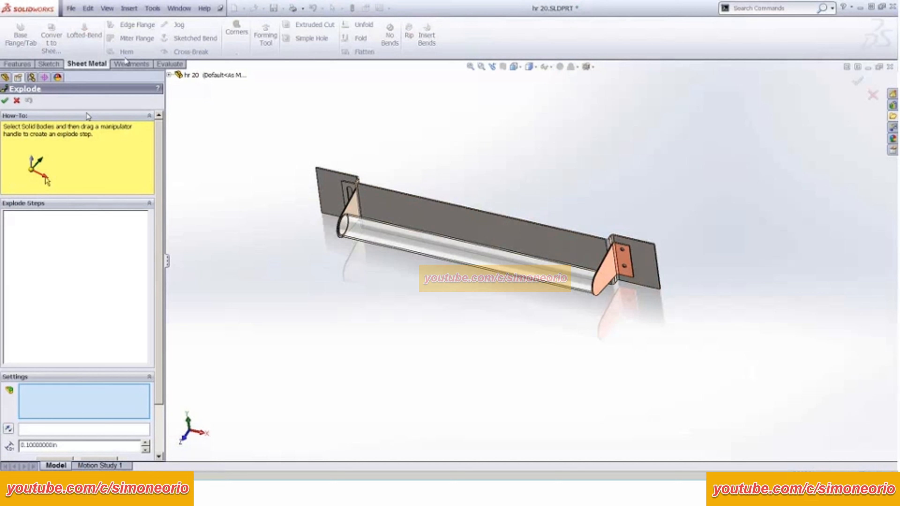
pyautogui.moveTo(376, 165); pyautogui.dragTo(367, 134, button='middle')
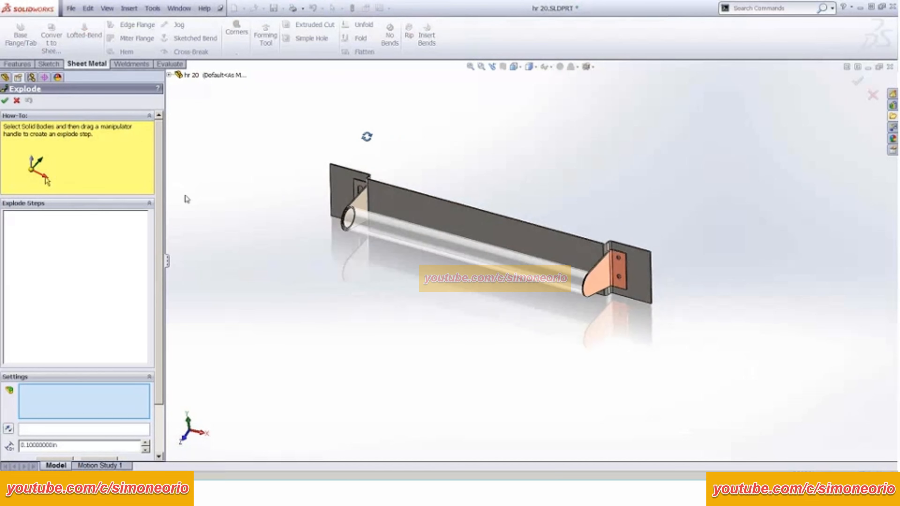
pyautogui.click(648, 293)
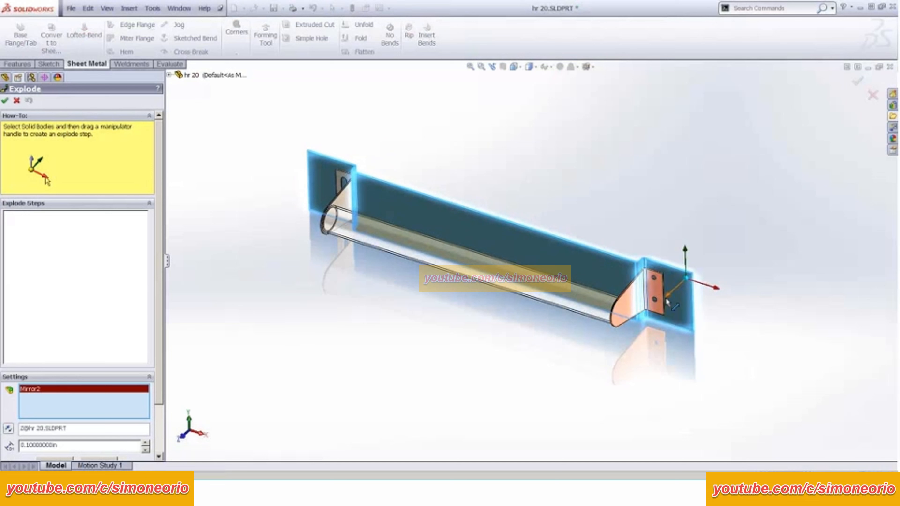
pyautogui.moveTo(666, 295); pyautogui.dragTo(705, 279)
# Step: Explode the right bracket about 7.3 in and the left bracket about 3.7 in outward along the tube, then save the part
pyautogui.click(663, 315)
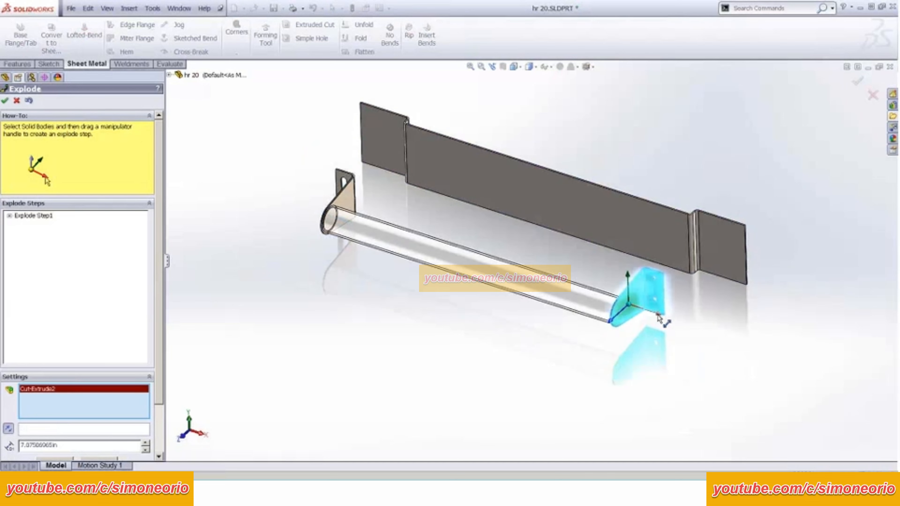
pyautogui.moveTo(663, 316); pyautogui.dragTo(744, 344)
pyautogui.click(341, 209)
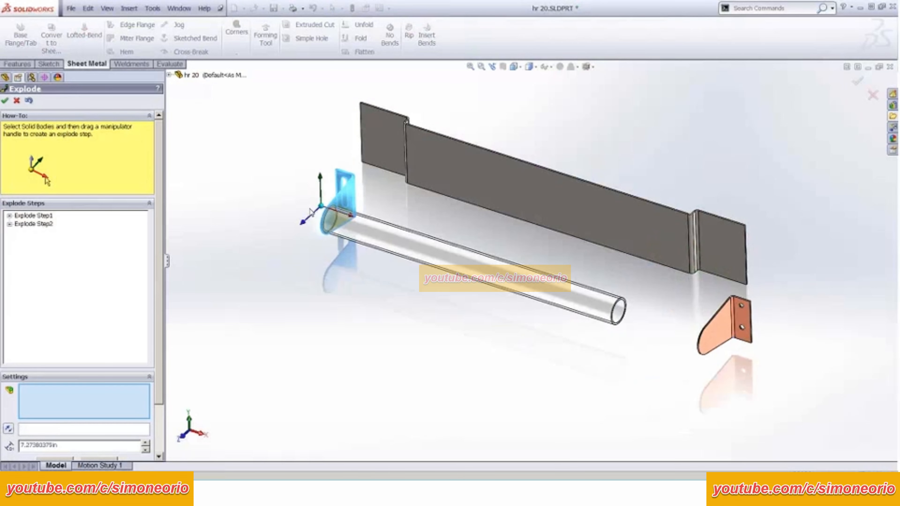
pyautogui.moveTo(350, 215); pyautogui.dragTo(306, 203)
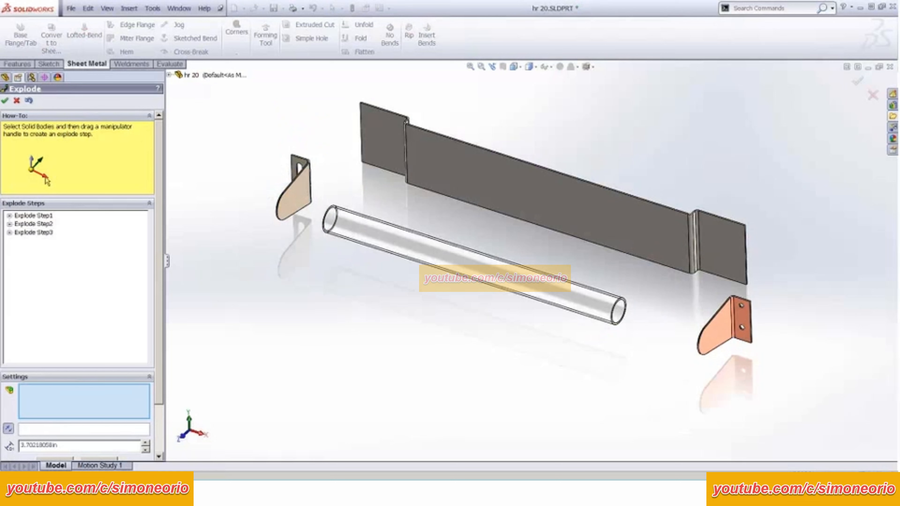
pyautogui.click(5, 100)
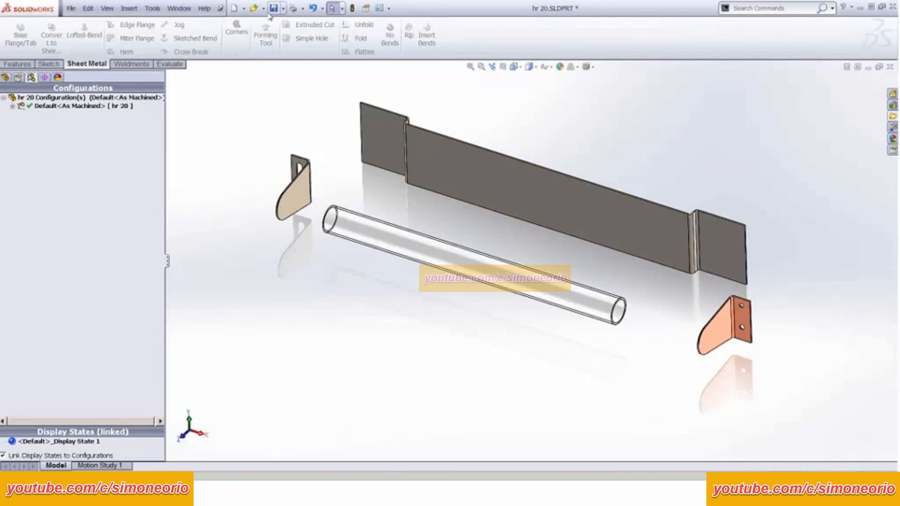
pyautogui.click(273, 9)
# Step: Expand the configuration's exploded view, collapse the model to its assembled state, and explode it again
pyautogui.click(13, 106)
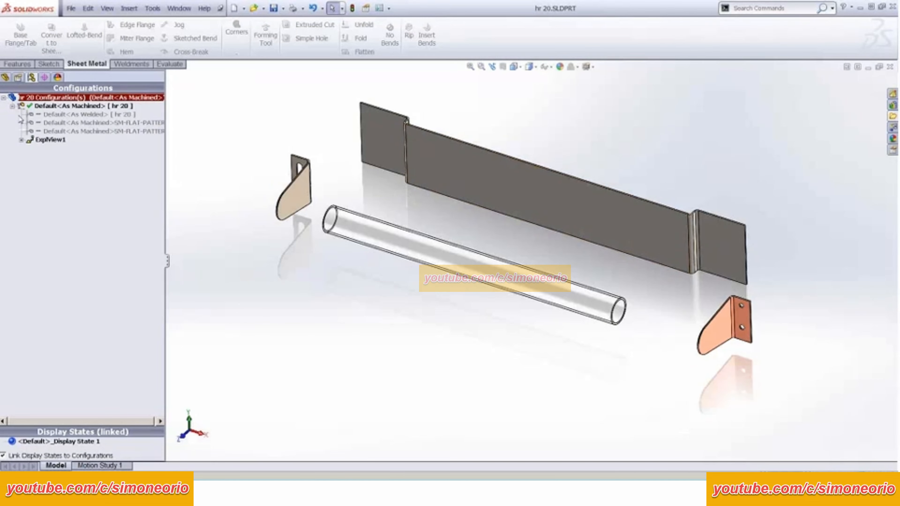
pyautogui.click(21, 140)
pyautogui.rightClick(50, 140)
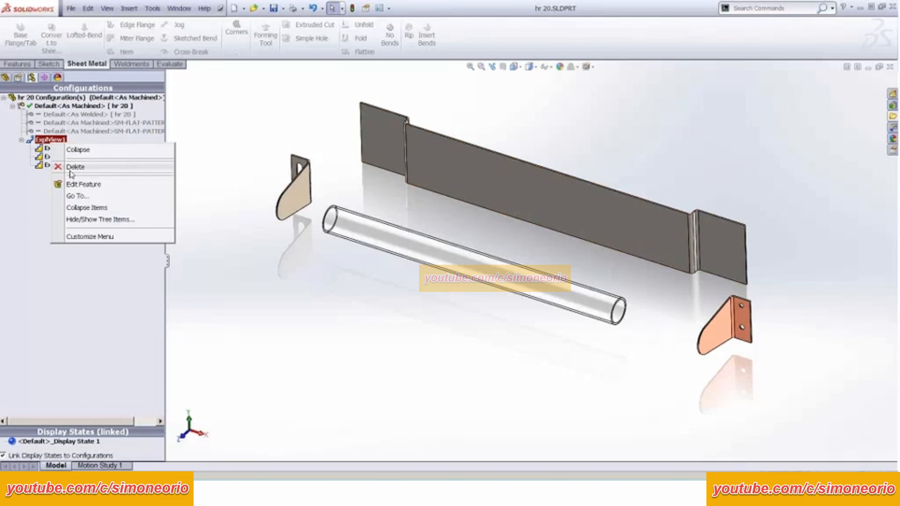
pyautogui.click(76, 149)
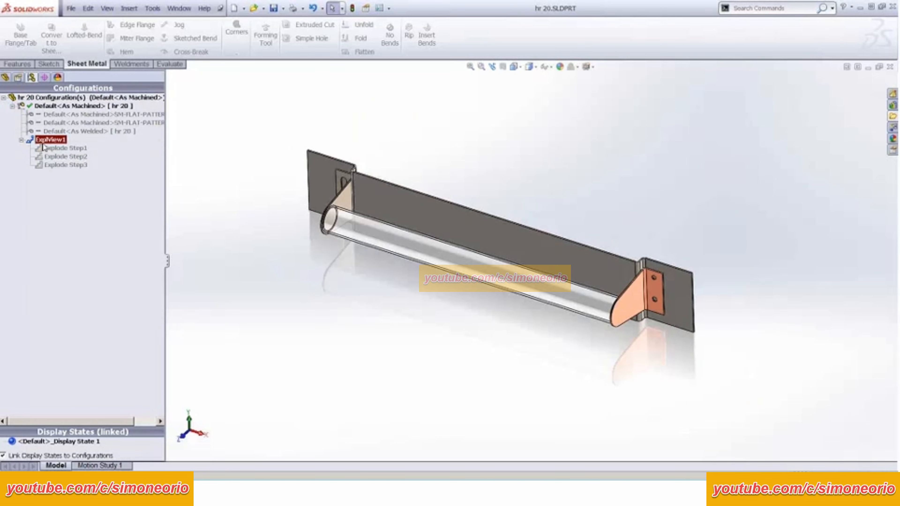
pyautogui.rightClick(49, 141)
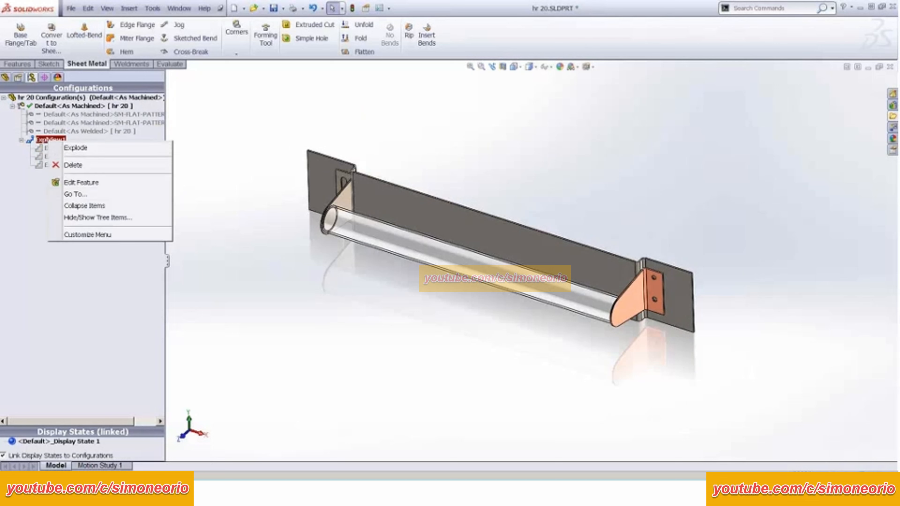
pyautogui.click(51, 148)
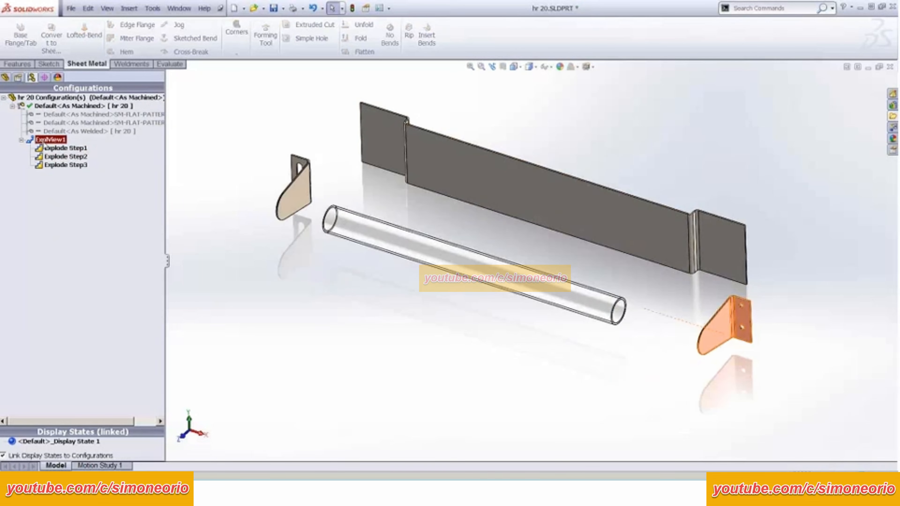
pyautogui.rightClick(45, 143)
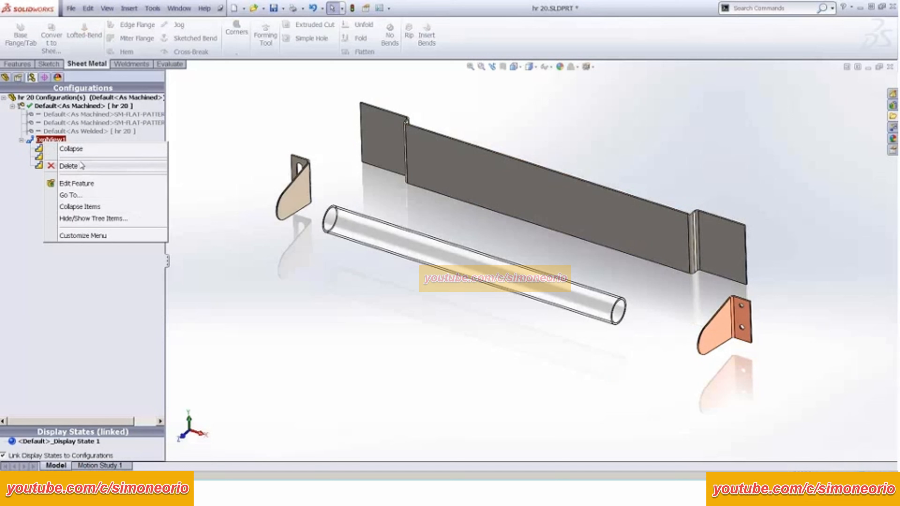
pyautogui.click(272, 153)
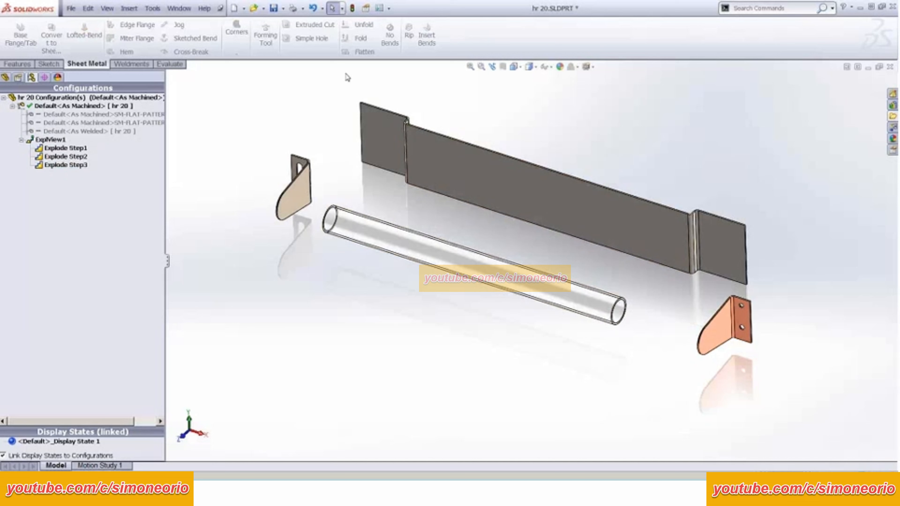
# Step: Save the exploded hr 20 part and switch back to the hr 20 drawing
pyautogui.click(273, 7)
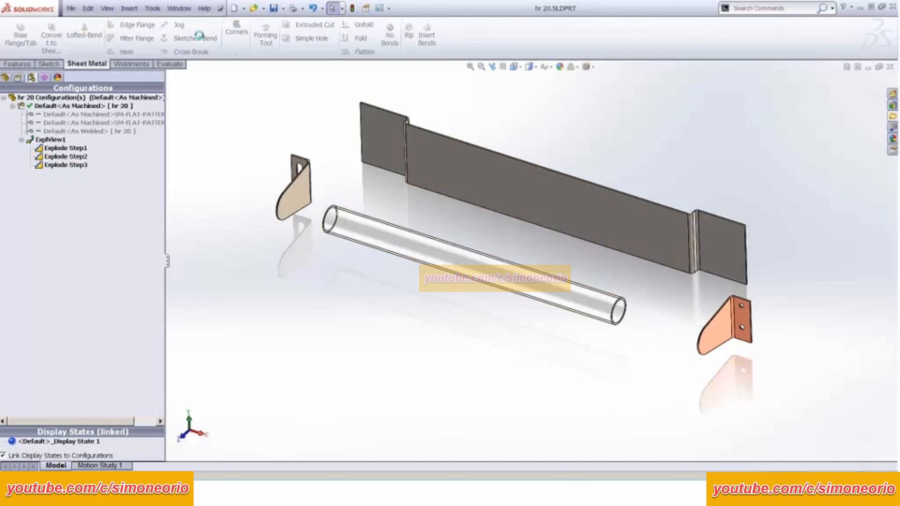
pyautogui.click(179, 8)
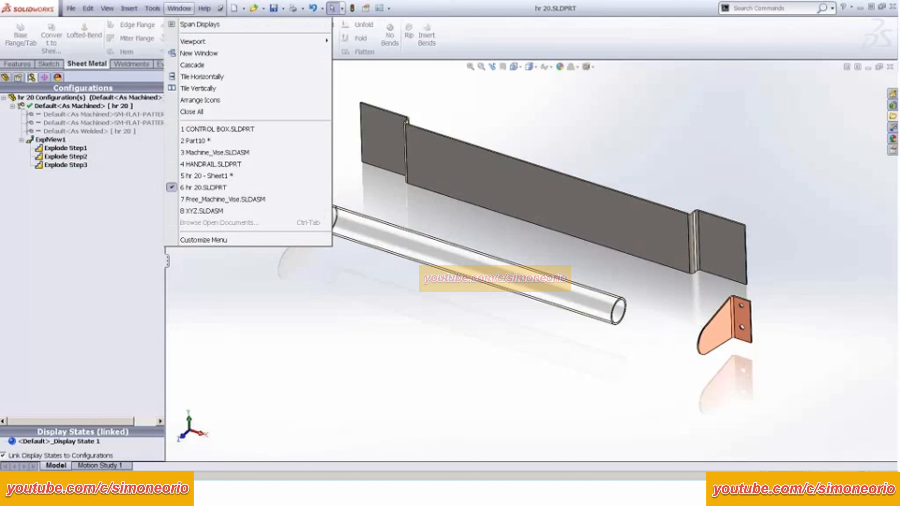
pyautogui.click(194, 178)
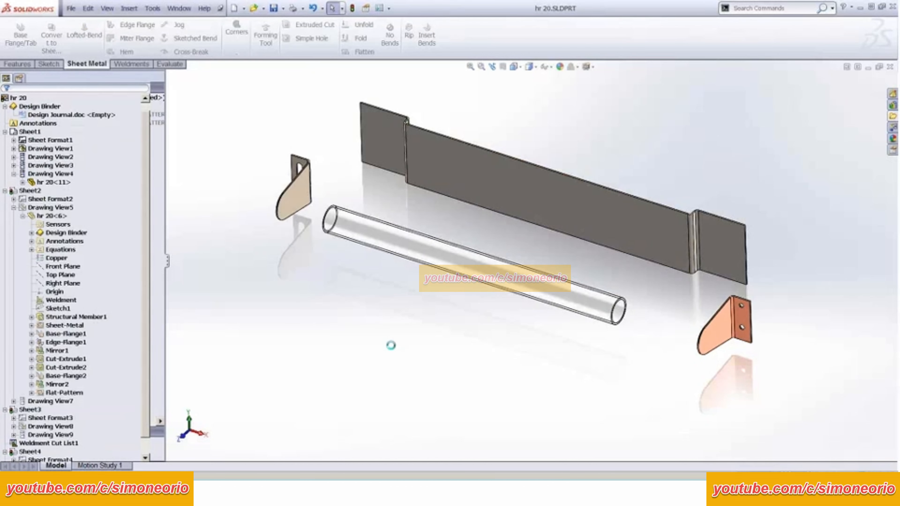
# Step: Show Sheet1's isometric view in its exploded state and move it inward so it fits within the sheet border
pyautogui.scroll(3, 454, 310)
pyautogui.scroll(2, 466, 245)
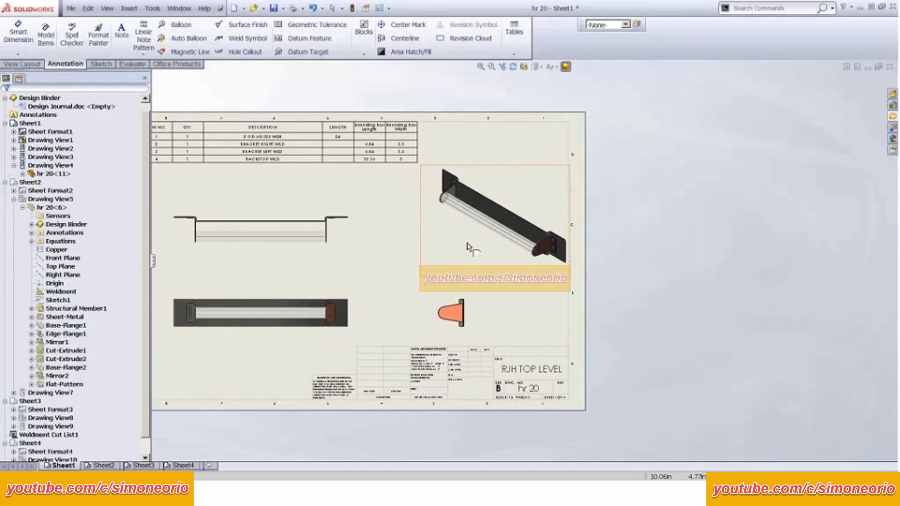
pyautogui.scroll(-1, 467, 243)
pyautogui.click(468, 247)
pyautogui.scroll(-1, 434, 259)
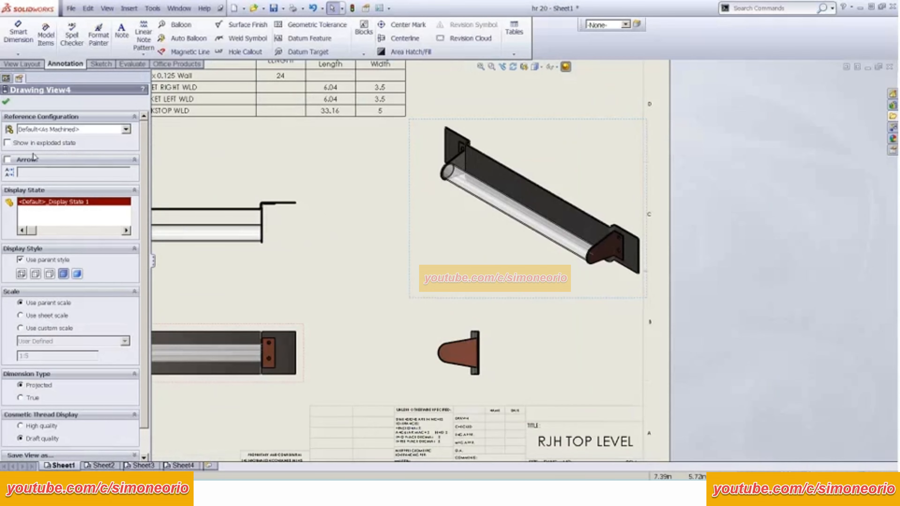
pyautogui.click(7, 143)
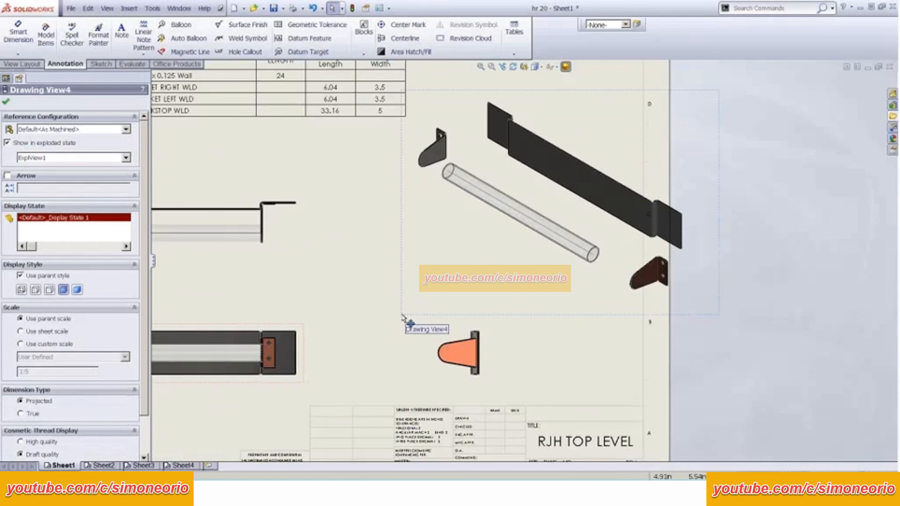
pyautogui.moveTo(396, 327); pyautogui.dragTo(346, 352)
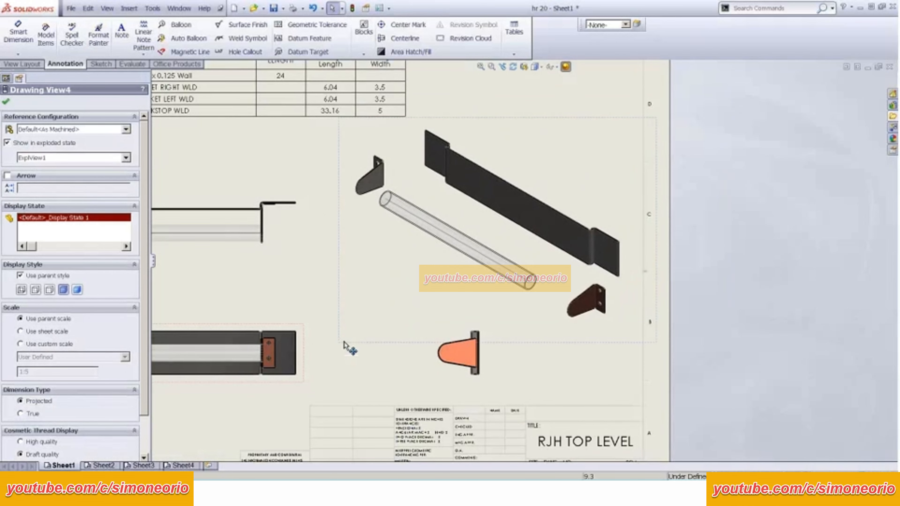
pyautogui.click(333, 282)
# Step: Sketch a centerline from the center of the tube's upper-left end to the face of the left bracket
pyautogui.scroll(-5, 416, 201)
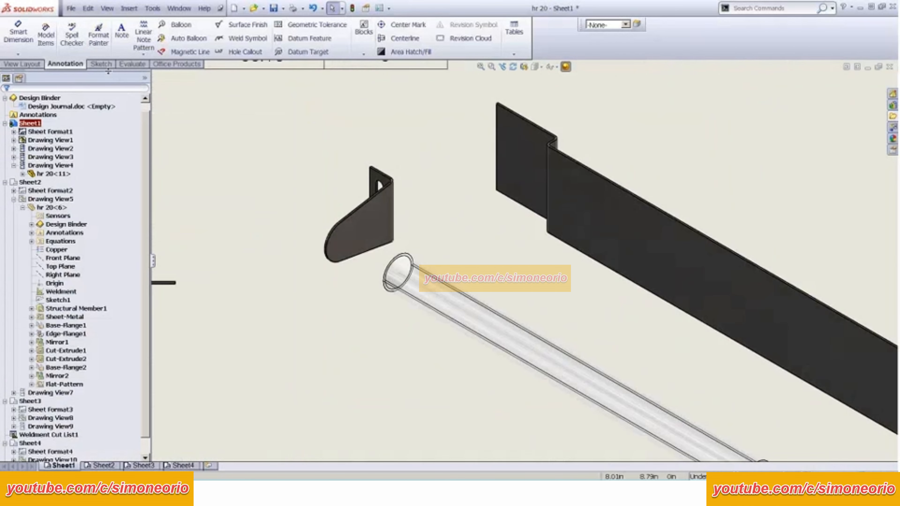
pyautogui.click(102, 64)
pyautogui.click(53, 25)
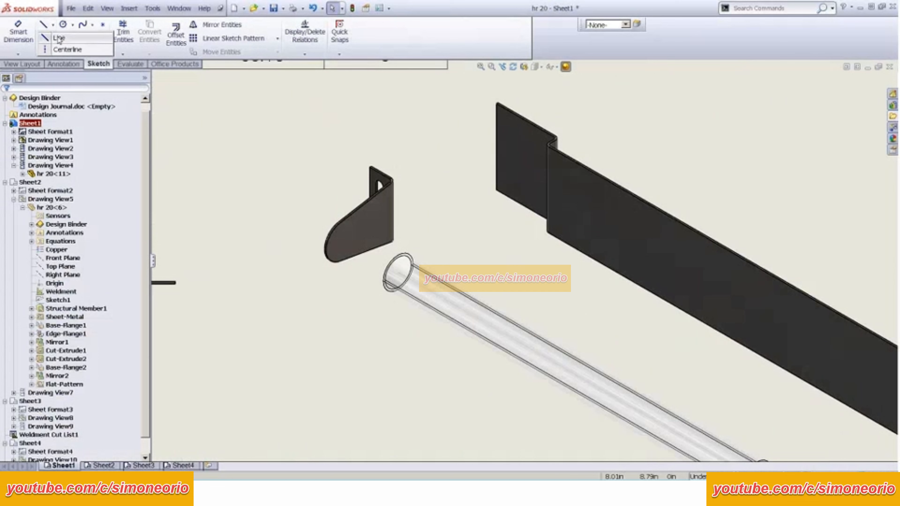
pyautogui.click(63, 50)
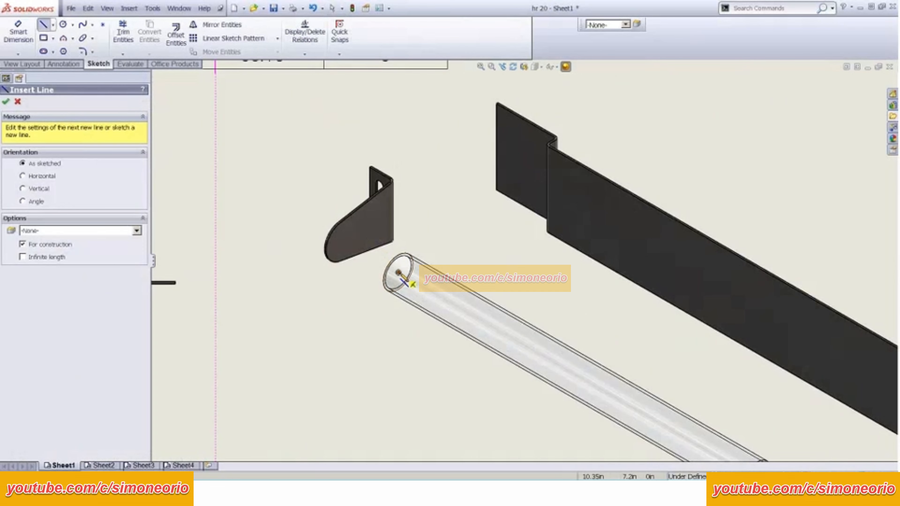
pyautogui.click(398, 272)
pyautogui.click(344, 242)
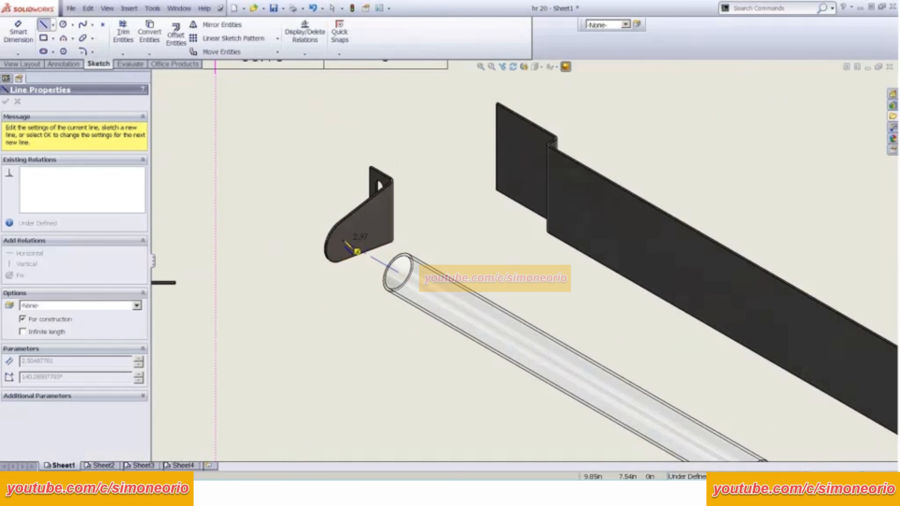
pyautogui.press('Escape')
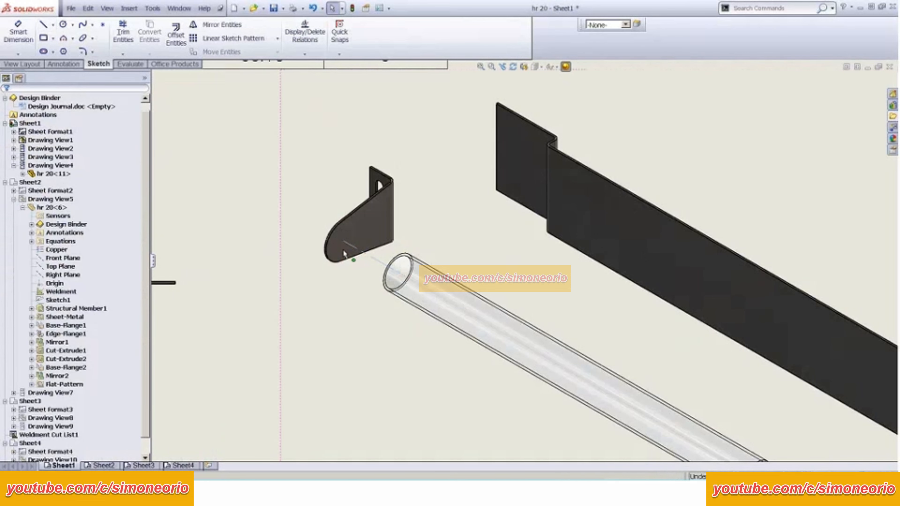
# Step: Display the Line Format tools and place them just above the left bracket in the exploded view
pyautogui.click(601, 25)
pyautogui.click(606, 41)
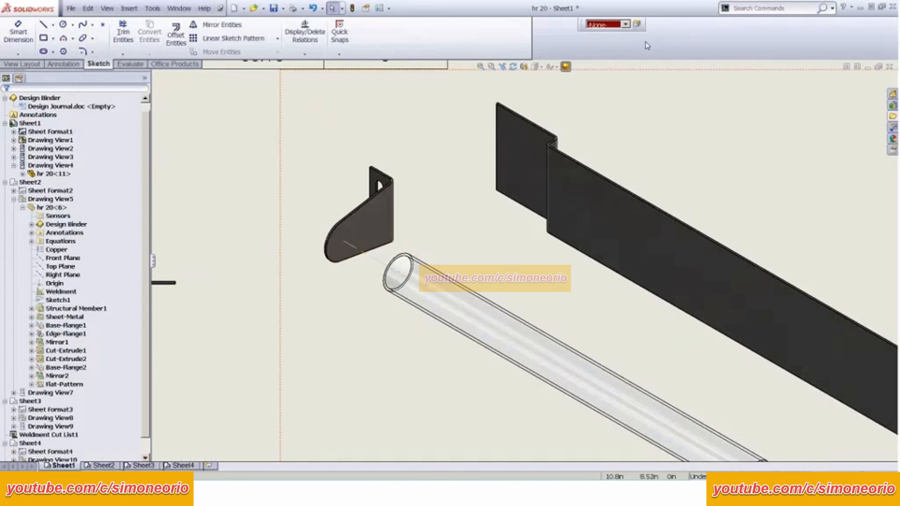
pyautogui.rightClick(647, 47)
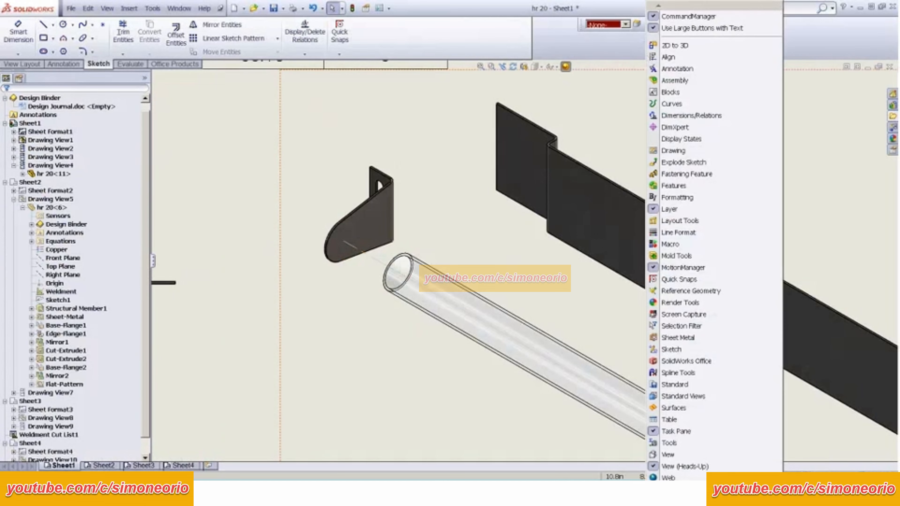
pyautogui.click(667, 234)
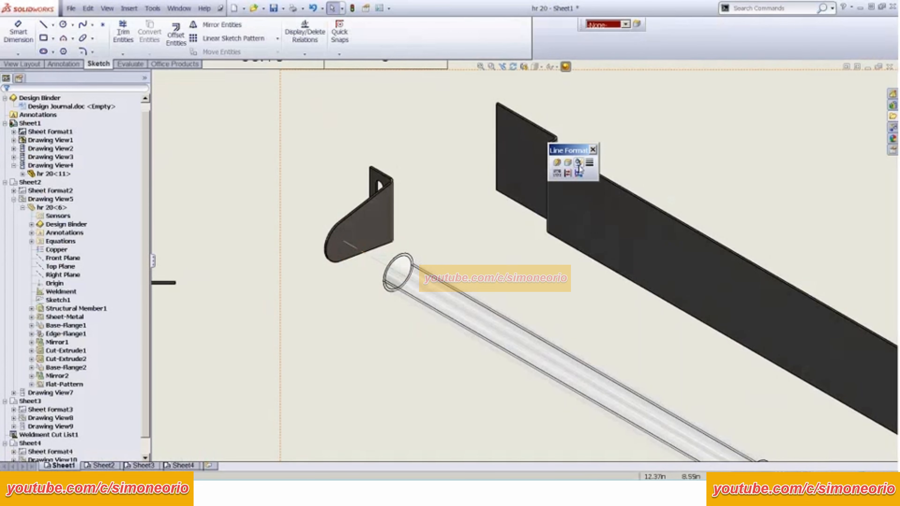
pyautogui.moveTo(568, 150); pyautogui.dragTo(374, 111)
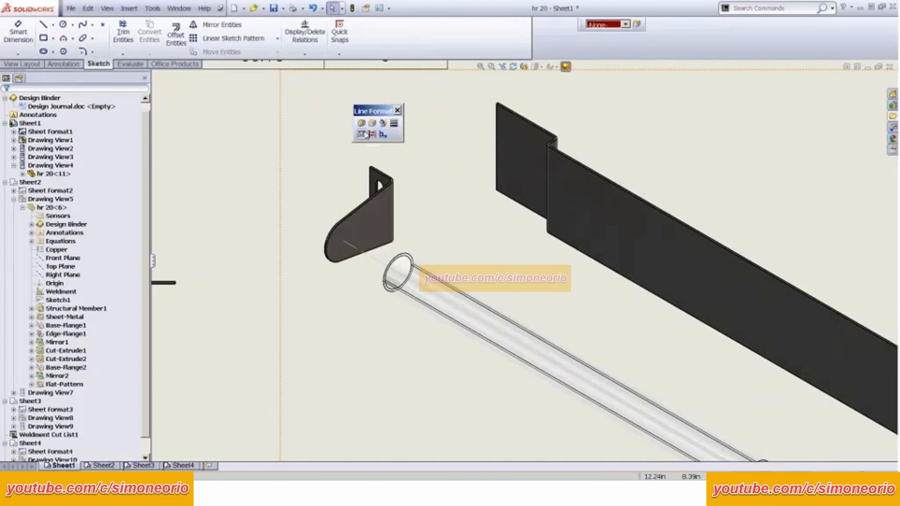
# Step: Format the centerline between the left bracket and the tube with the Chain line style and a 0.0394in thickness
pyautogui.click(368, 256)
pyautogui.click(361, 134)
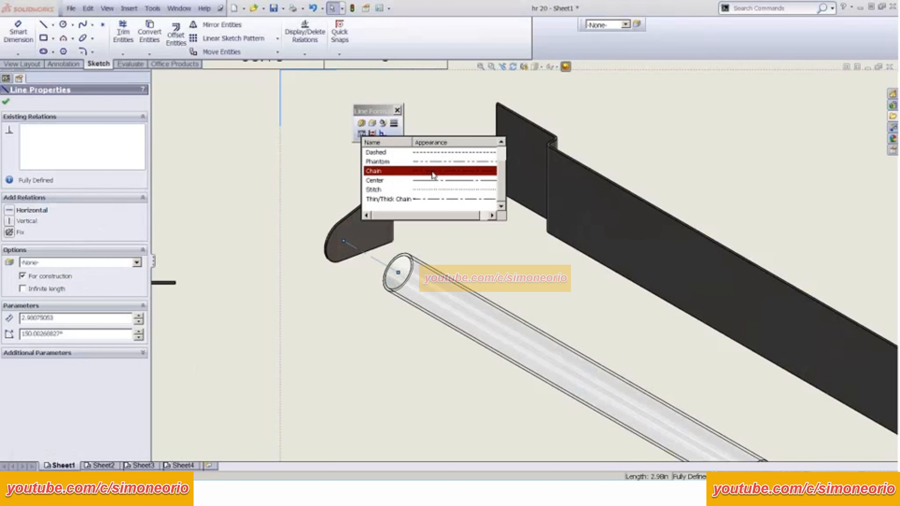
pyautogui.click(364, 173)
pyautogui.click(393, 123)
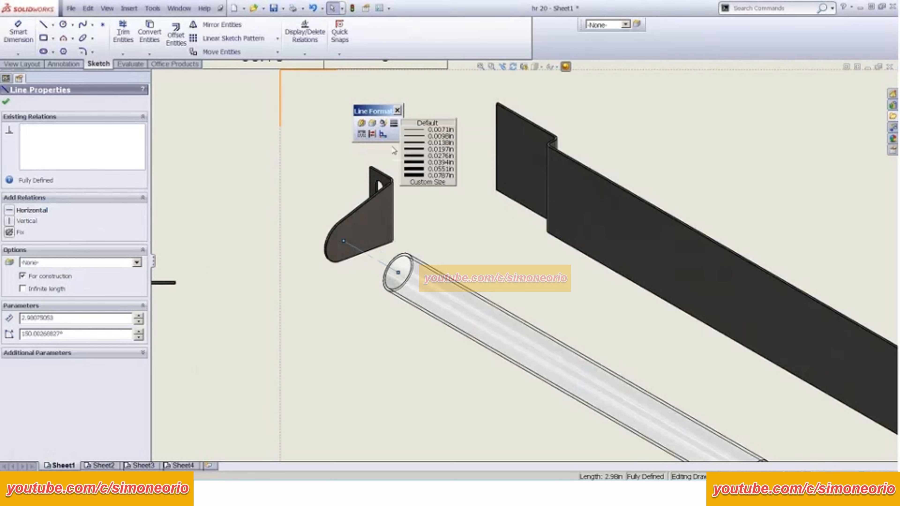
pyautogui.click(424, 163)
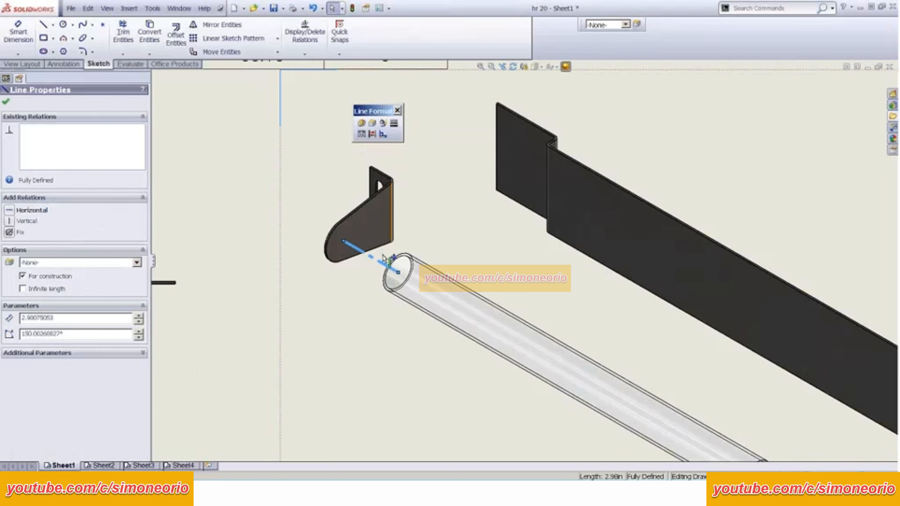
pyautogui.click(420, 121)
pyautogui.scroll(5, 485, 120)
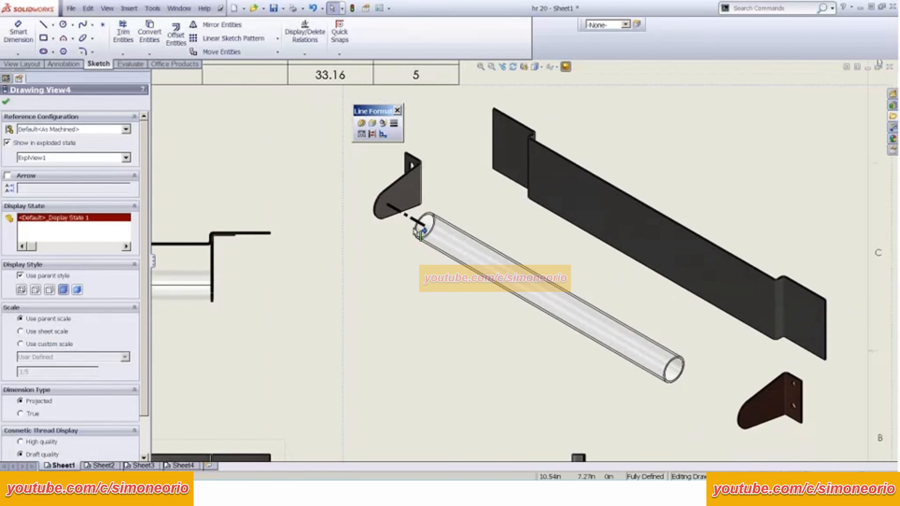
pyautogui.scroll(-3, 418, 231)
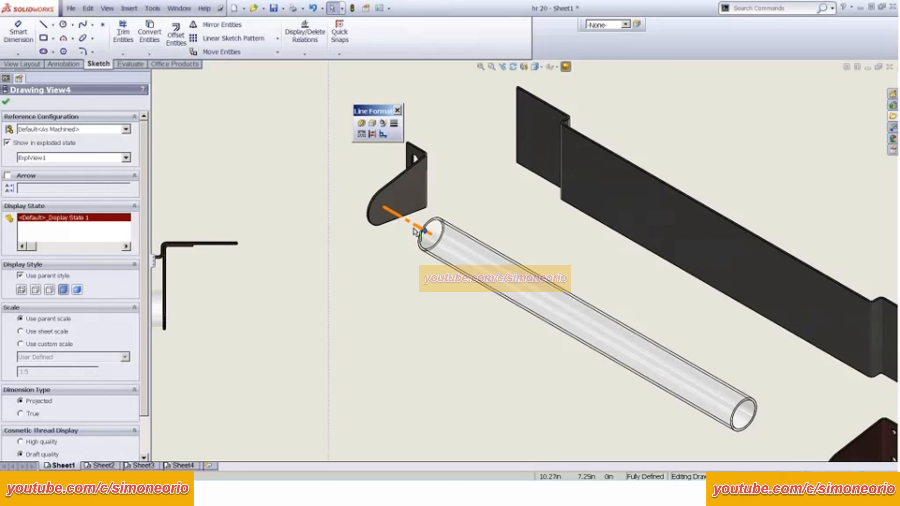
pyautogui.click(413, 229)
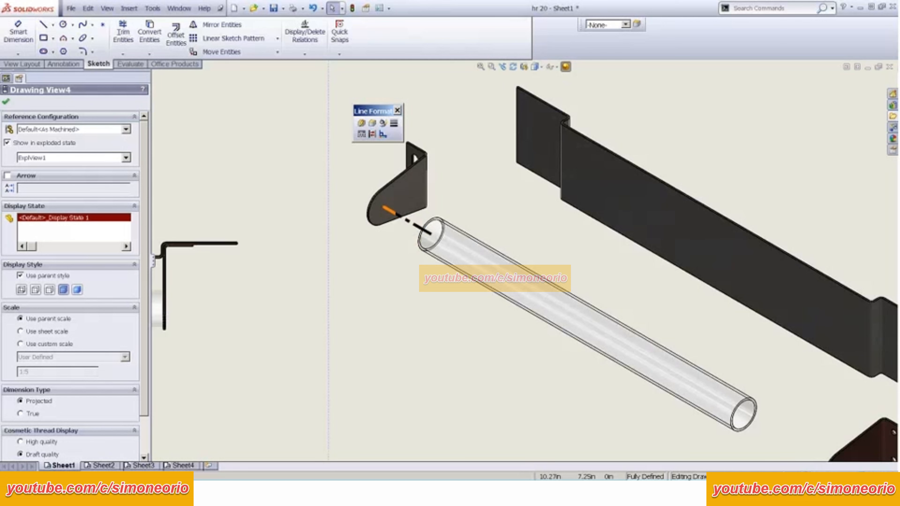